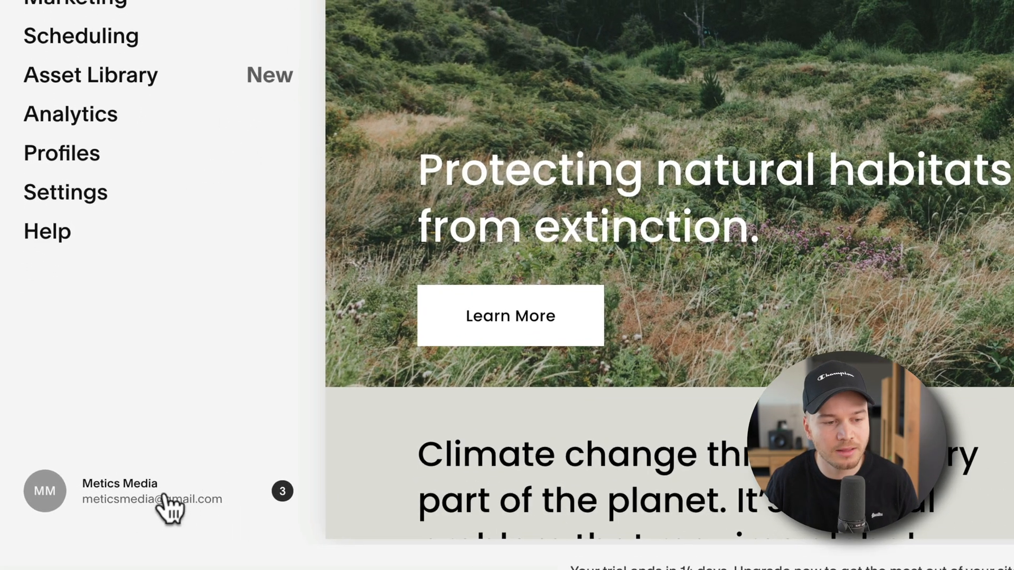
Step: Open the account dashboard to view the list of websites, and go back into the DemoSite website
click(159, 498)
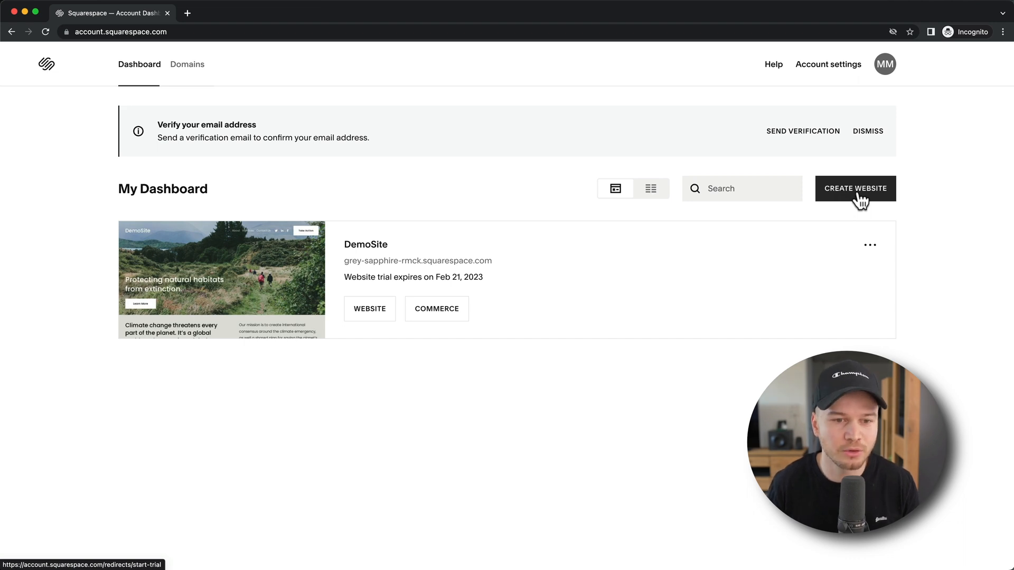
mouse_move(226, 288)
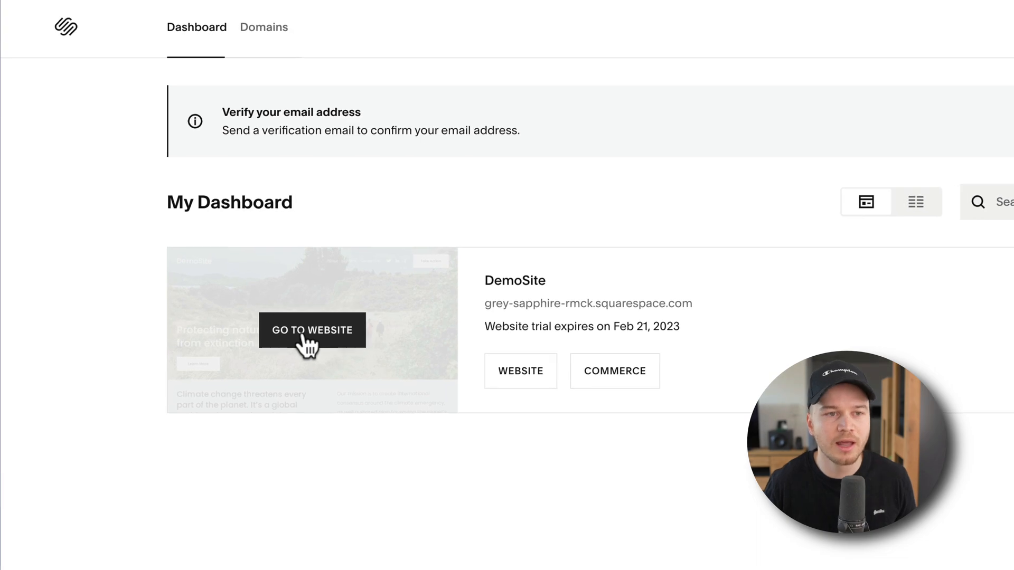
click(306, 338)
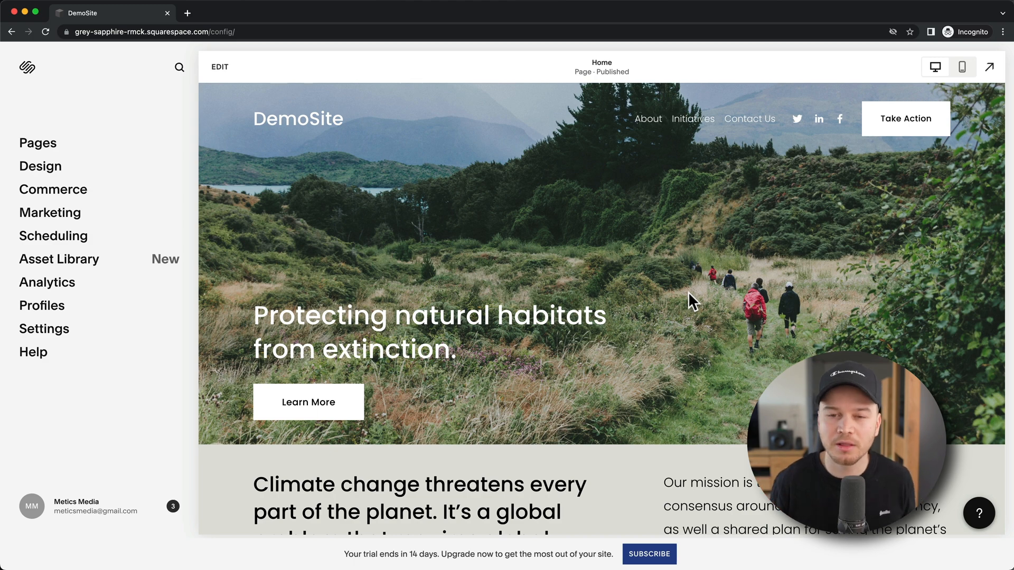
Step: Look through the DemoSite home page in the desktop preview and return to its hero section
scroll(689, 292, down, 6)
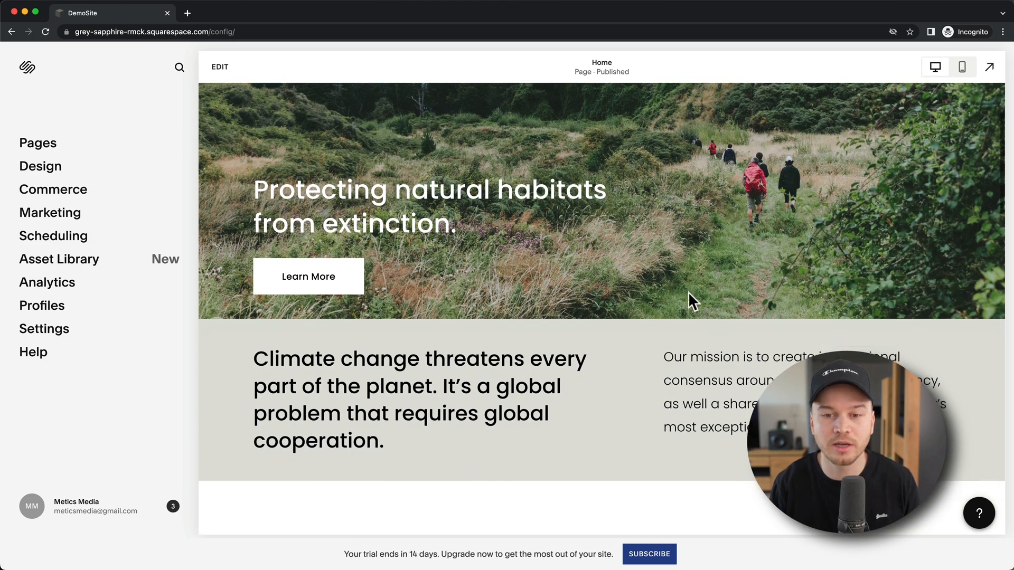
scroll(689, 294, down, 7)
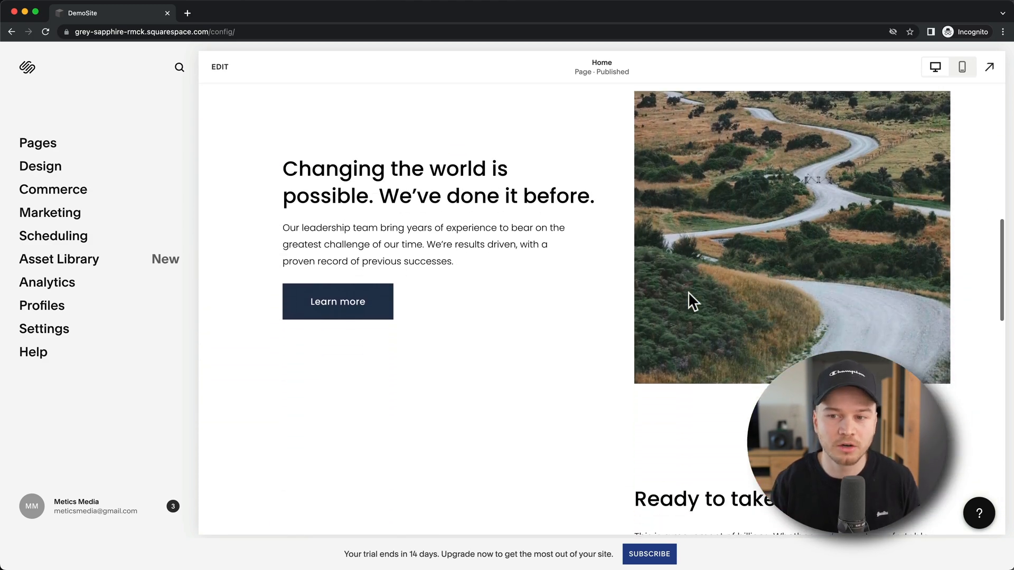
scroll(688, 291, up, 15)
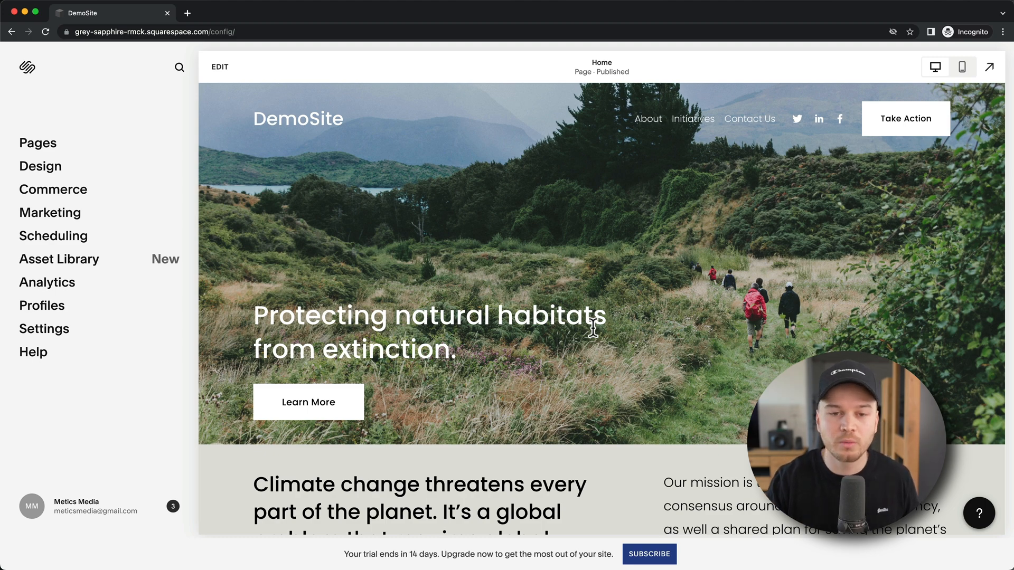
scroll(630, 331, down, 1)
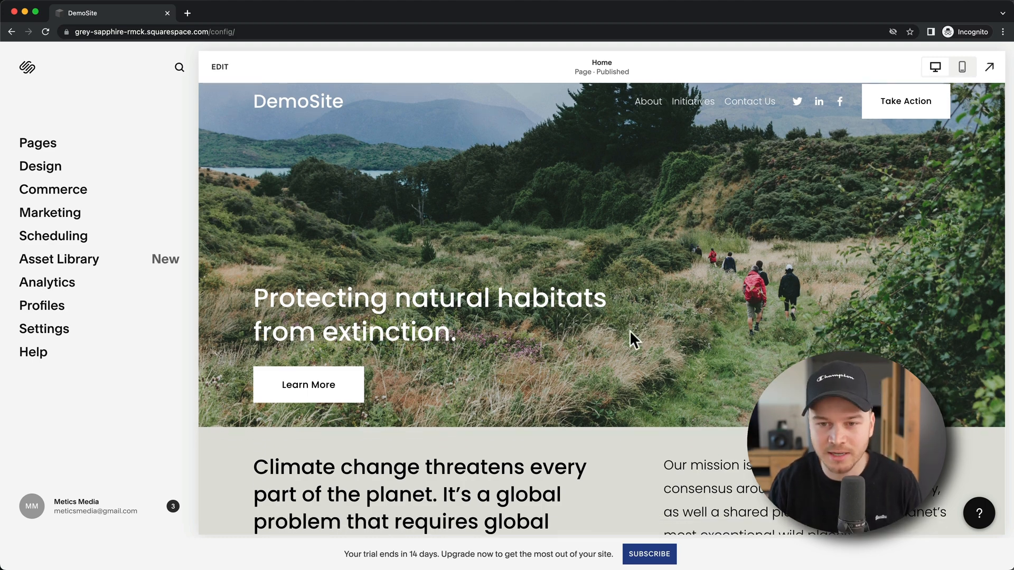
scroll(630, 330, up, 1)
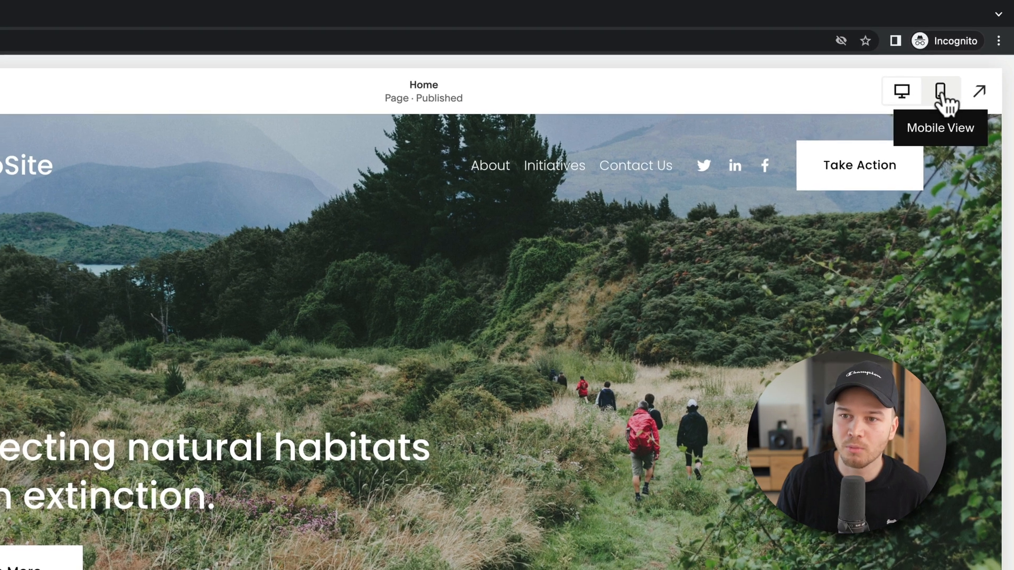
Step: Switch the home page preview to mobile view and look through the page's mobile layout
click(939, 97)
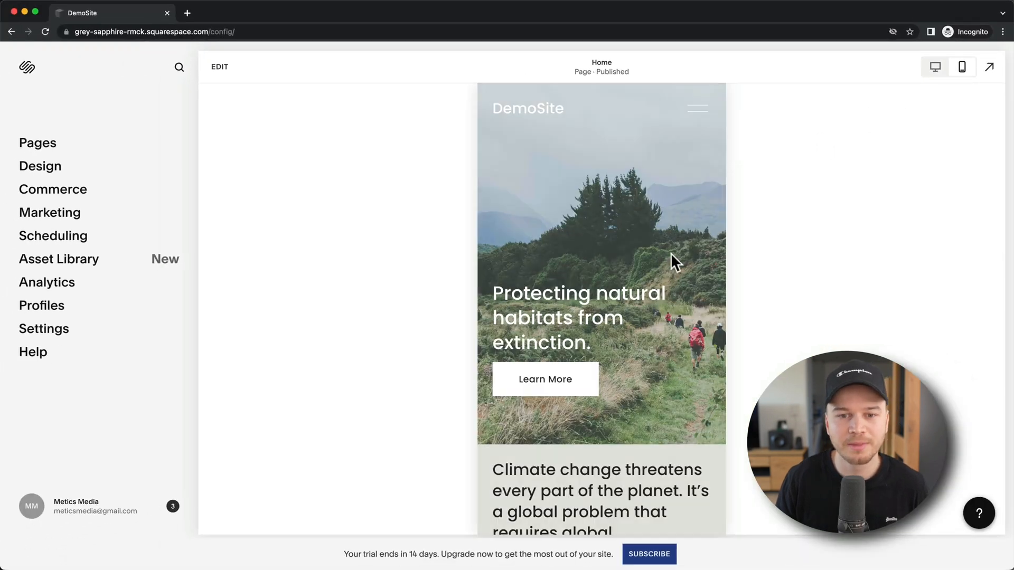
scroll(647, 253, down, 6)
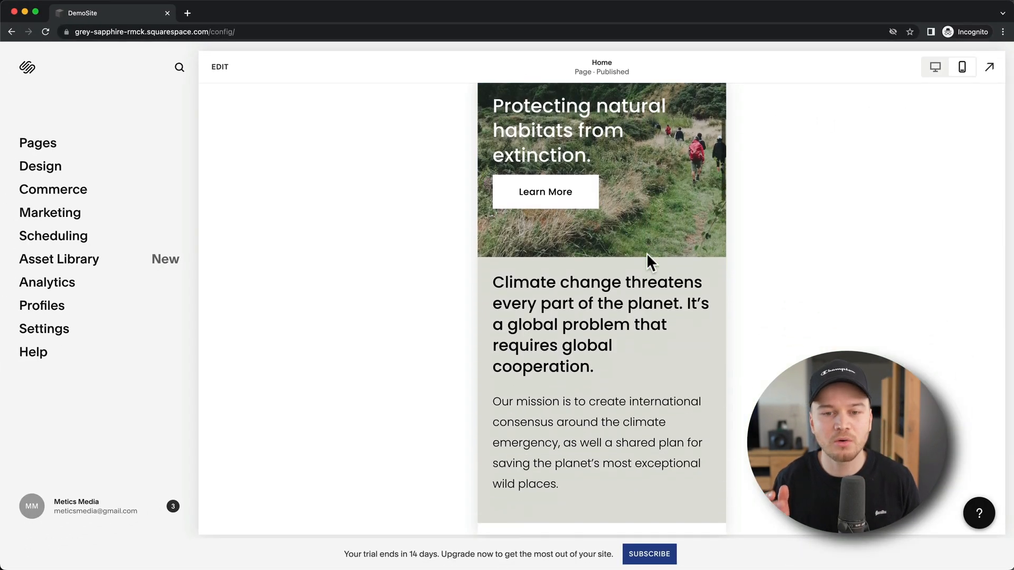
scroll(648, 256, down, 5)
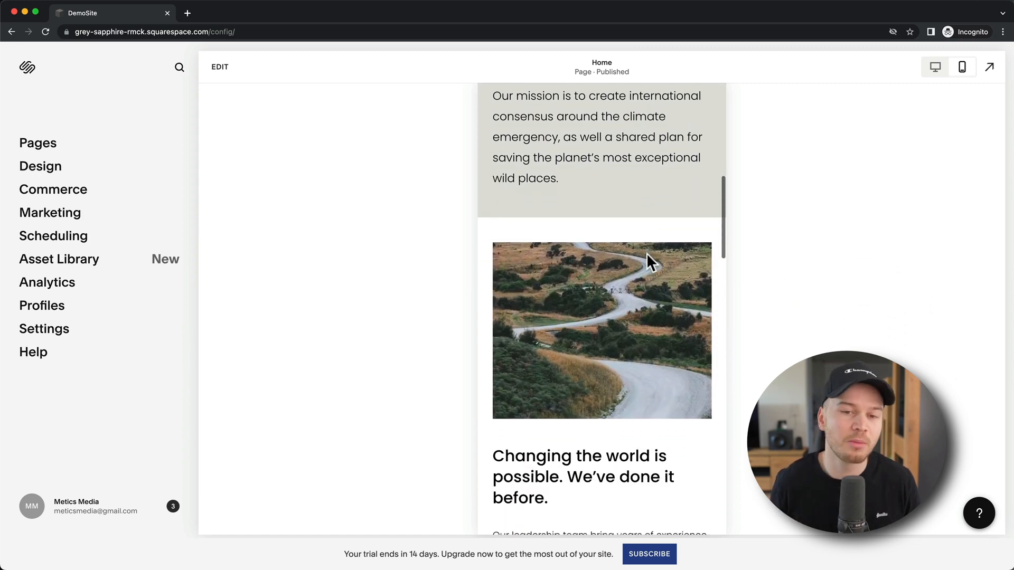
scroll(646, 252, up, 10)
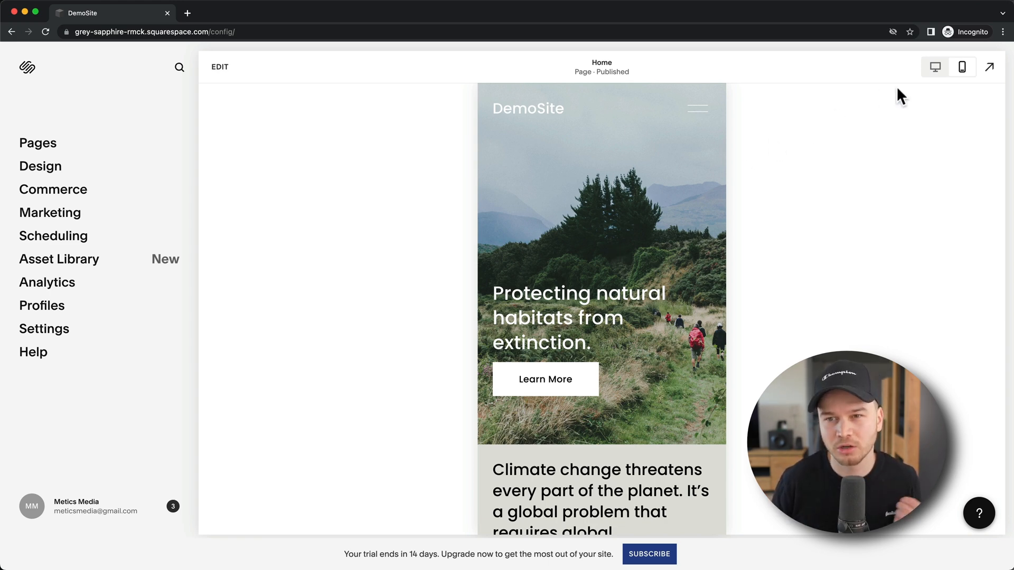
Step: Return the preview to desktop view, expand the site to full screen, and collapse it again
click(935, 74)
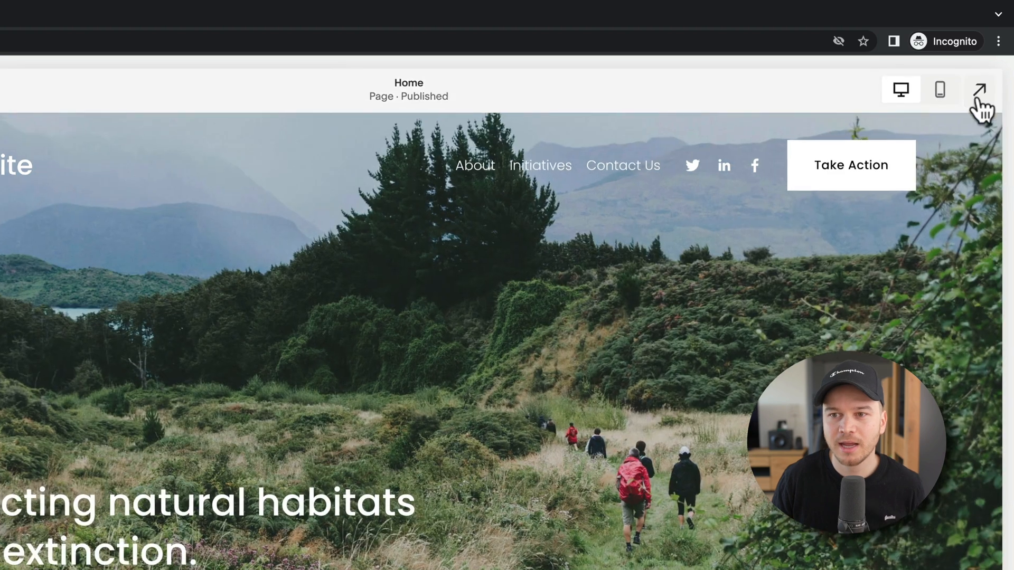
click(978, 98)
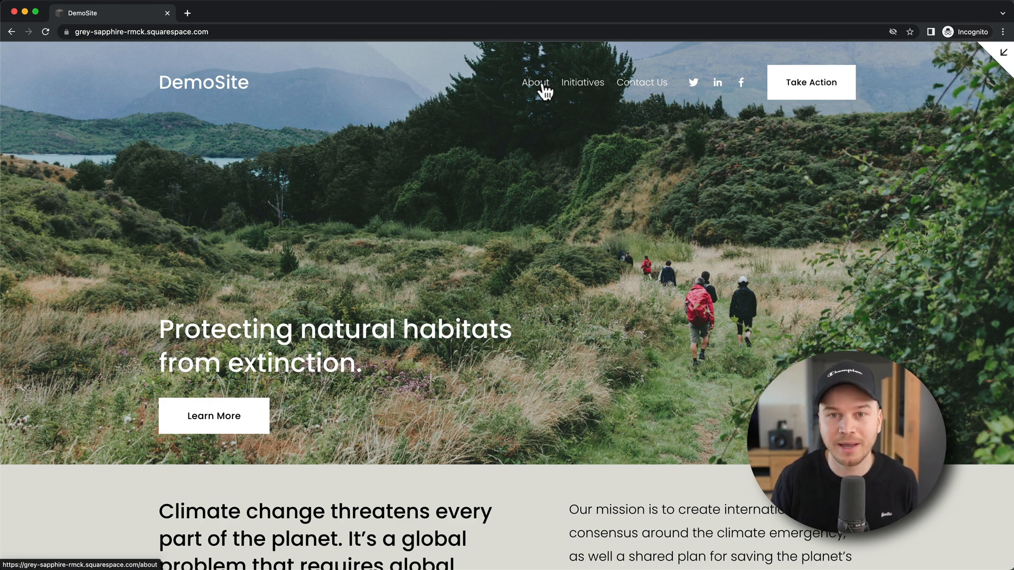
click(1003, 53)
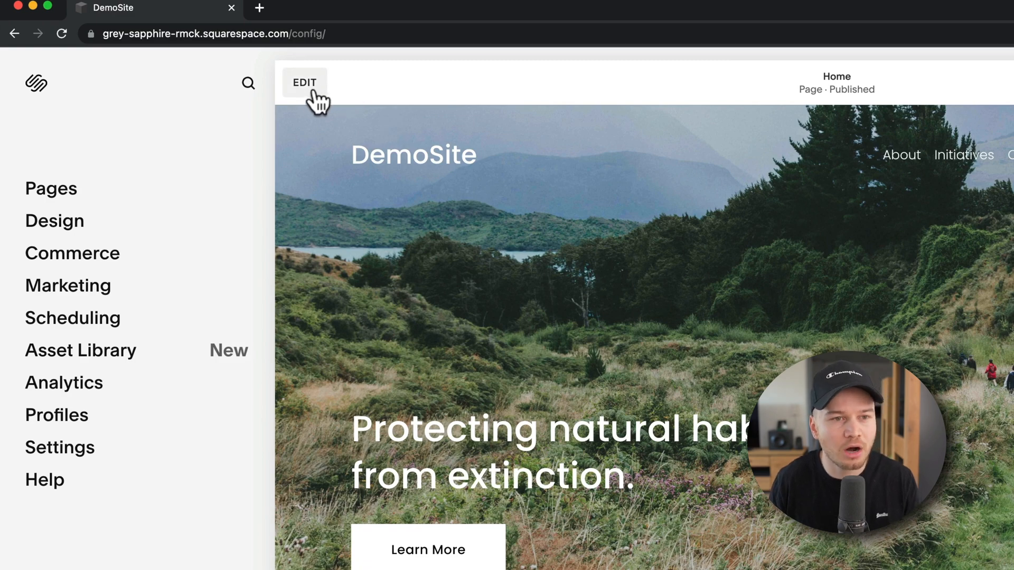
Step: Open the home page for editing and examine its site header, page sections and footer
click(313, 93)
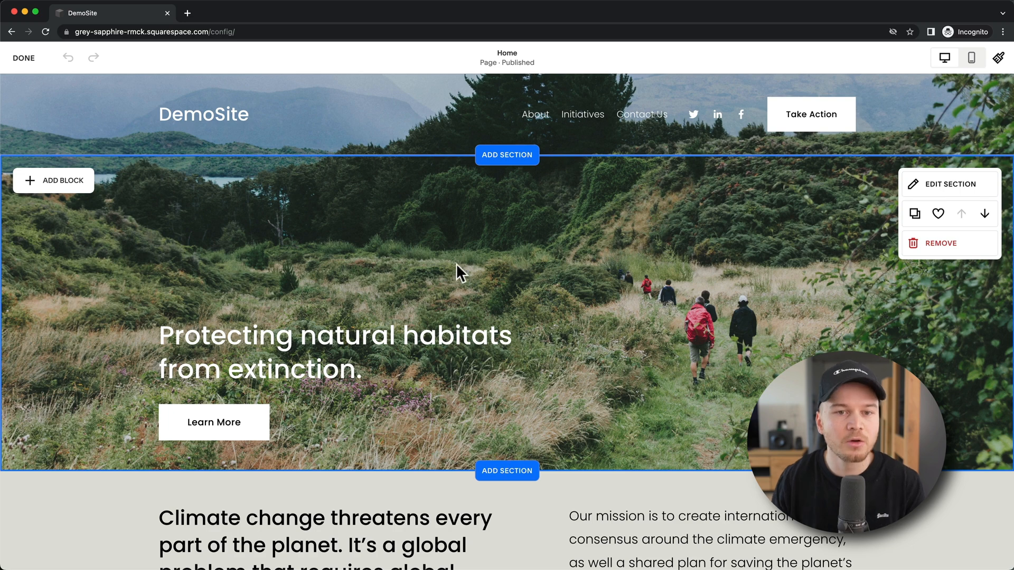
mouse_move(421, 159)
mouse_move(413, 210)
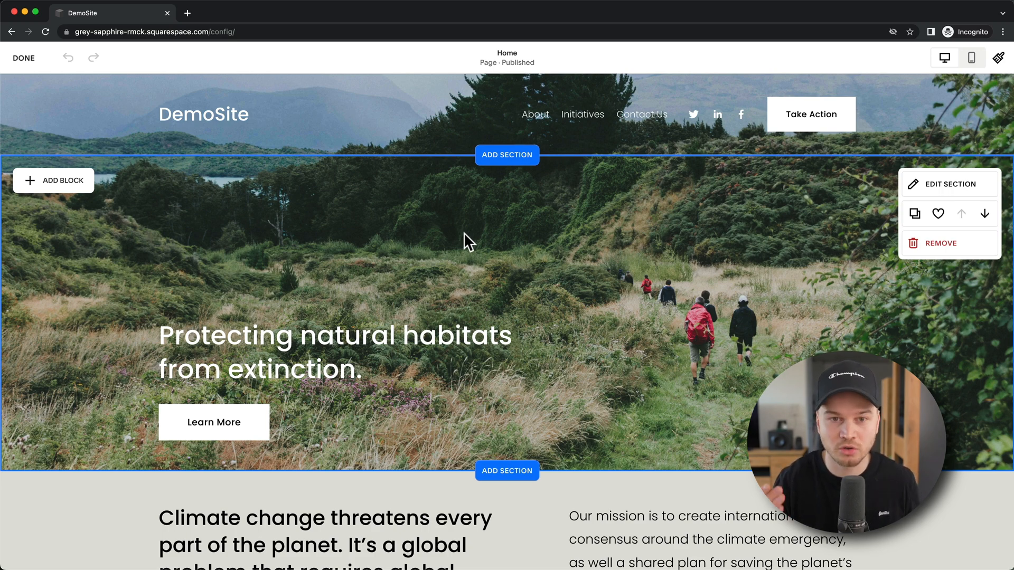
mouse_move(380, 129)
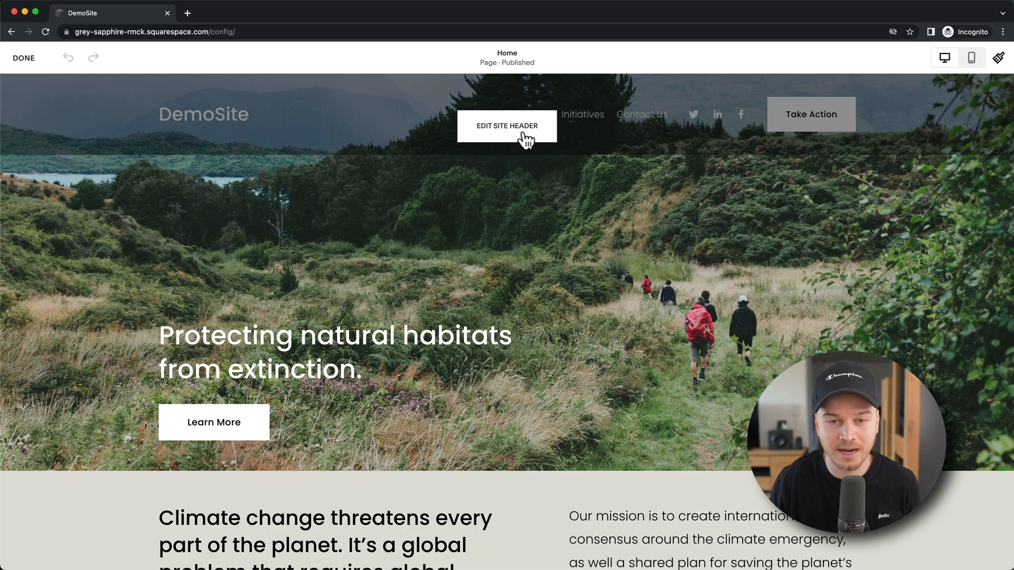
scroll(654, 269, down, 15)
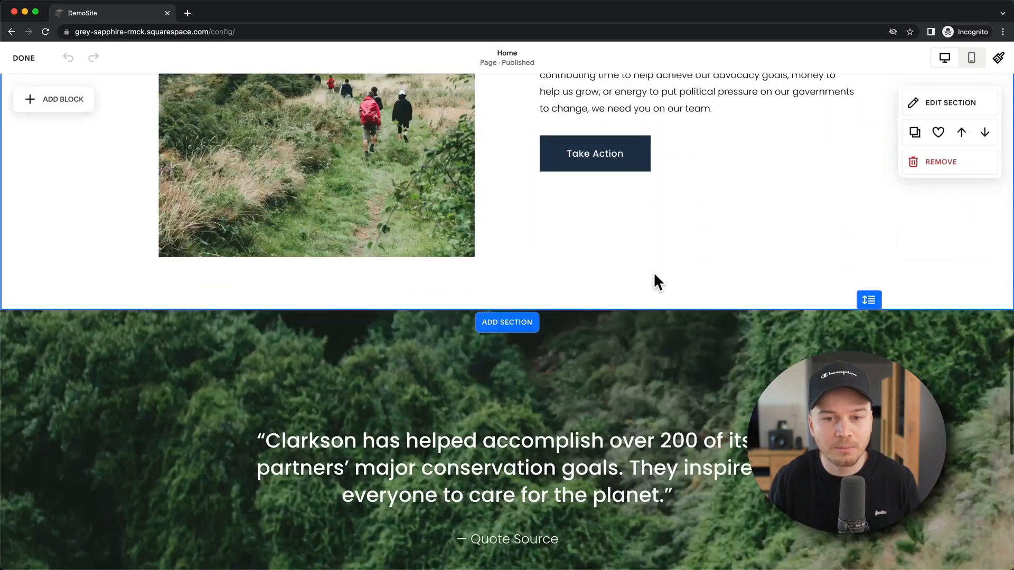
scroll(655, 283, down, 10)
mouse_move(465, 461)
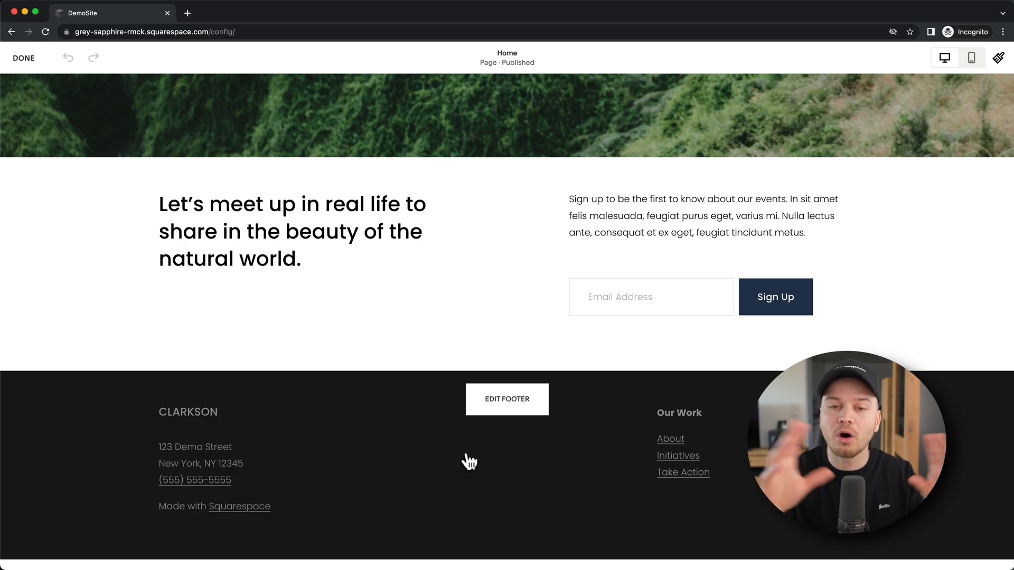
scroll(469, 462, up, 20)
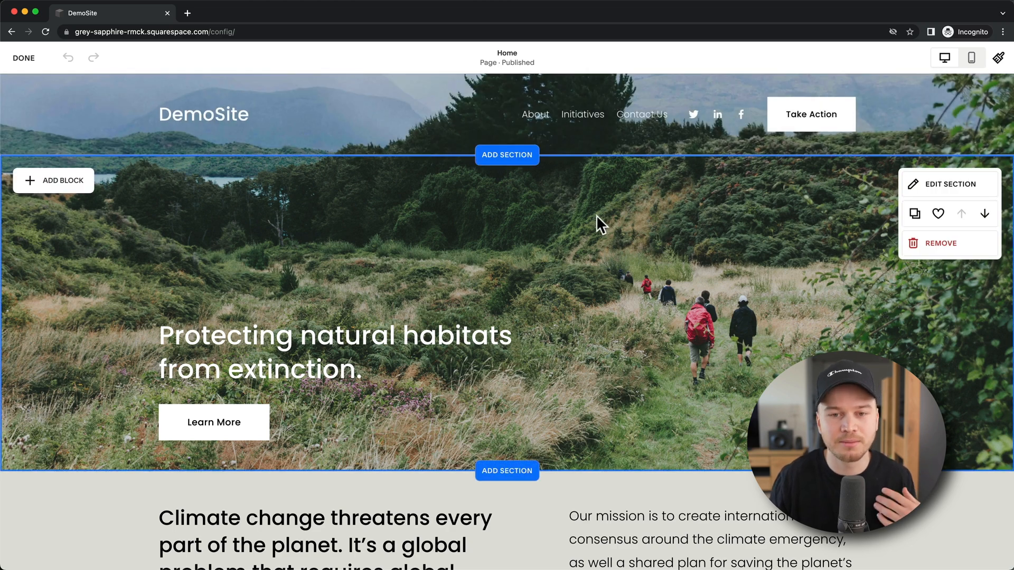
Step: Examine how the home page is divided into sections, from the hero to the quote section, and return to the hero
scroll(595, 215, down, 3)
scroll(591, 199, up, 2)
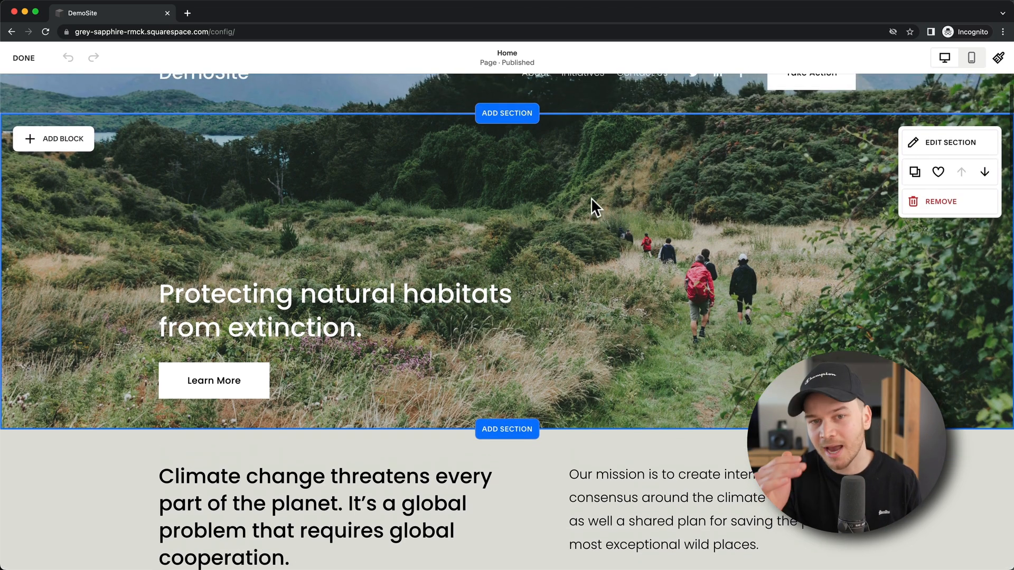
scroll(591, 199, down, 1)
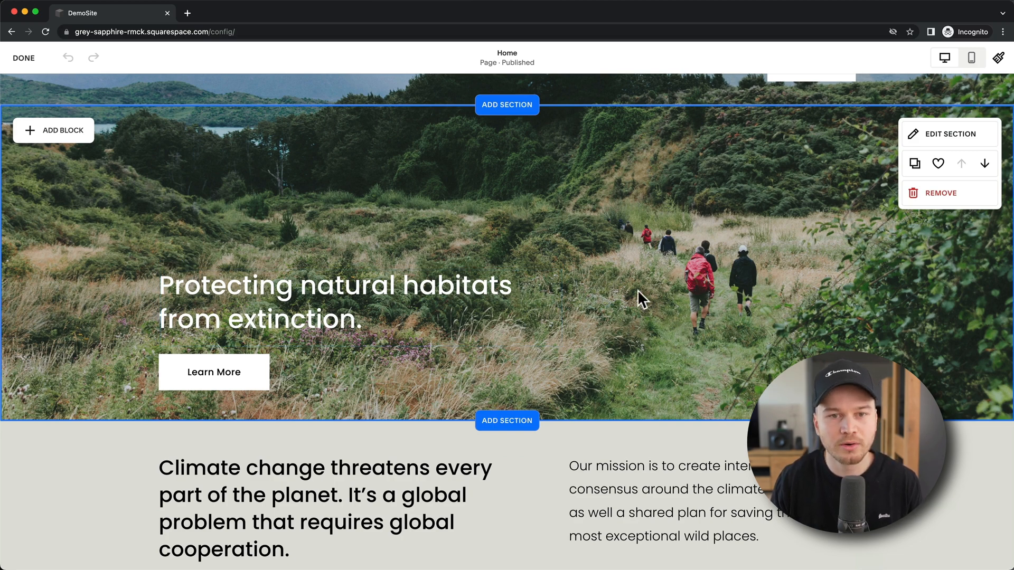
scroll(638, 290, up, 2)
scroll(573, 290, down, 1)
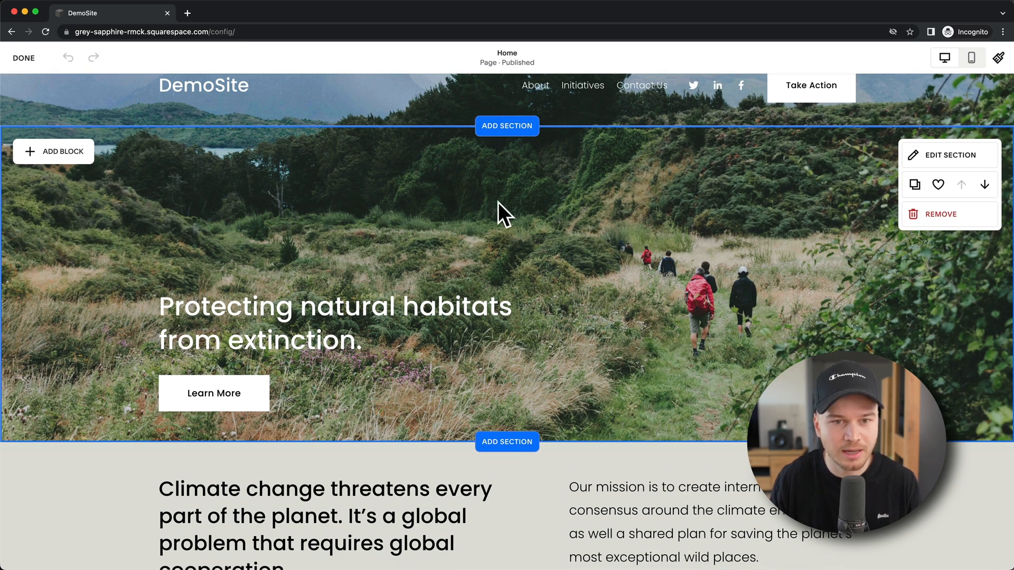
scroll(652, 233, down, 5)
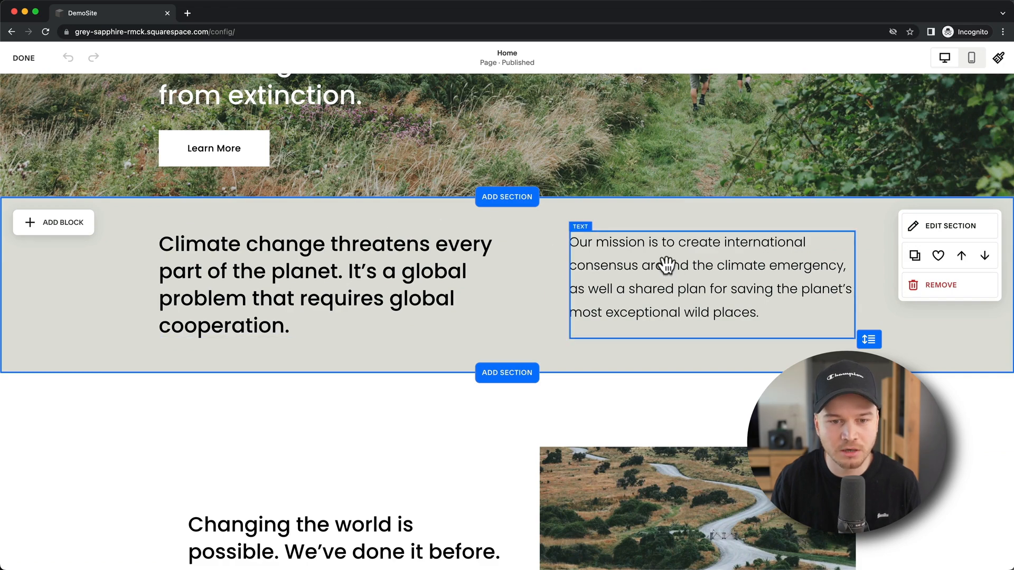
scroll(666, 264, down, 5)
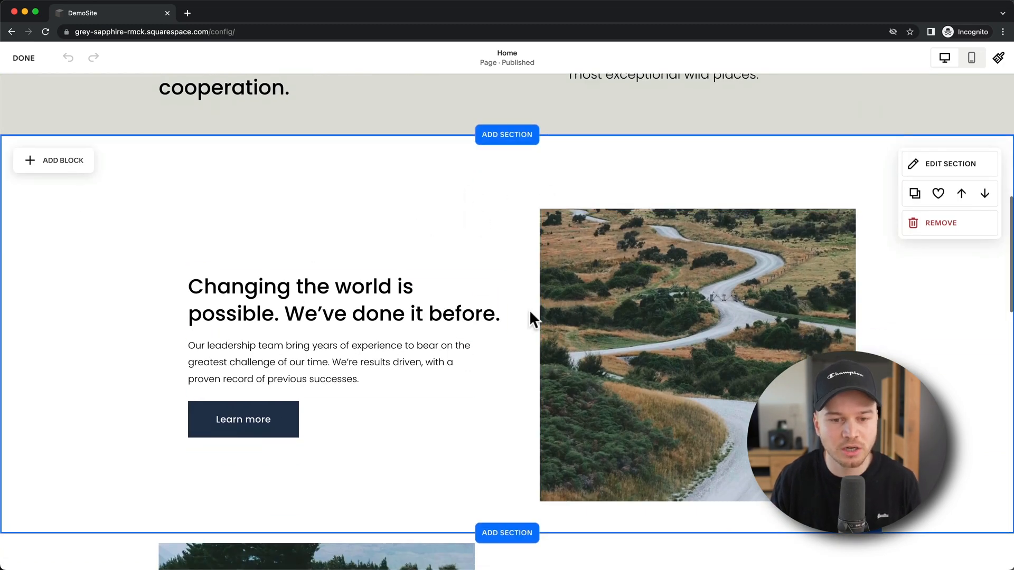
scroll(530, 312, down, 10)
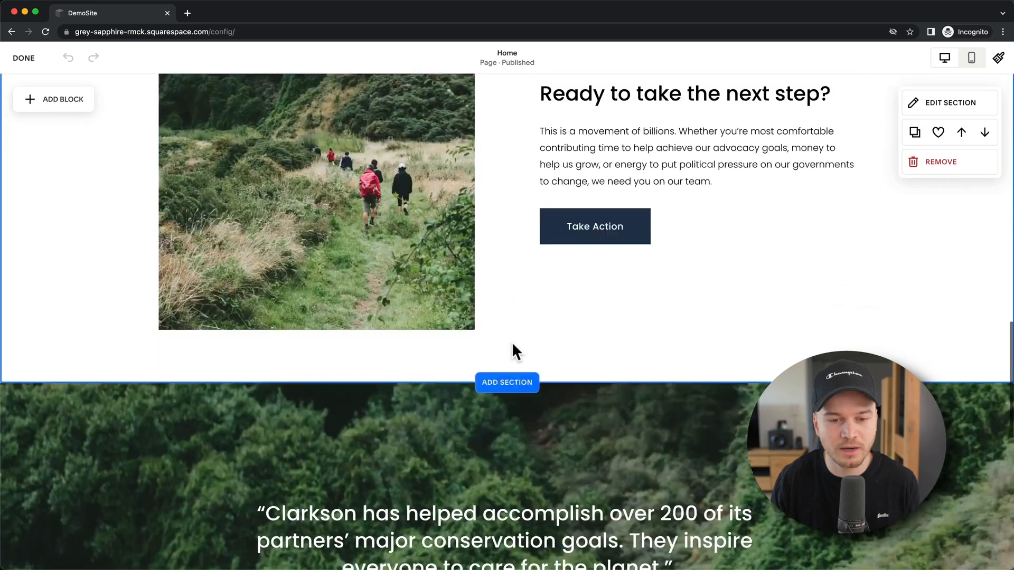
scroll(512, 344, down, 4)
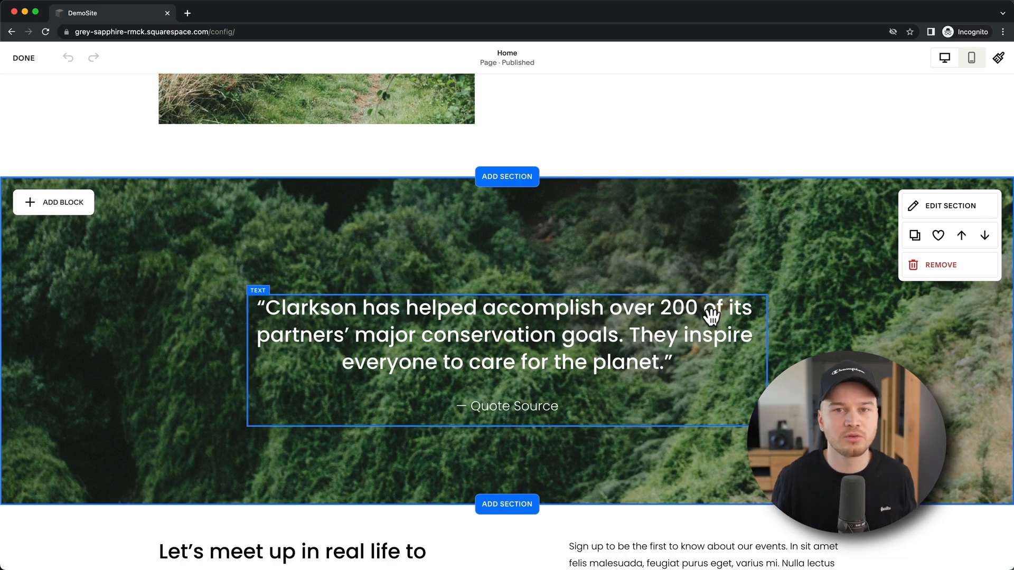
scroll(670, 317, up, 20)
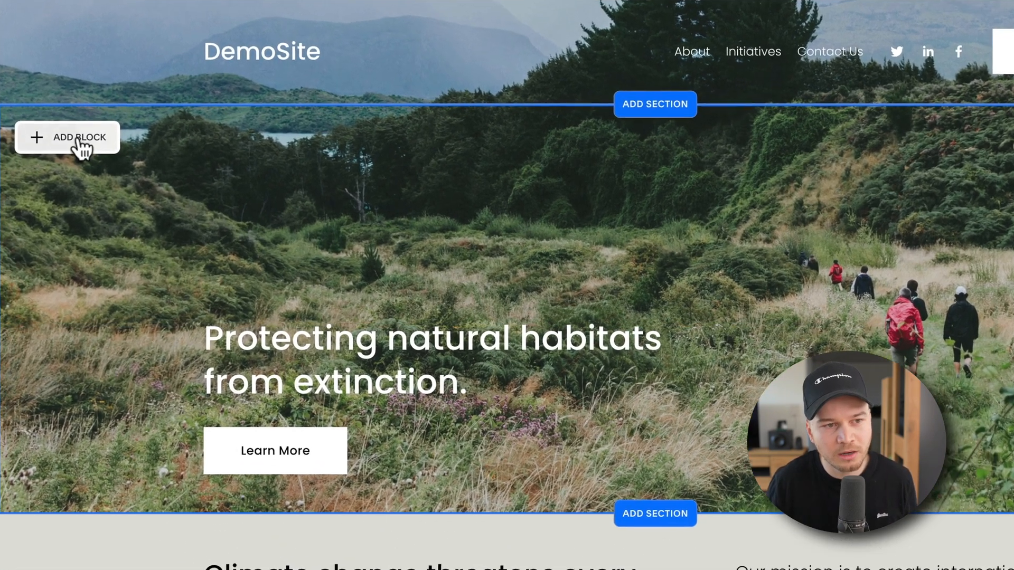
Step: Add an empty image block to the hero section, place it beside the heading on its right, and dismiss the mobile view reminder
click(61, 180)
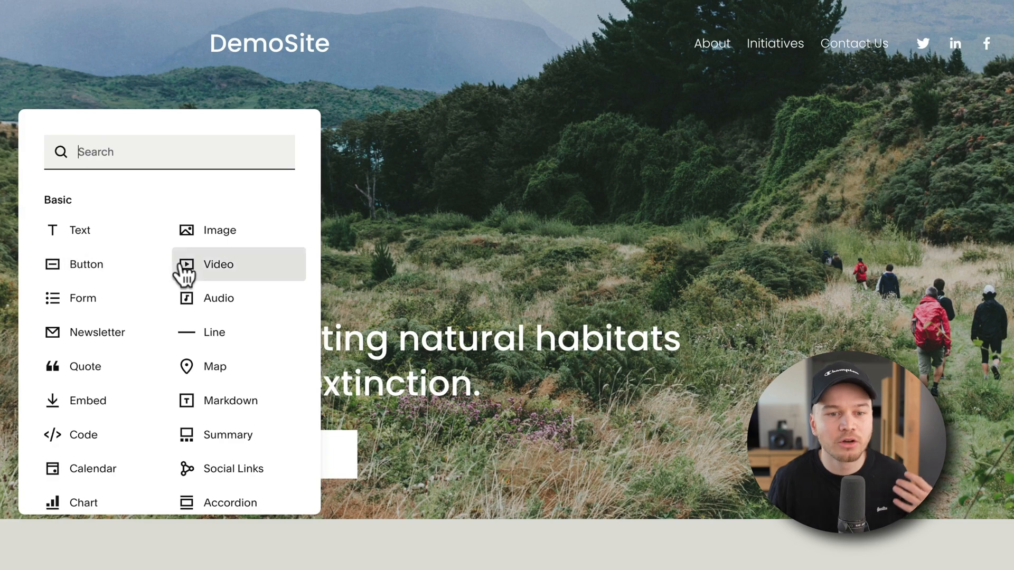
click(225, 234)
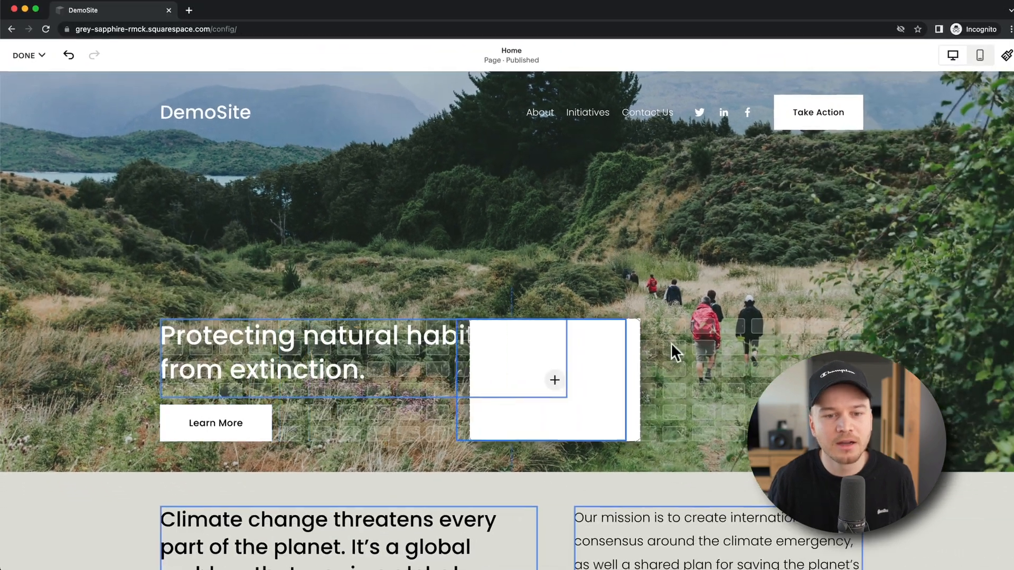
drag(671, 344, 756, 276)
drag(682, 381, 642, 376)
click(803, 242)
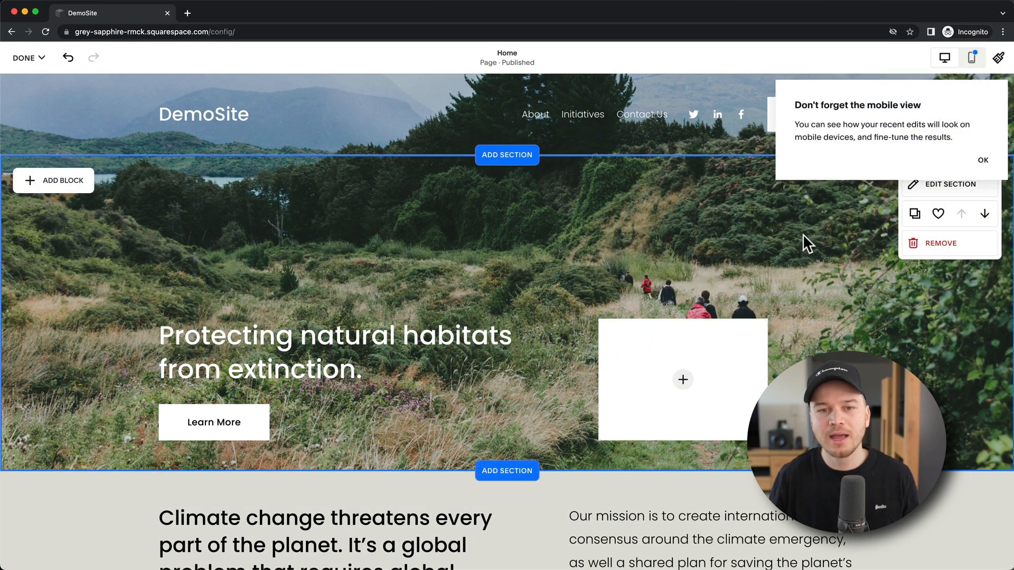
scroll(798, 233, down, 3)
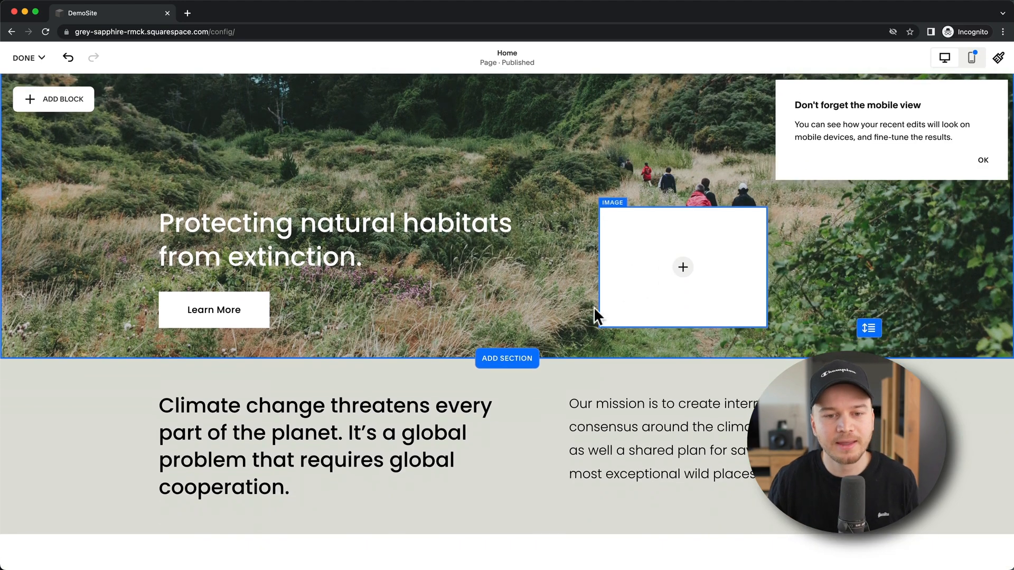
scroll(472, 299, up, 2)
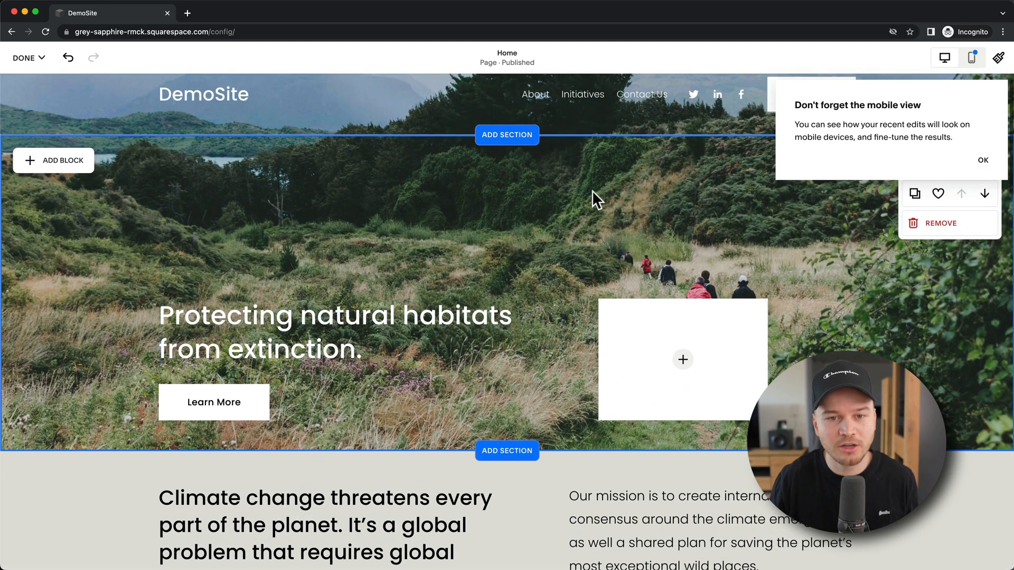
click(982, 160)
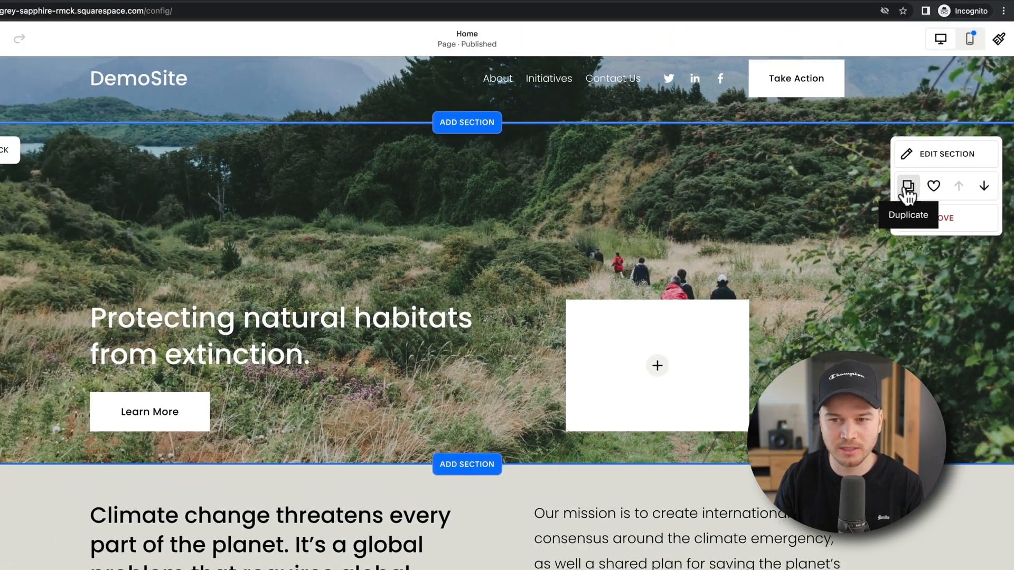
Step: Duplicate the hero section, view the copy beneath the original, and remove the duplicate again
click(887, 162)
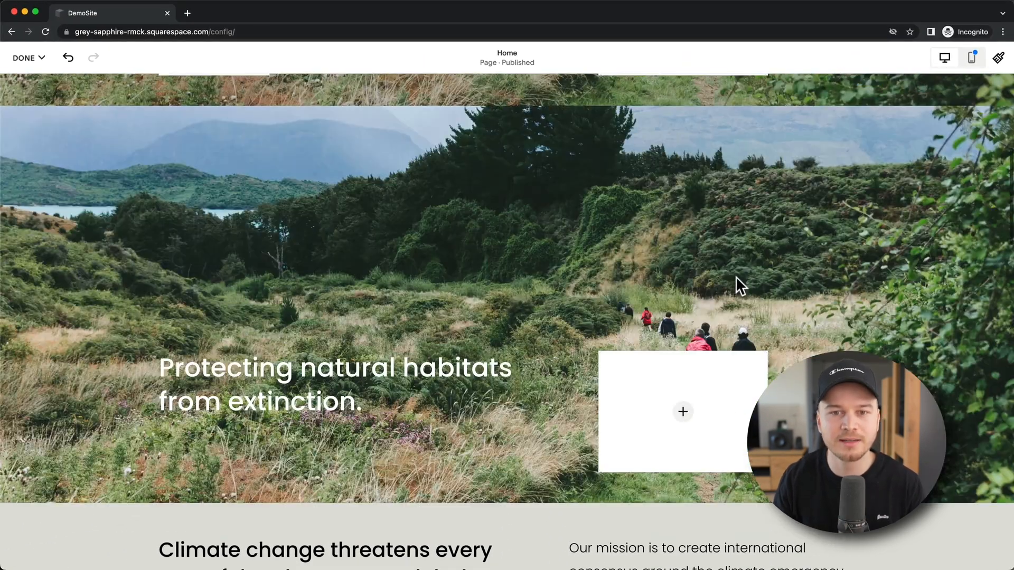
scroll(681, 359, up, 6)
scroll(680, 347, down, 4)
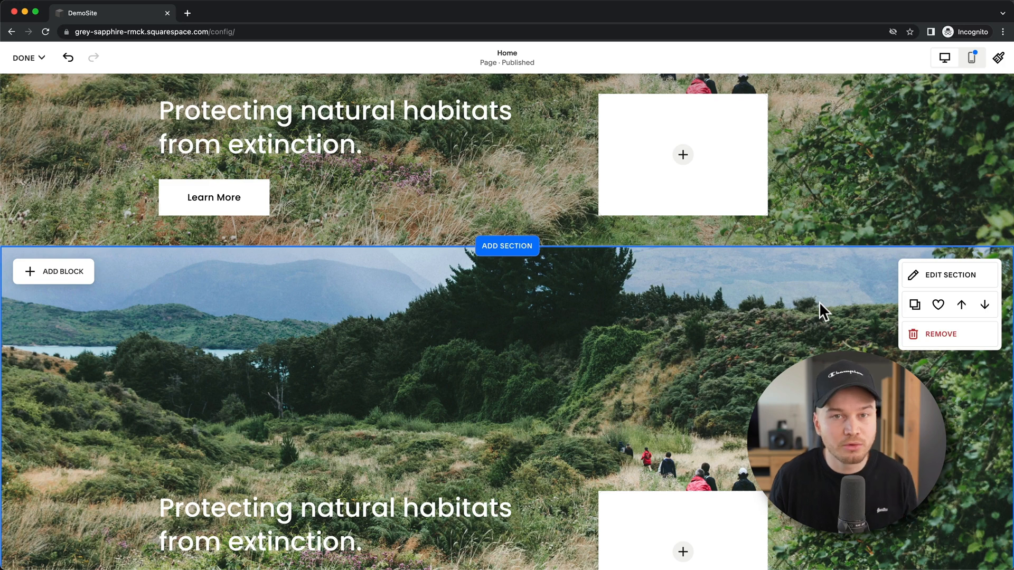
click(933, 339)
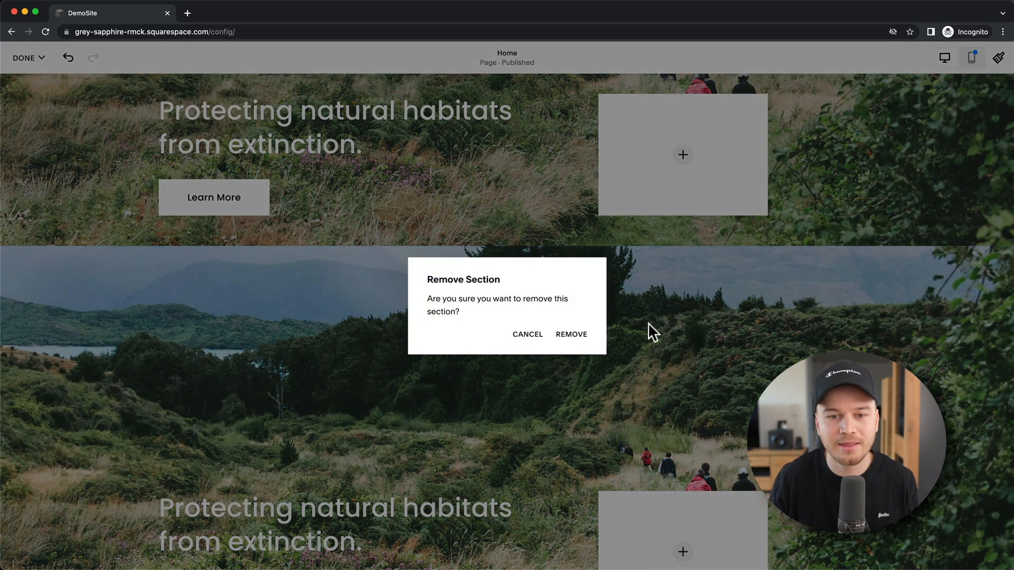
click(572, 334)
scroll(649, 334, up, 3)
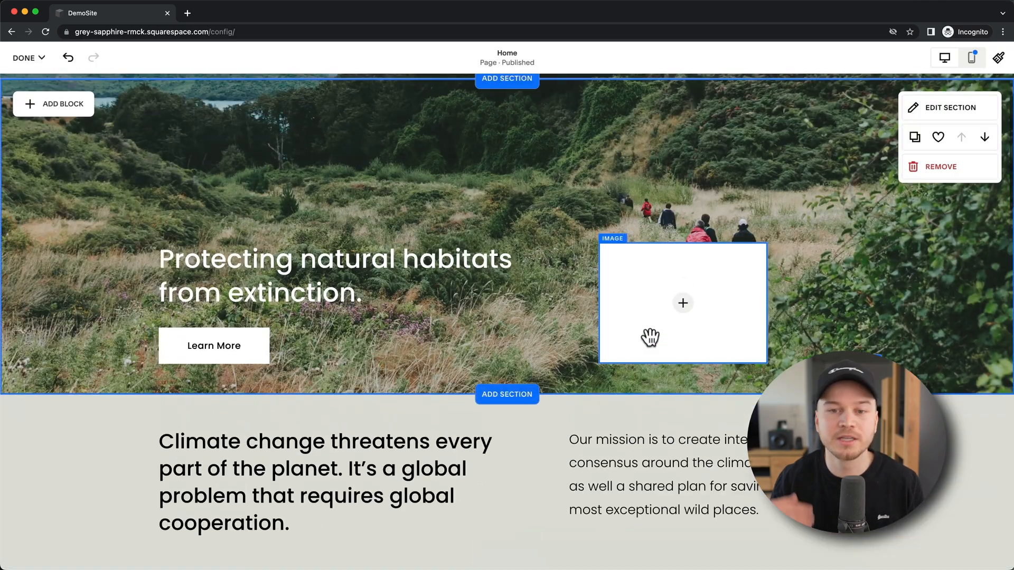
scroll(660, 335, up, 1)
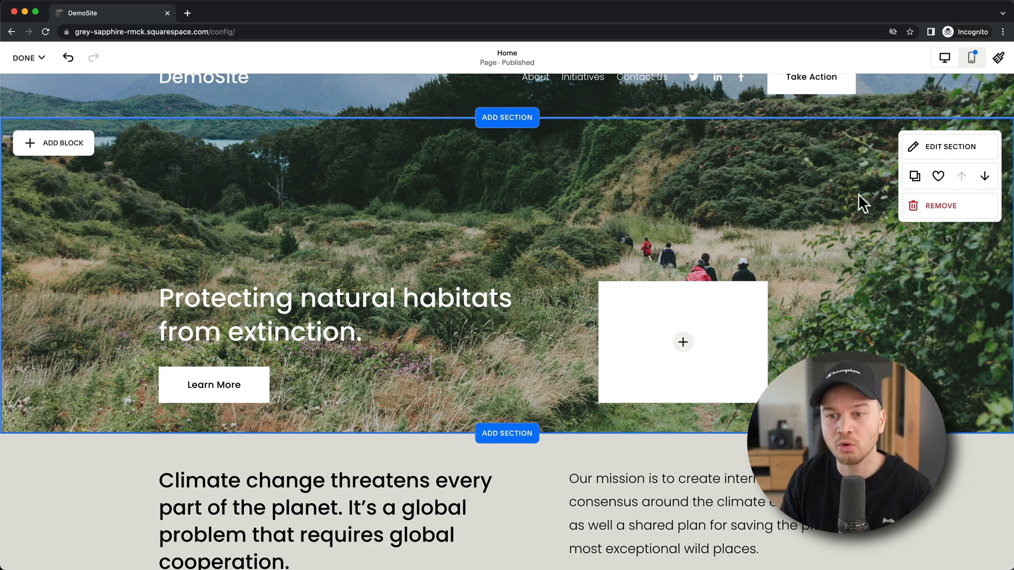
Step: Move the "Climate change threatens every part of the planet" section down one place, below the "Changing the world is possible" section
scroll(852, 264, down, 5)
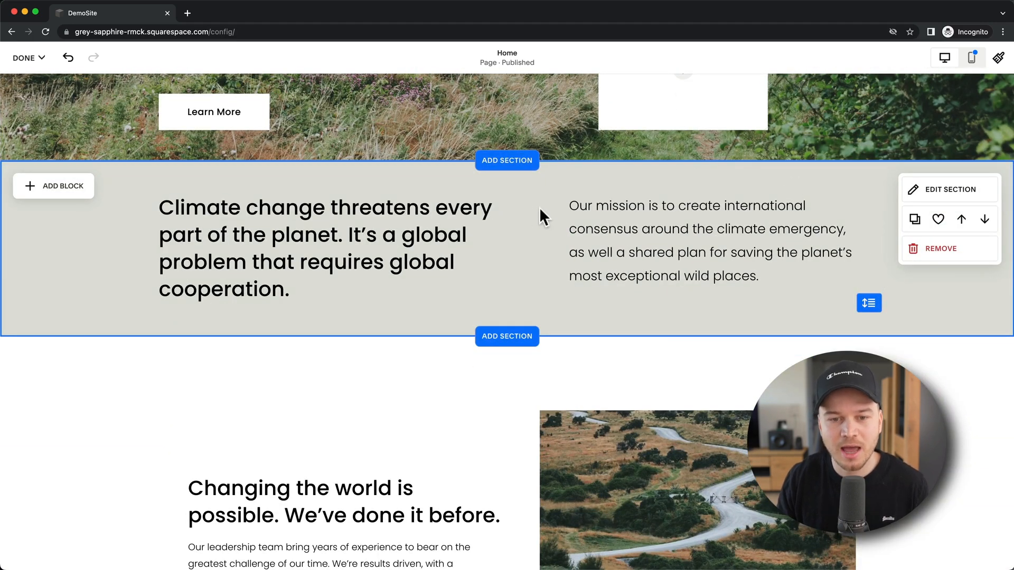
scroll(536, 215, down, 3)
scroll(528, 343, up, 4)
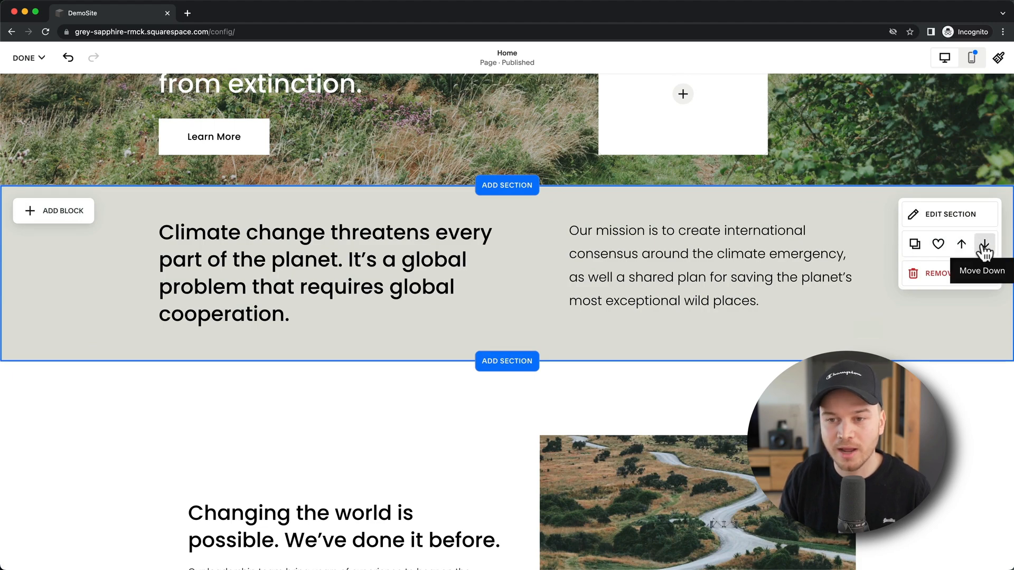
click(984, 245)
scroll(834, 285, down, 5)
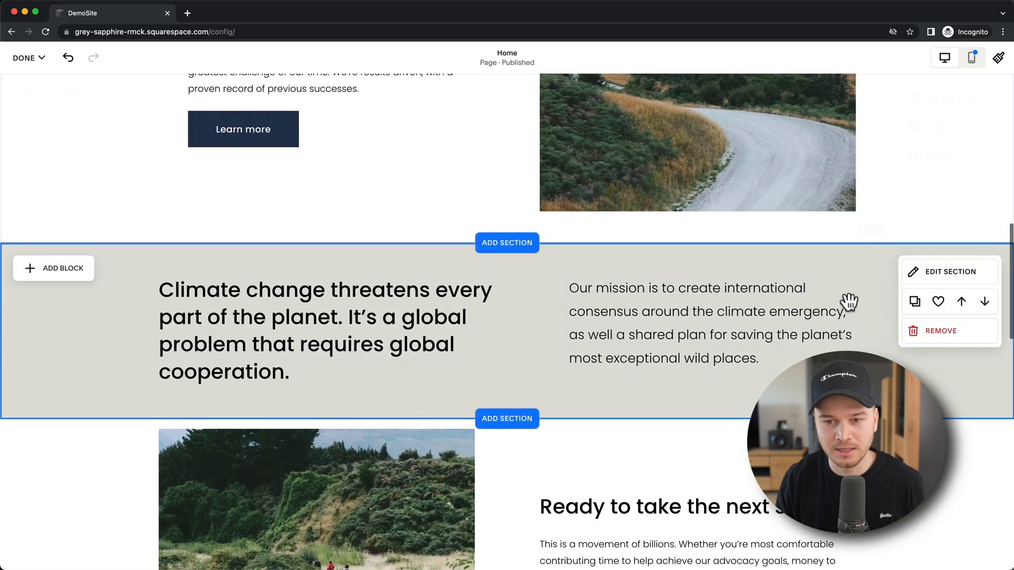
scroll(882, 315, up, 3)
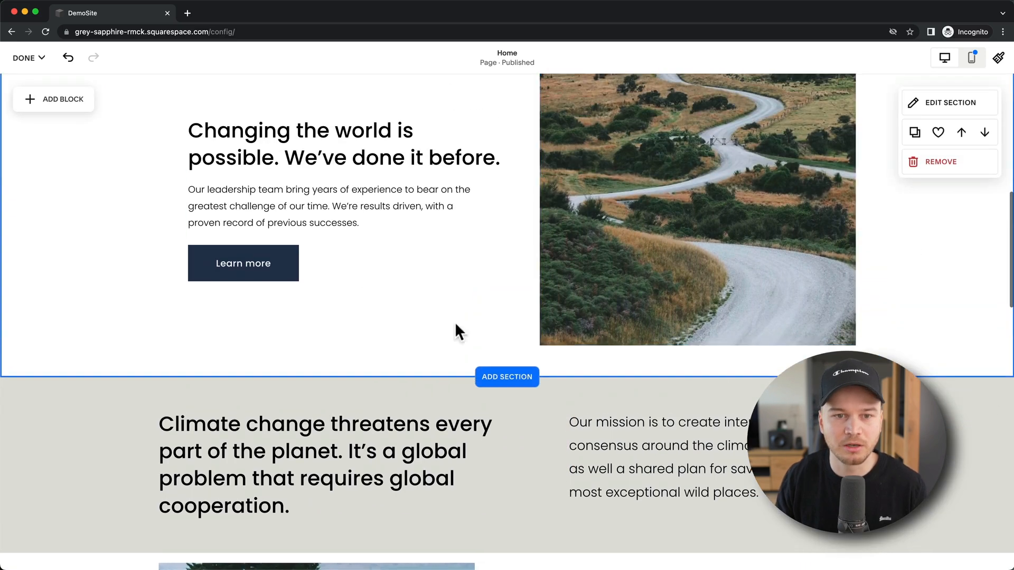
Step: Add a blank section between the hero and the "Changing the world is possible" section
scroll(457, 331, up, 3)
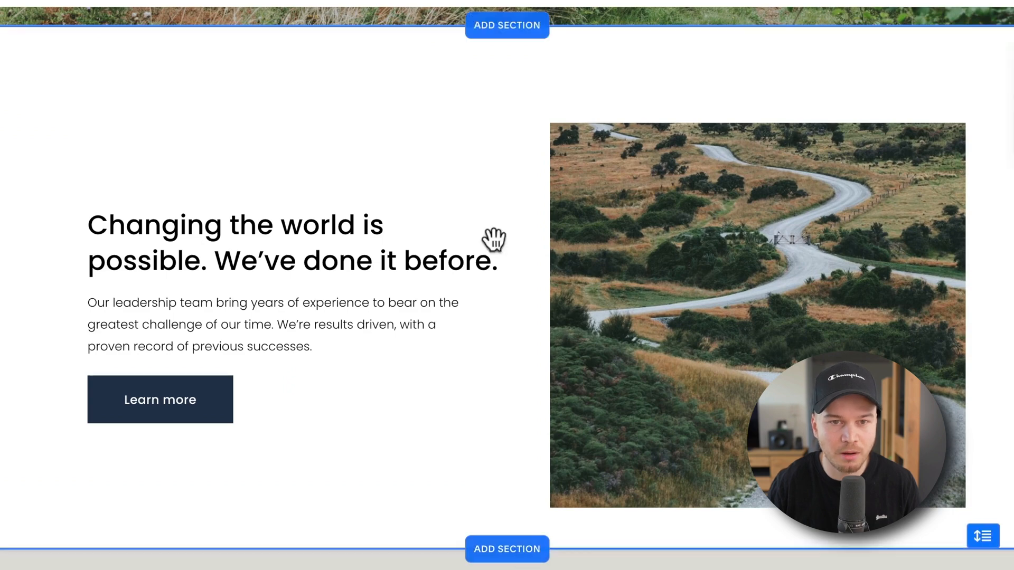
scroll(494, 240, up, 2)
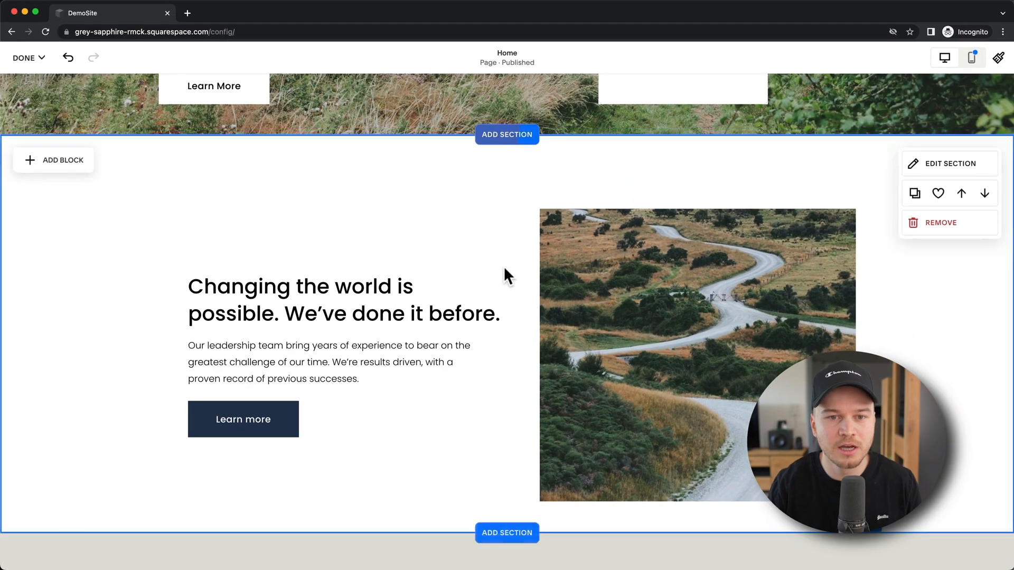
scroll(504, 269, up, 6)
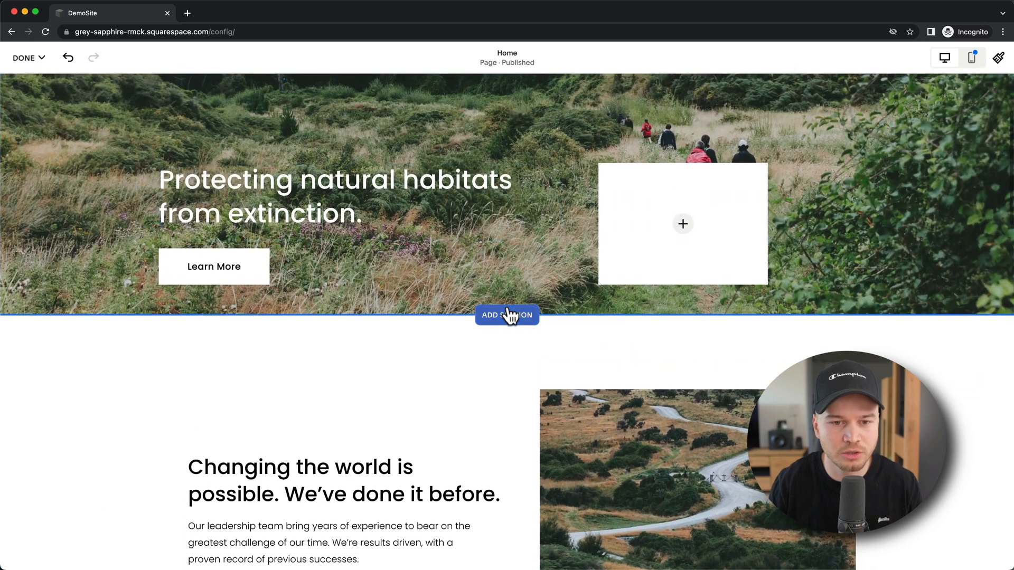
click(508, 315)
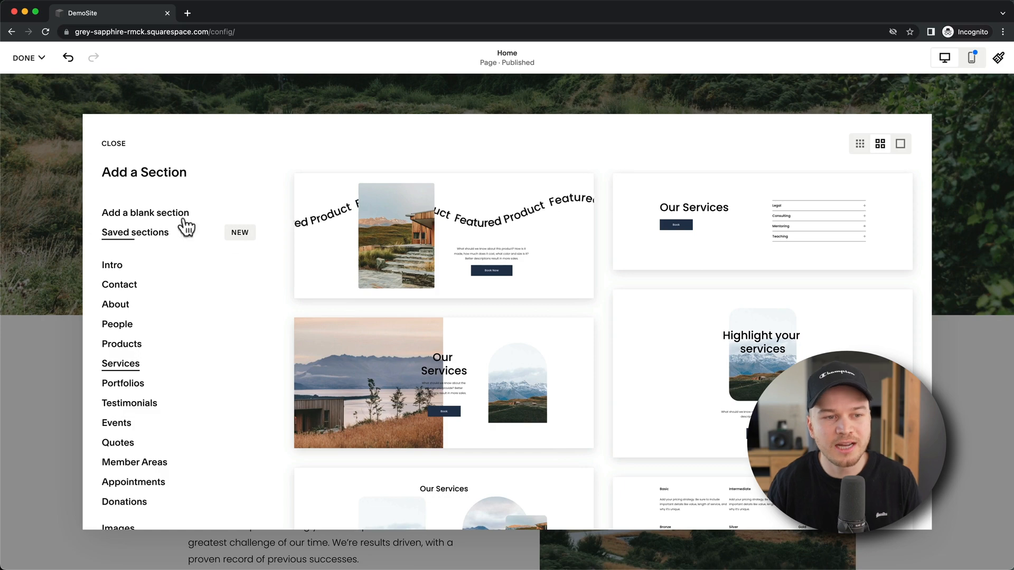
click(158, 213)
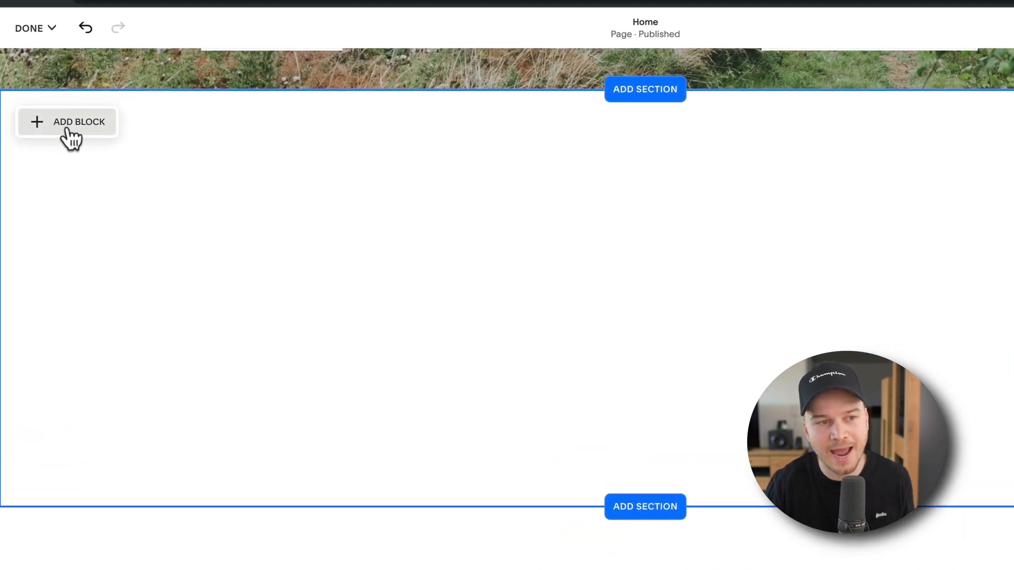
Step: Add a text block and a form block to the blank section and deselect the form
click(71, 127)
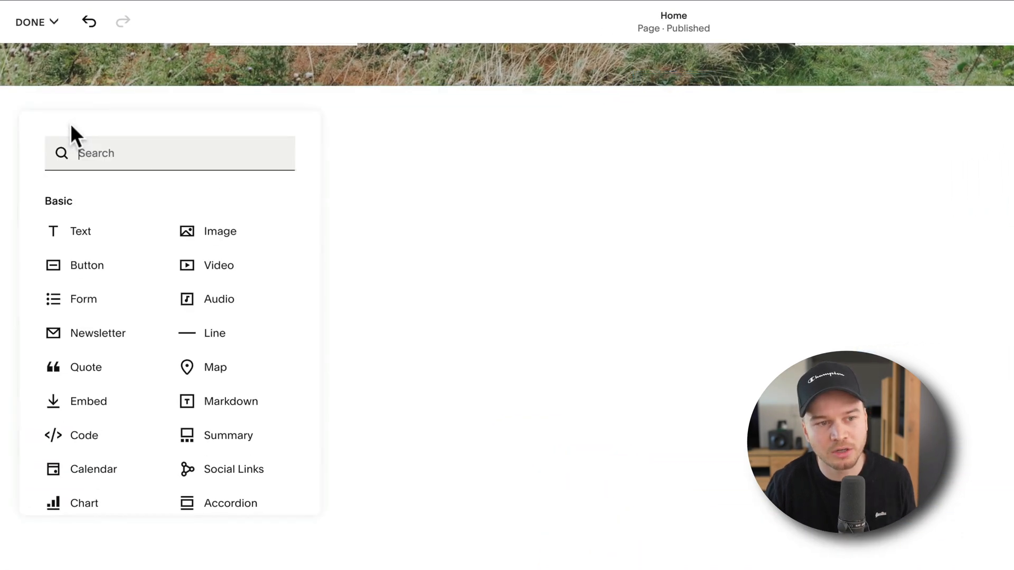
click(95, 231)
click(100, 154)
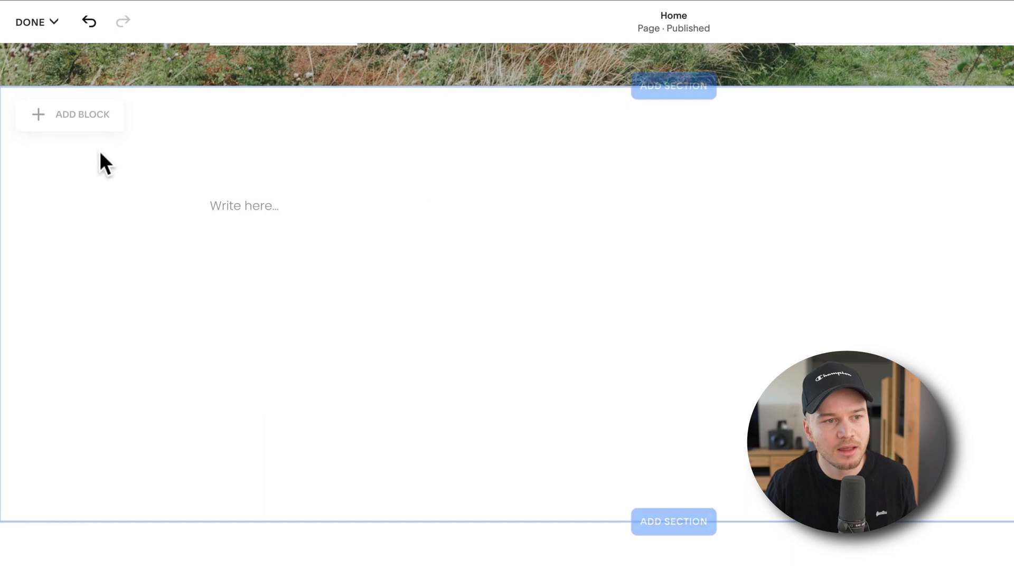
click(63, 124)
click(107, 301)
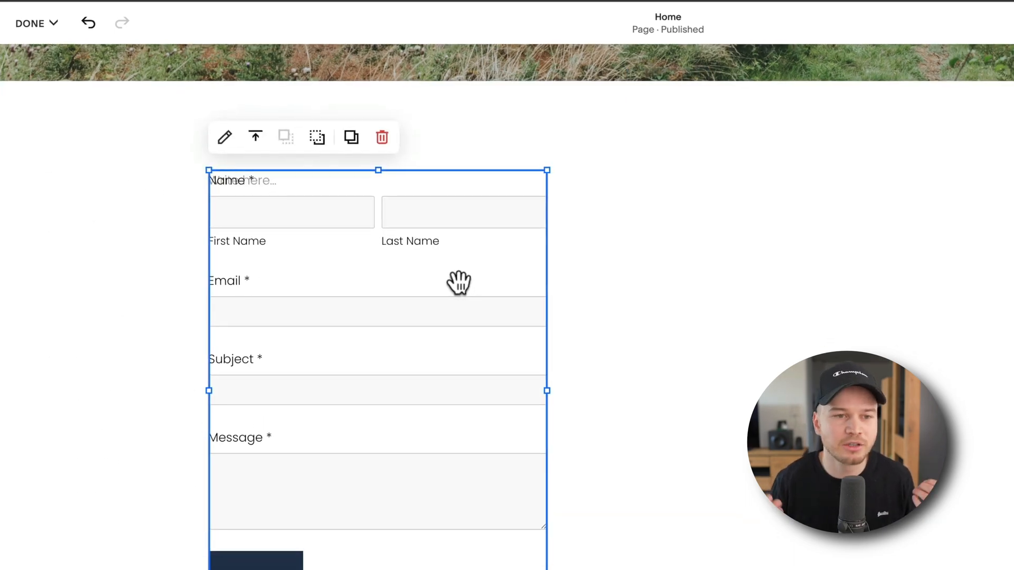
click(787, 261)
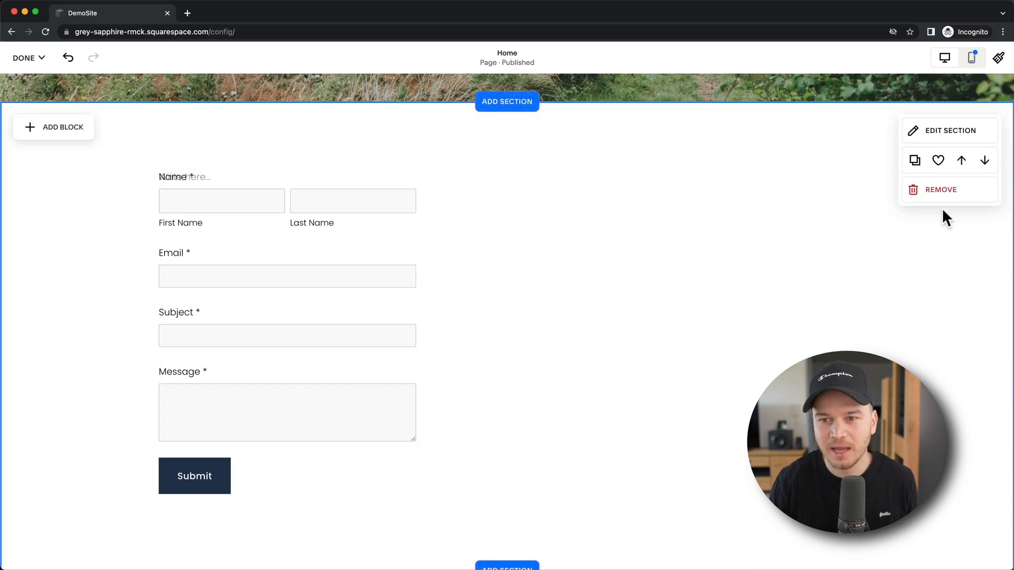
Step: Remove the section containing the new text and form blocks from the home page
click(934, 191)
click(573, 335)
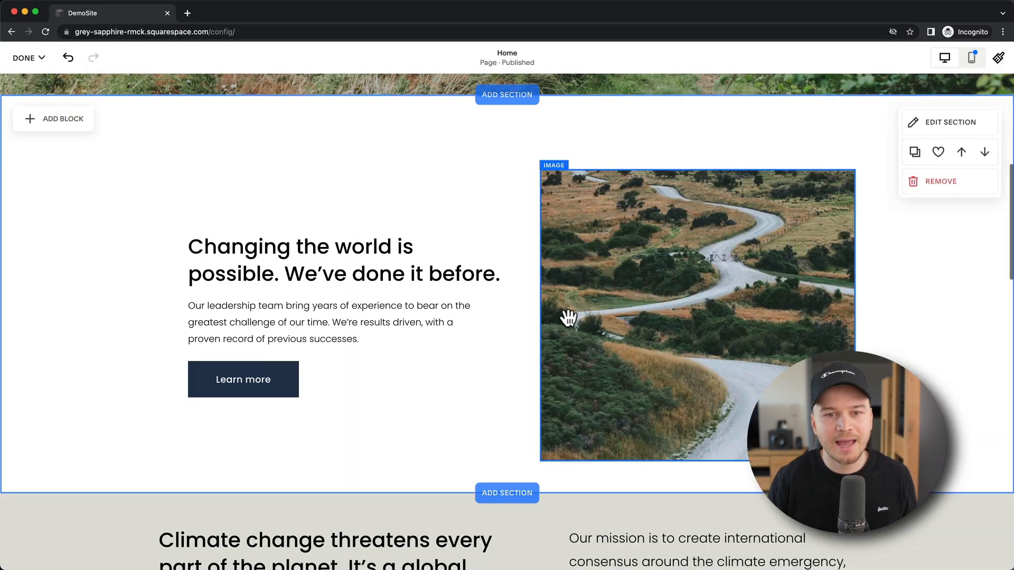
Step: Browse the About section templates and insert the "It all begins with an idea" layout with the mountain image below the hero
scroll(528, 266, up, 3)
click(507, 228)
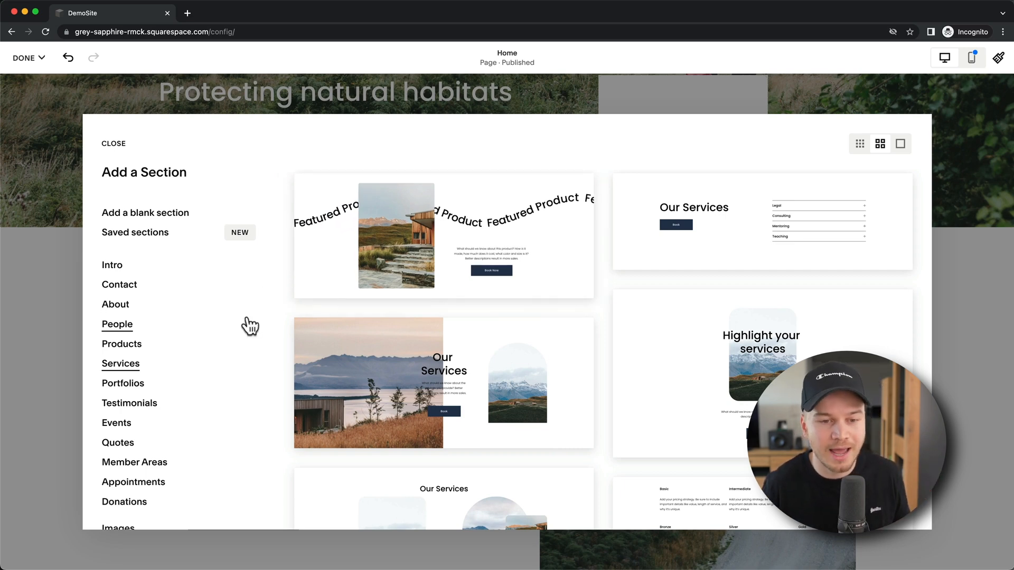
click(135, 305)
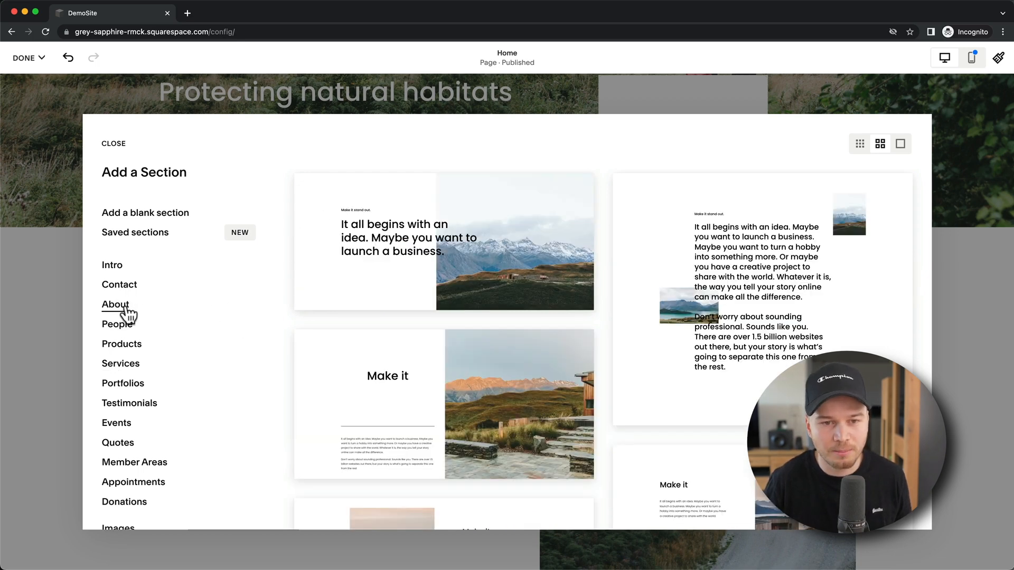
scroll(481, 284, down, 2)
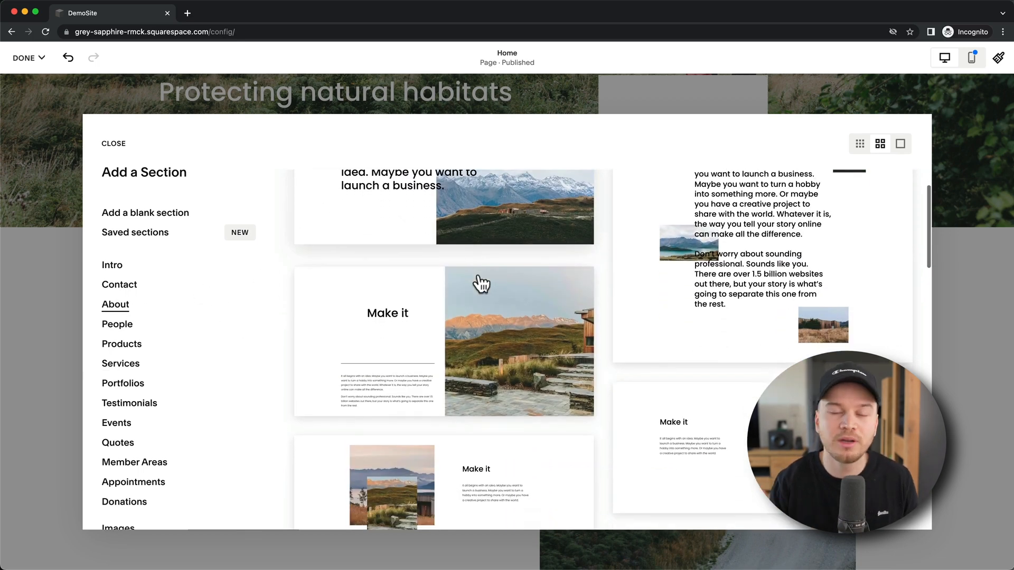
scroll(481, 283, down, 2)
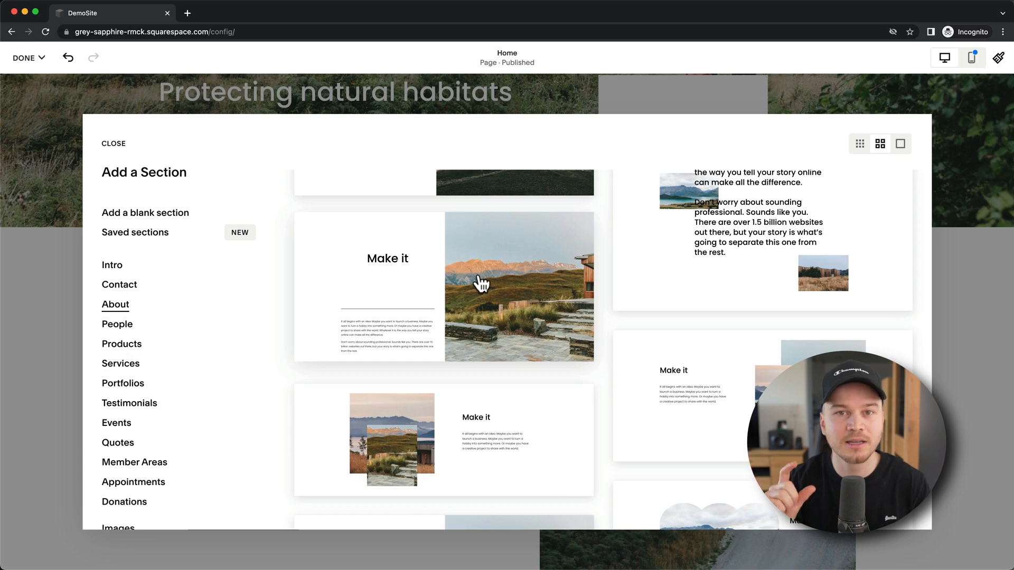
scroll(480, 284, up, 4)
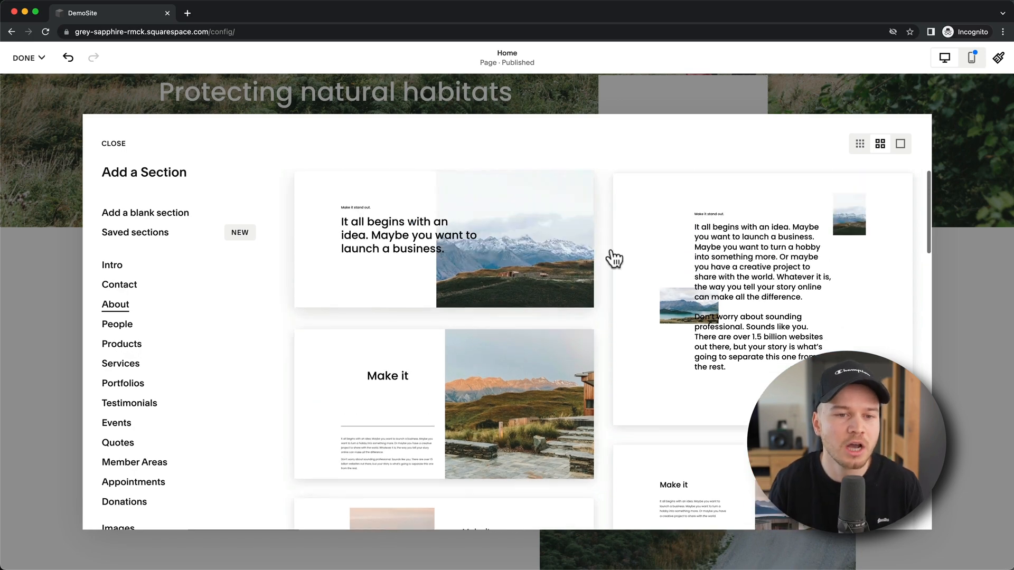
click(489, 243)
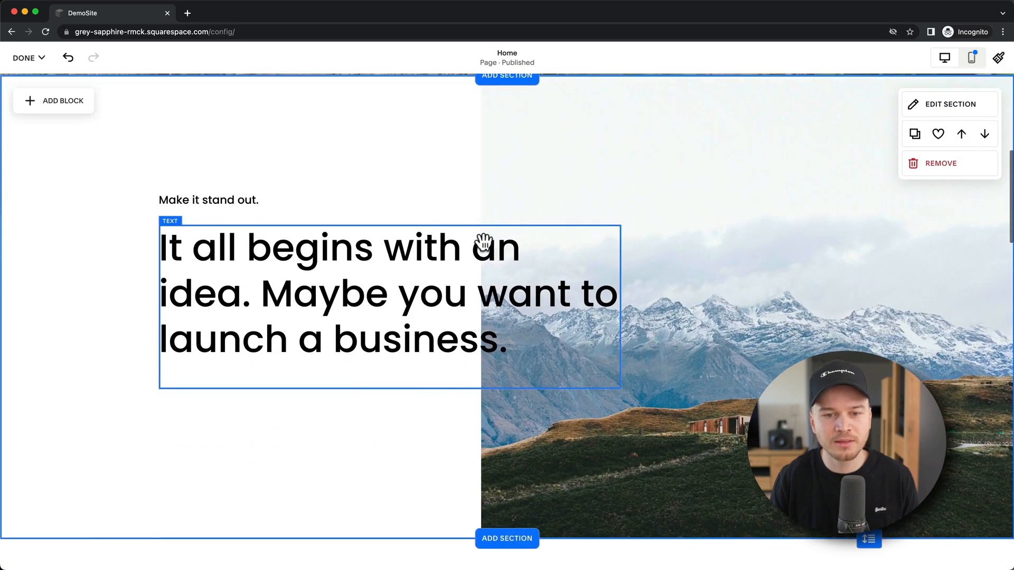
Step: Replace the inserted section's "It all begins with an idea" heading with "Iewofhboeqfbew", skipping the text highlights introduction
click(743, 269)
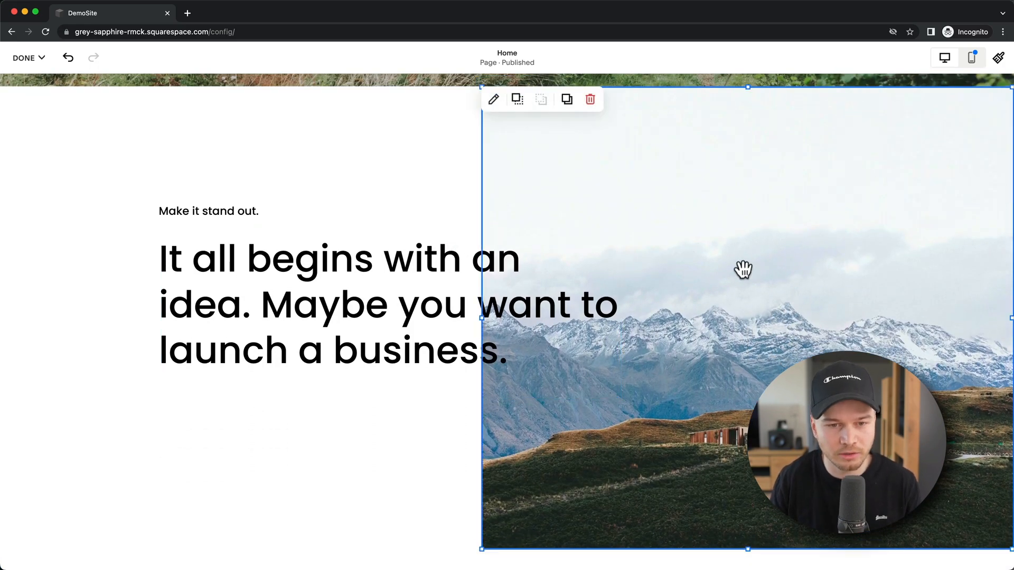
click(416, 258)
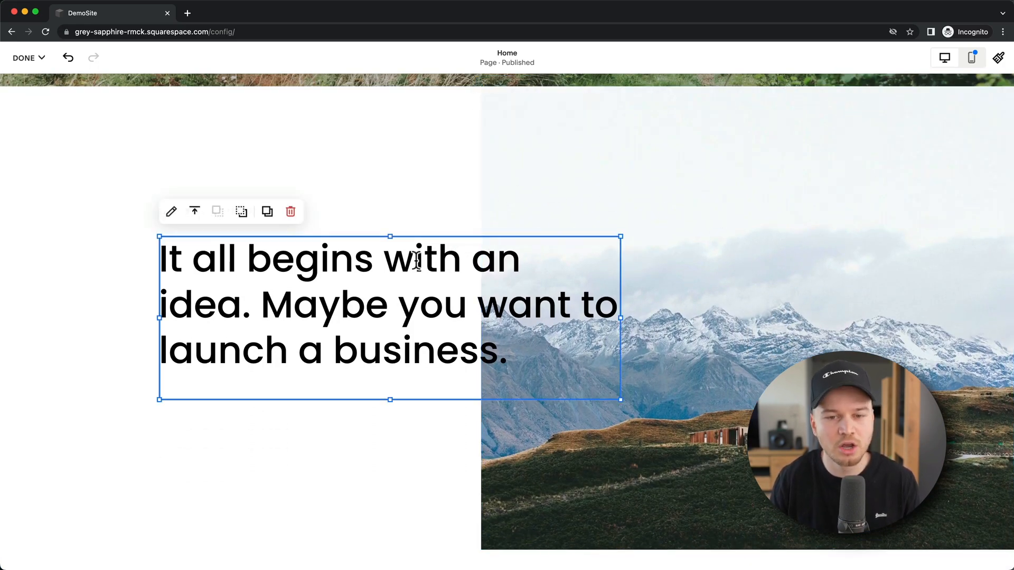
double_click(367, 283)
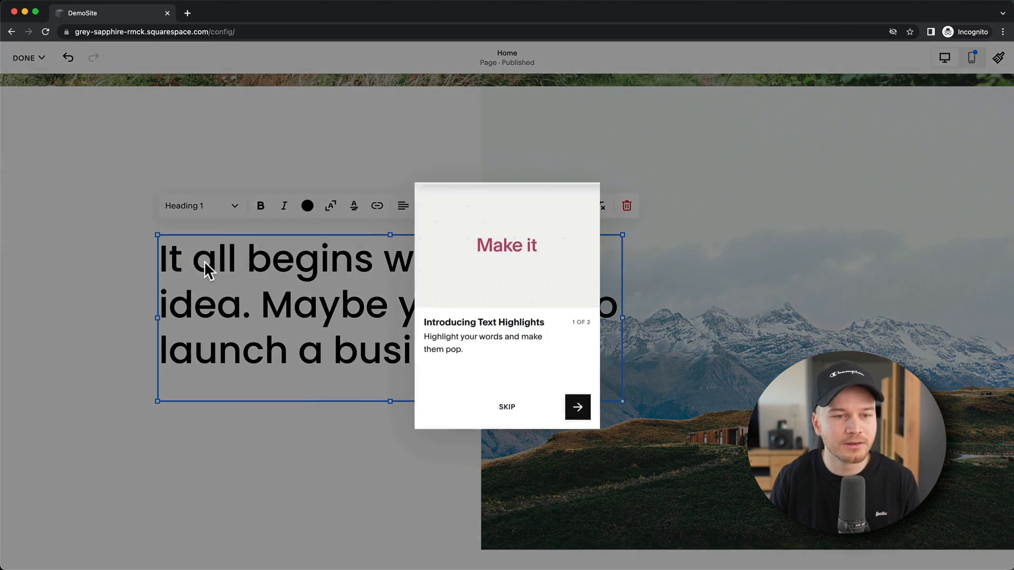
click(507, 407)
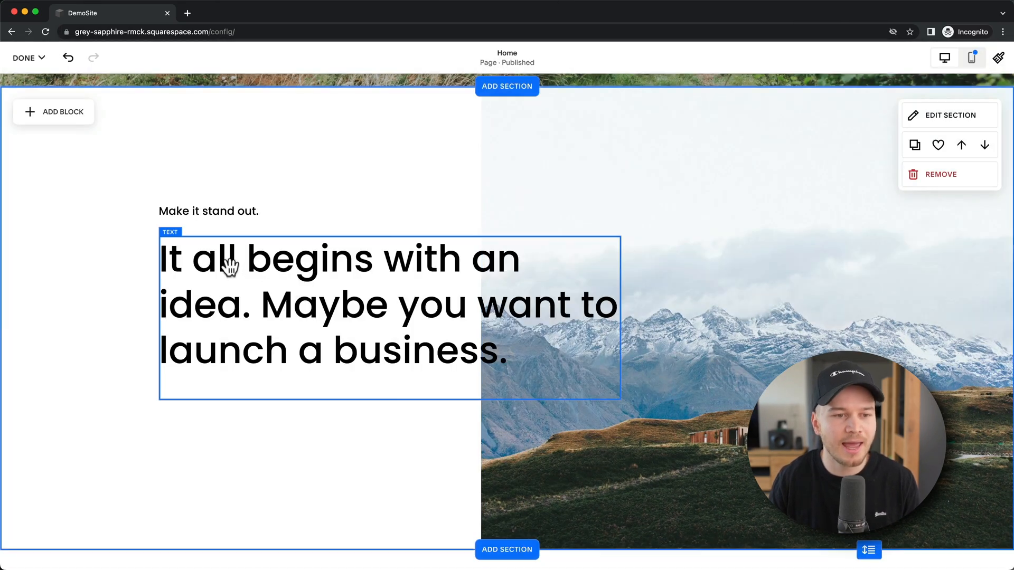
click(177, 261)
drag(168, 261, 217, 266)
drag(300, 287, 541, 374)
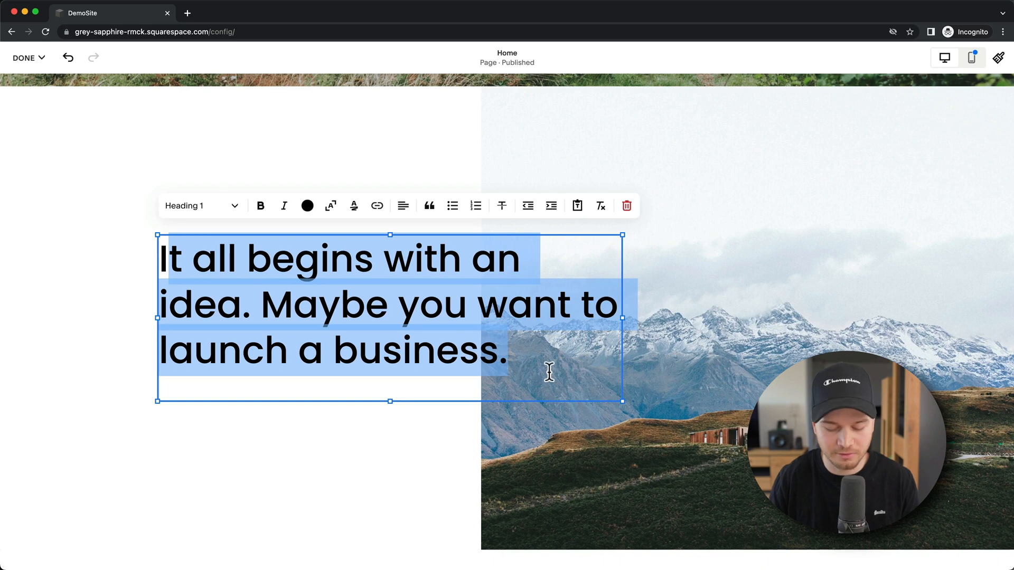
text(ewofhboeqfbew)
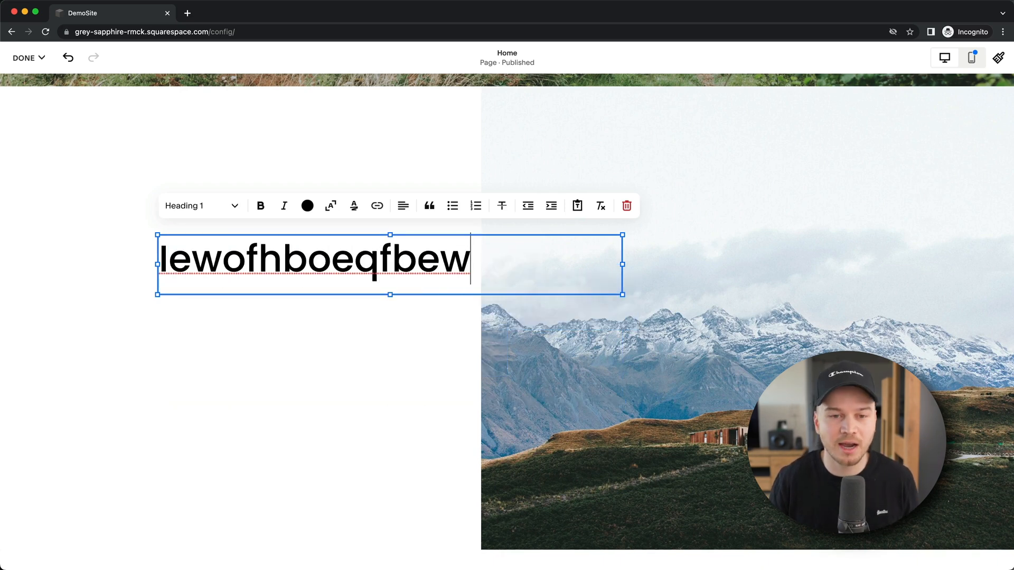
click(416, 407)
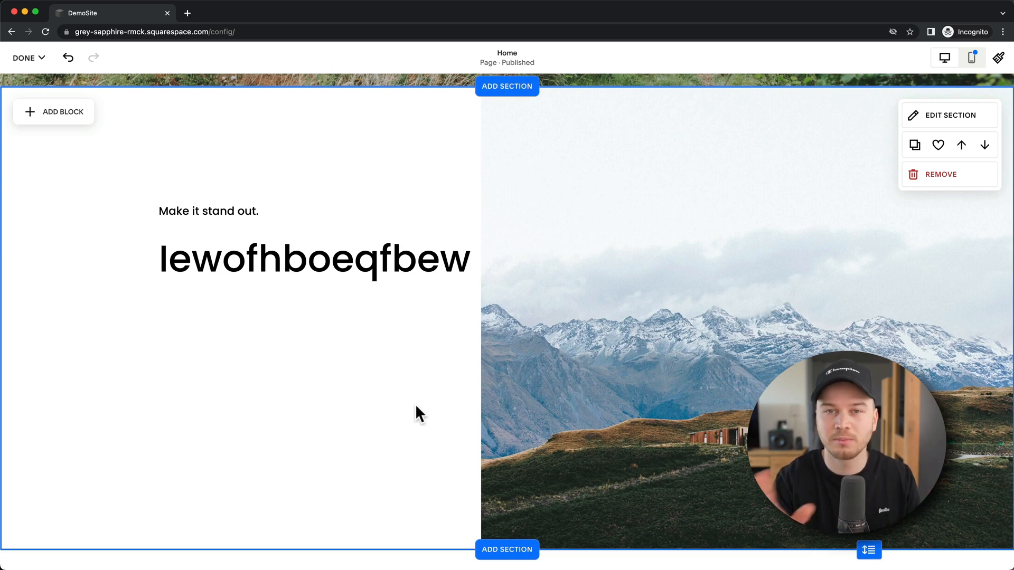
Step: Undo the heading edit and the insertion of the About section below the hero
scroll(415, 403, up, 1)
scroll(415, 404, down, 1)
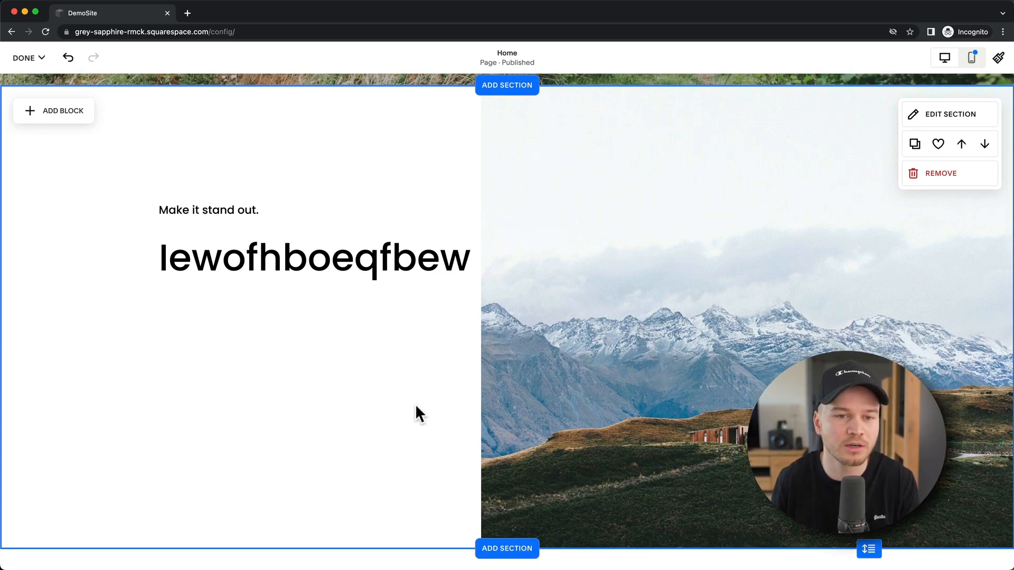
key(super+z)
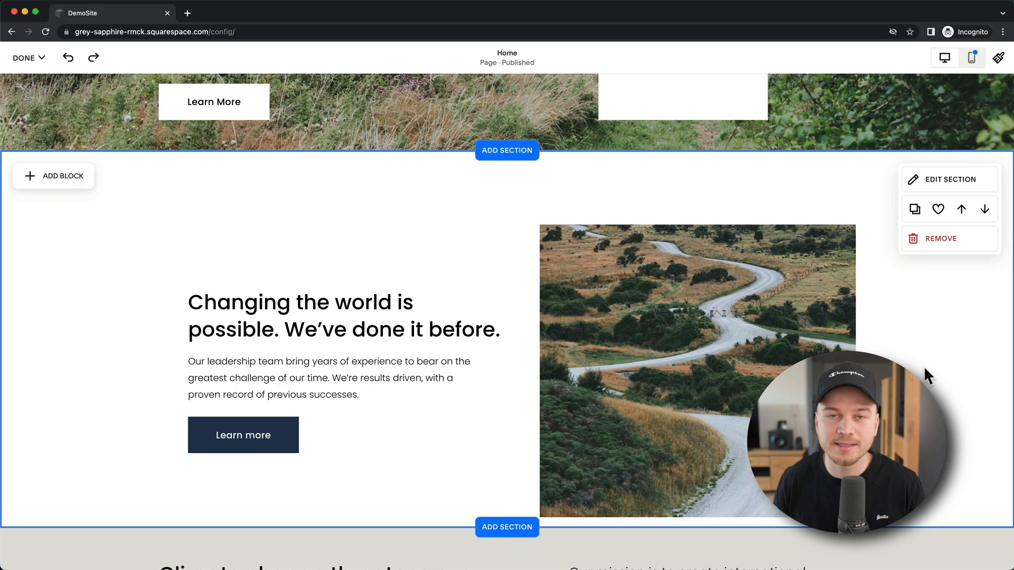
scroll(925, 369, down, 3)
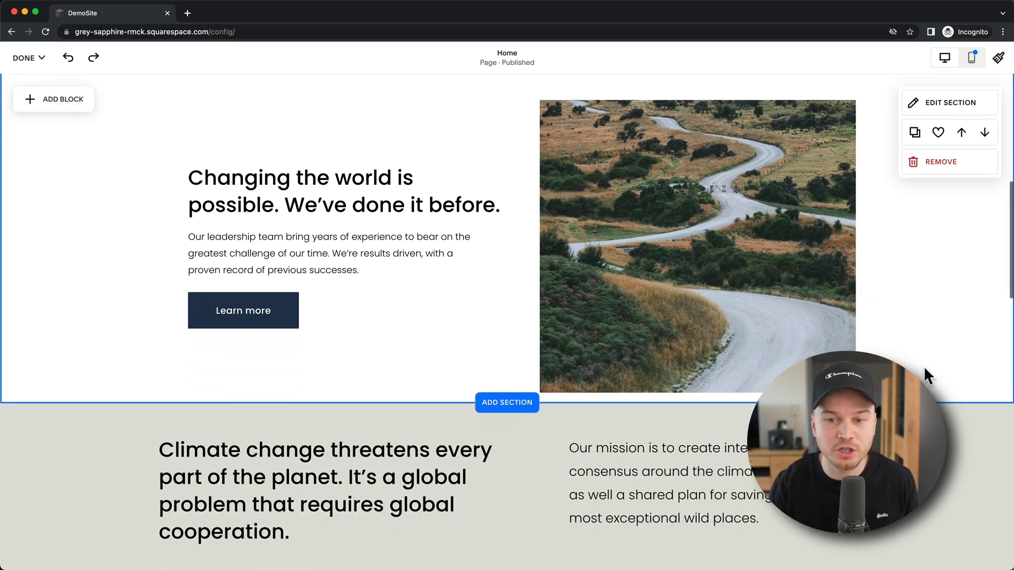
Step: Add a Button block above the "Changing the world is possible" heading, reposition it, and delete it again
scroll(926, 377, up, 3)
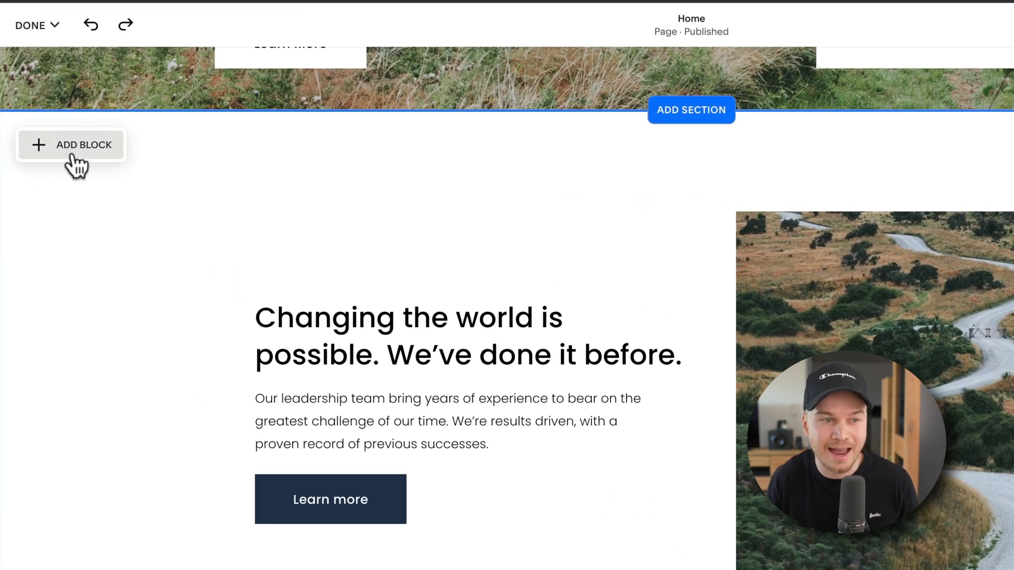
click(70, 150)
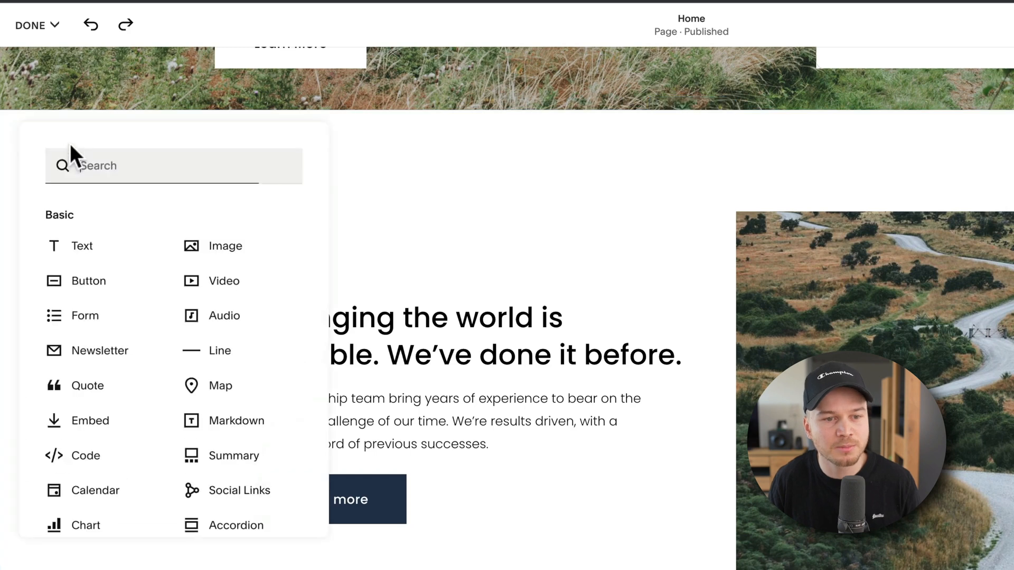
click(135, 283)
drag(340, 217, 458, 217)
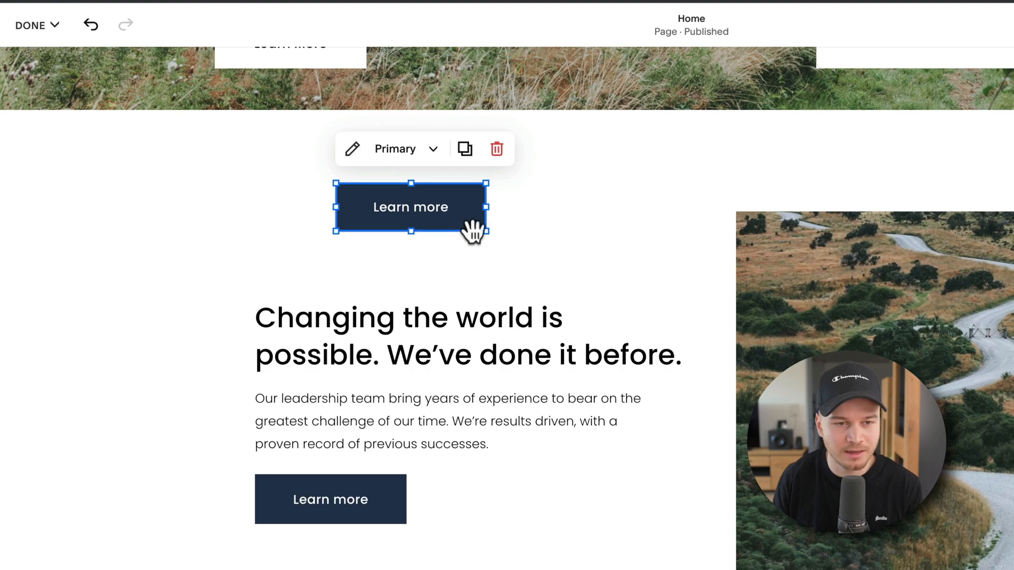
click(497, 149)
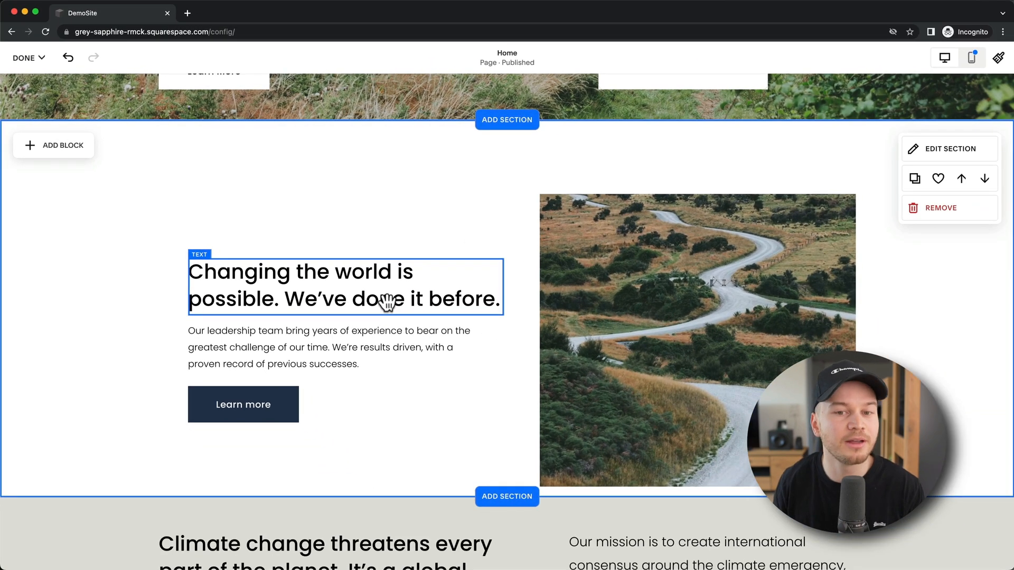
Step: Select the section's heading, paragraph, button and image blocks in turn to view their editing options
click(297, 277)
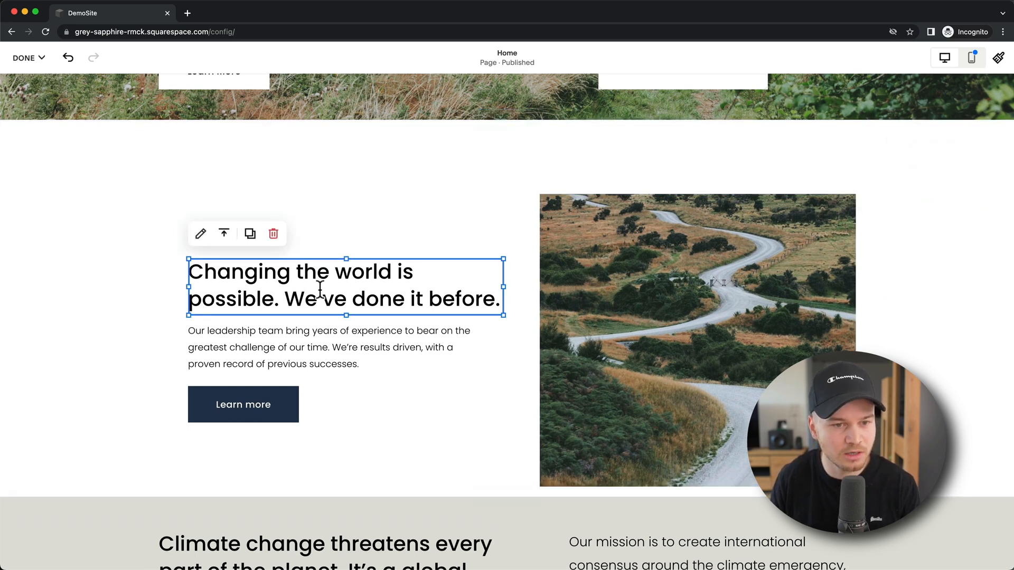
click(302, 343)
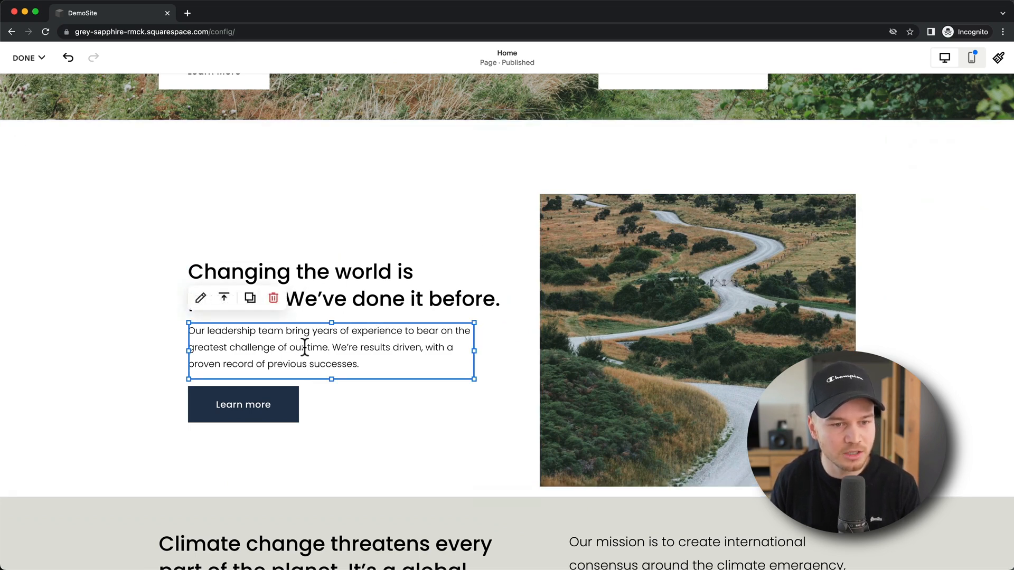
click(272, 408)
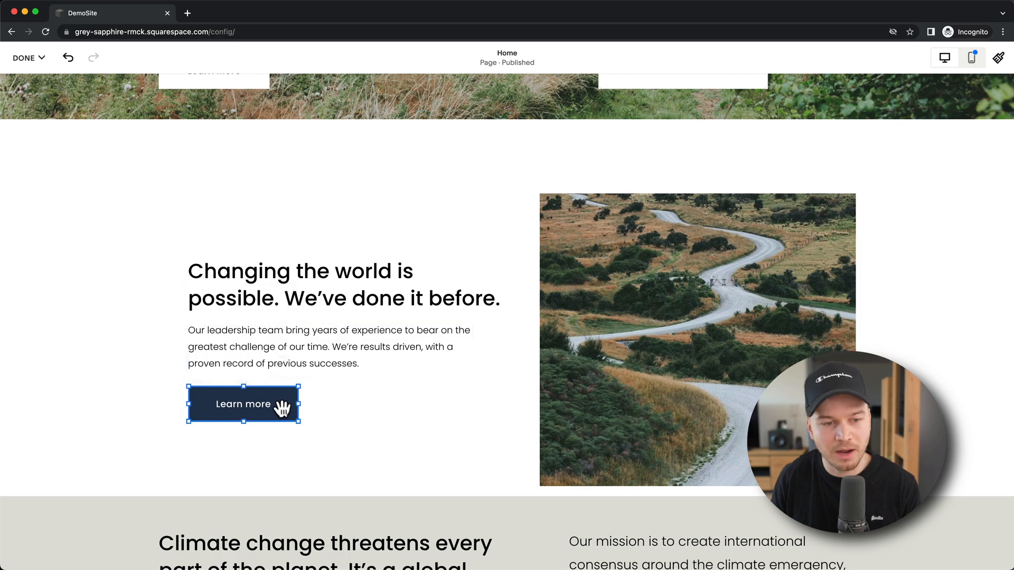
click(649, 311)
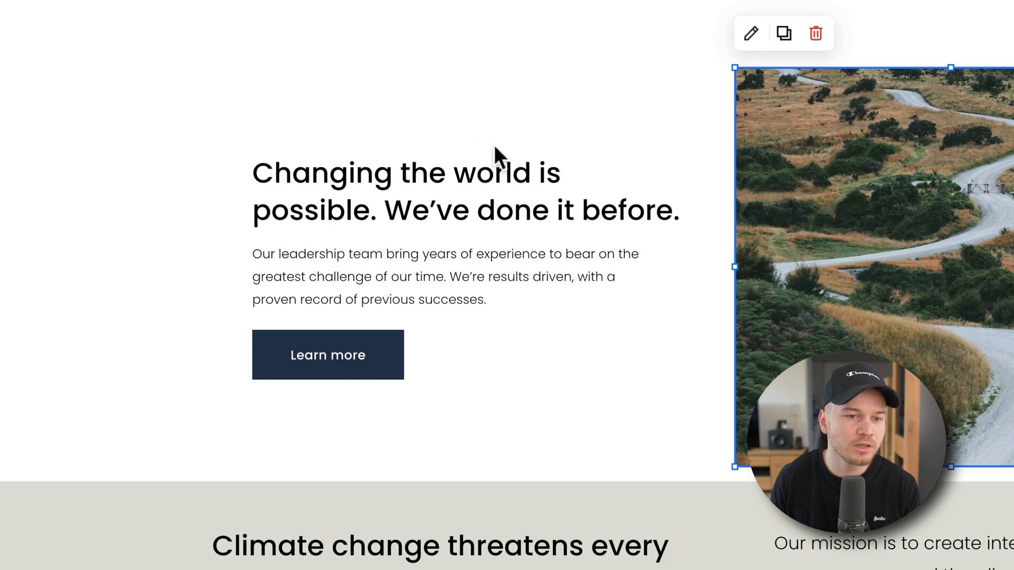
Step: Try a background on the "Changing the world is possible" heading block and turn it off again
click(376, 167)
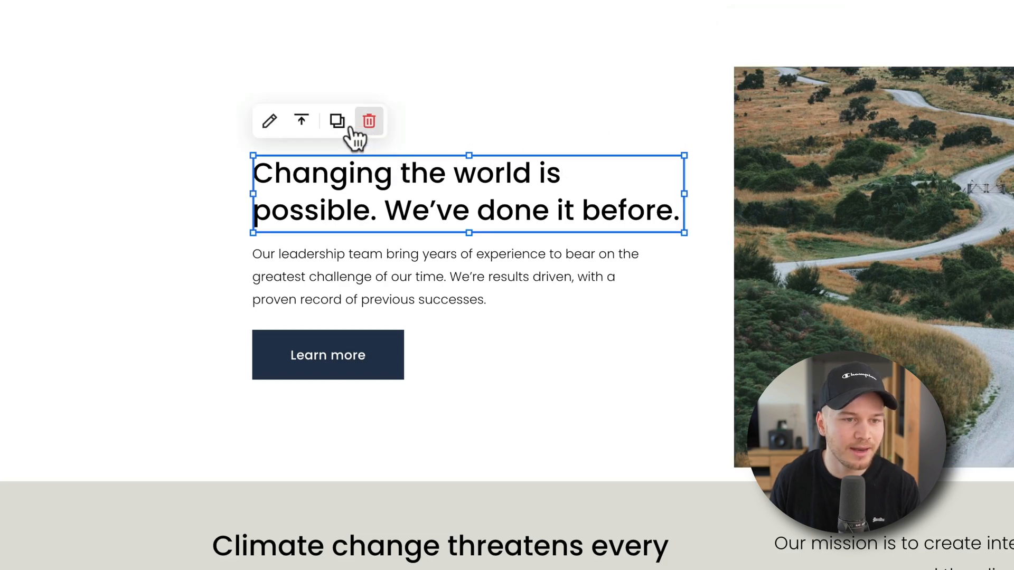
click(270, 127)
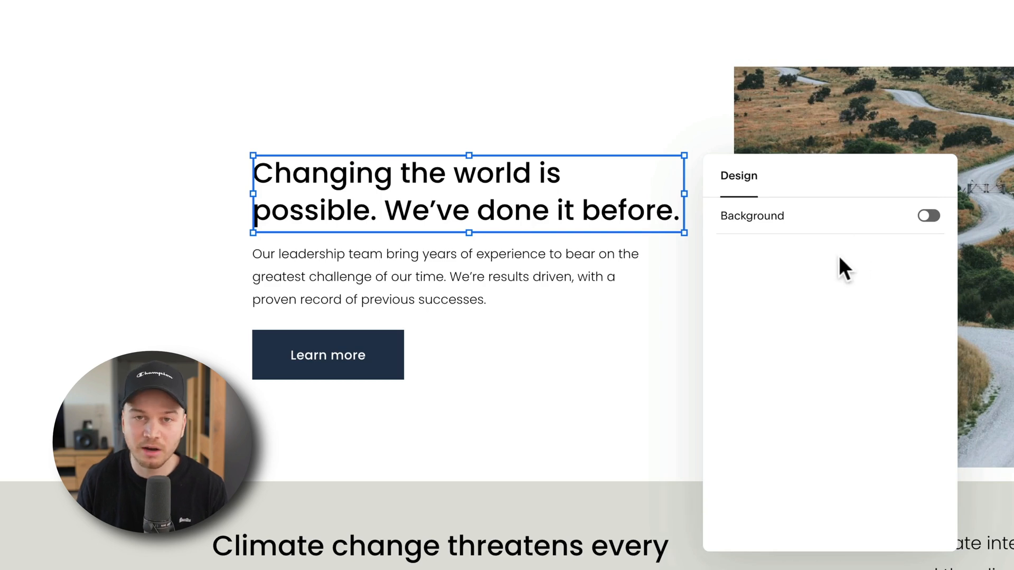
click(909, 227)
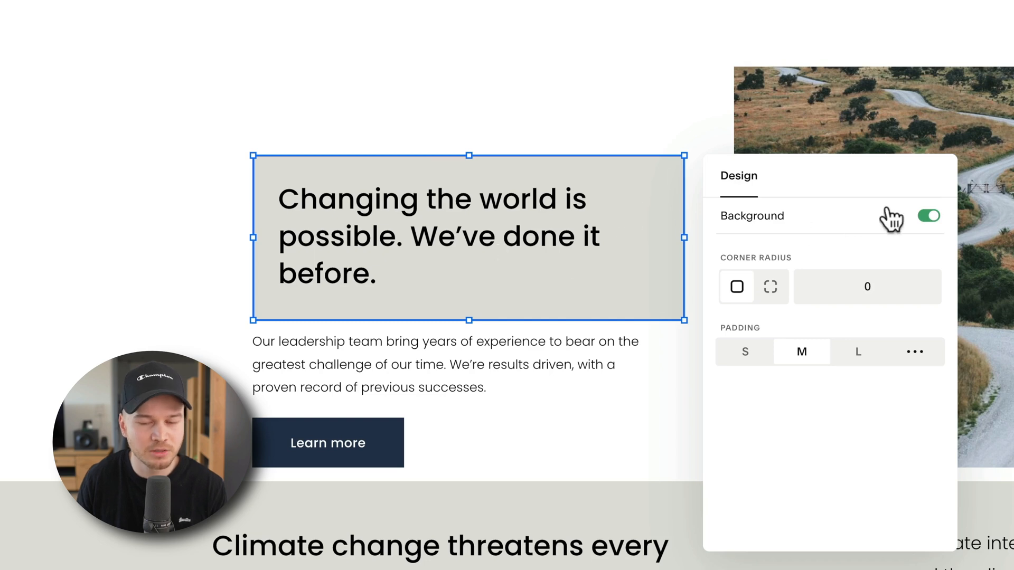
click(934, 219)
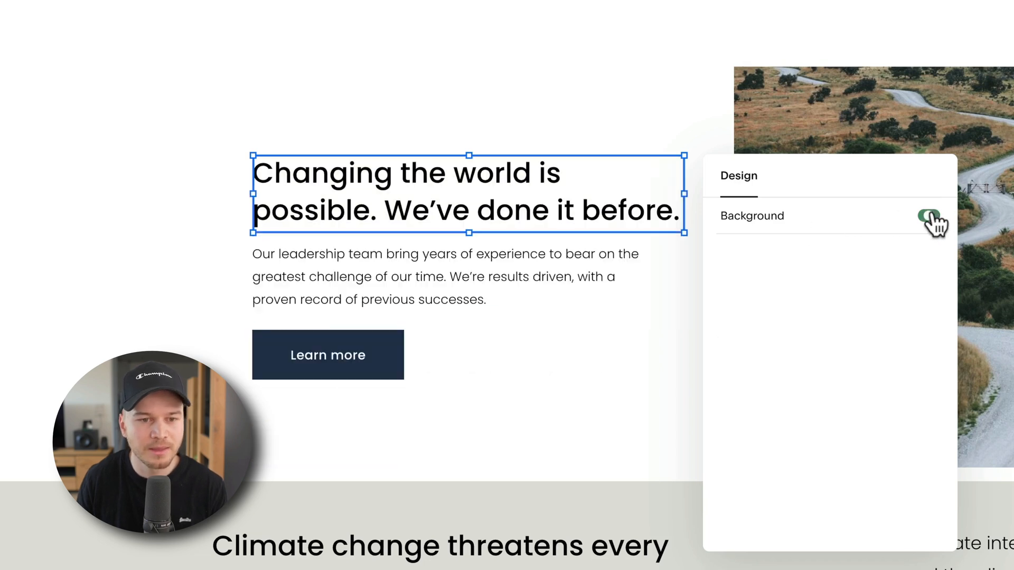
click(571, 96)
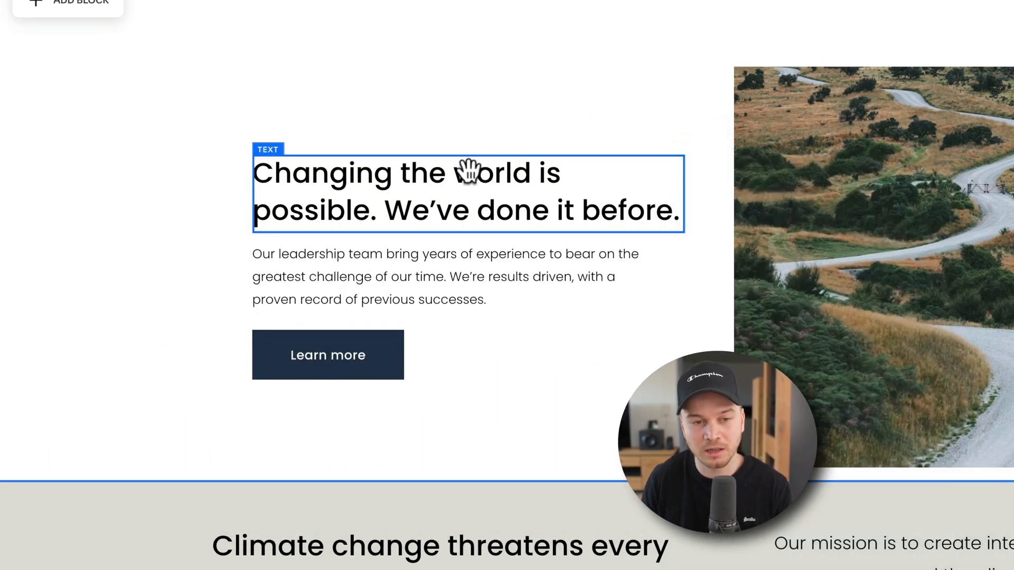
Step: Try the Monospace and Paragraph 3 text styles on the "Changing the world is possible" heading, then restore Heading 3
double_click(468, 170)
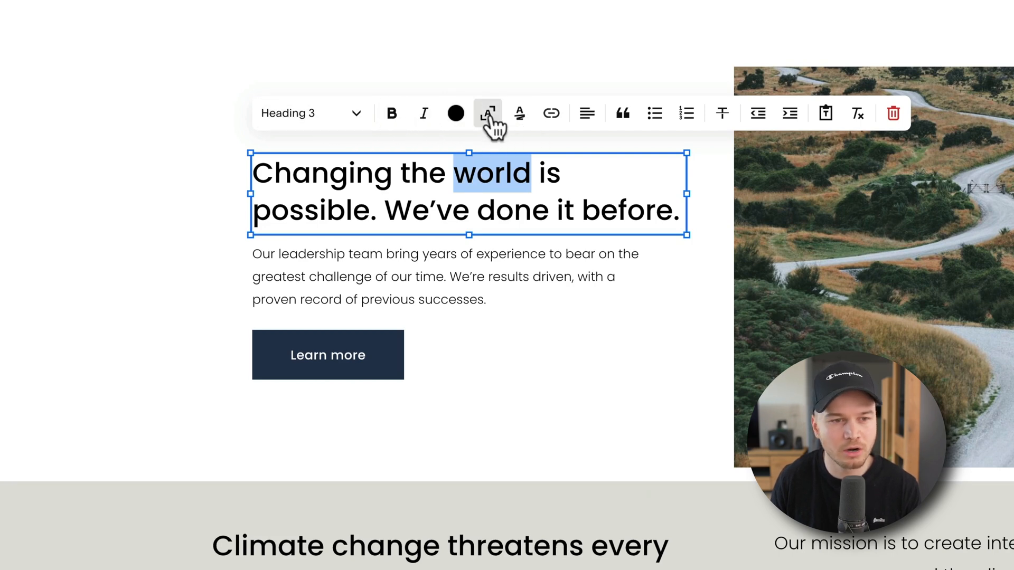
click(360, 117)
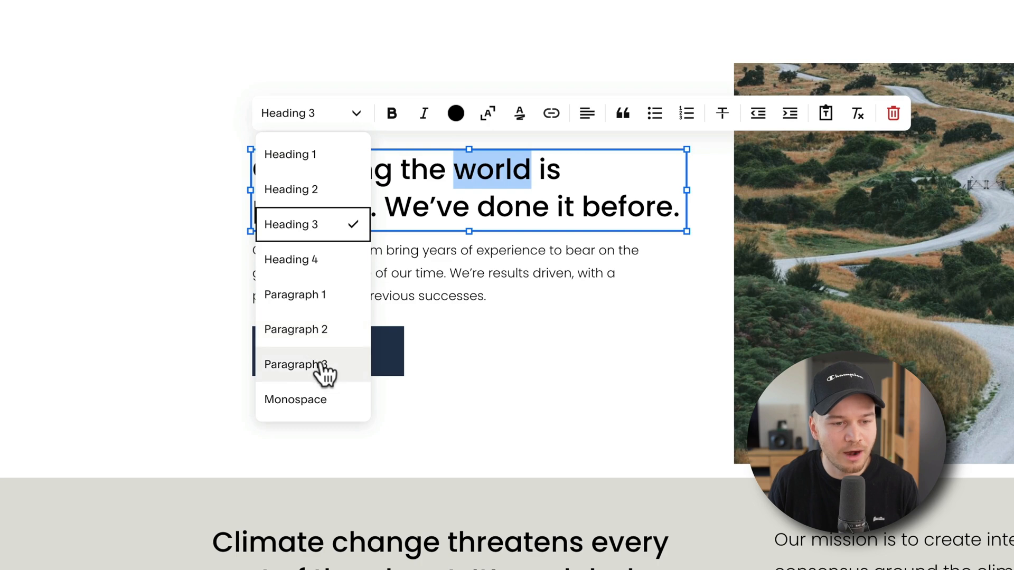
click(313, 401)
click(354, 116)
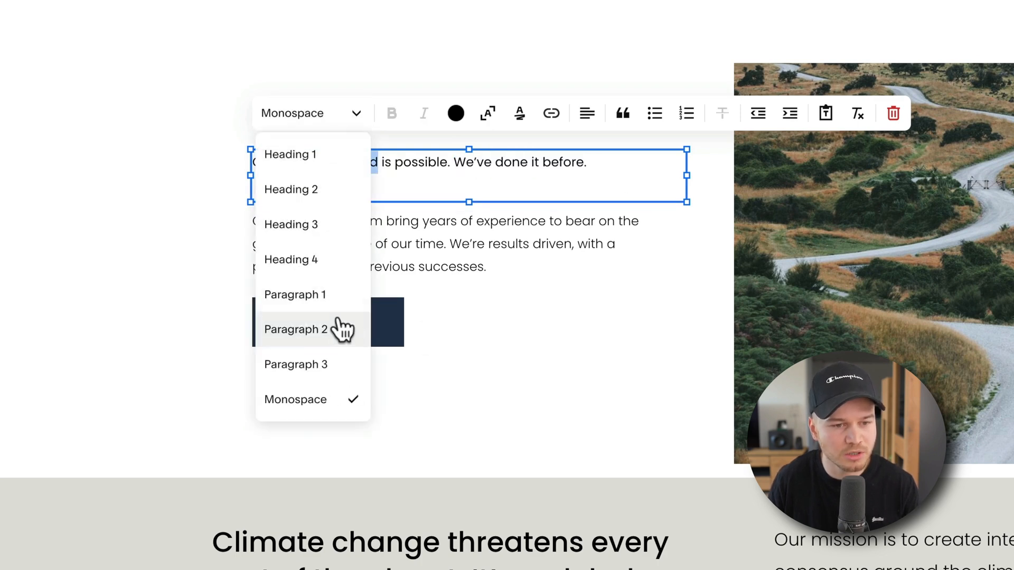
click(332, 367)
click(341, 119)
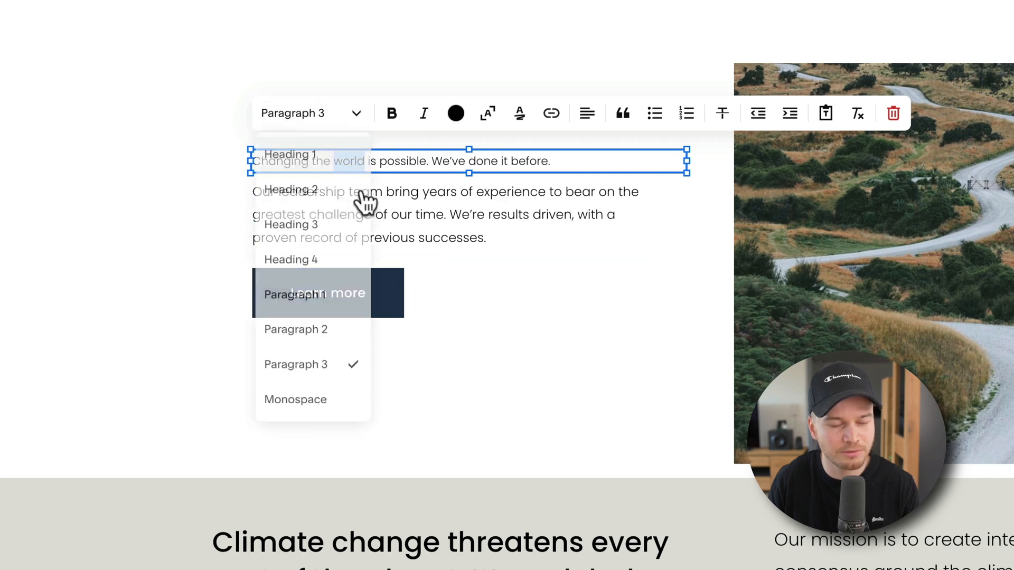
click(338, 228)
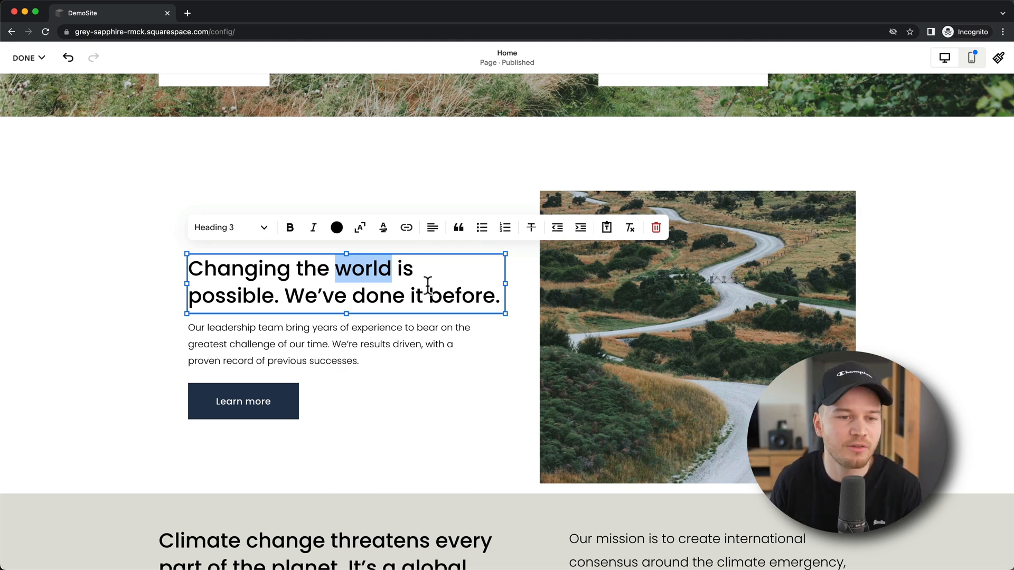
Step: Try the Paragraph 1 style on the leadership team paragraph, then restore Paragraph 2 and leave text editing
click(292, 338)
double_click(295, 345)
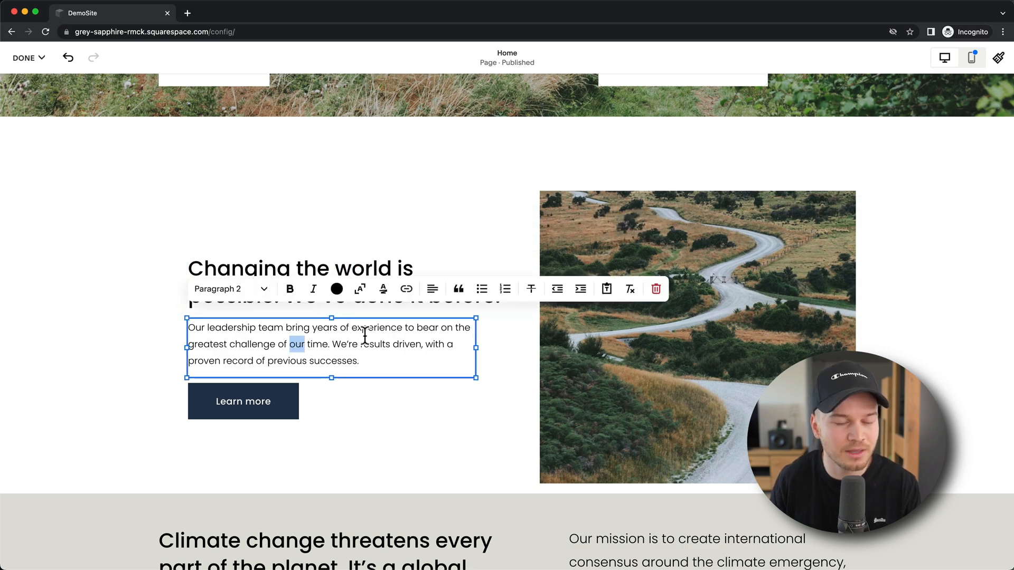
mouse_move(187, 319)
mouse_down()
mouse_move(299, 339)
mouse_move(200, 338)
mouse_move(190, 327)
mouse_up()
click(235, 290)
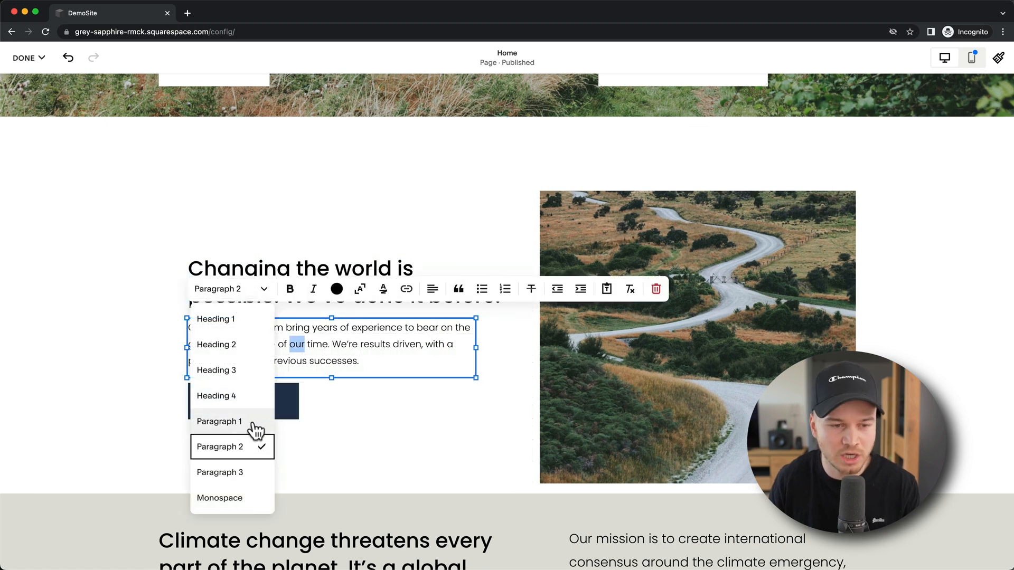
click(243, 425)
click(236, 291)
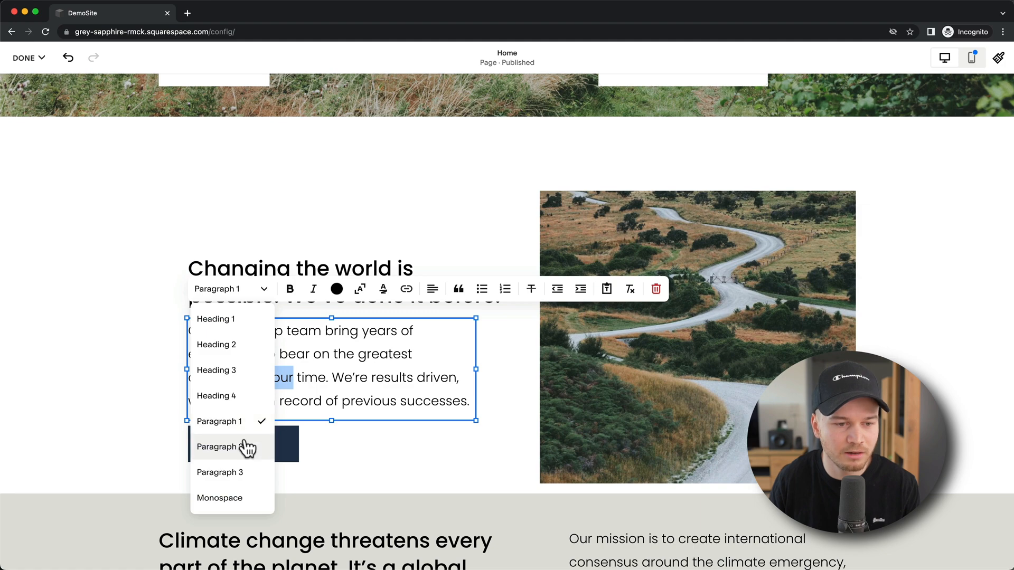
click(245, 447)
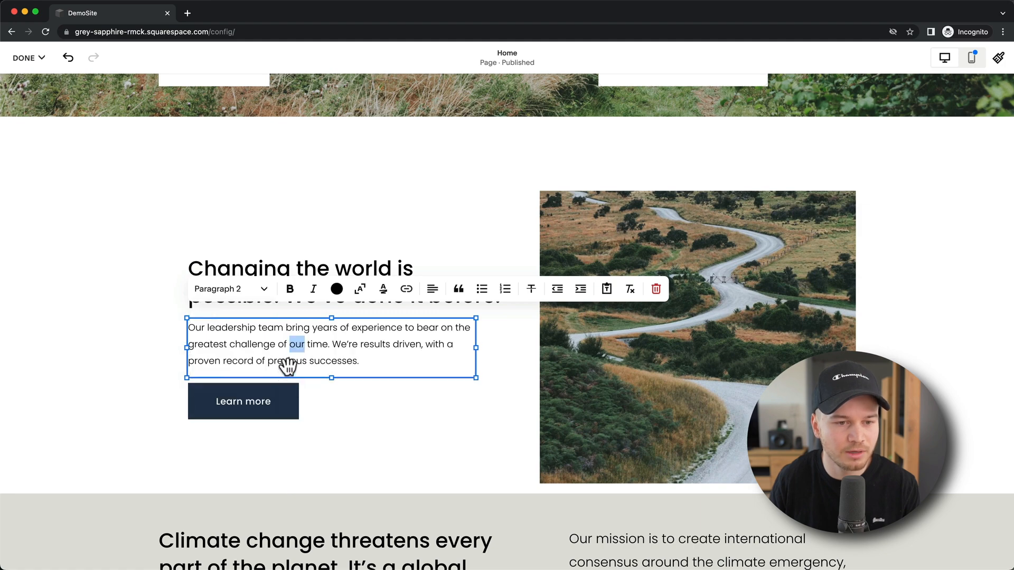
click(358, 450)
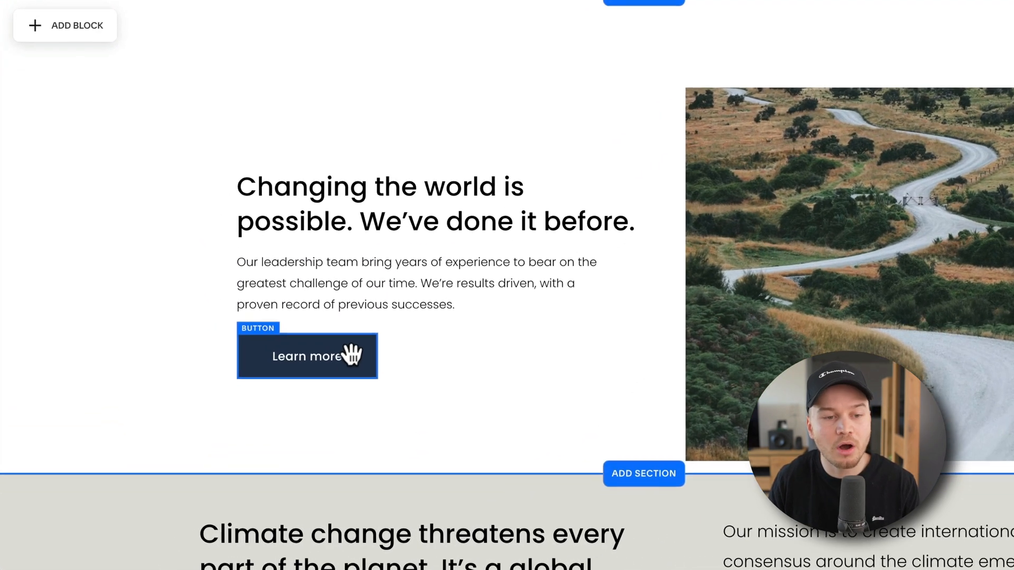
Step: Change the text of the "Learn more" button below the leadership team paragraph to "Contact us"
click(351, 355)
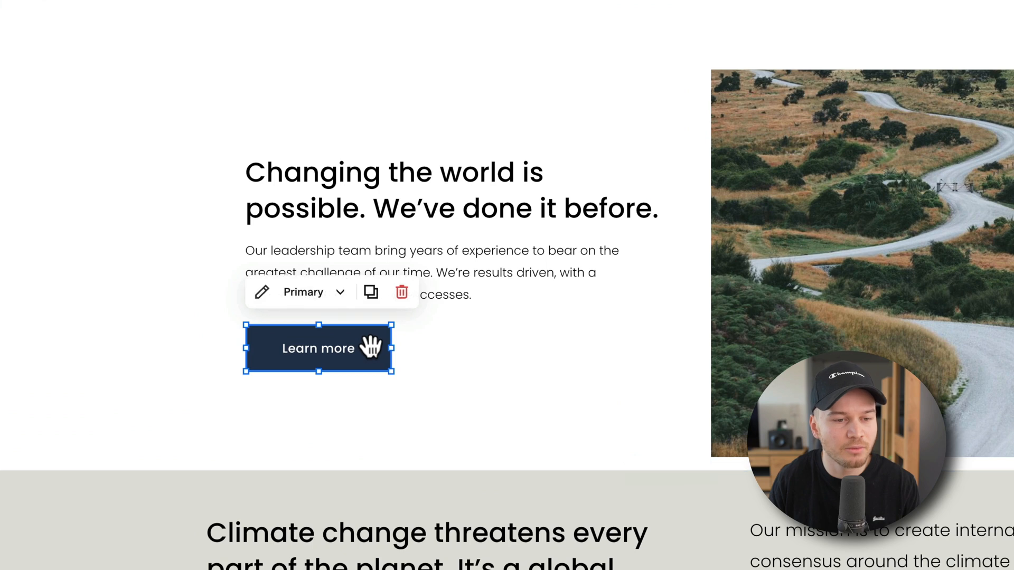
click(262, 293)
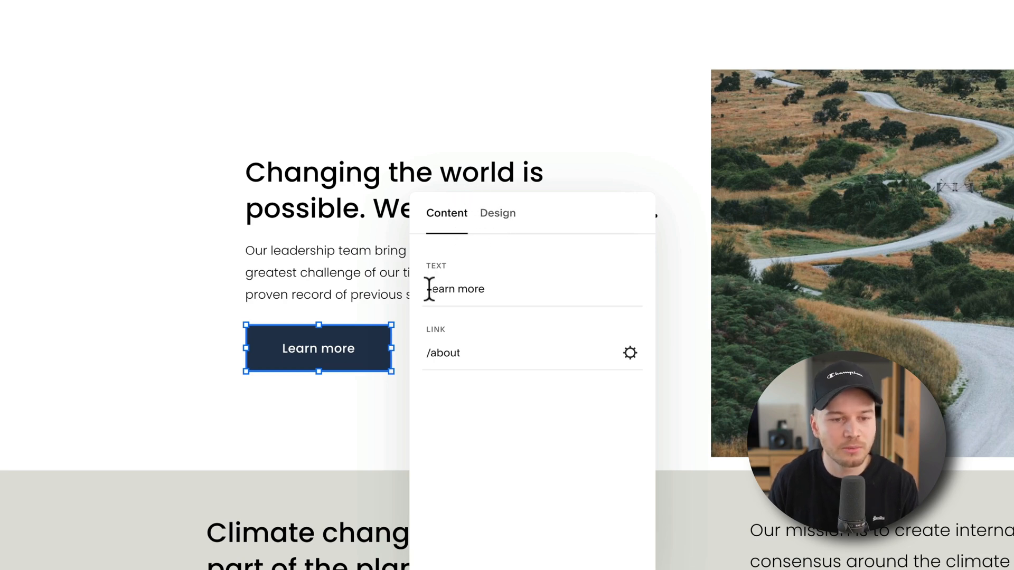
drag(429, 289, 510, 288)
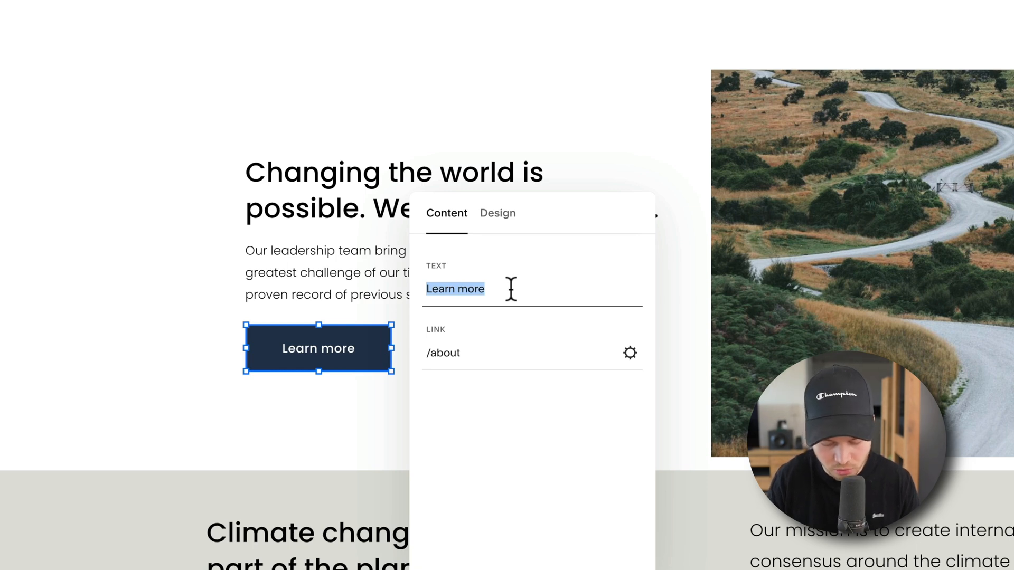
text(Co)
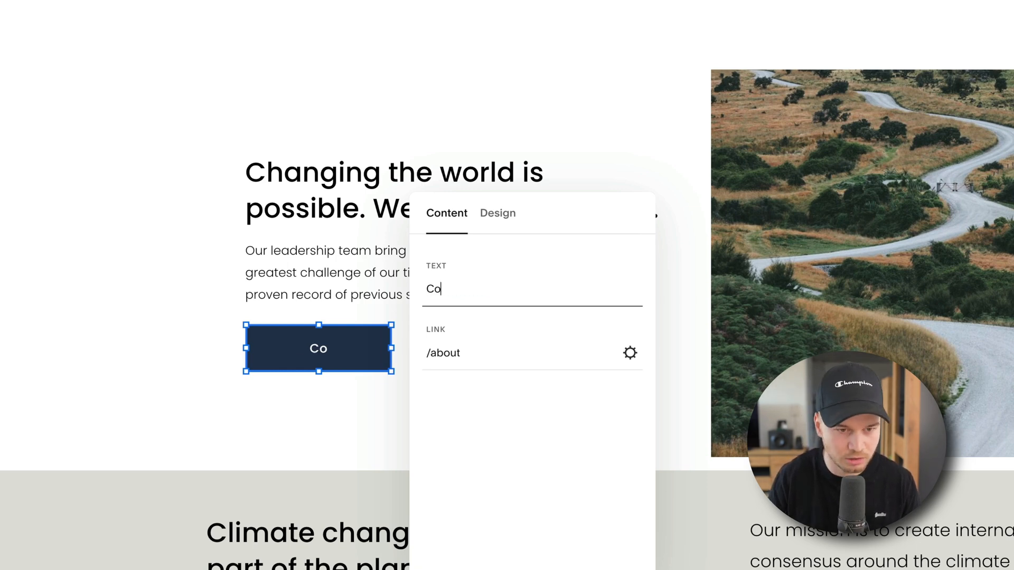
text(ntact us)
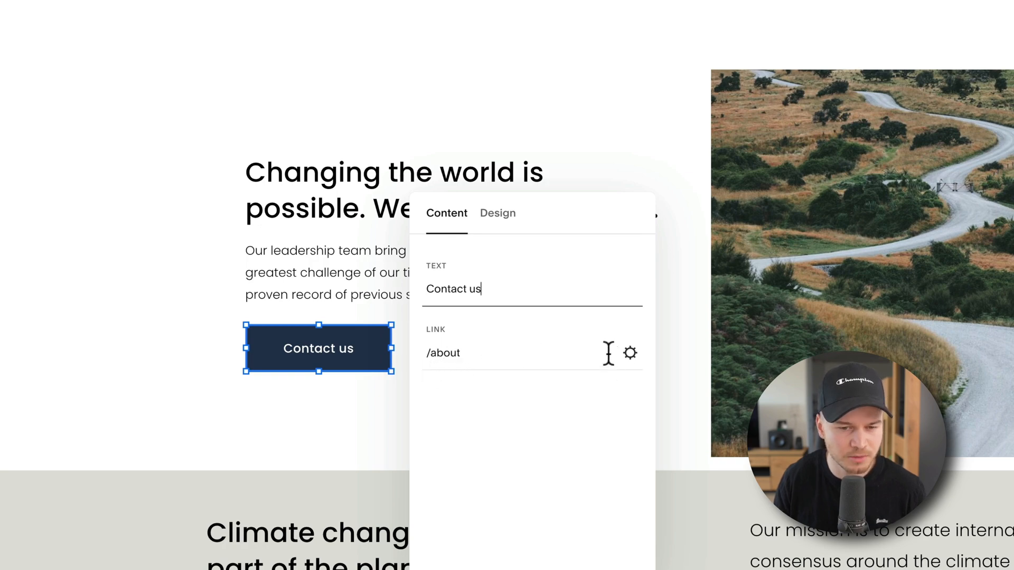
Step: Open the "Contact us" button's link settings, clear the linked page and choose the Home page instead
click(630, 353)
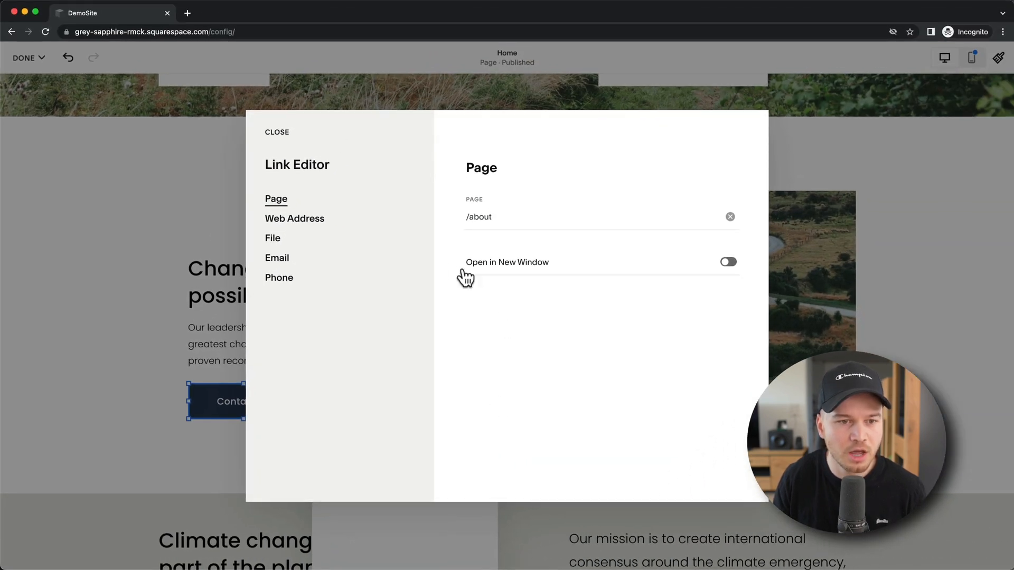
click(730, 217)
click(513, 250)
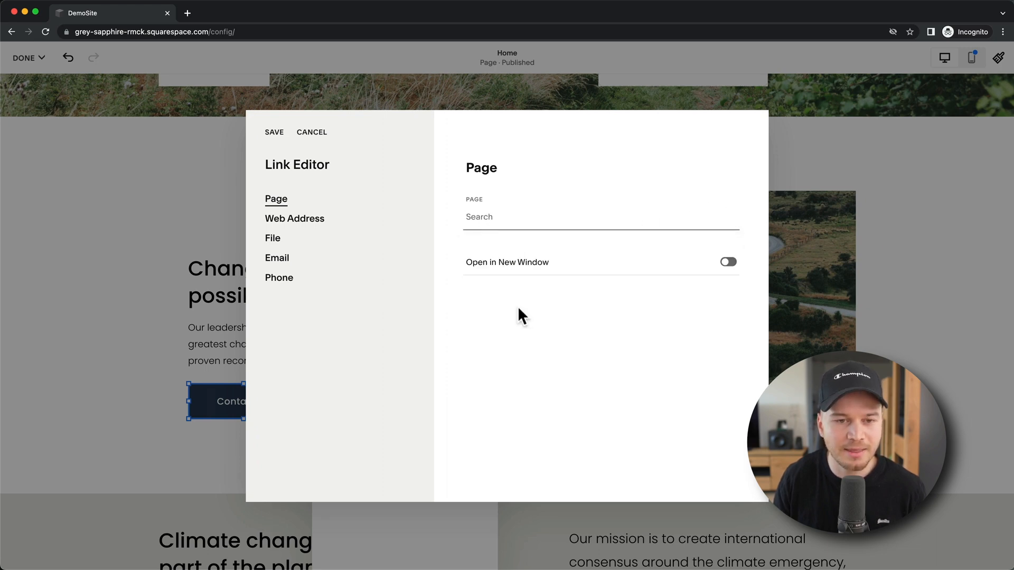
click(482, 217)
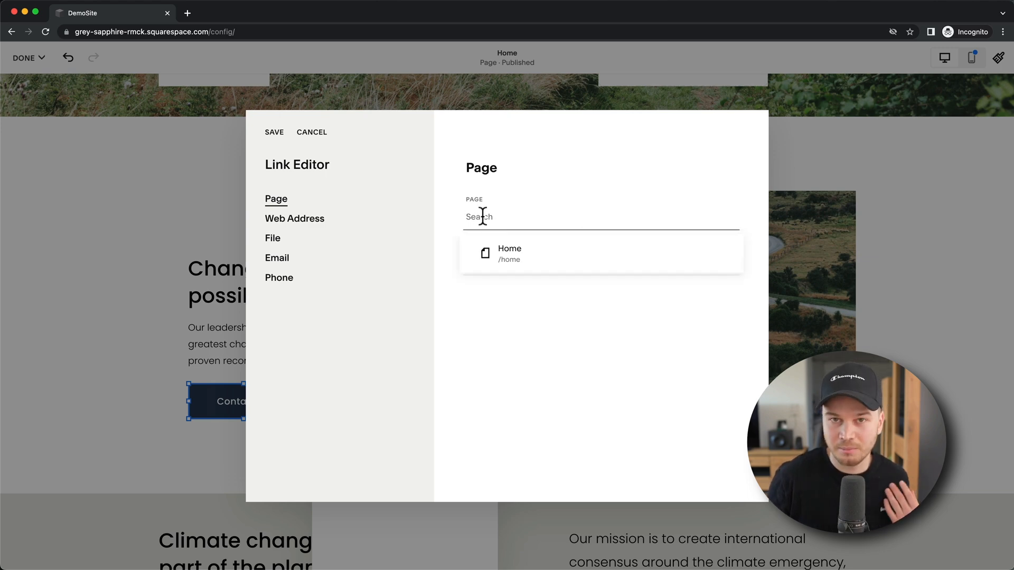
click(516, 249)
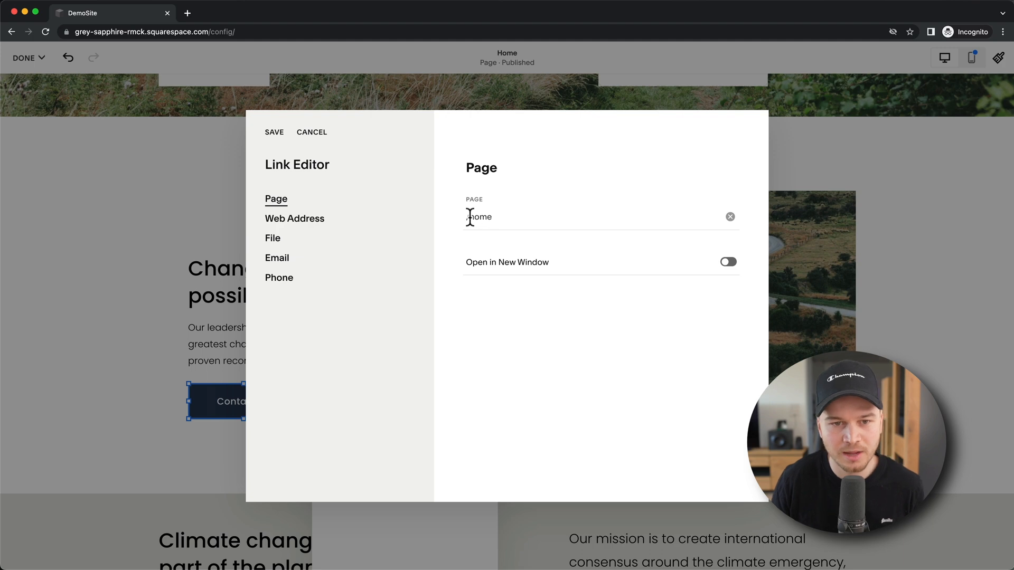
Step: Replace the page link of the "Contact us" button with /contact
drag(469, 218, 521, 218)
text(contact)
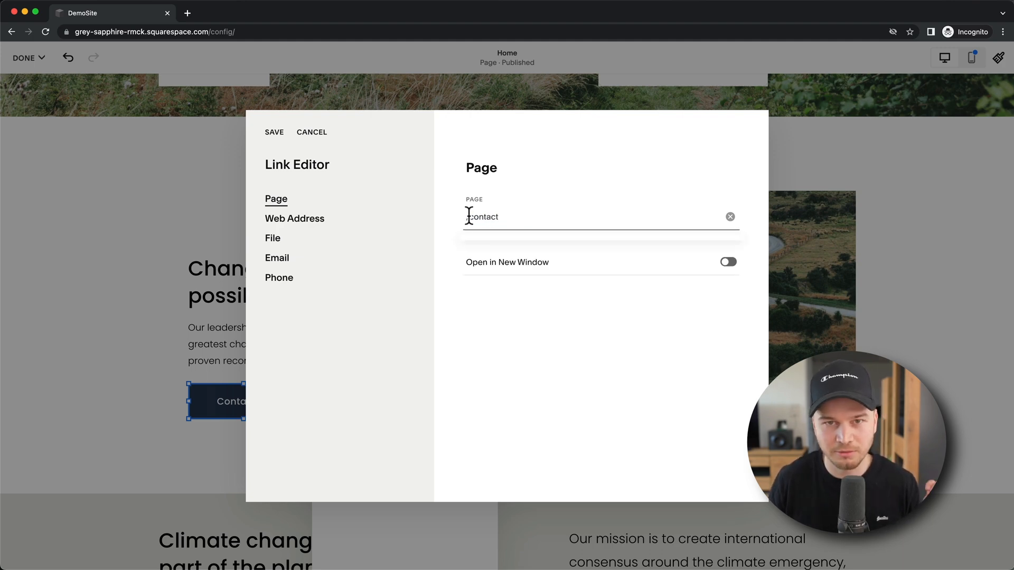
click(506, 313)
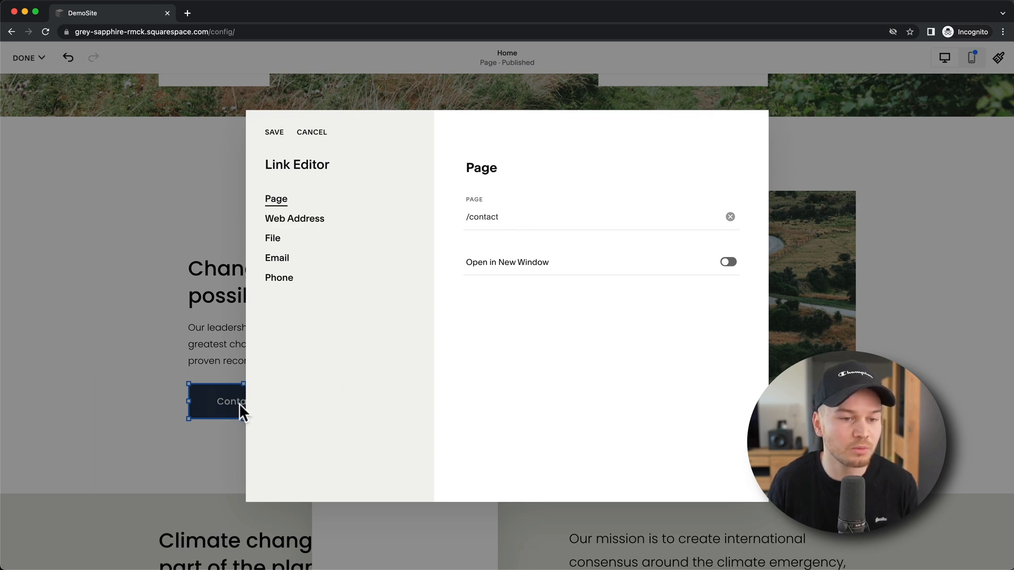
click(669, 228)
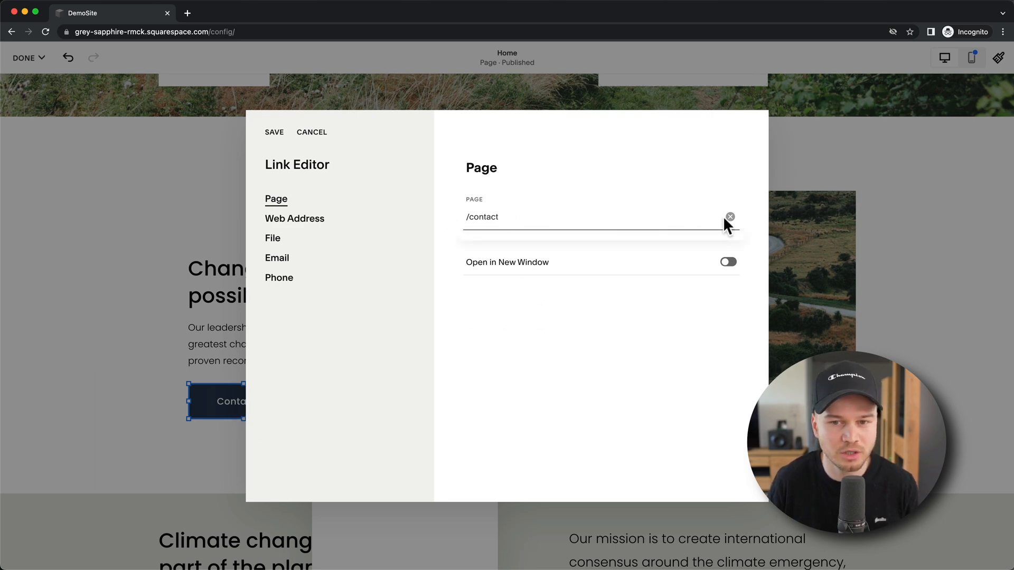
Step: Link the "Contact us" button to the Home page instead of /contact, view the web address link option and save the link
click(727, 217)
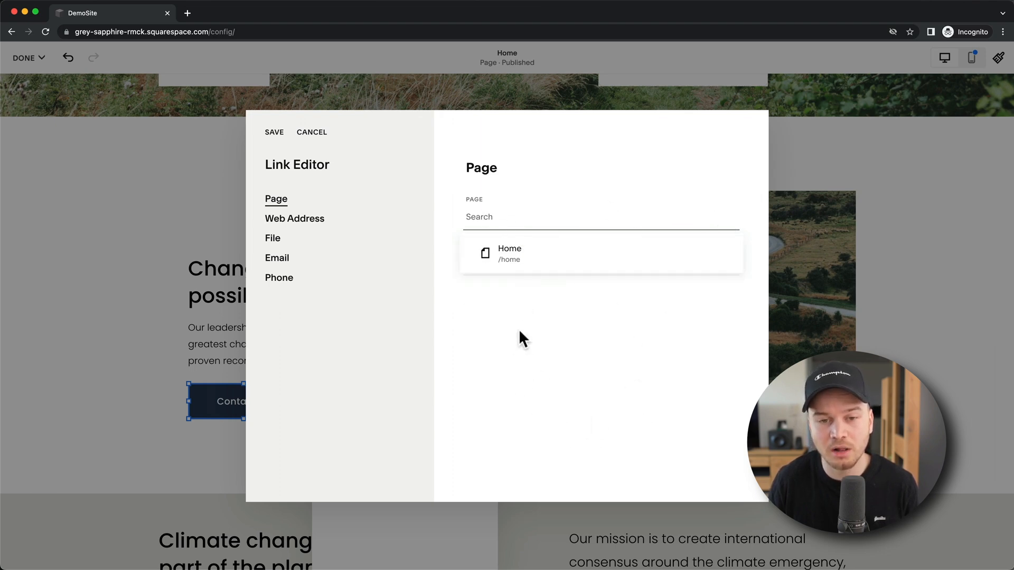
click(516, 260)
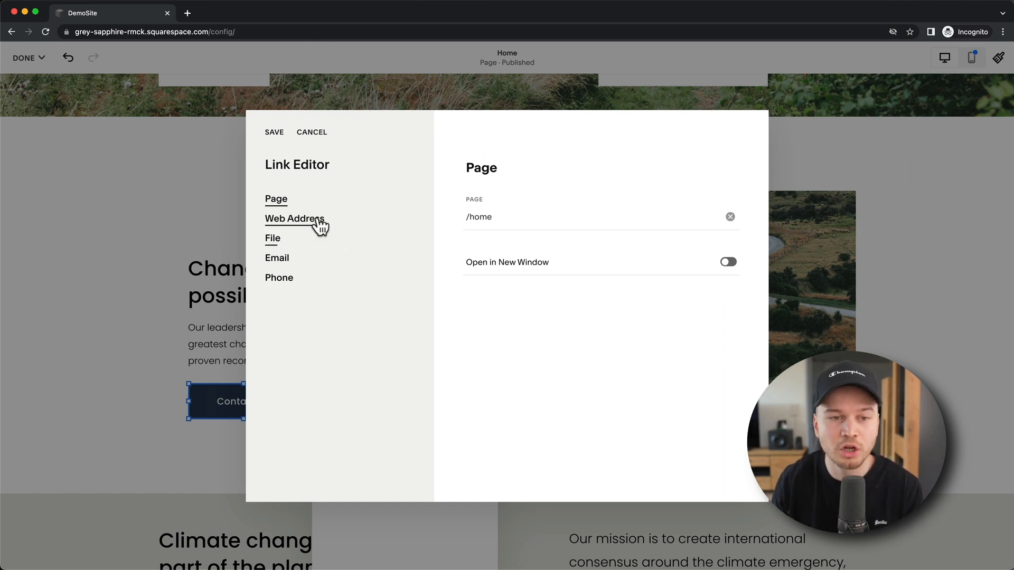
click(292, 222)
click(463, 217)
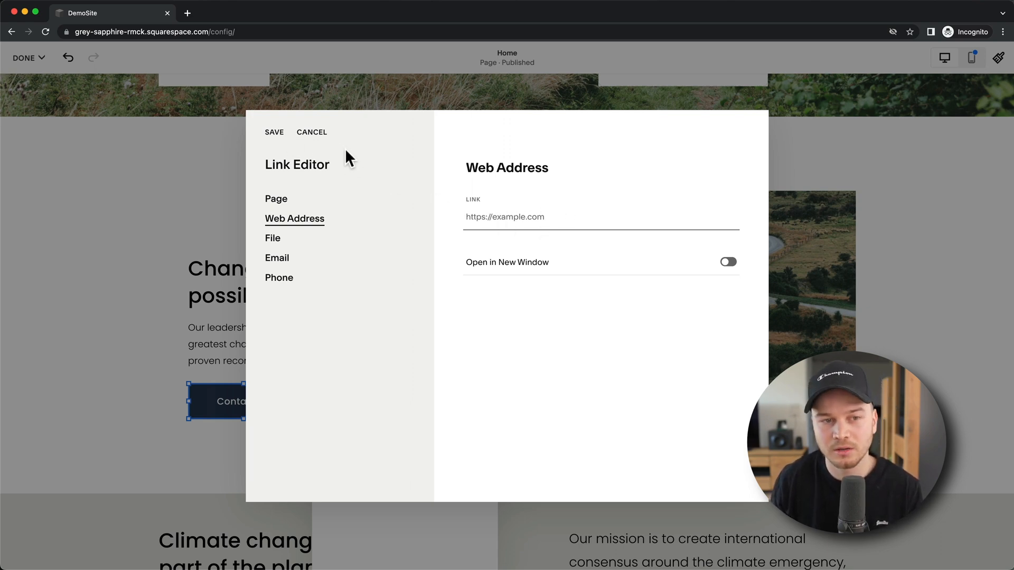
click(274, 133)
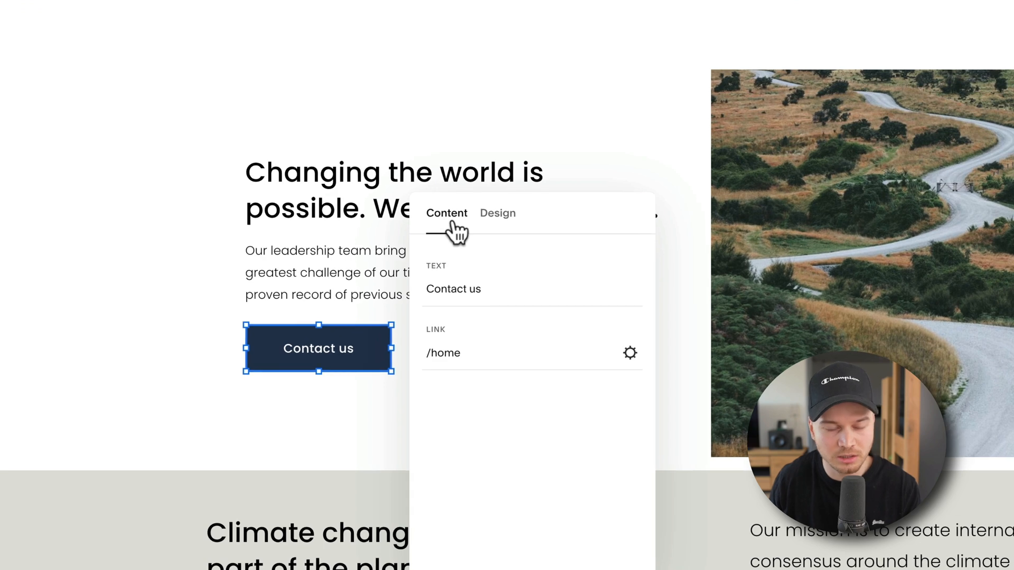
Step: Try the Secondary and Tertiary button styles on the "Contact us" button and restore the Primary Button style
click(498, 221)
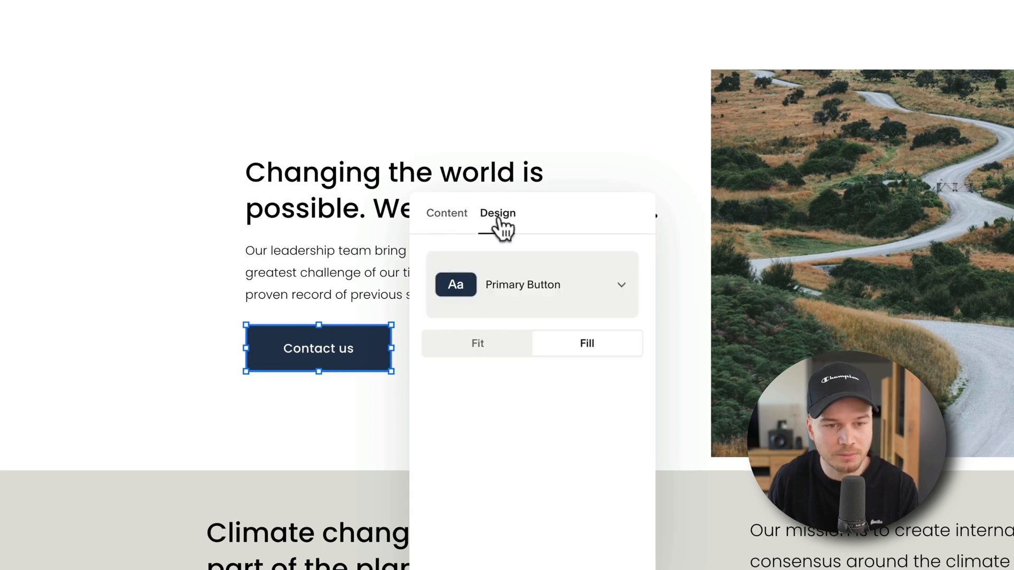
click(604, 302)
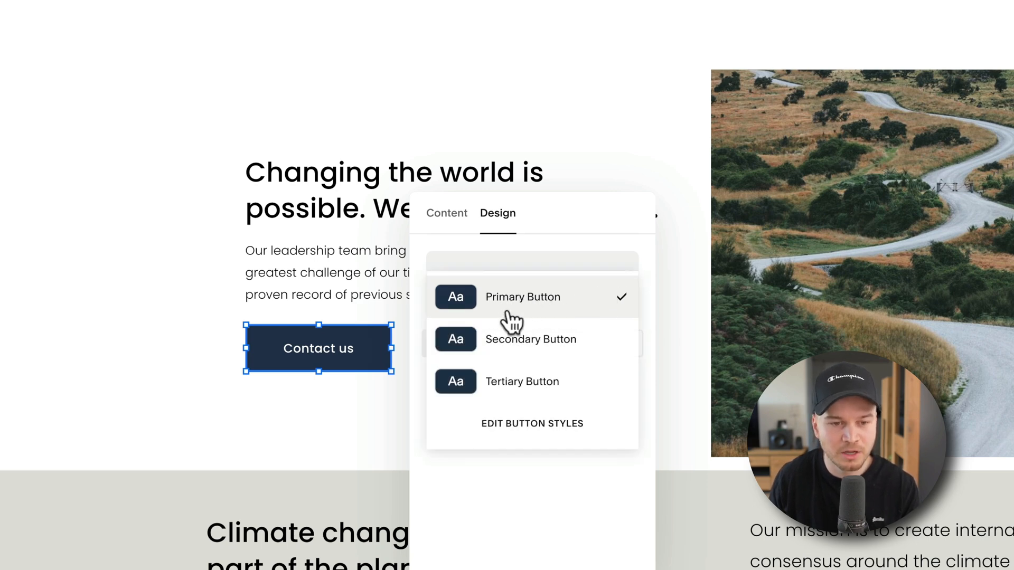
click(516, 340)
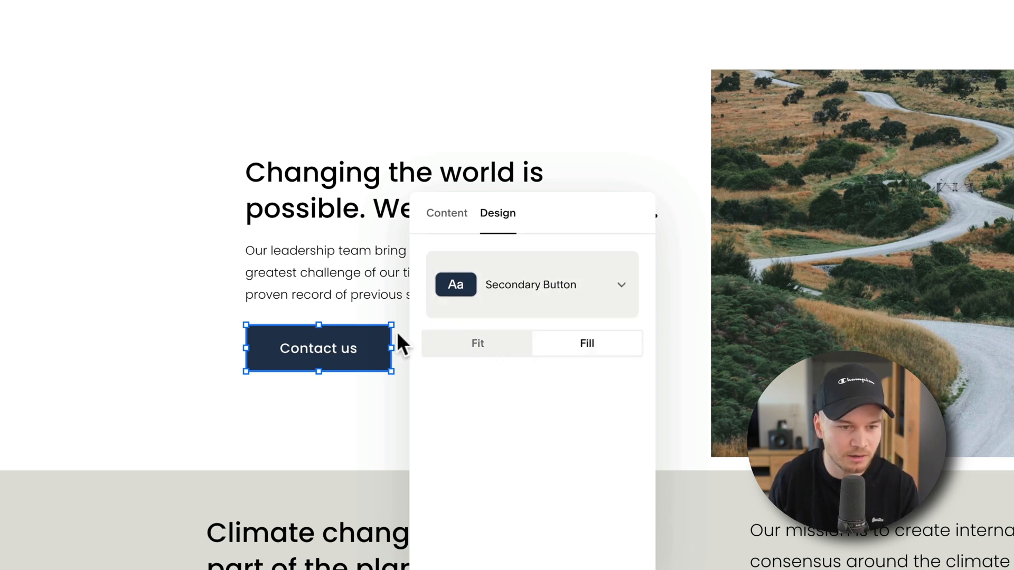
click(512, 301)
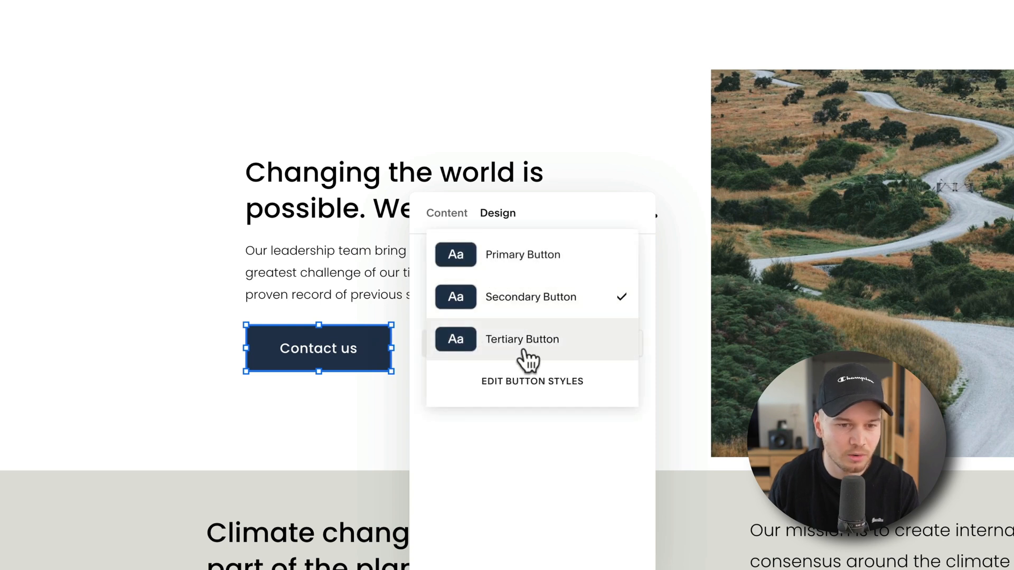
click(521, 342)
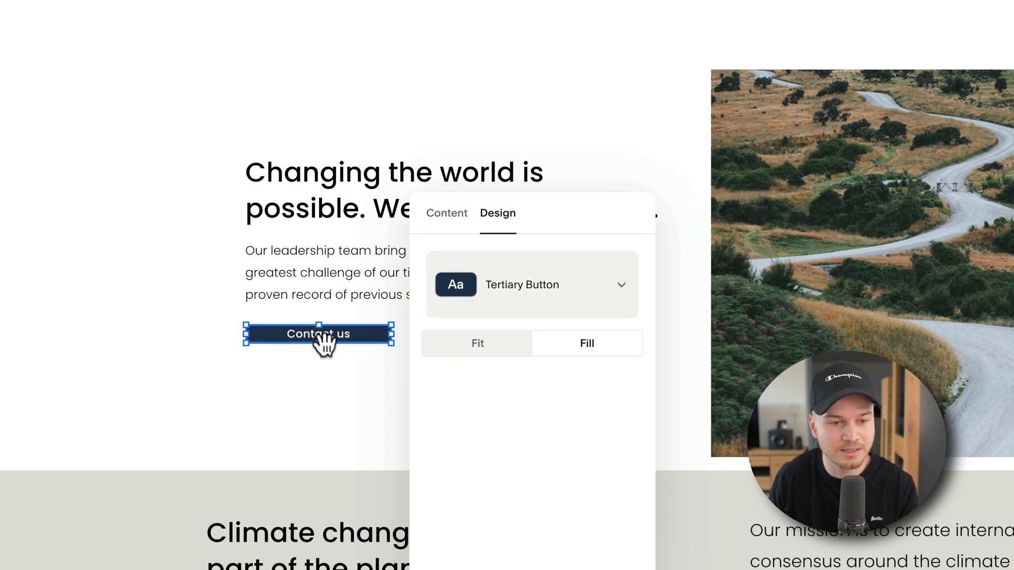
click(503, 305)
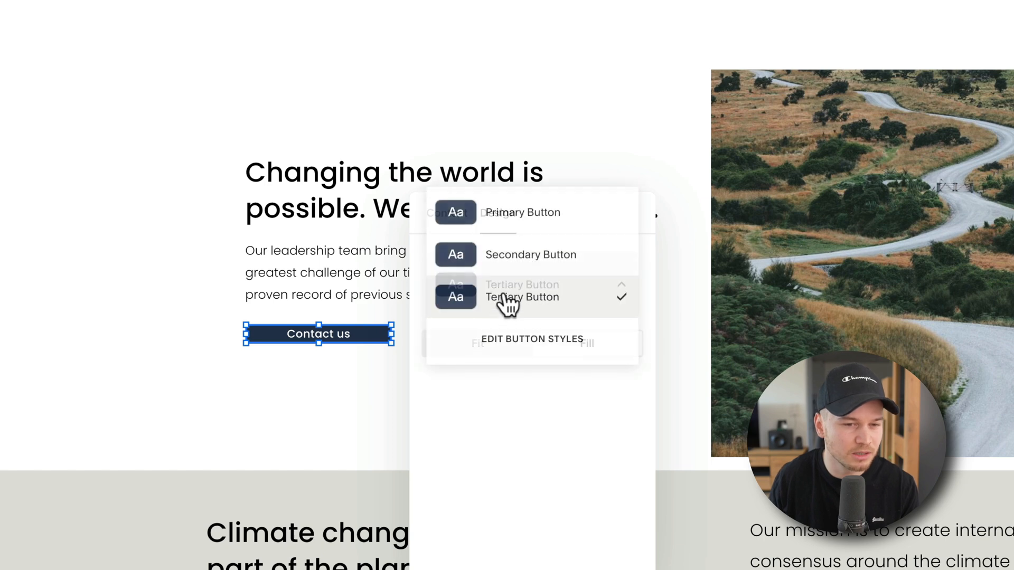
click(520, 219)
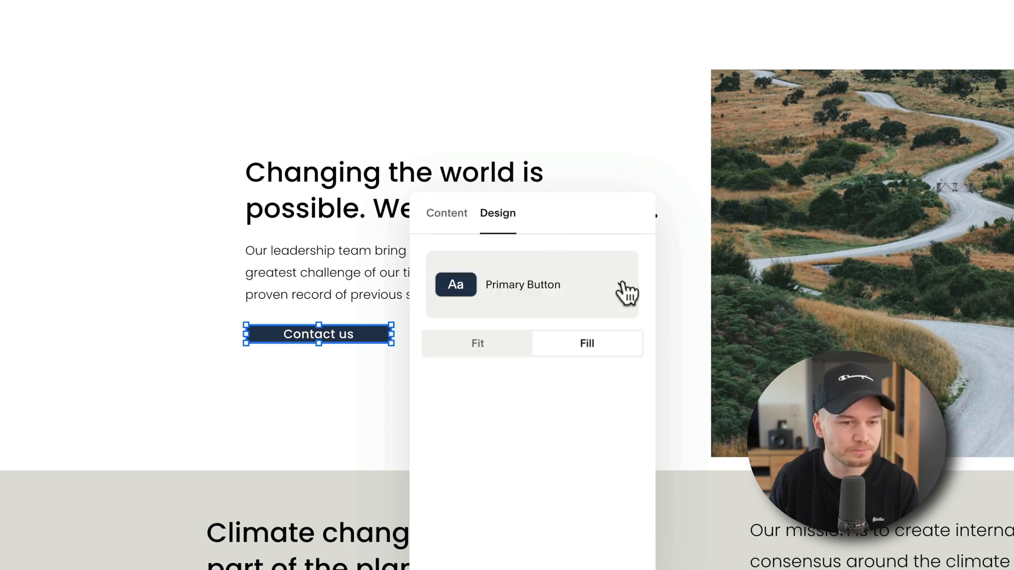
Step: Set the "Contact us" button to Fit with centre alignment and close its settings
click(496, 351)
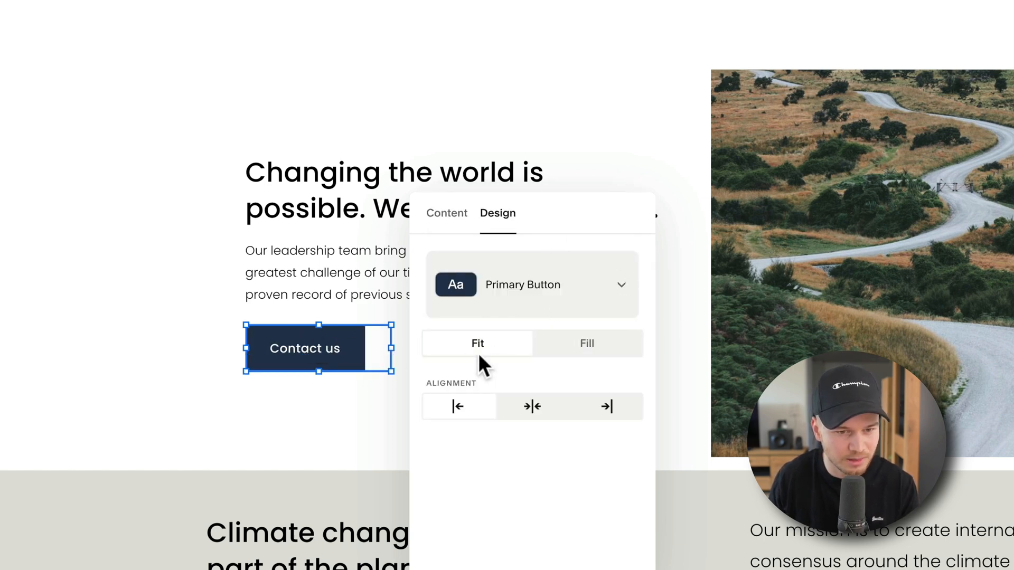
click(519, 405)
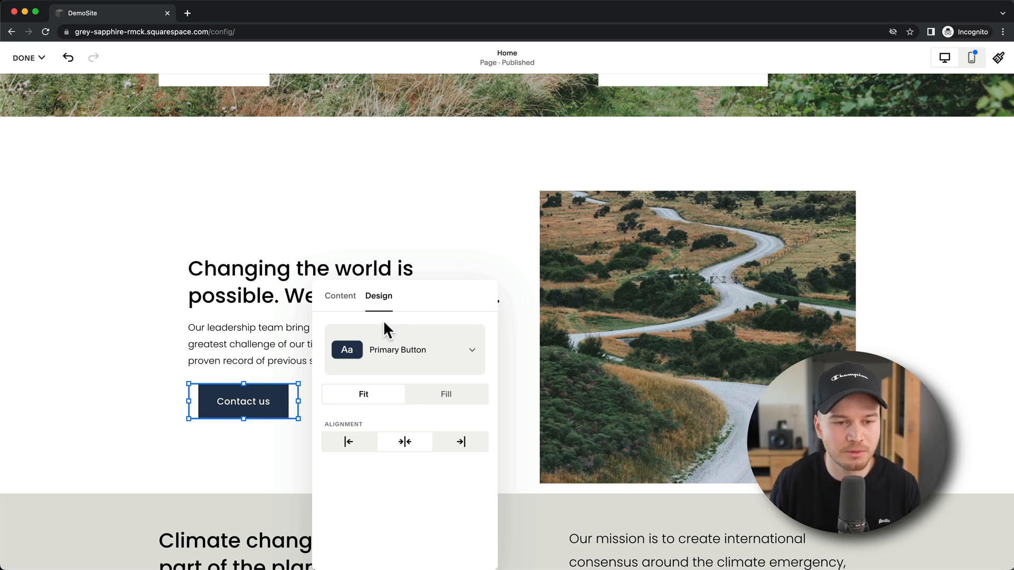
key(Escape)
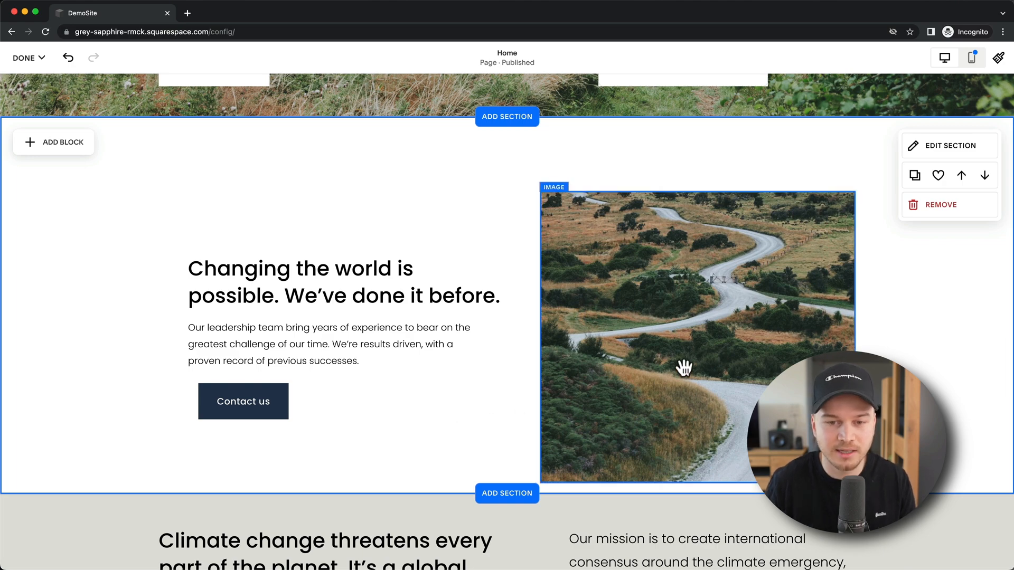
Step: Replace the winding road image beside the leadership team text with the lighthouse photo from the free stock images
click(645, 297)
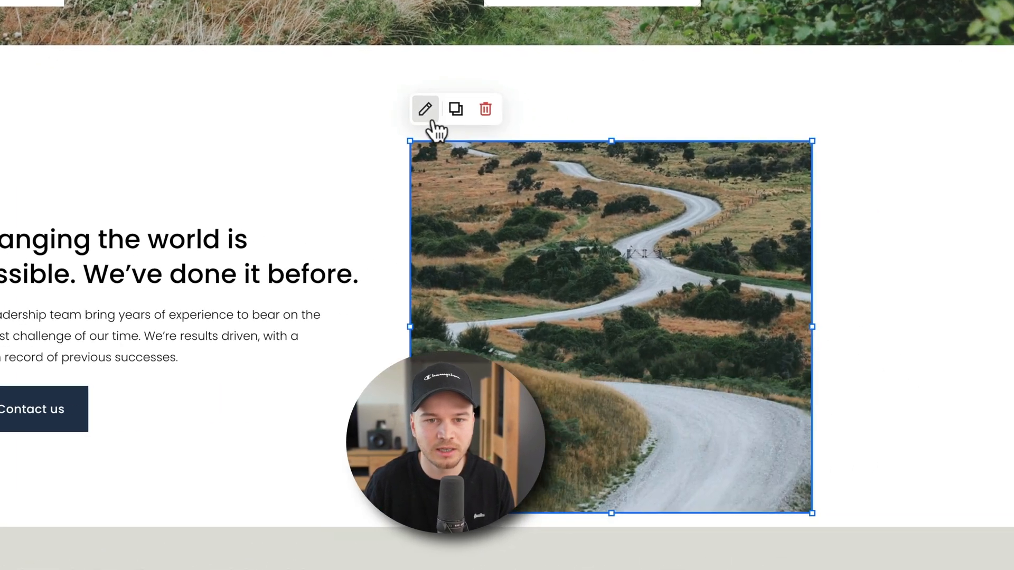
click(425, 109)
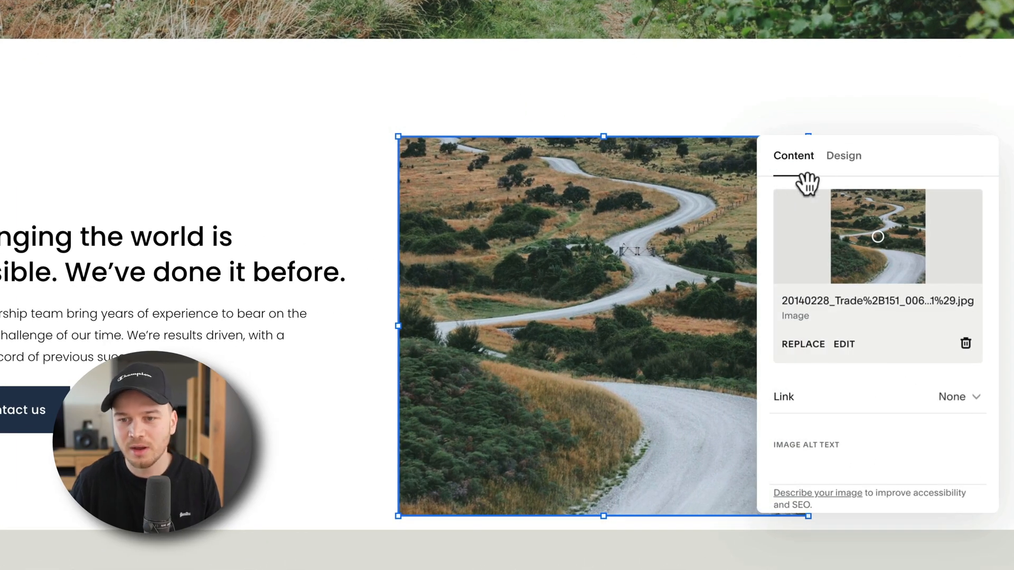
click(809, 351)
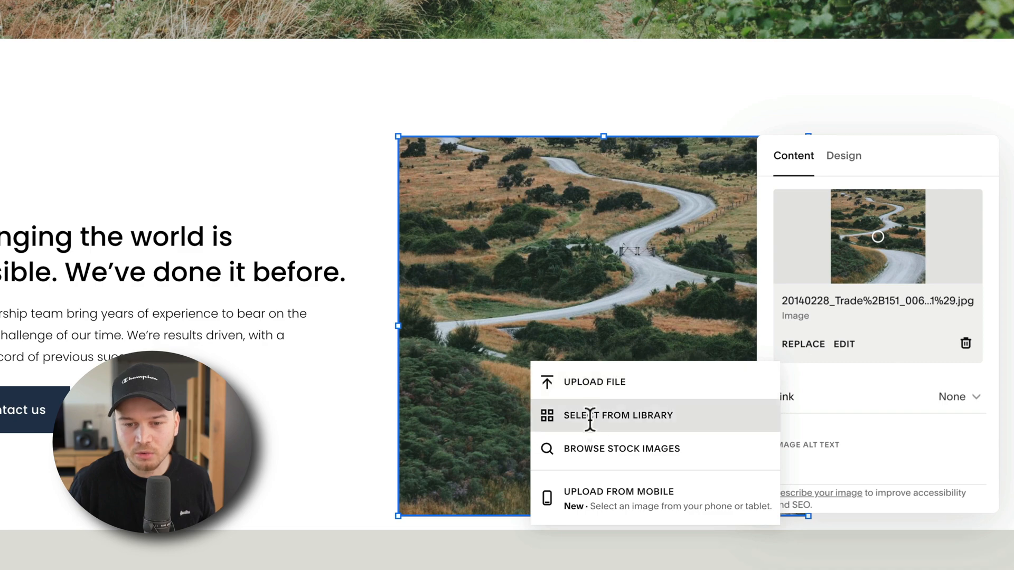
click(605, 449)
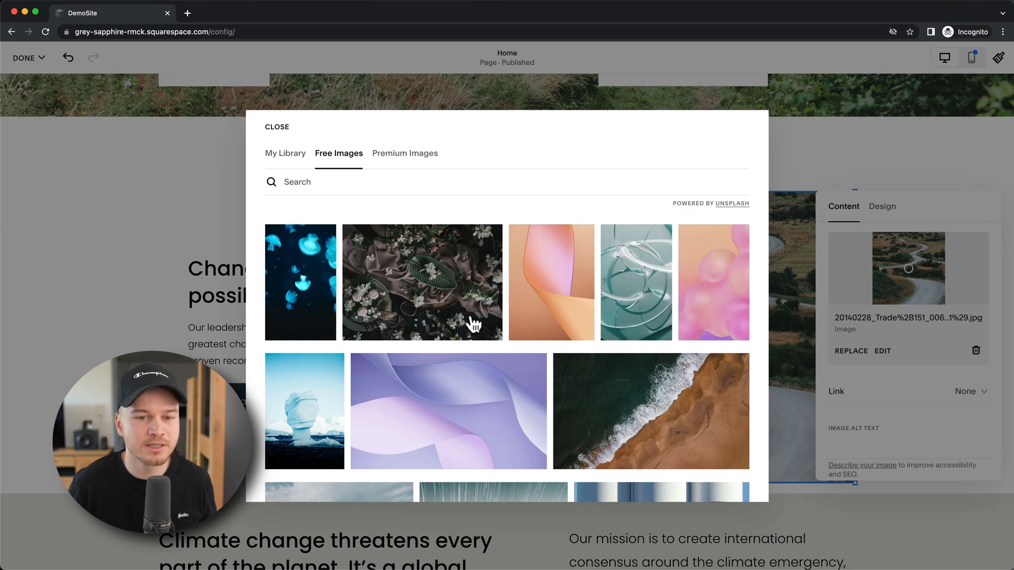
scroll(474, 323, down, 3)
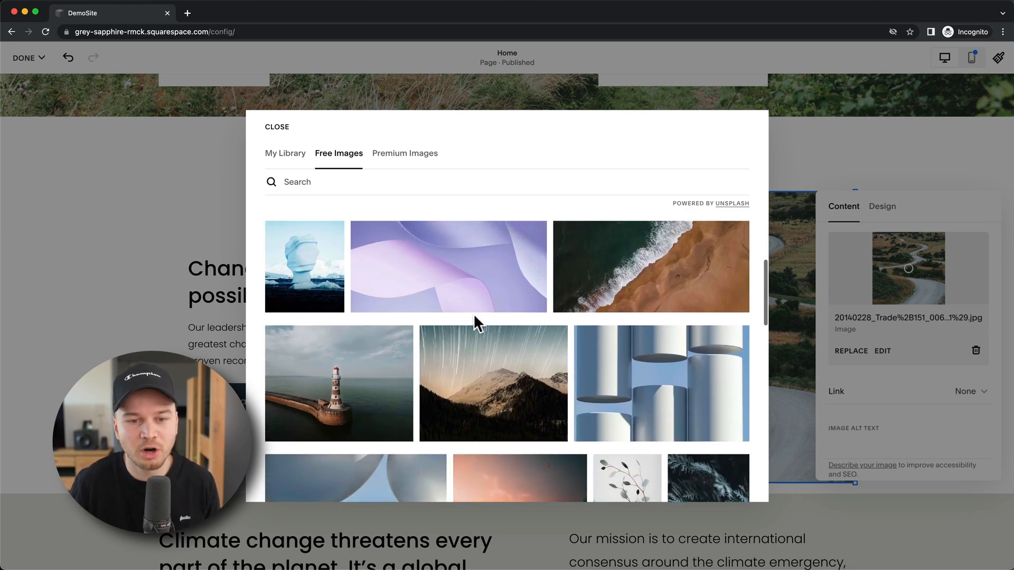
click(386, 379)
click(618, 355)
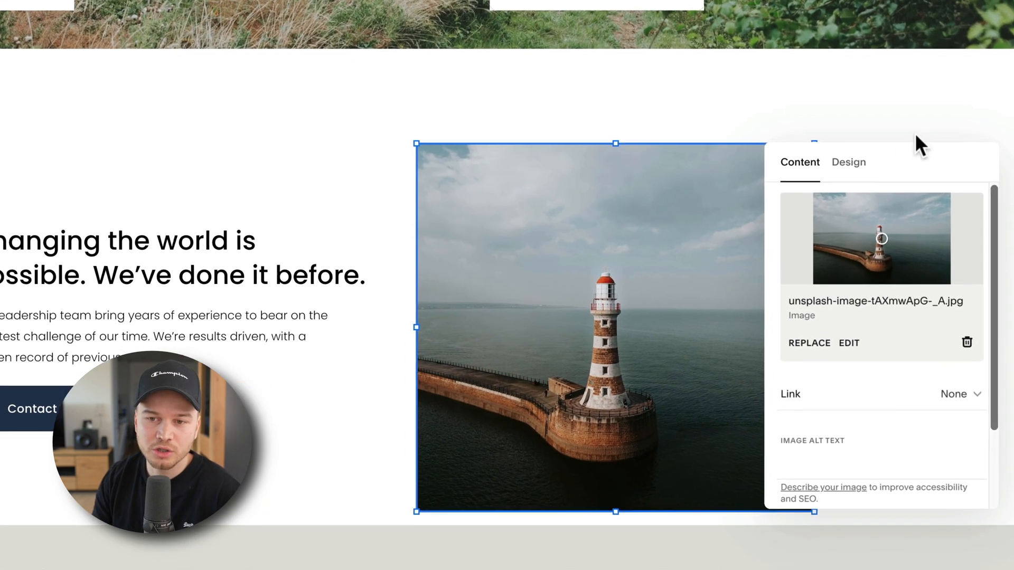
Step: Mask the lighthouse image with a 1:1 shape, trying the notched square and settling on the rounded square
click(847, 158)
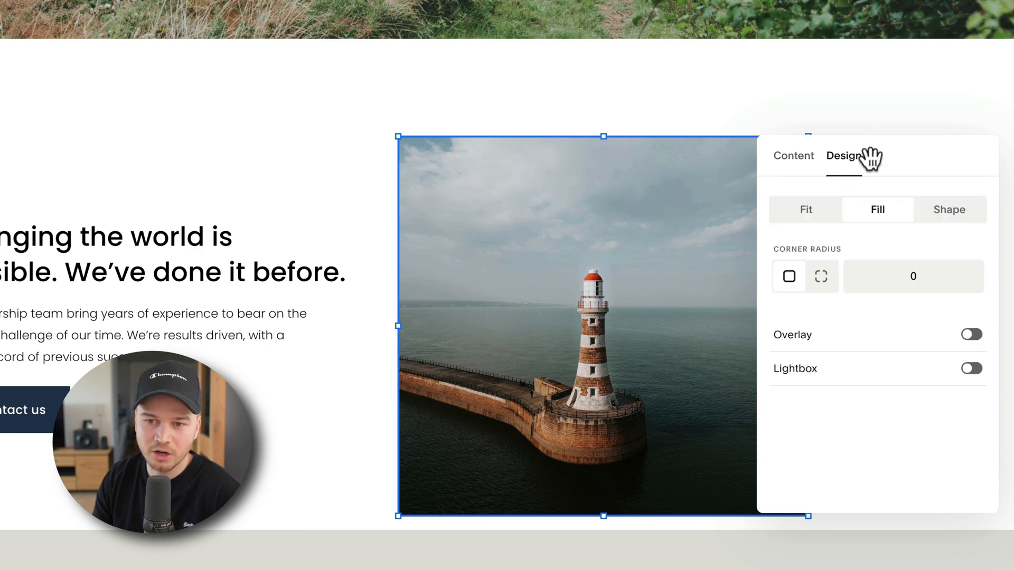
click(945, 217)
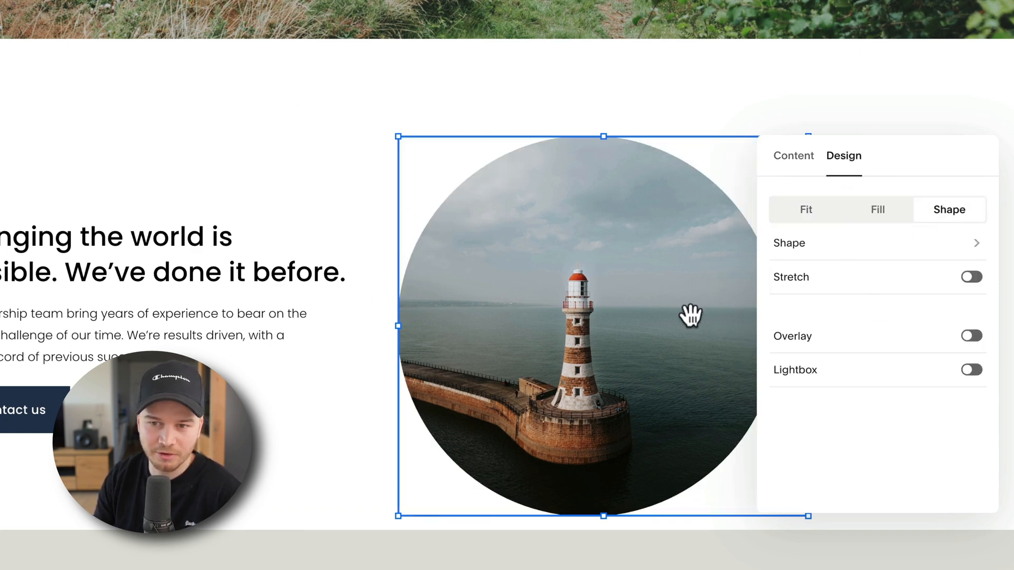
click(822, 249)
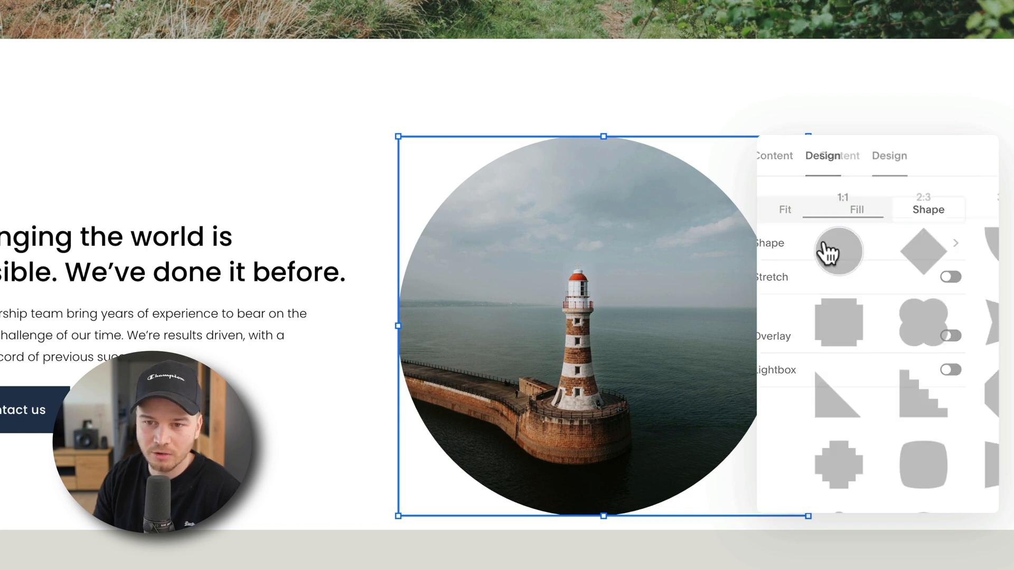
click(781, 318)
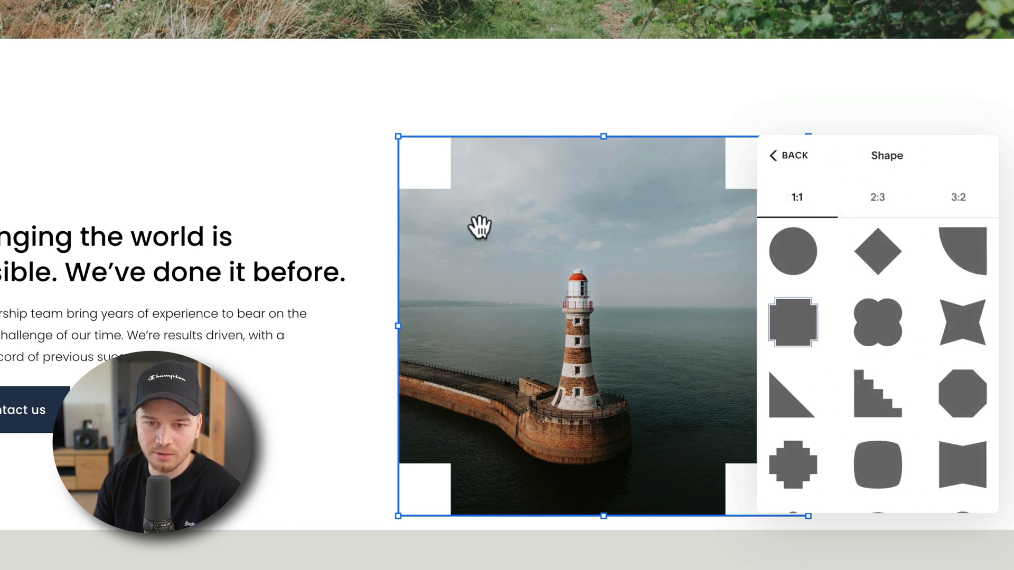
scroll(887, 361, down, 2)
click(878, 355)
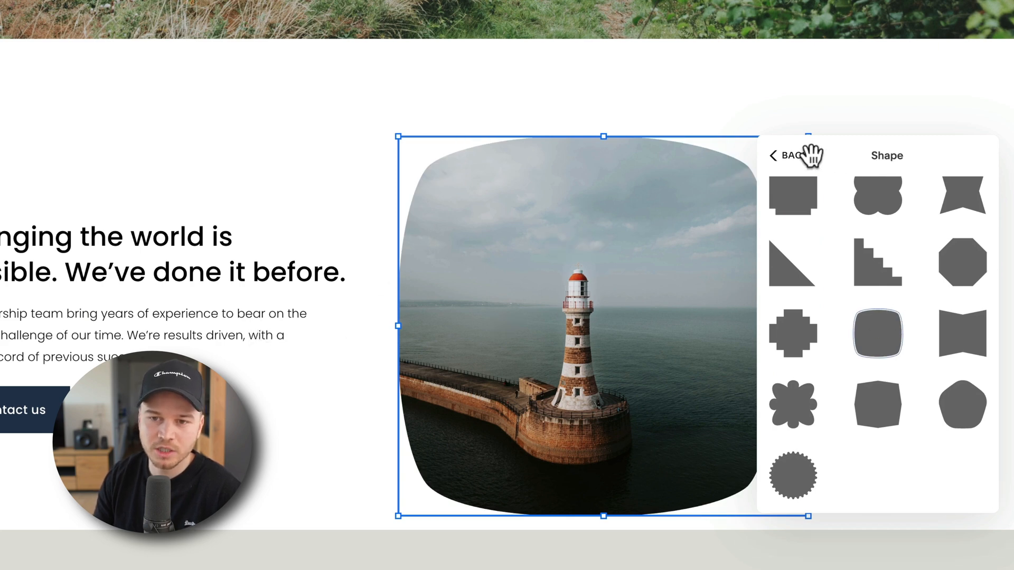
click(800, 155)
click(870, 112)
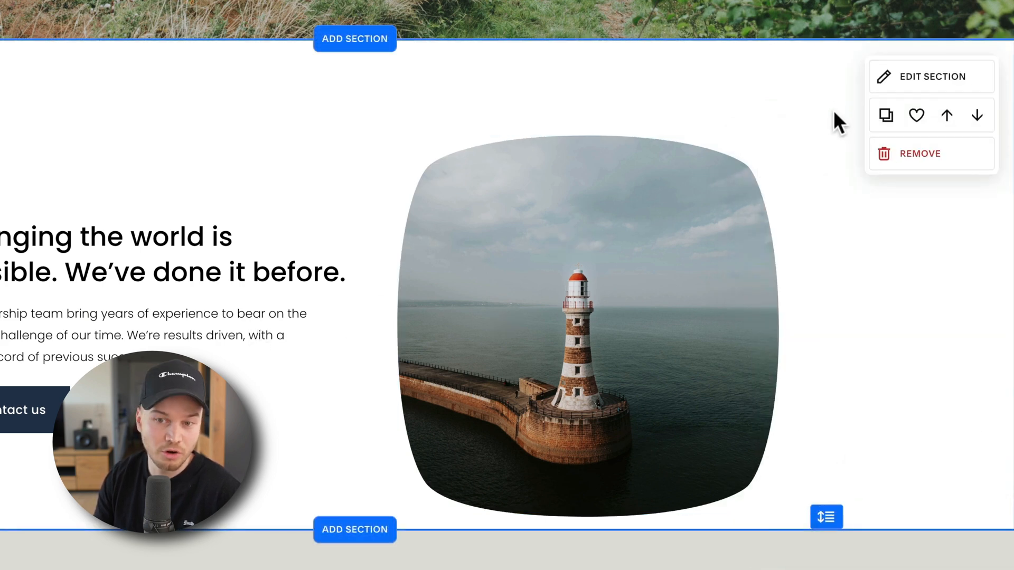
Step: Reopen the lighthouse image's content settings for a look, close them and deselect the image
click(617, 278)
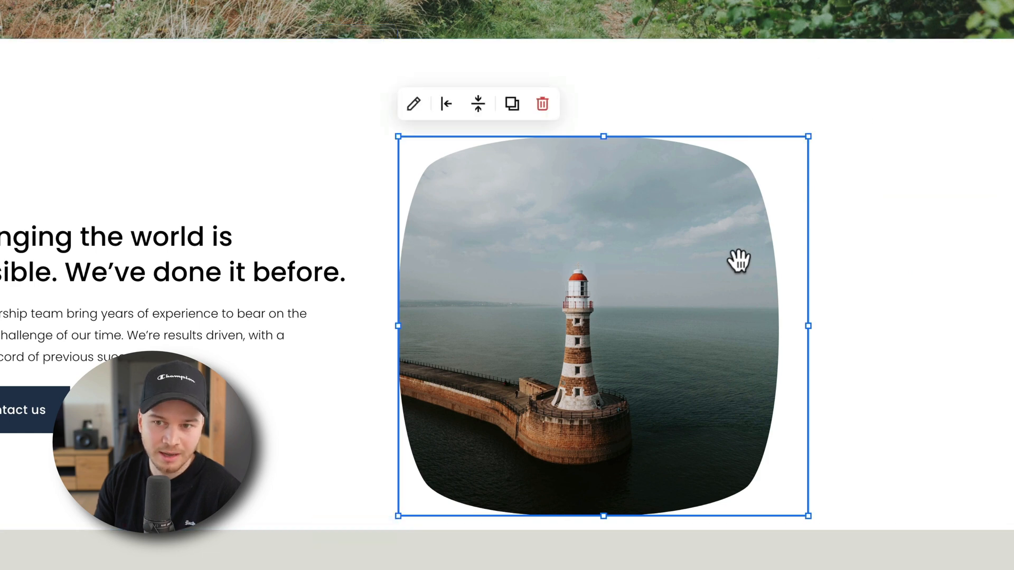
click(414, 104)
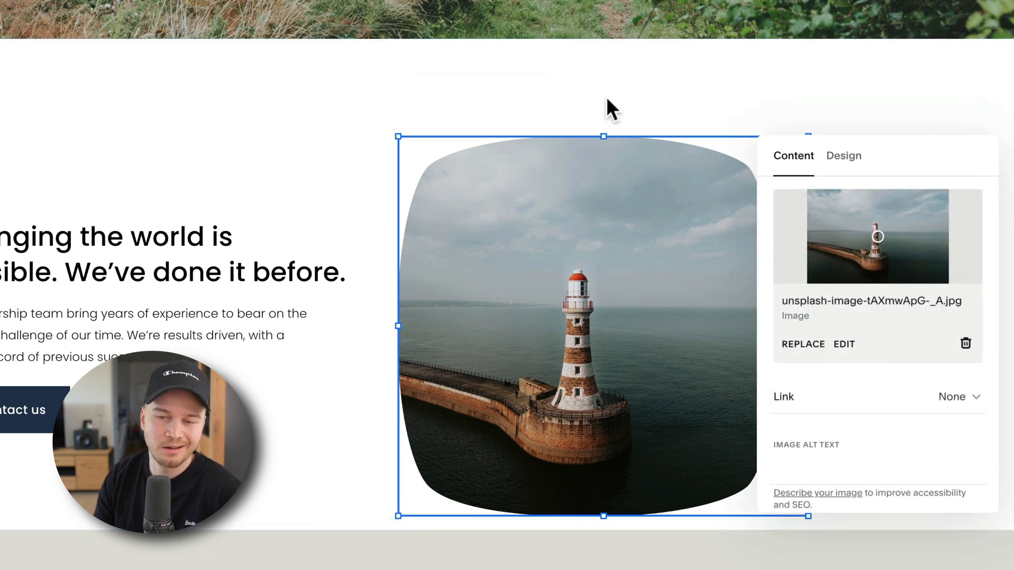
click(547, 95)
click(543, 185)
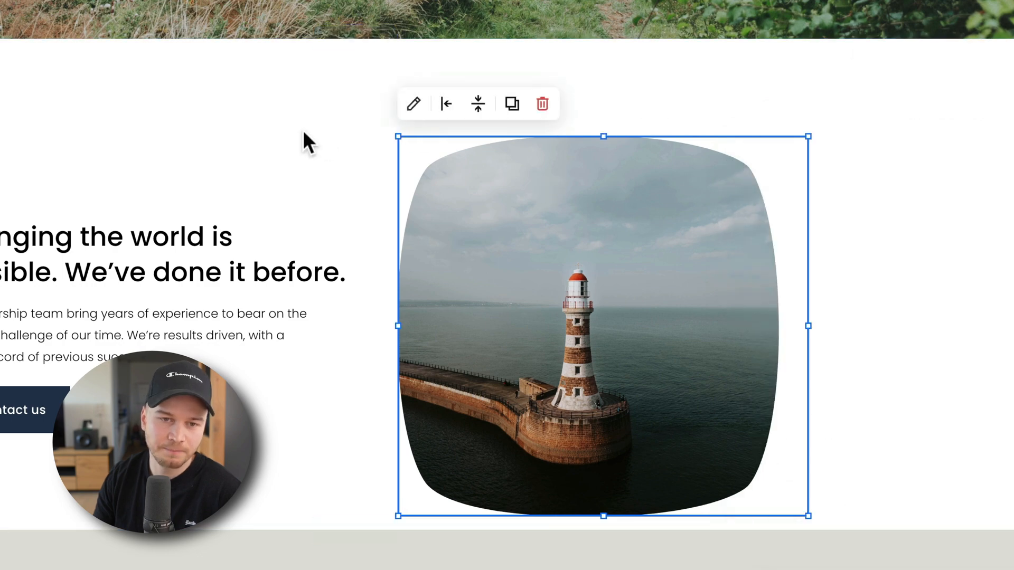
click(302, 130)
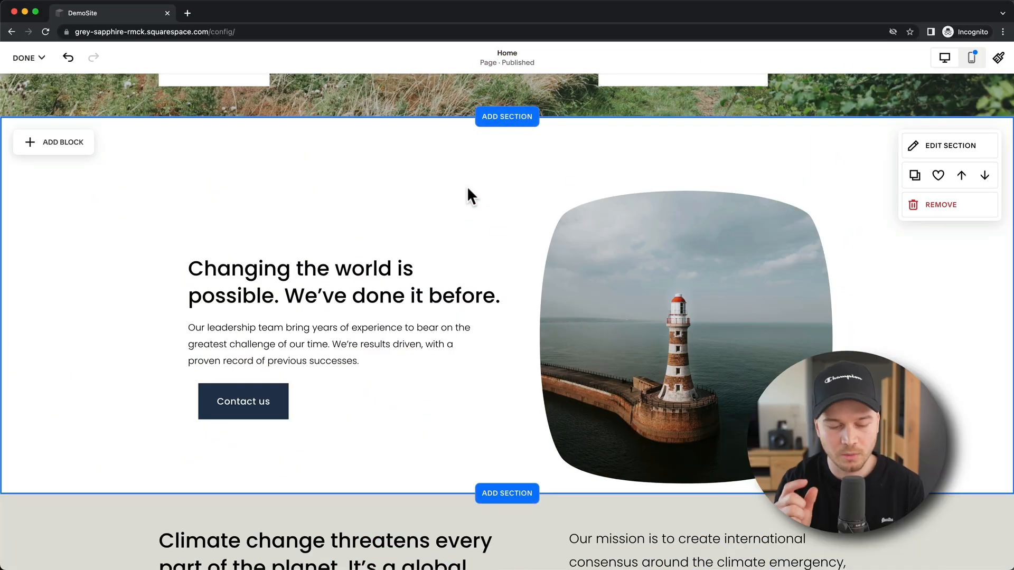
Step: Display the layout grid and move the heading and paragraph up three rows and the button and lighthouse image up two rows
key(g)
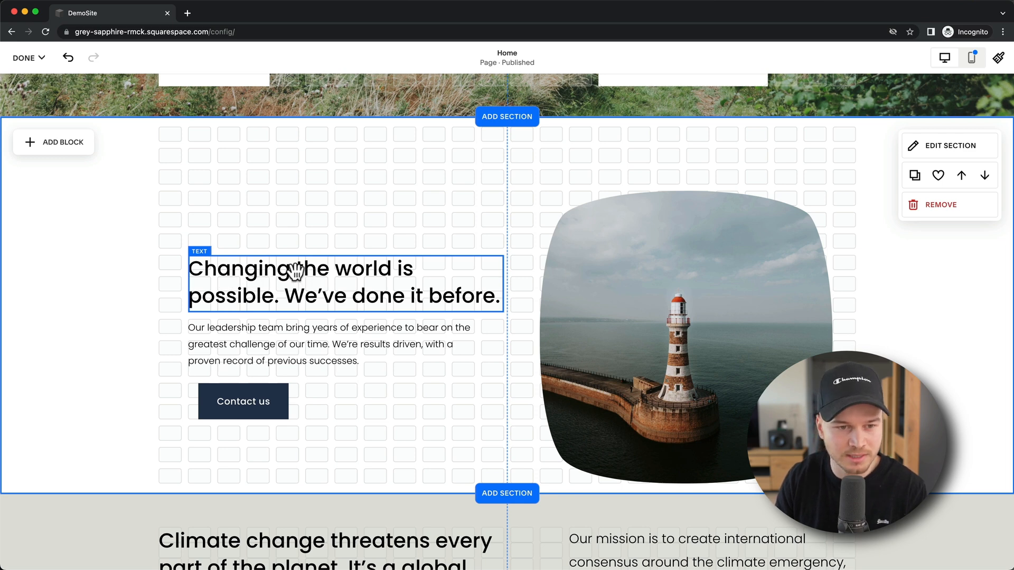
drag(296, 271, 303, 201)
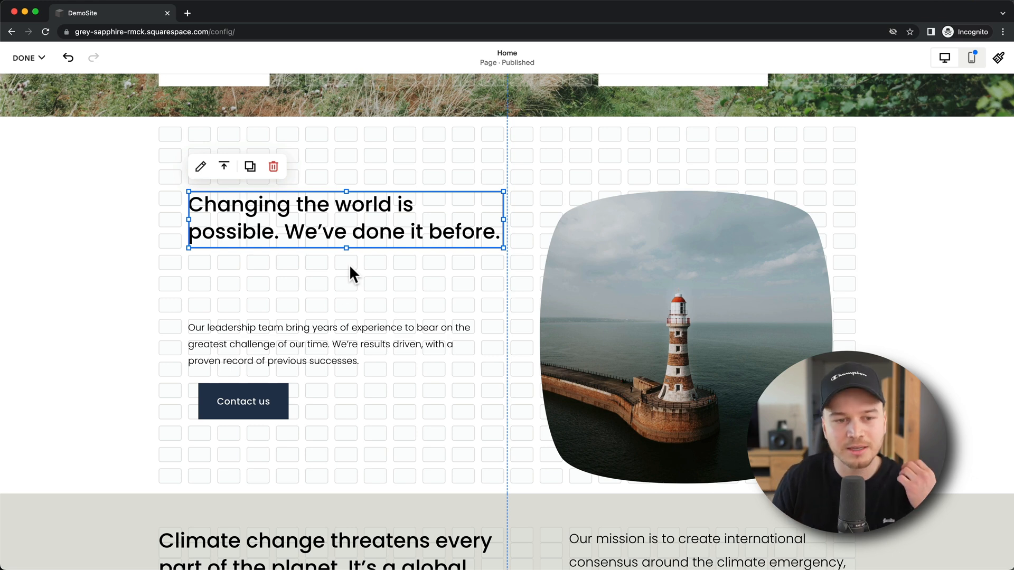
drag(278, 348, 281, 289)
drag(253, 384, 252, 344)
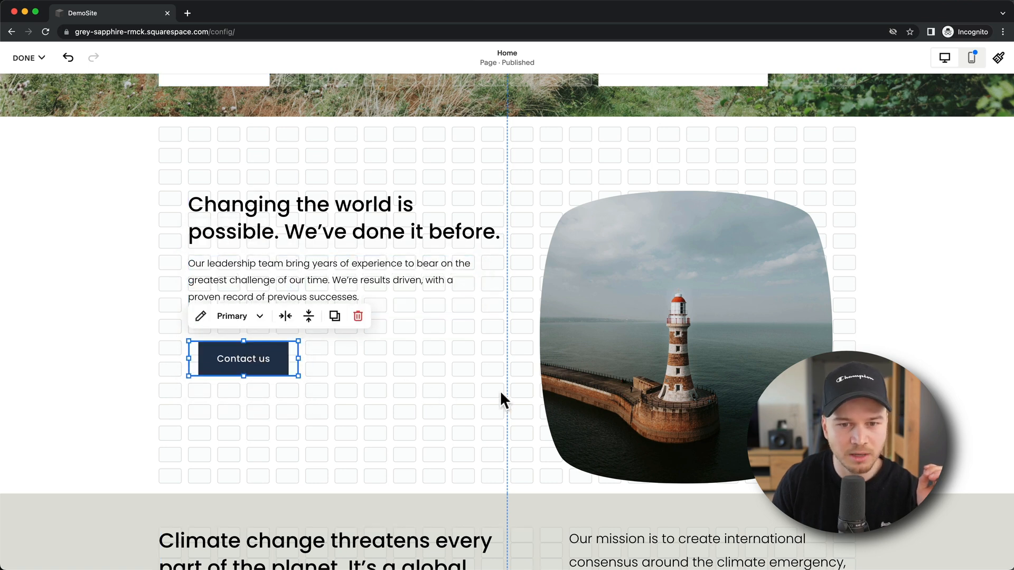
mouse_move(677, 317)
mouse_down()
mouse_move(682, 290)
mouse_move(655, 289)
mouse_move(690, 306)
mouse_up()
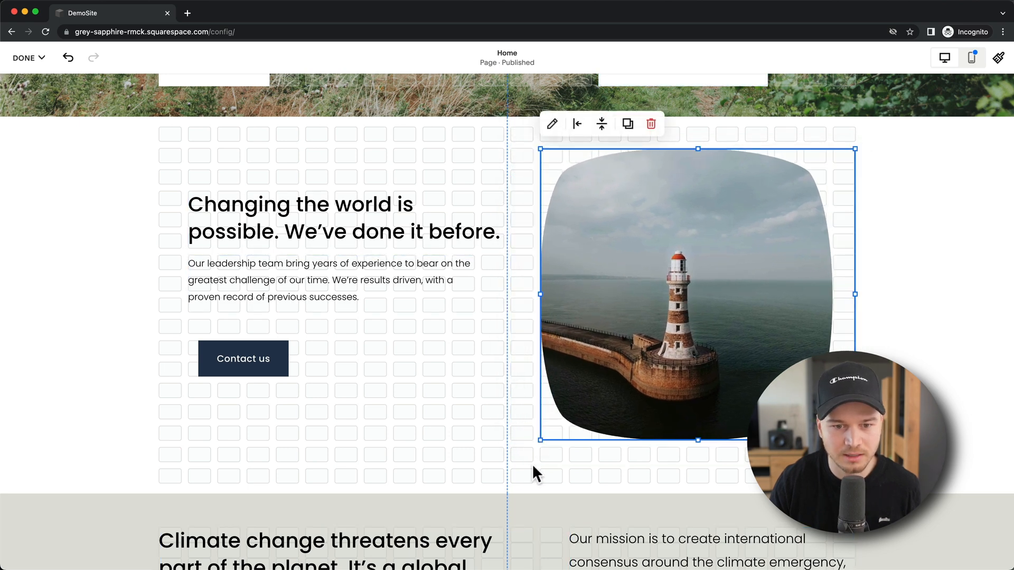
click(510, 466)
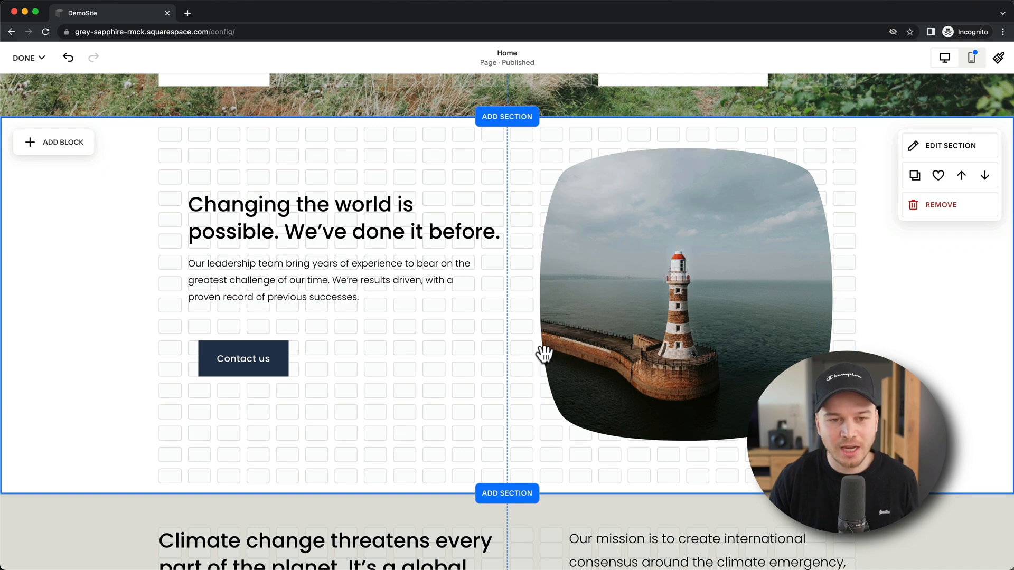
Step: Try raising the leadership team section's grid row count to 20 and reduce it back to 17 rows
scroll(461, 173, up, 1)
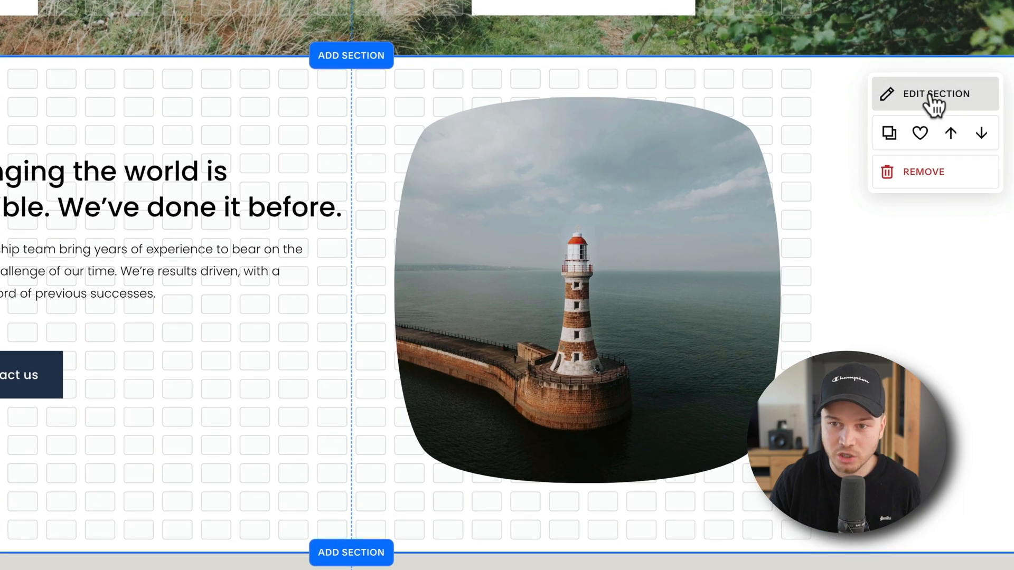
click(929, 97)
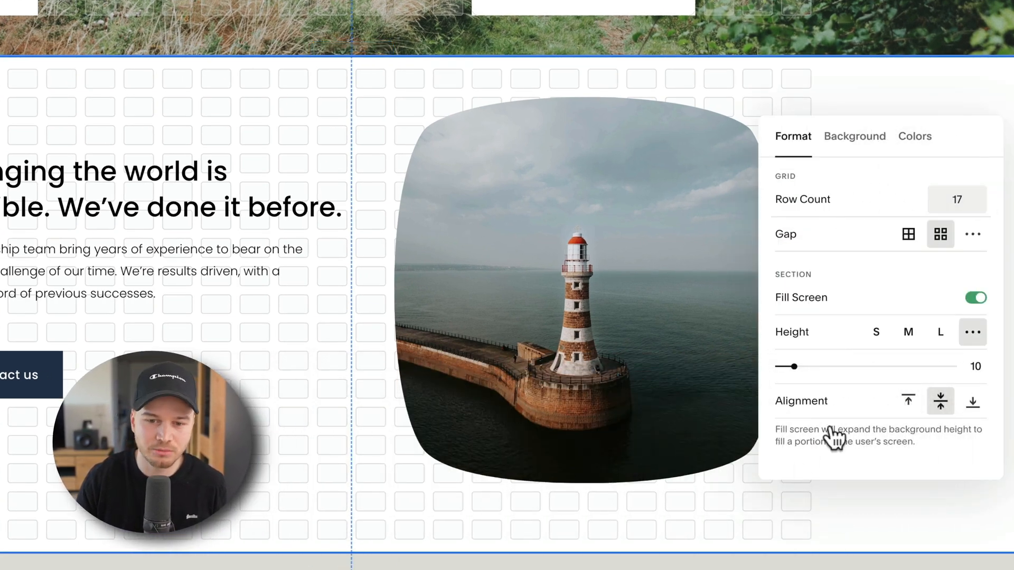
click(980, 197)
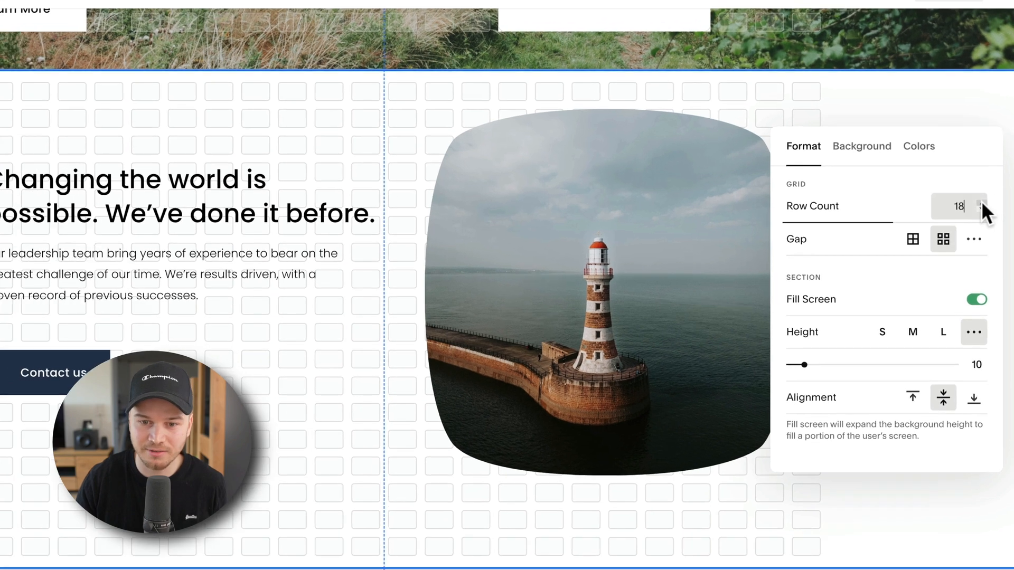
click(980, 197)
click(981, 196)
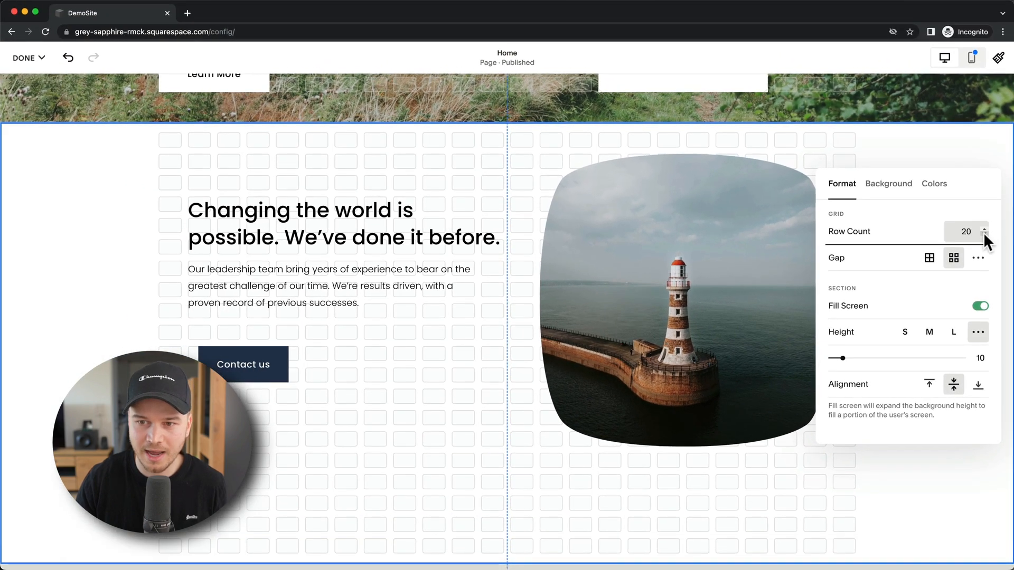
click(984, 233)
click(983, 232)
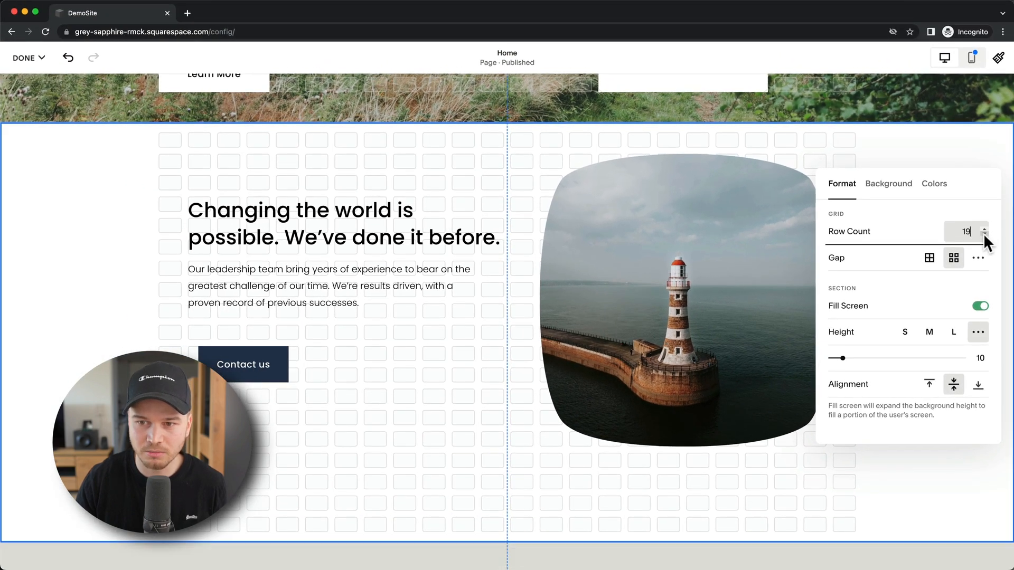
click(540, 489)
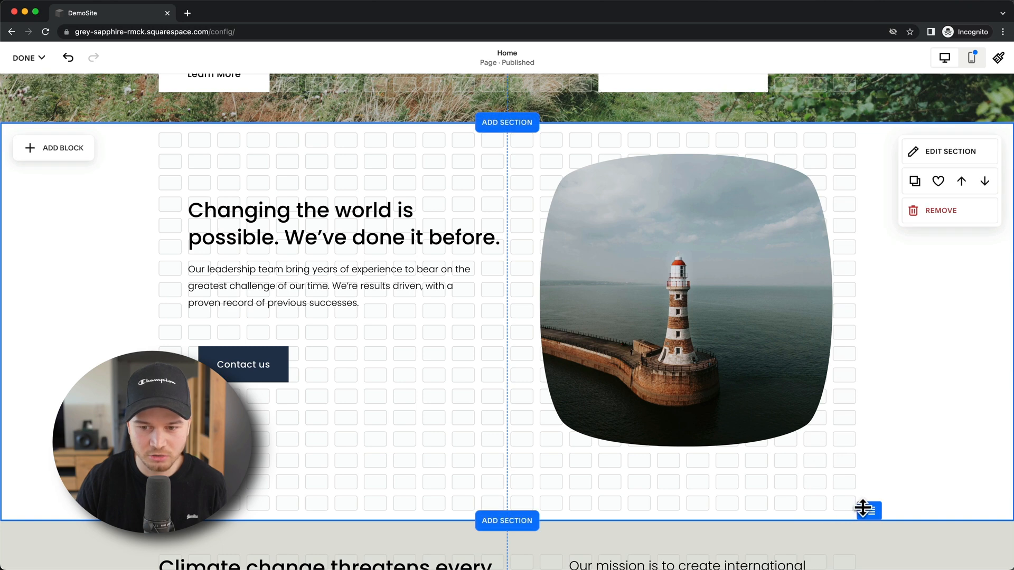
mouse_move(868, 511)
mouse_down()
mouse_move(867, 557)
mouse_move(868, 498)
mouse_up()
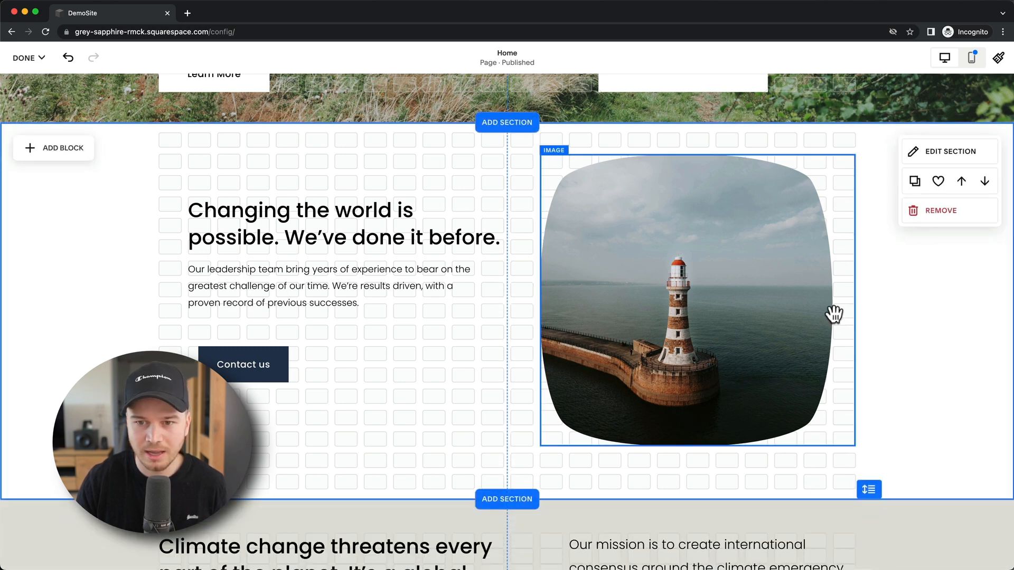
Step: Try removing the gap between the section's grid cells and restore the spaced grid
click(969, 153)
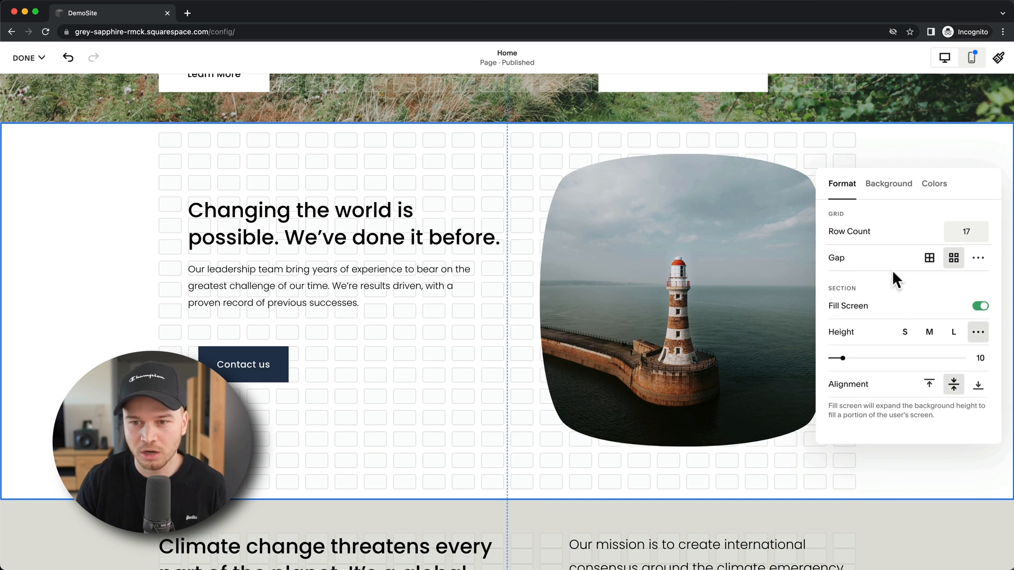
click(928, 258)
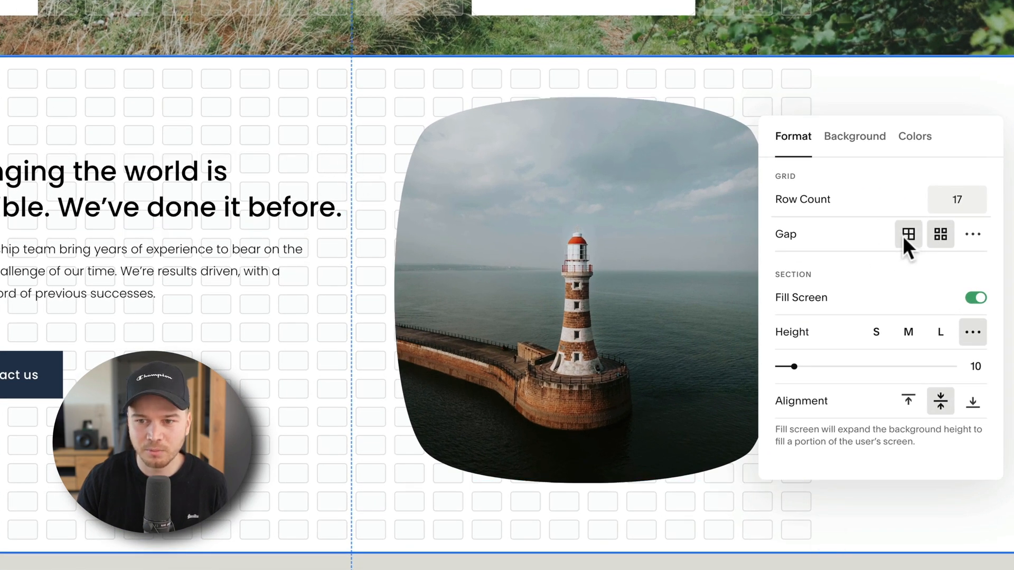
click(908, 233)
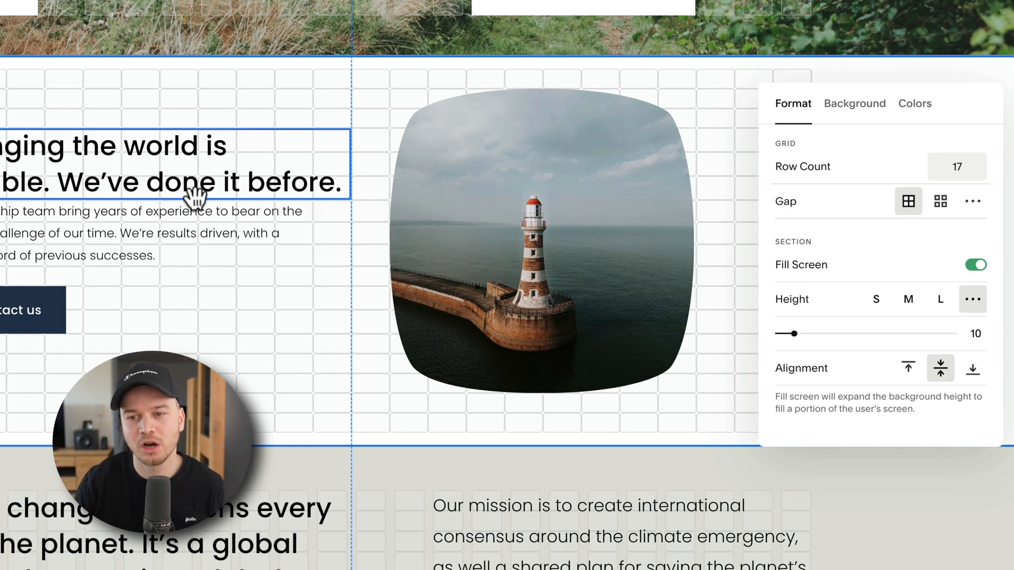
click(938, 205)
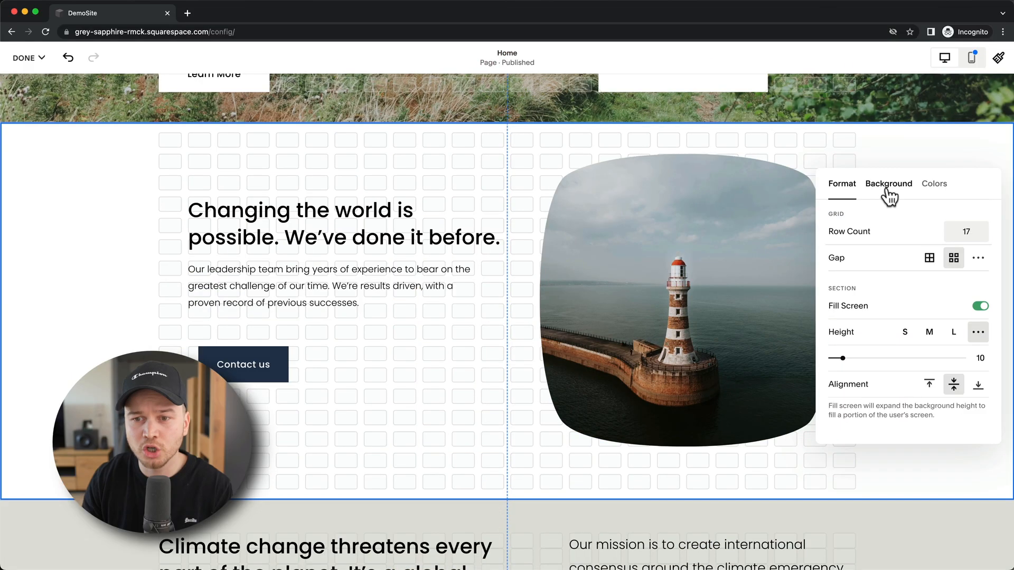
Step: Set the lighthouse photo from the site's image library as the leadership team section's background and close the section settings
click(888, 186)
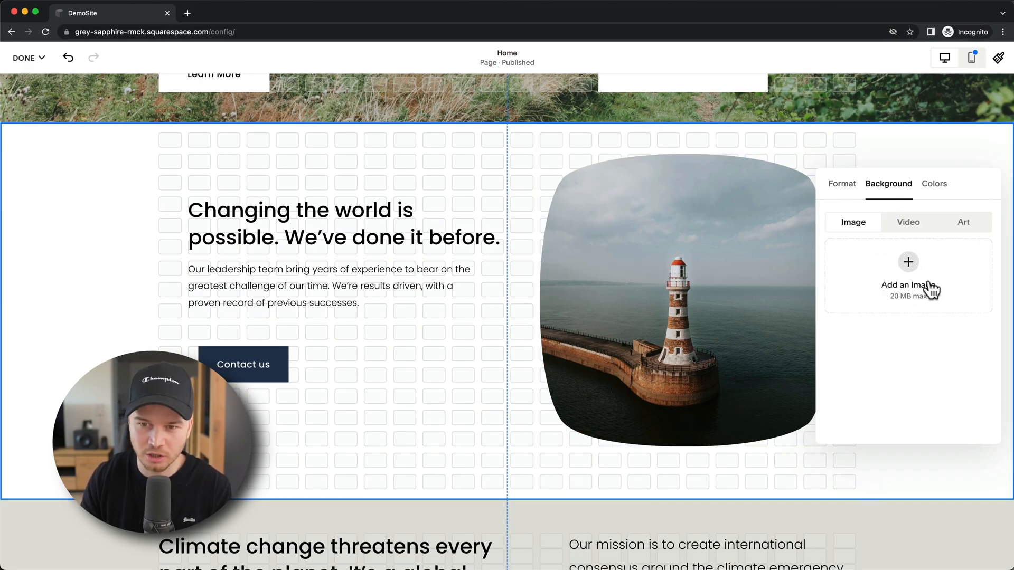
click(910, 268)
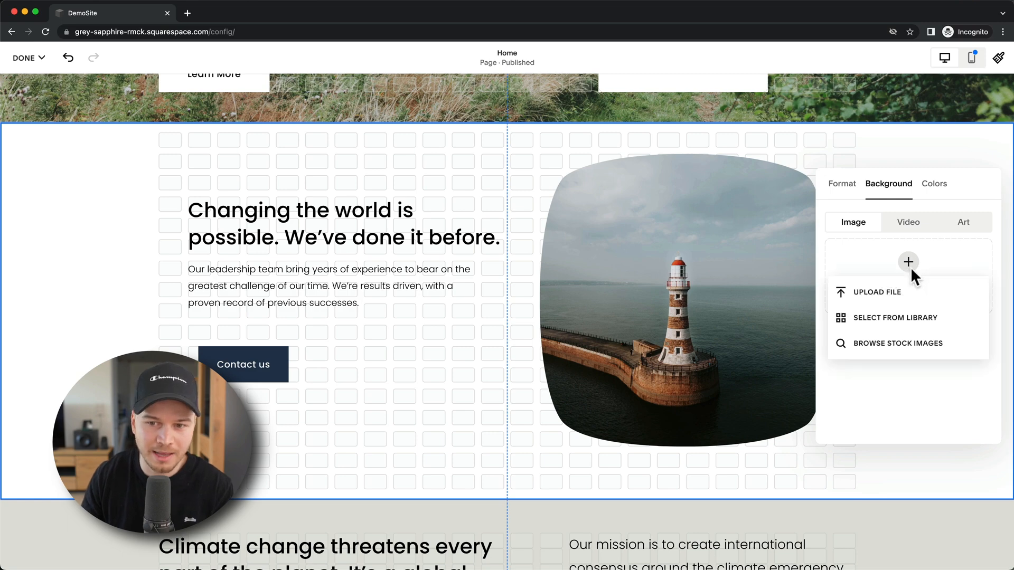
click(894, 317)
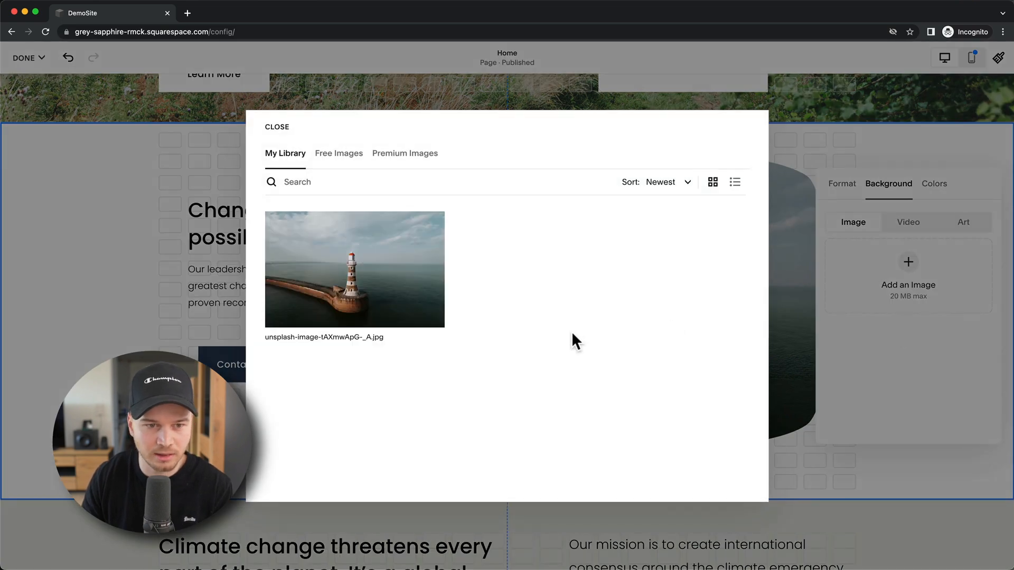
click(371, 271)
click(732, 483)
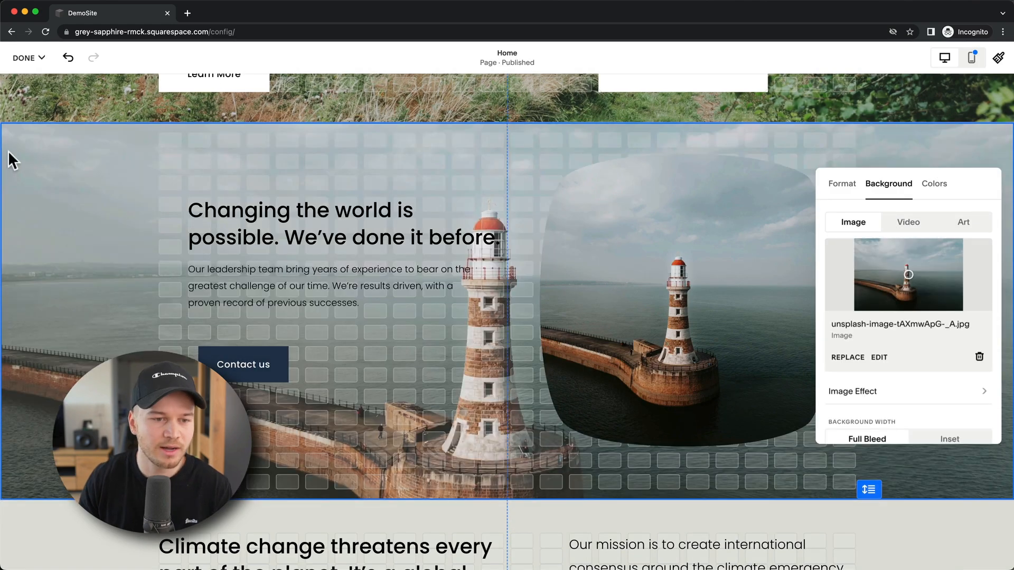
click(83, 248)
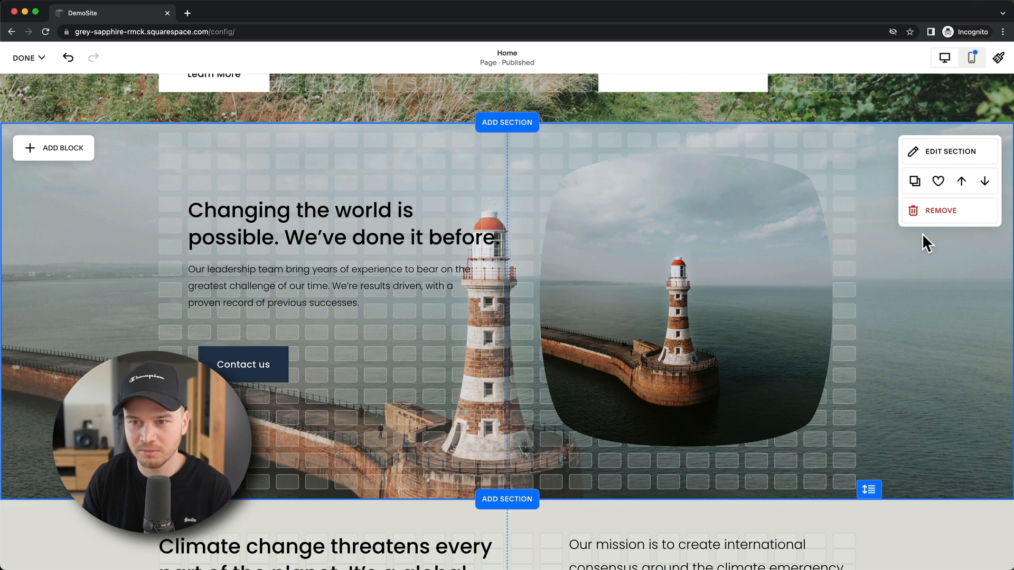
Step: Remove the lighthouse background image from the section and bring up the video background options
click(937, 153)
click(892, 183)
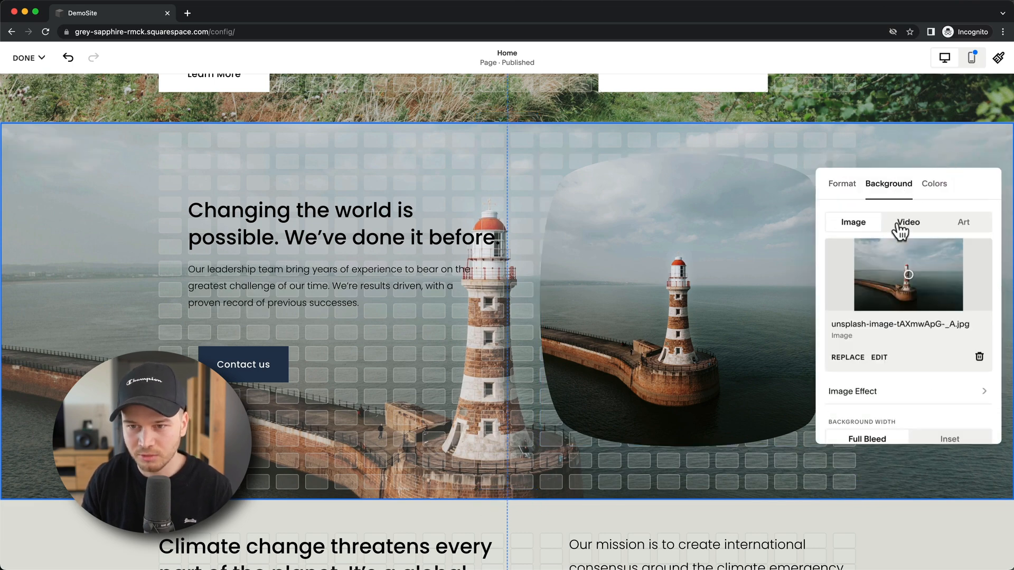
click(979, 357)
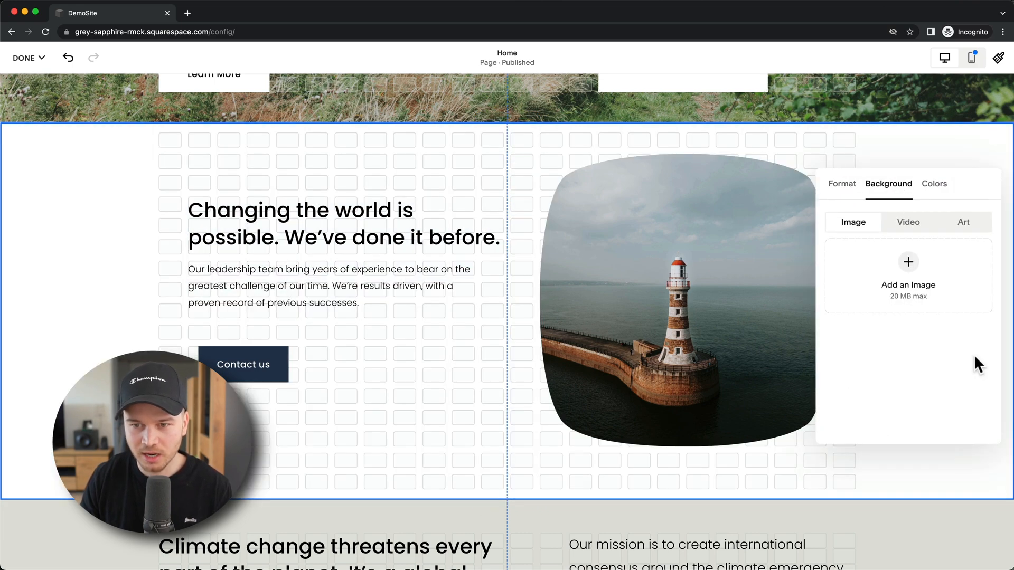
click(909, 223)
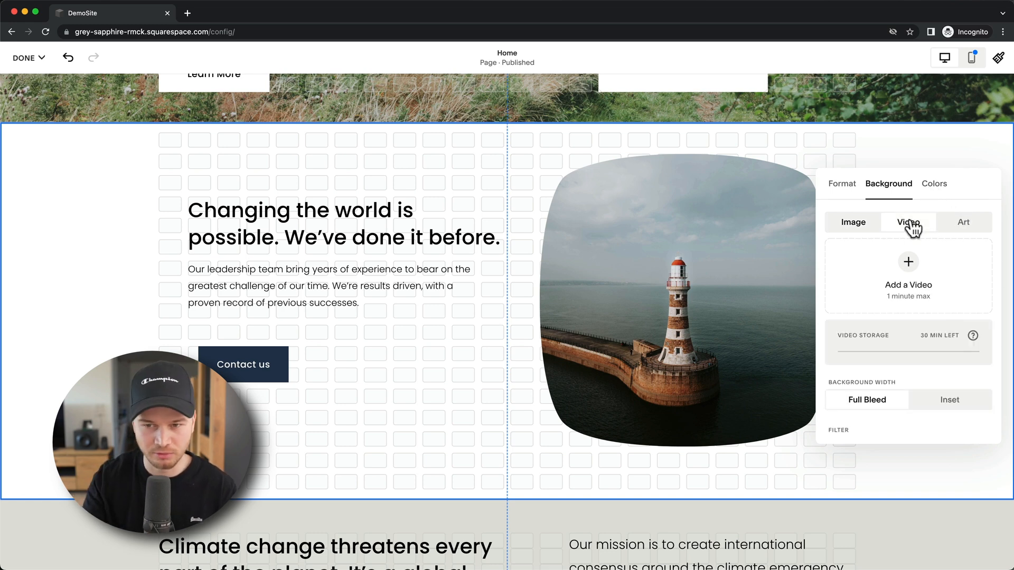
Step: Try the Light 1, Bright 2 and Dark 1 color themes on the section, apply Lightest 1, and close the section settings
click(937, 185)
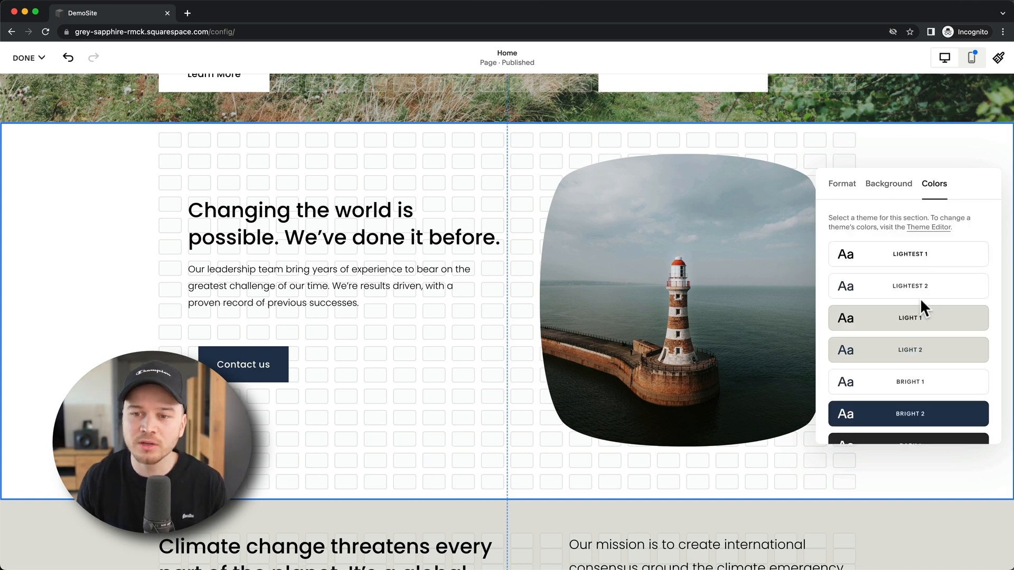
scroll(919, 298, down, 5)
scroll(923, 299, up, 4)
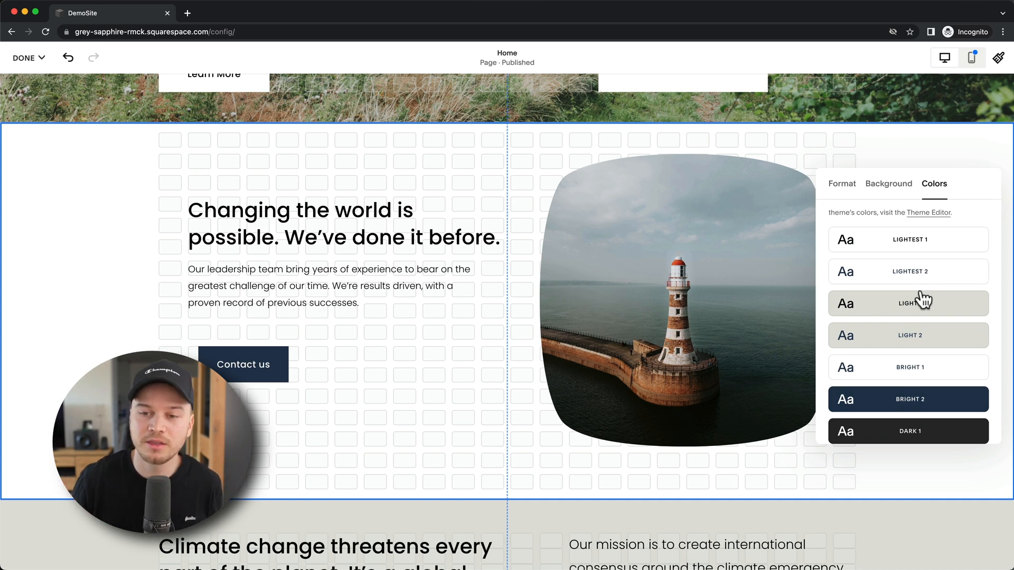
click(927, 314)
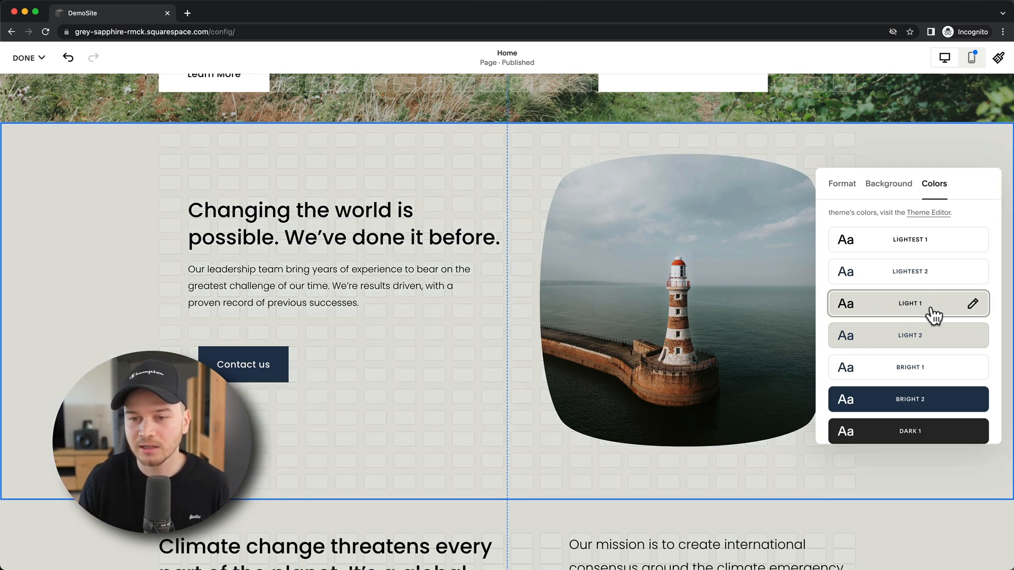
click(917, 400)
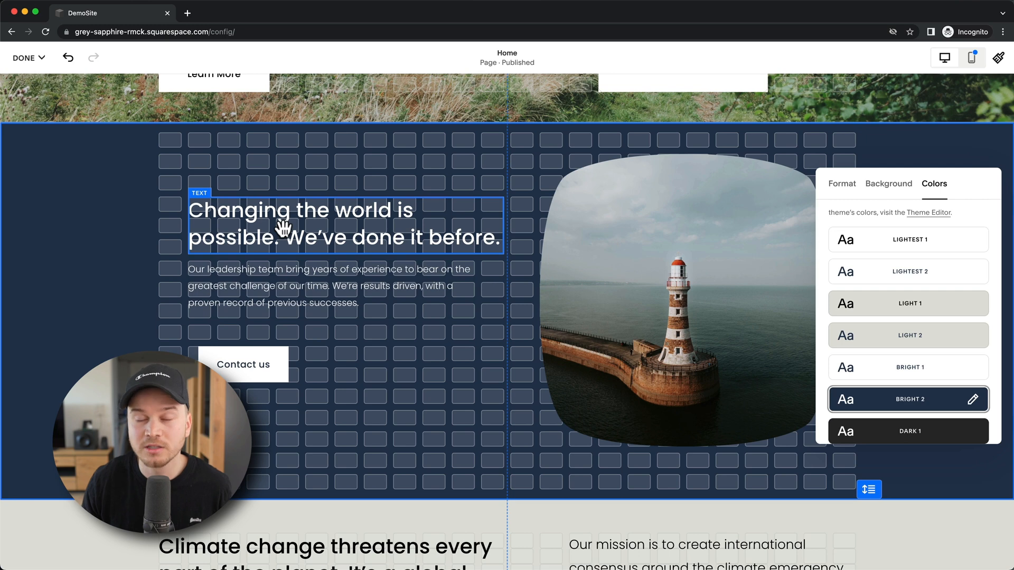
click(859, 423)
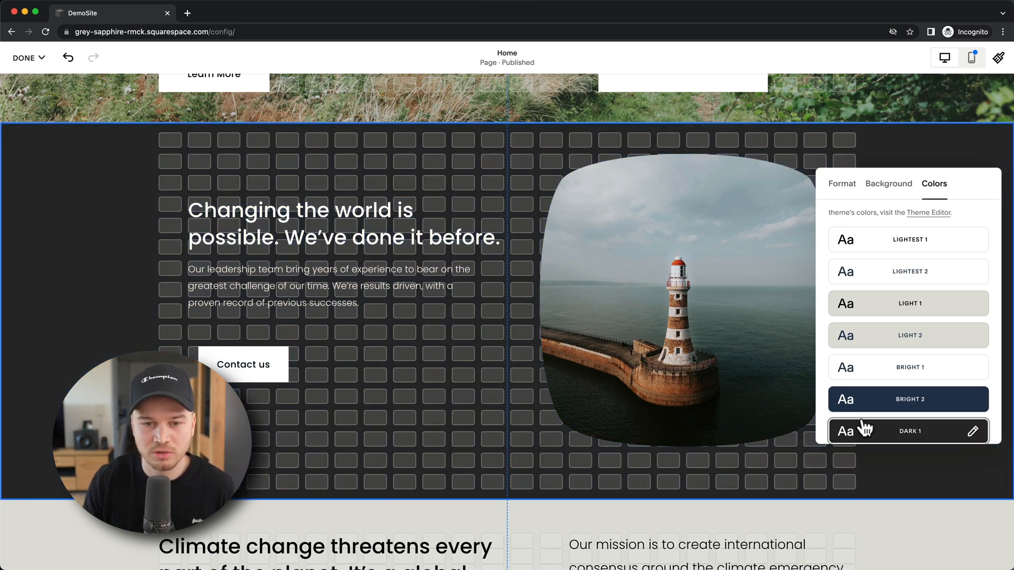
click(890, 255)
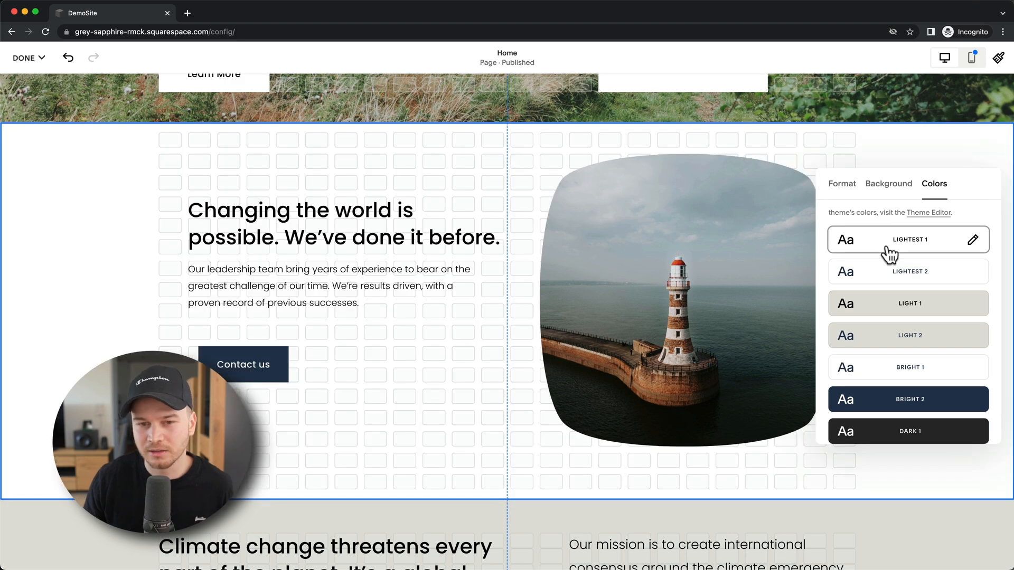
scroll(898, 317, down, 1)
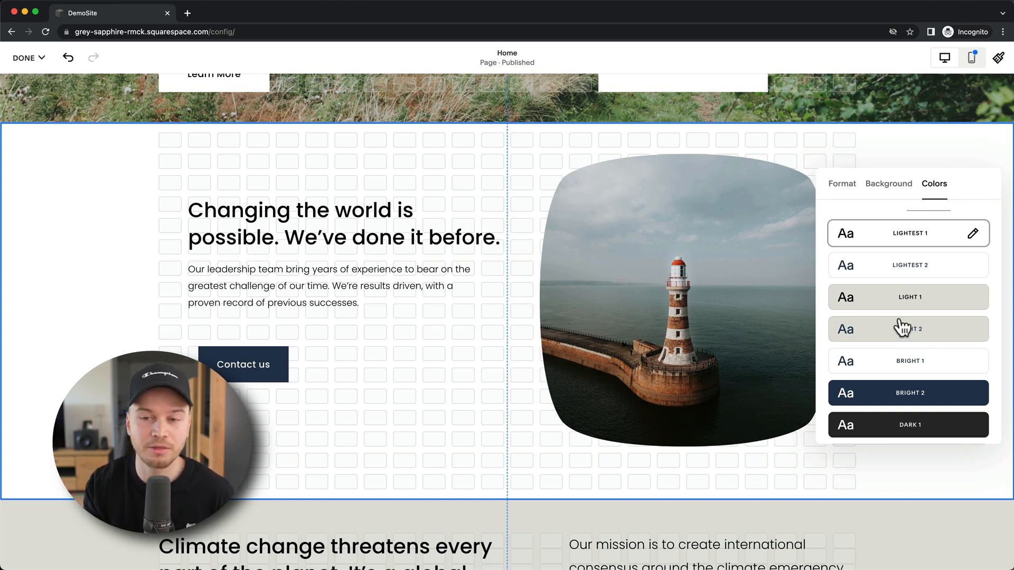
scroll(902, 328, down, 5)
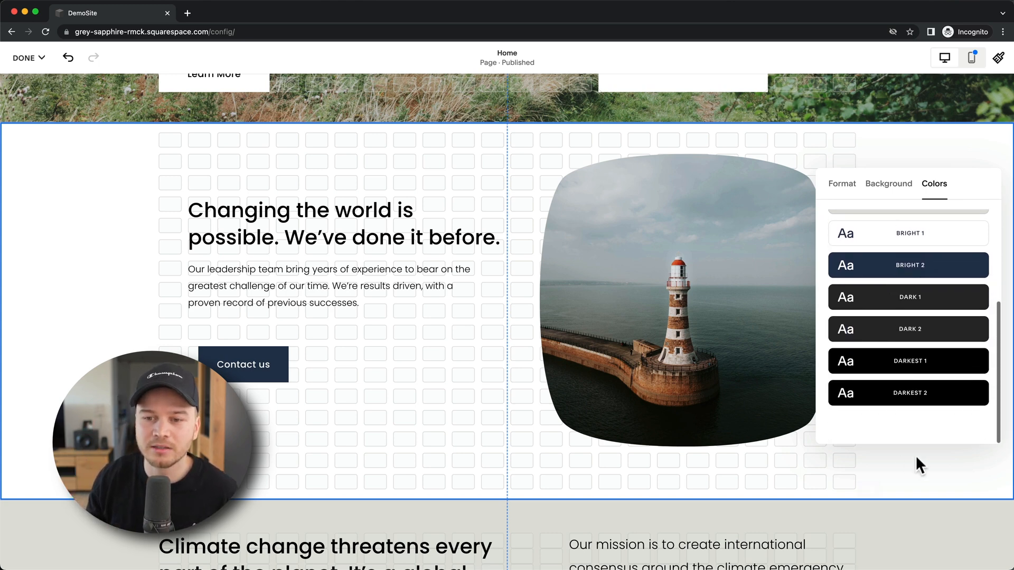
scroll(902, 325, up, 5)
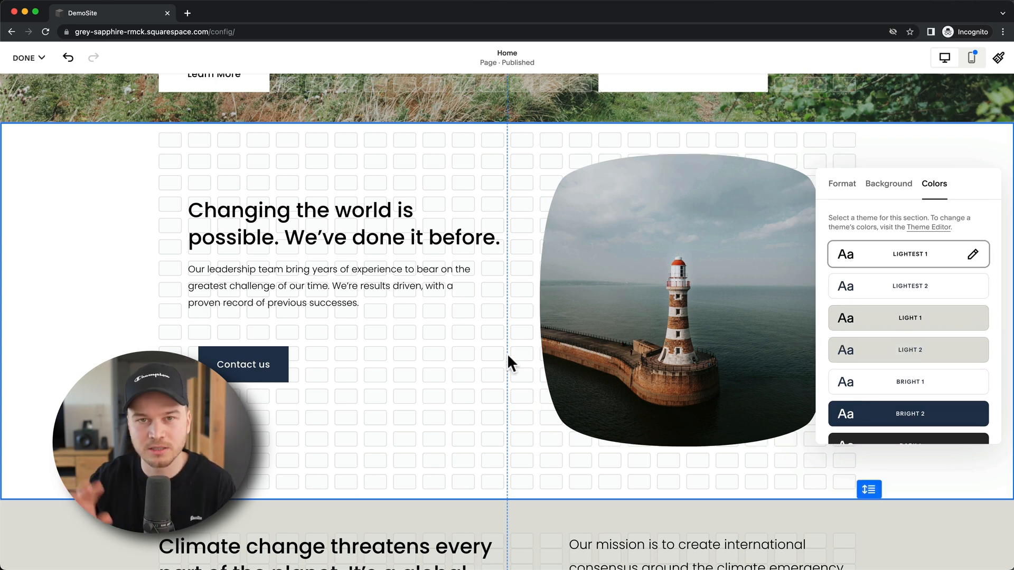
click(453, 352)
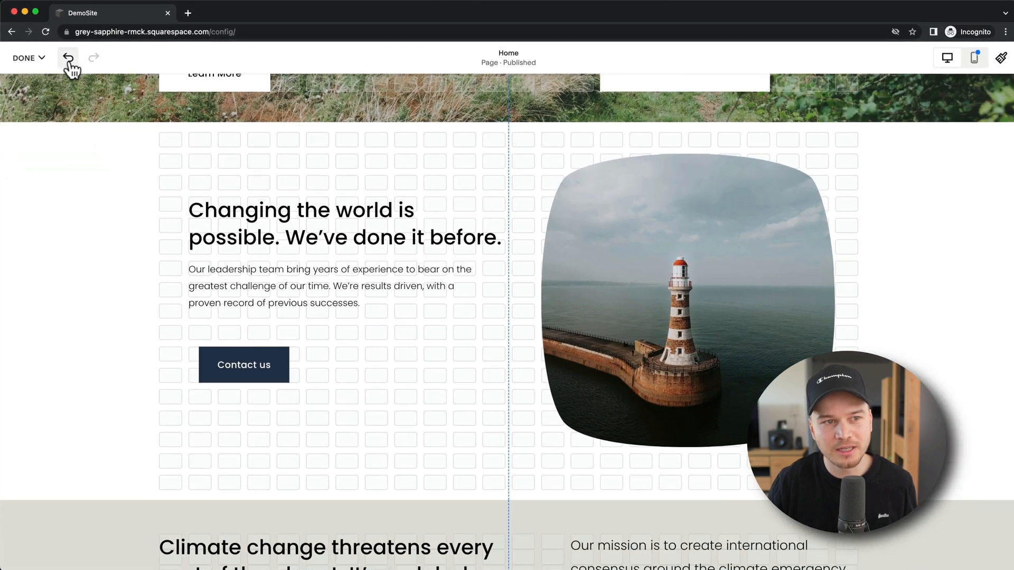
Step: Undo the section's last color theme change and redo it
click(96, 78)
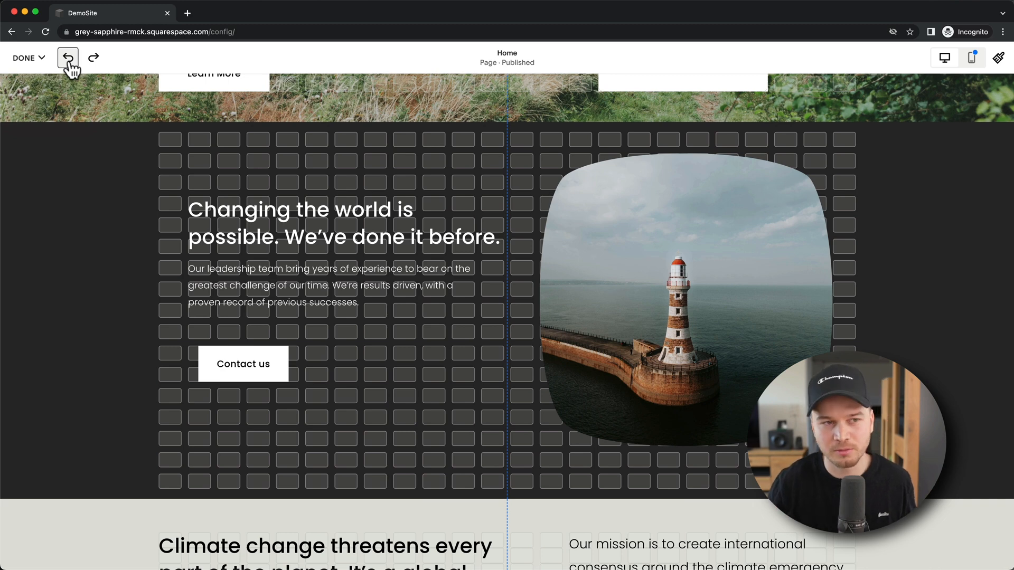
click(94, 58)
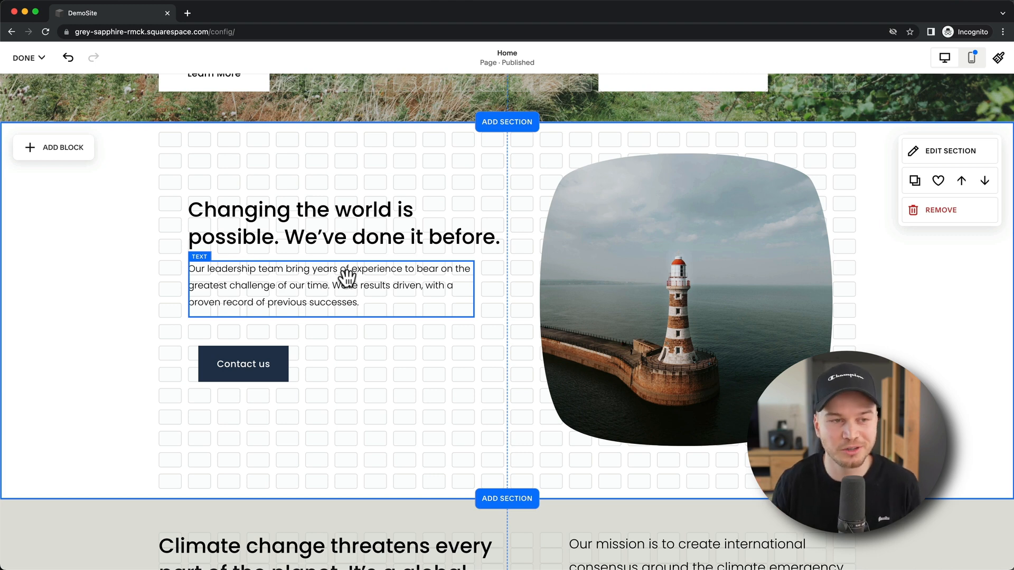
Step: Start editing the site header and open its site title and logo settings
scroll(507, 322, up, 1)
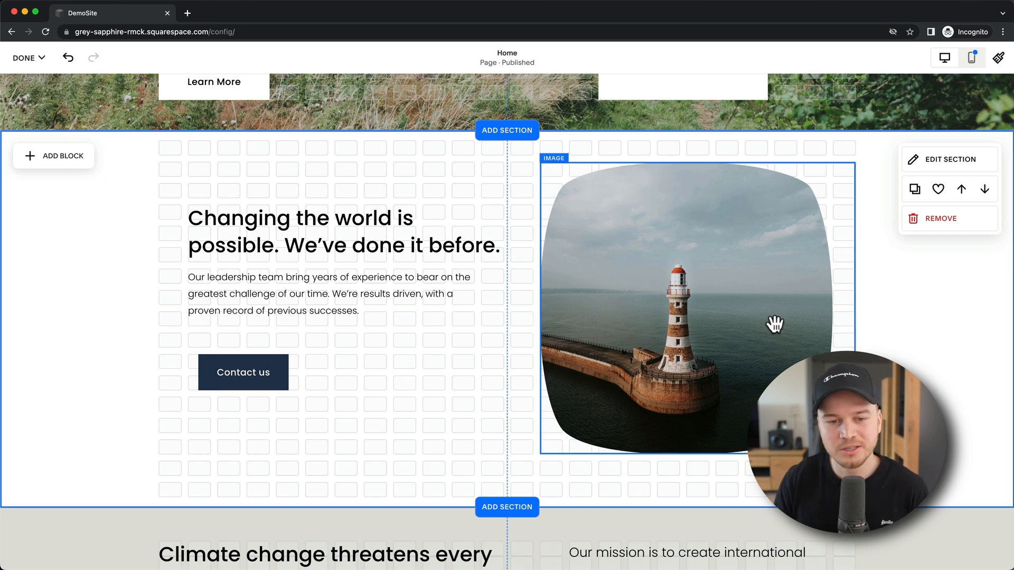
scroll(528, 383, up, 3)
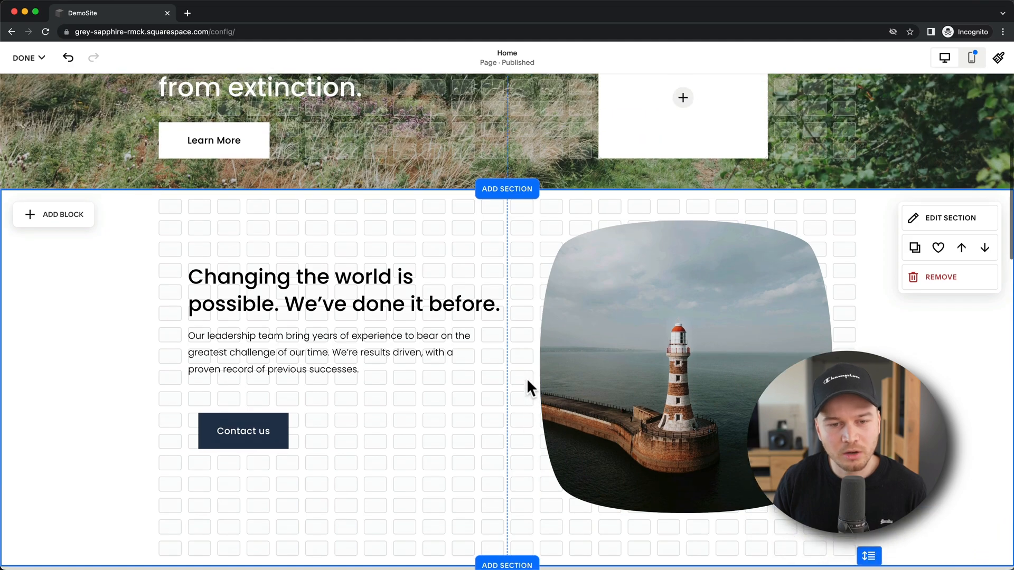
scroll(527, 379, up, 3)
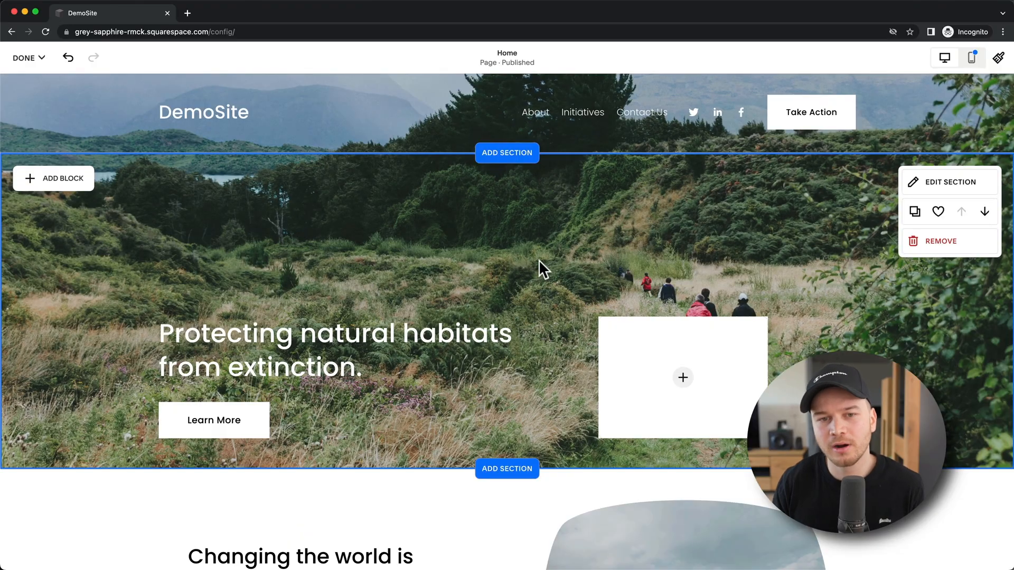
mouse_move(551, 132)
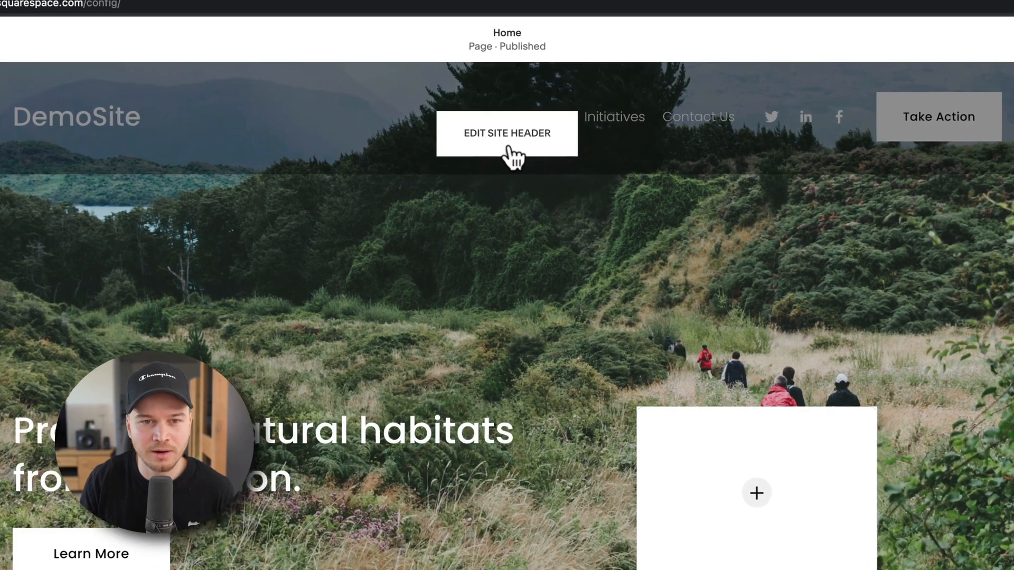
click(507, 123)
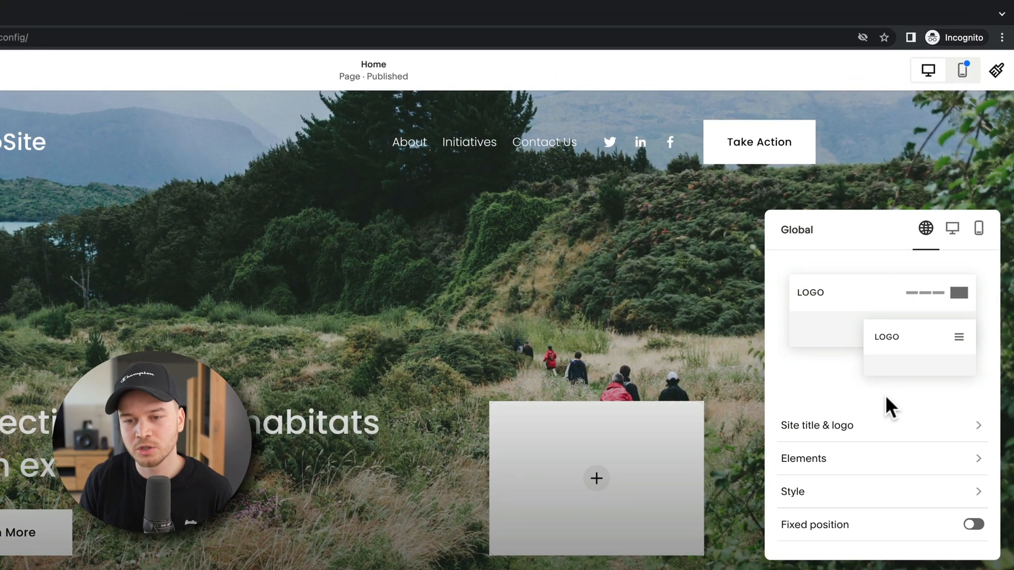
click(823, 433)
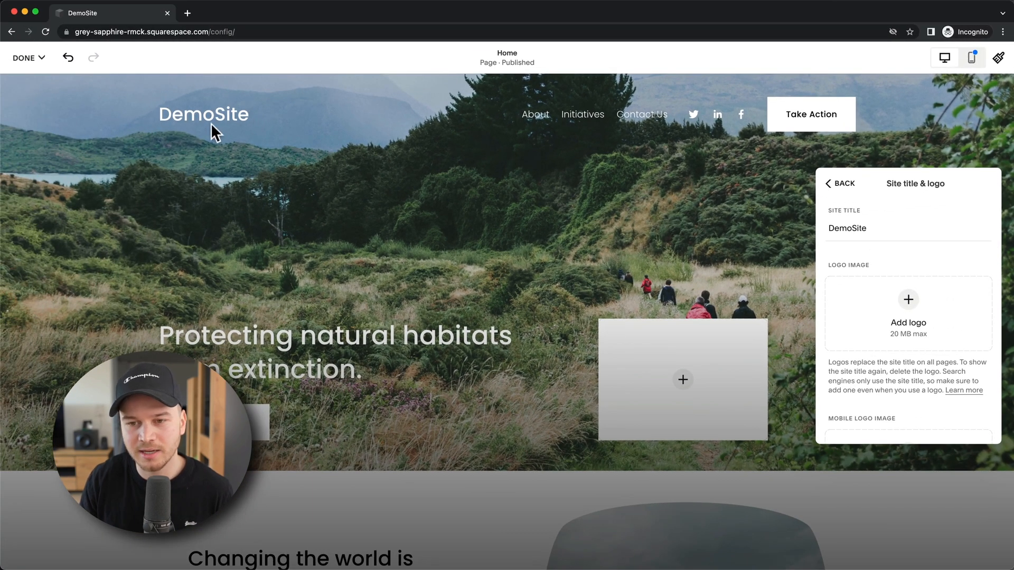
Step: Upload mm_white.png from the squarespace tutorial folder as the header logo and set the logo height to 37px
click(906, 307)
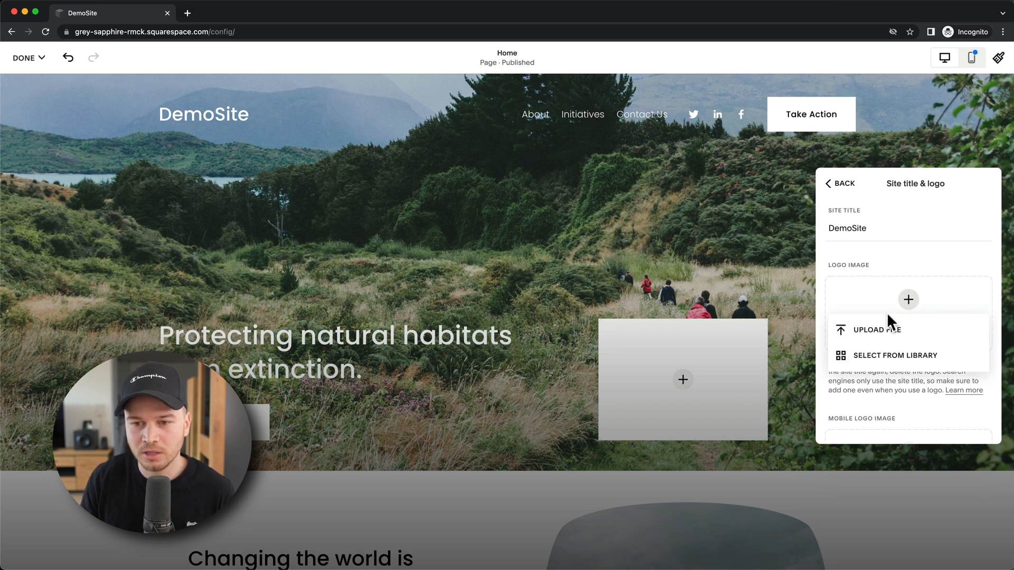
click(882, 329)
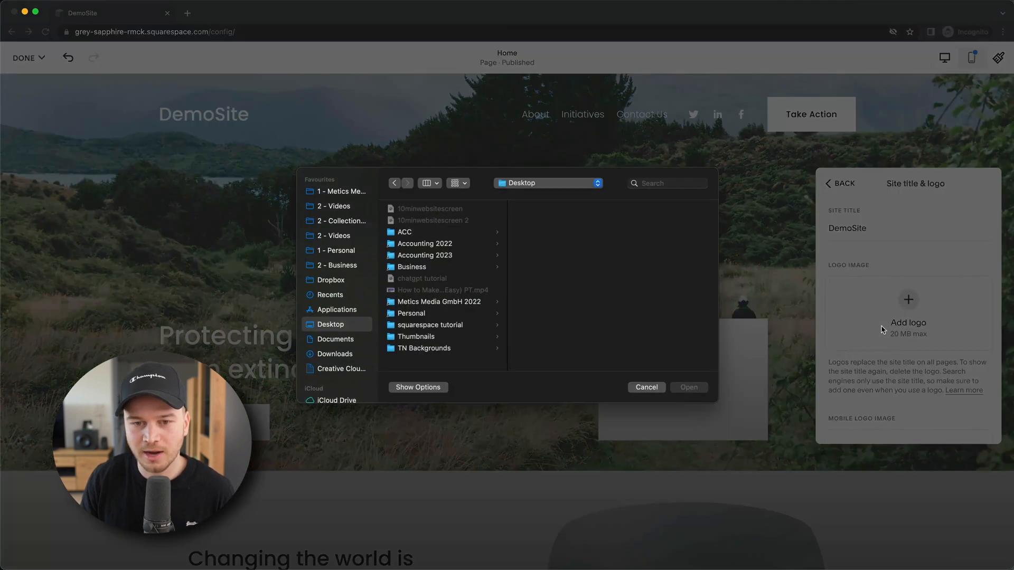
click(443, 326)
click(549, 221)
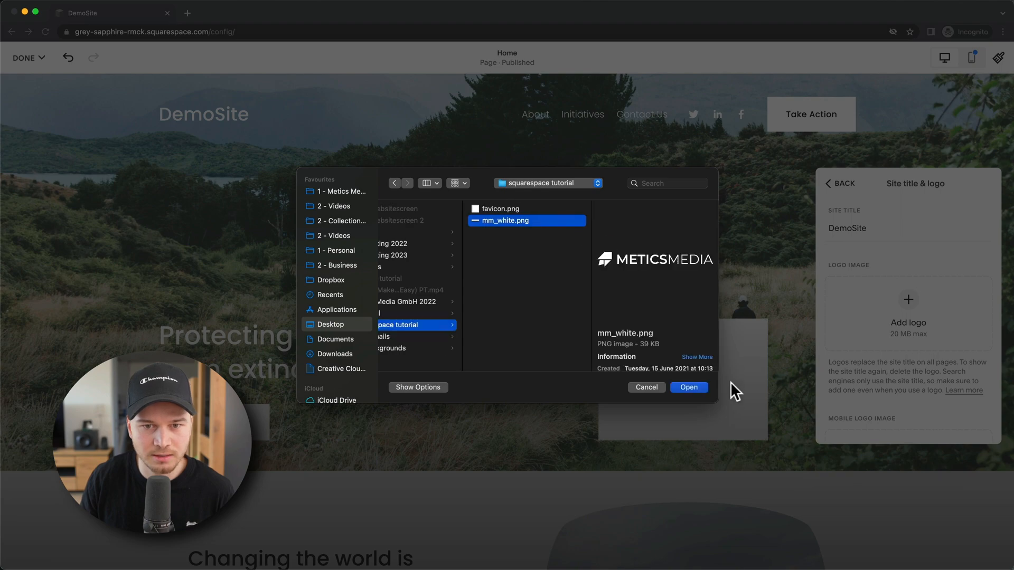
click(689, 387)
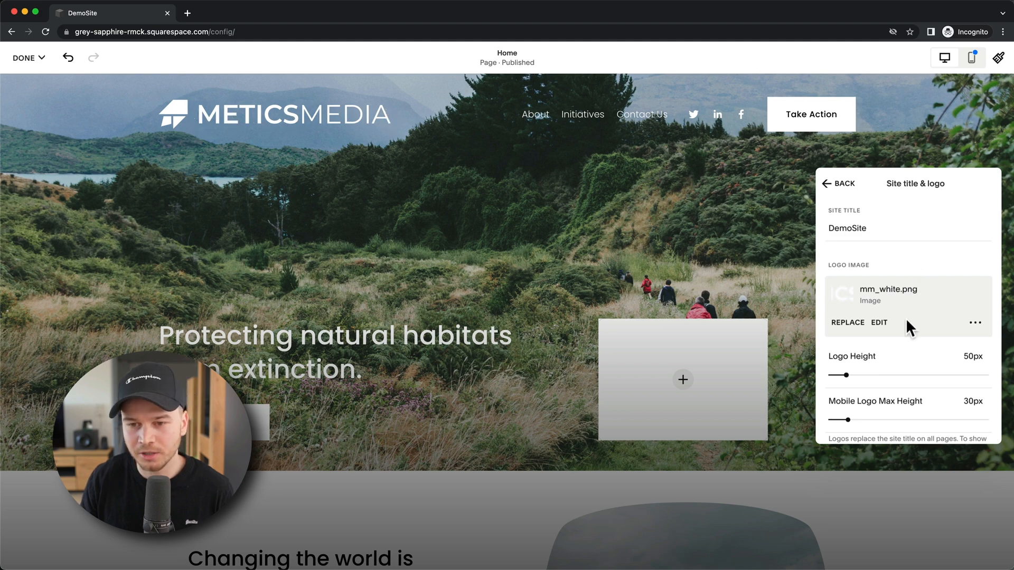
drag(845, 372, 839, 374)
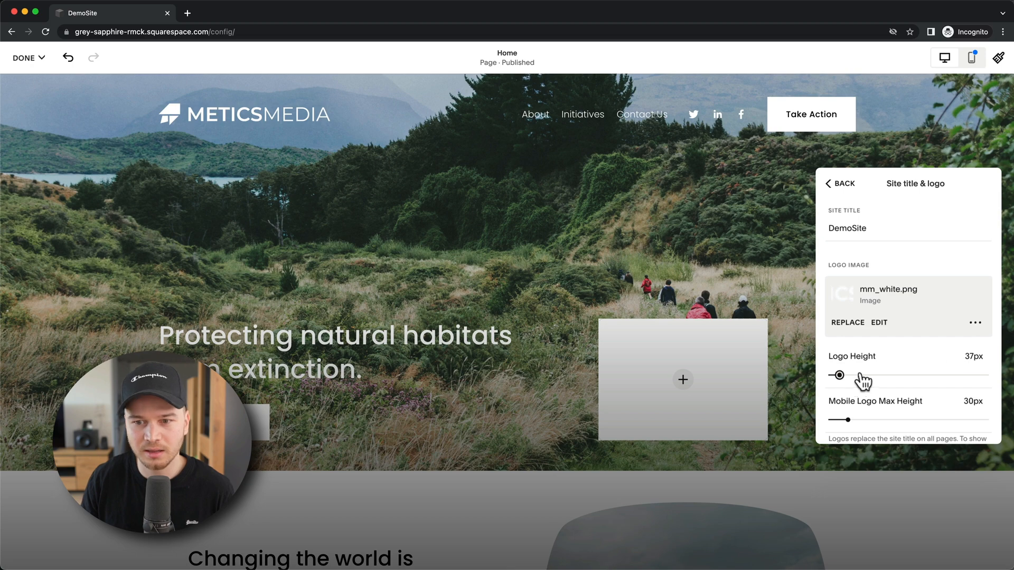
click(845, 184)
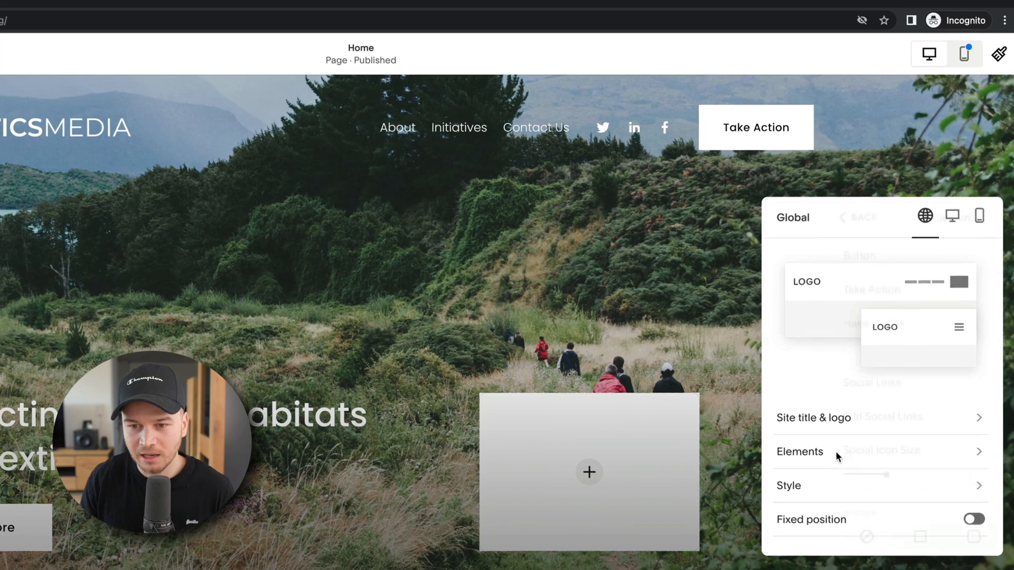
Step: Change the text of the header's Take Action button to "Start now"
click(872, 364)
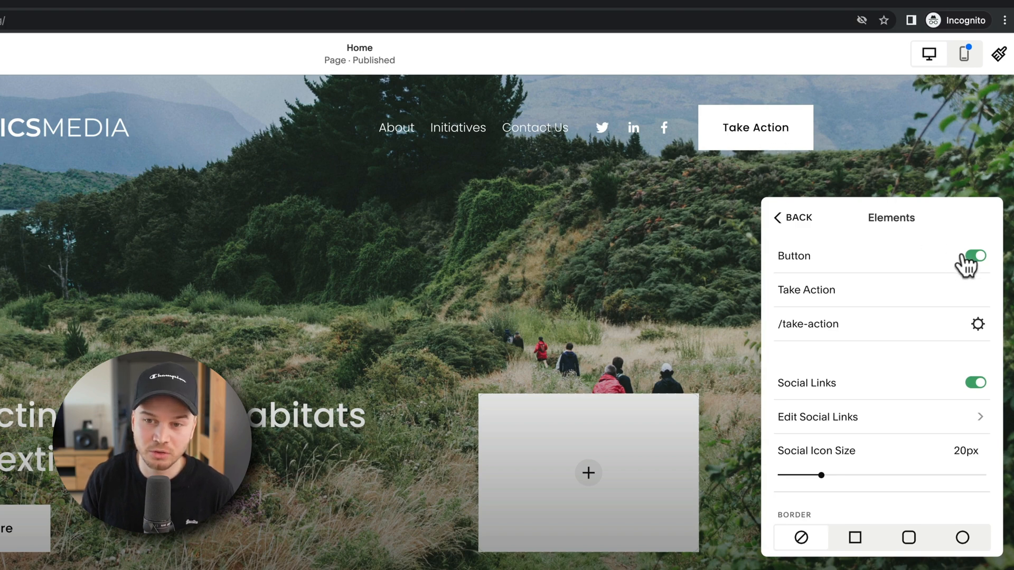
click(844, 290)
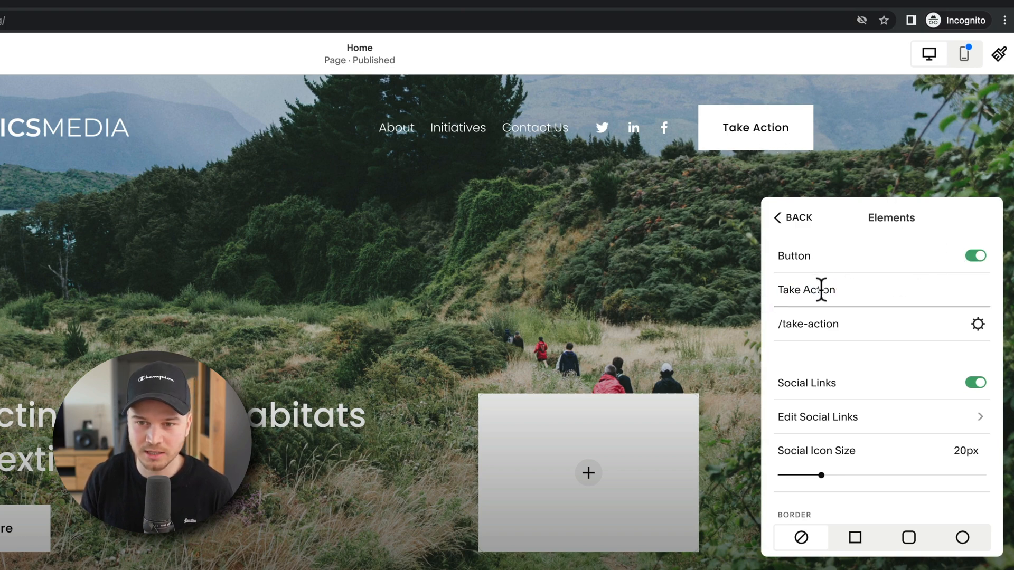
drag(778, 290, 858, 287)
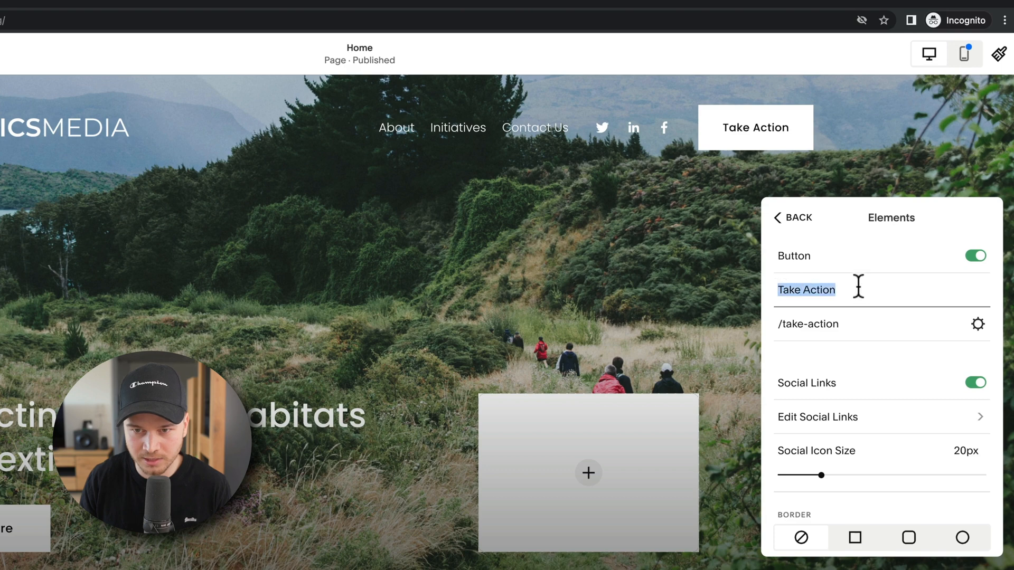
text(Start now)
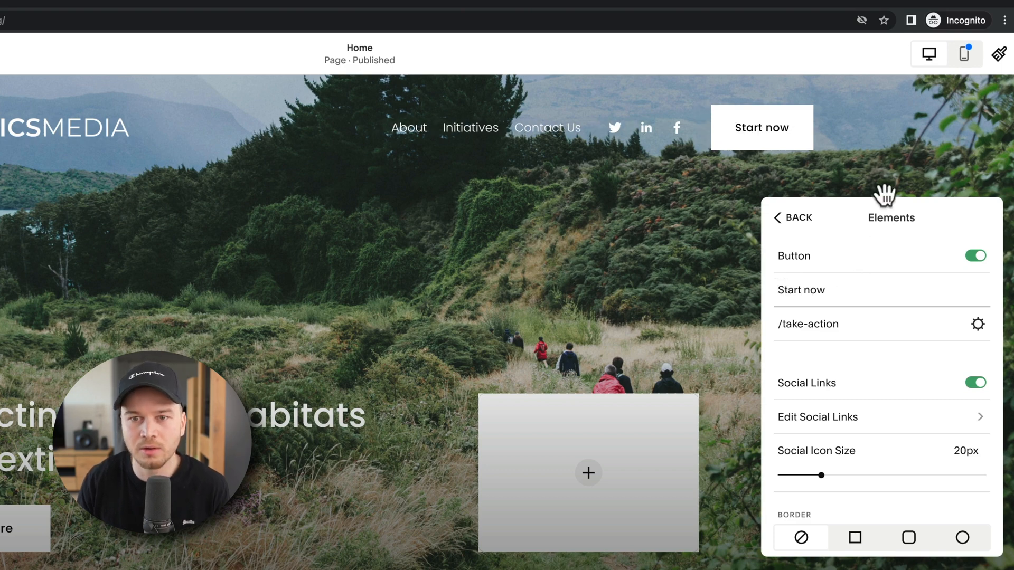
Step: Turn off the header button and switch the social links off and back on
click(976, 256)
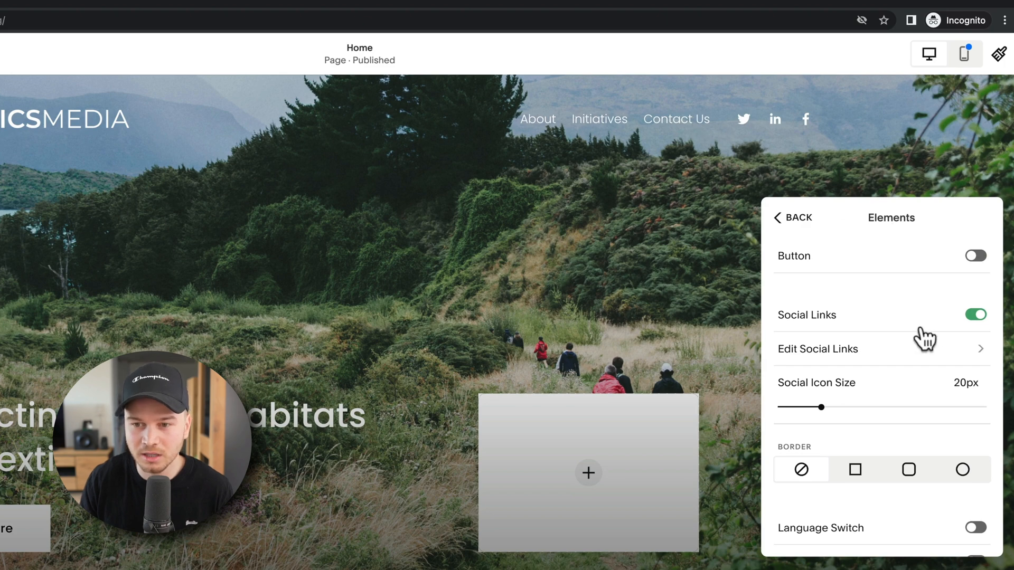
click(975, 315)
click(974, 289)
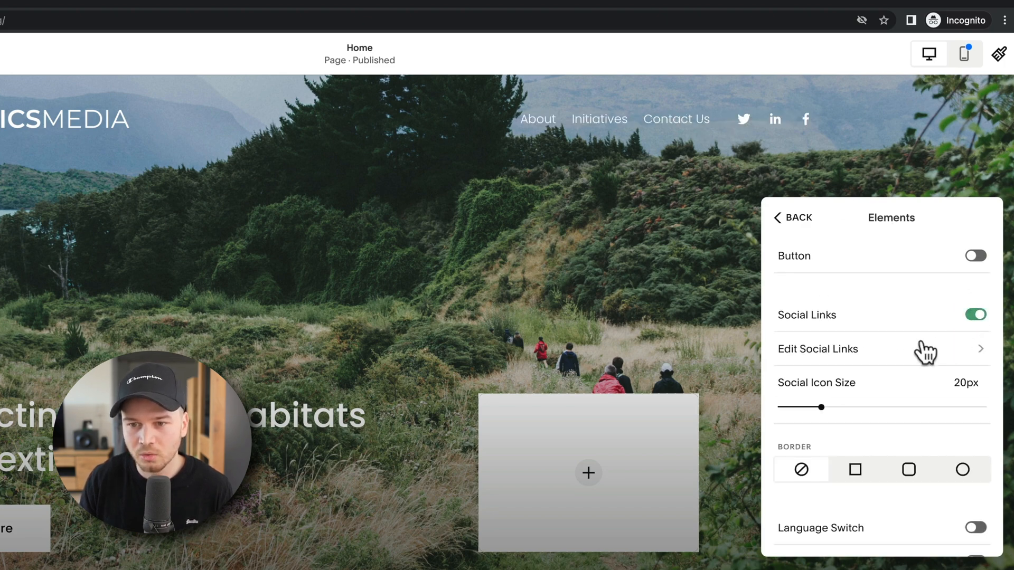
Step: Look over the header's social links, slightly increase the social icon size, and leave the header elements settings
click(868, 355)
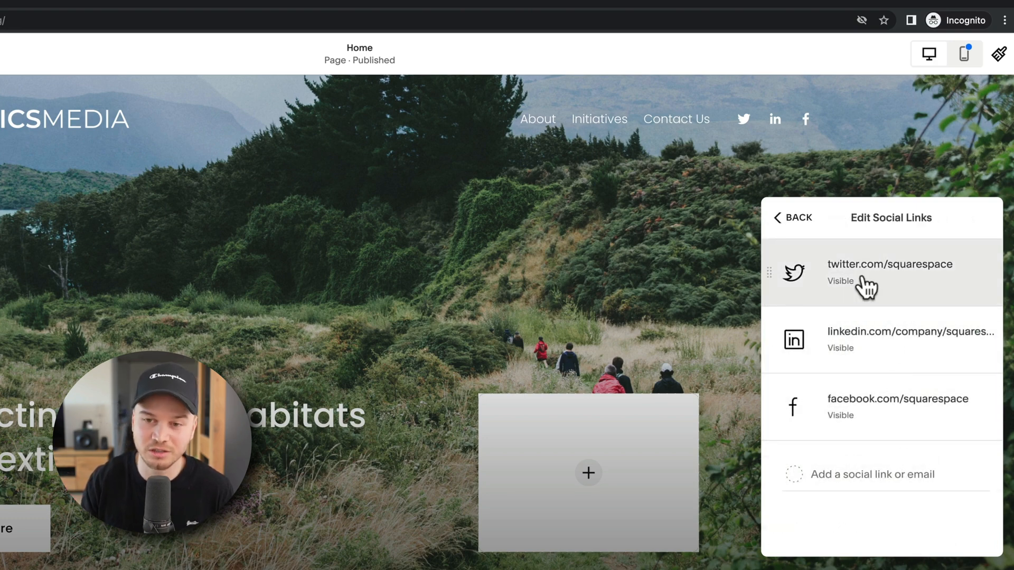
click(790, 225)
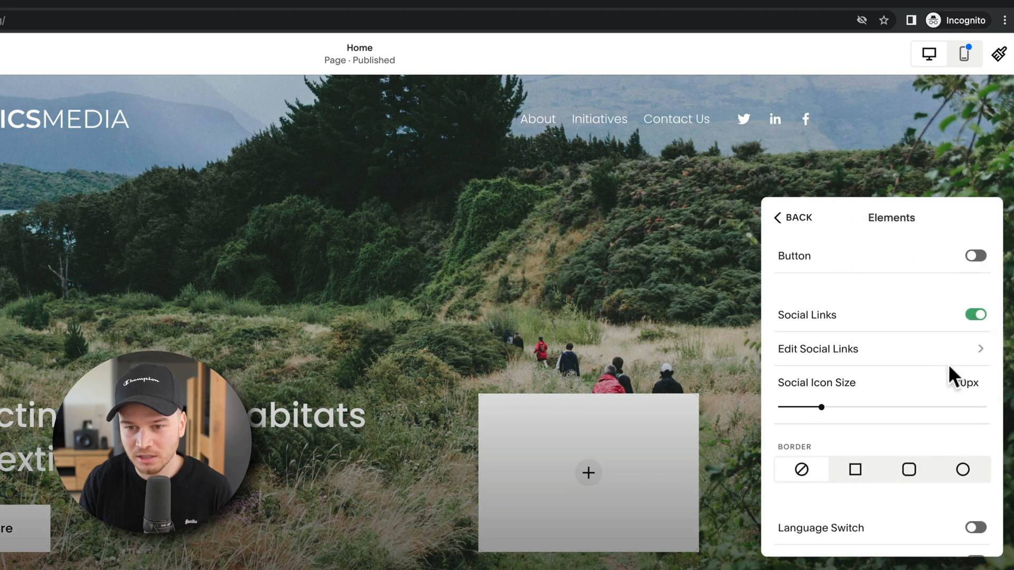
drag(823, 408, 845, 405)
click(791, 223)
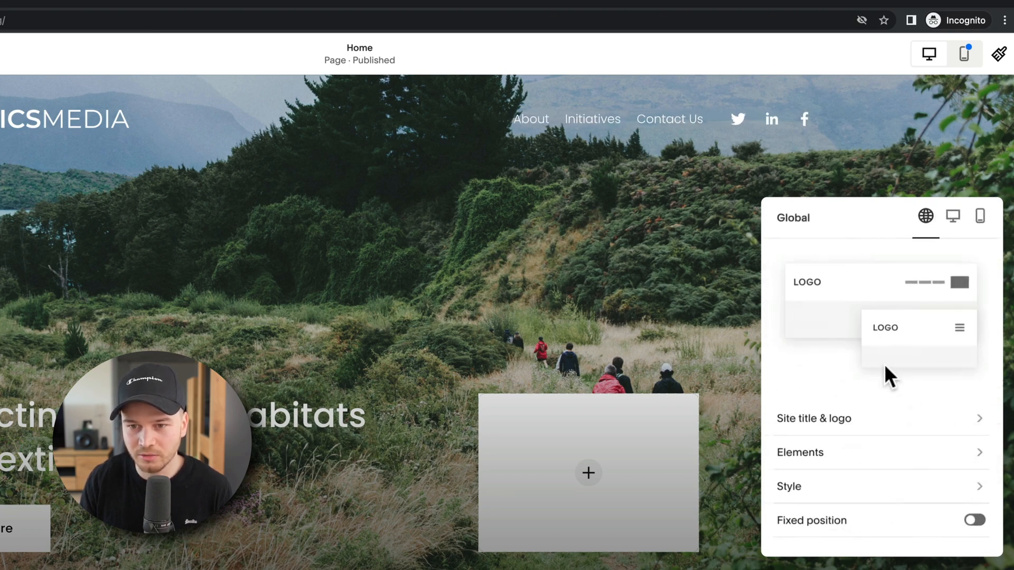
Step: Enable the header's fixed position, try the Solid header style, and set the style to Gradient
click(974, 520)
scroll(828, 381, down, 2)
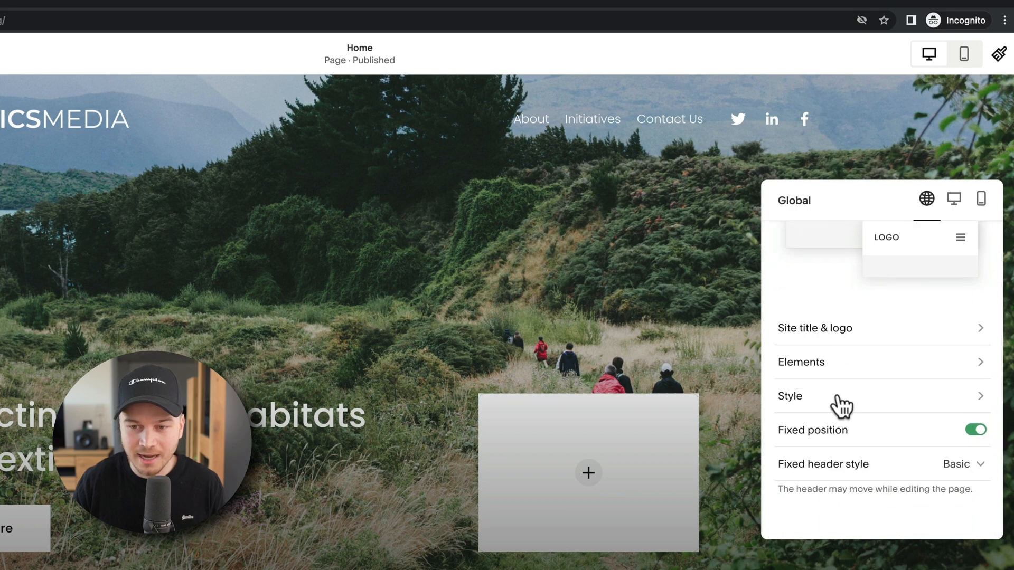
click(839, 402)
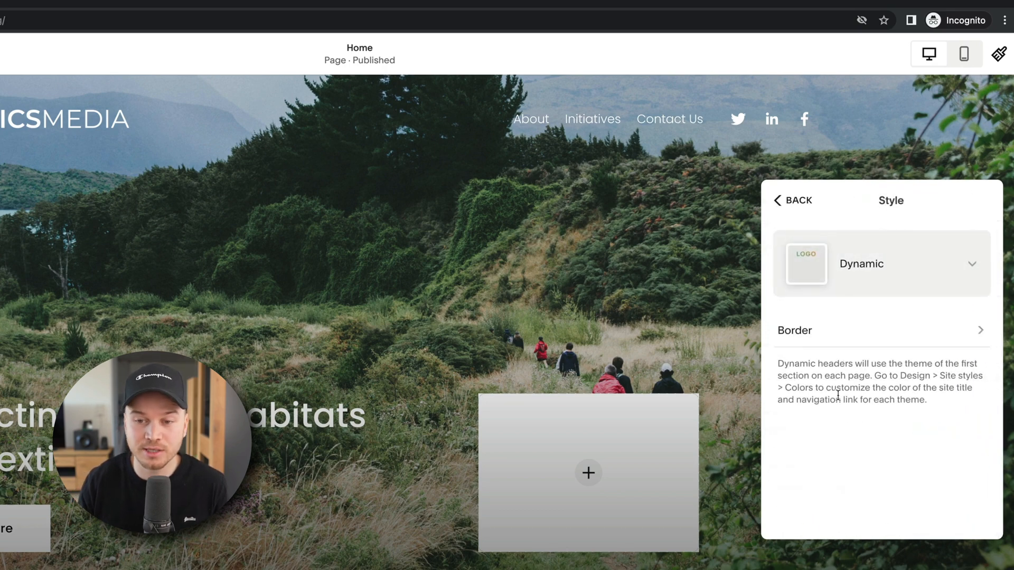
click(912, 277)
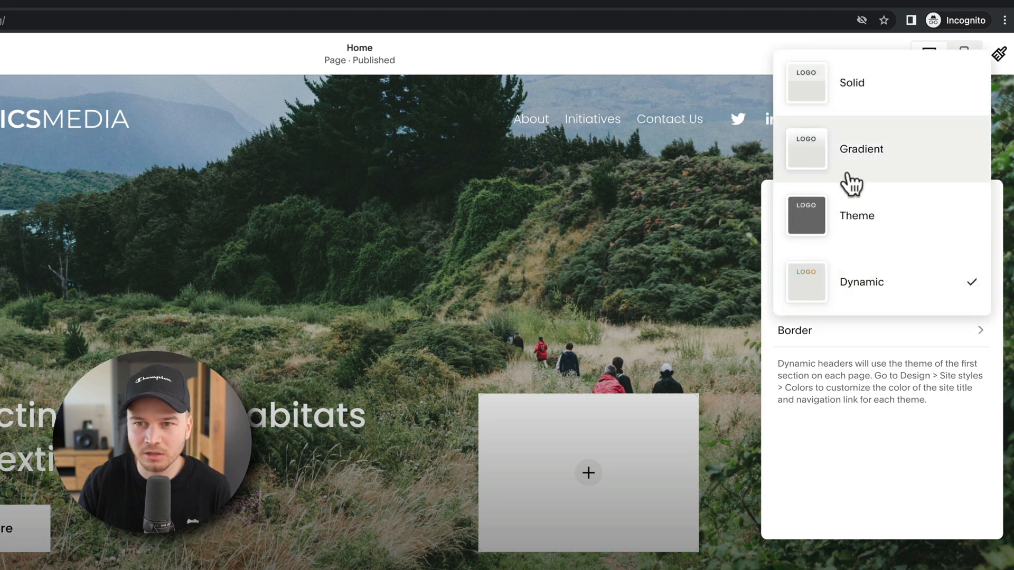
click(864, 110)
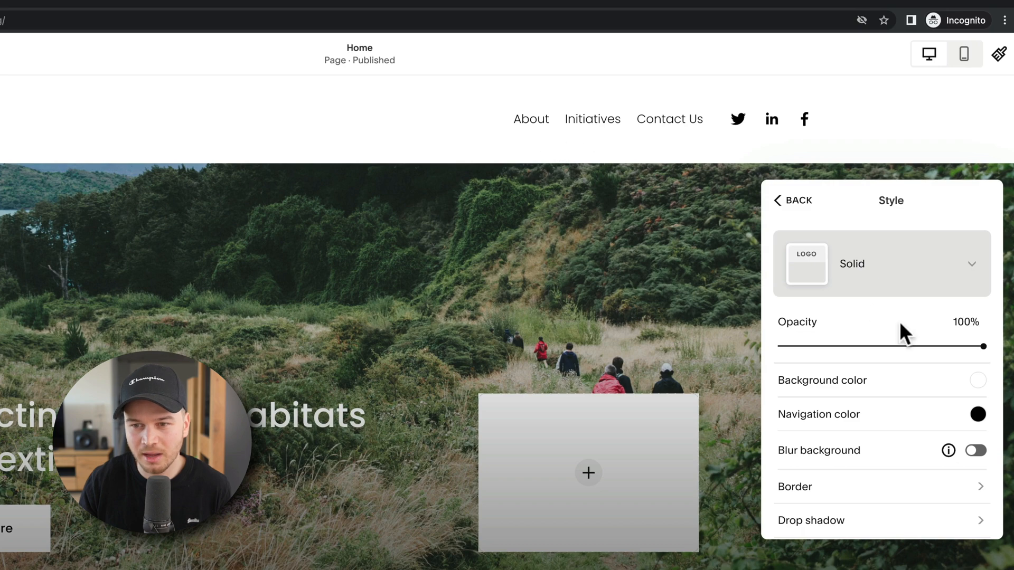
click(882, 281)
click(851, 344)
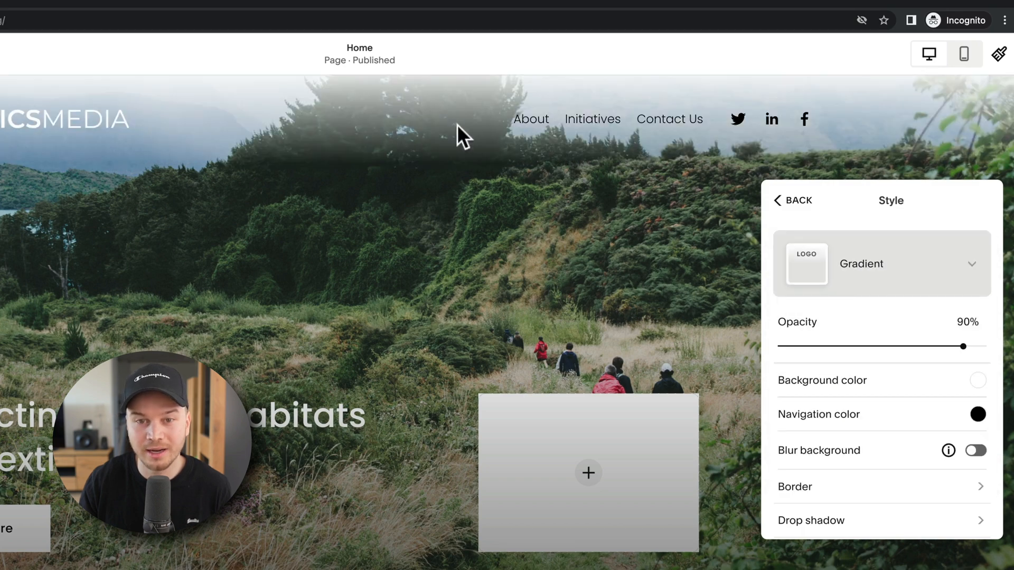
click(857, 205)
Step: Switch the header's fixed position off and back on, and close the header settings
scroll(886, 449, down, 2)
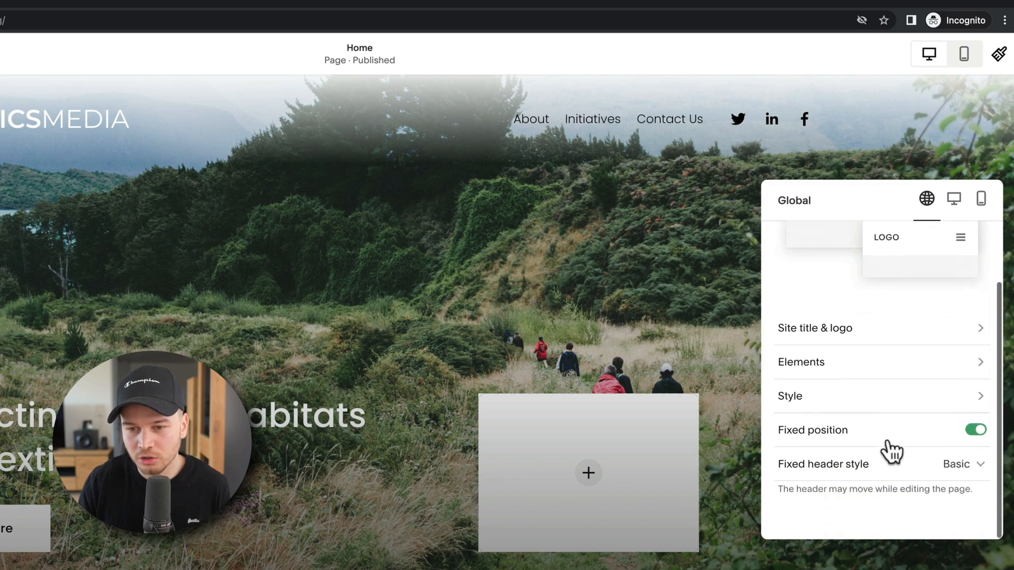
click(976, 429)
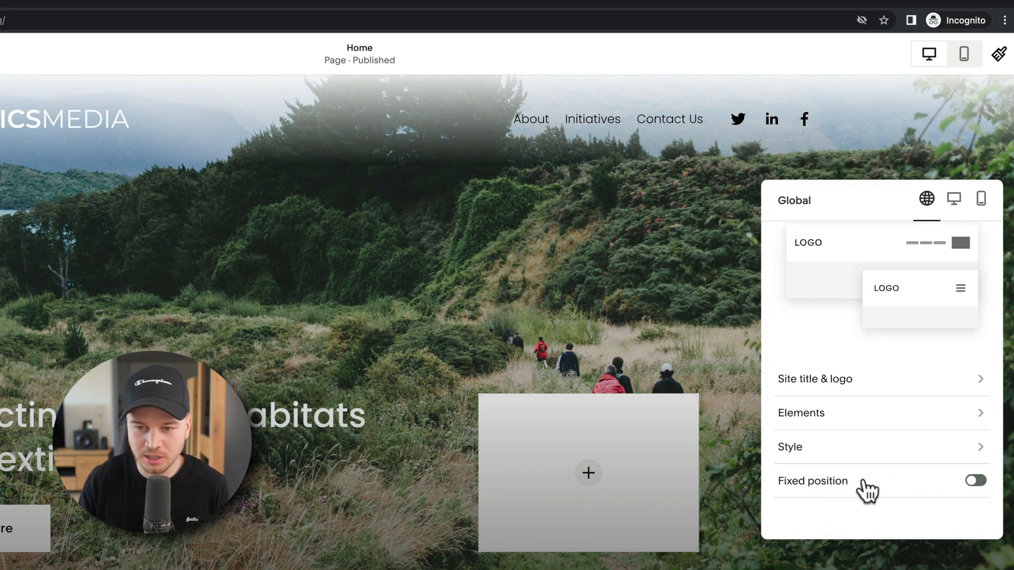
click(975, 480)
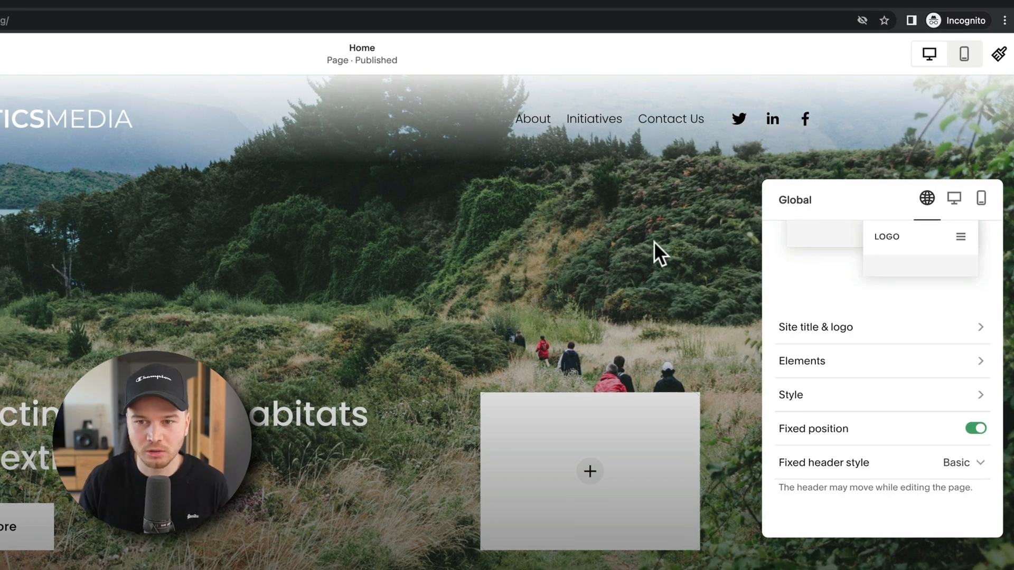
click(654, 242)
scroll(464, 219, down, 2)
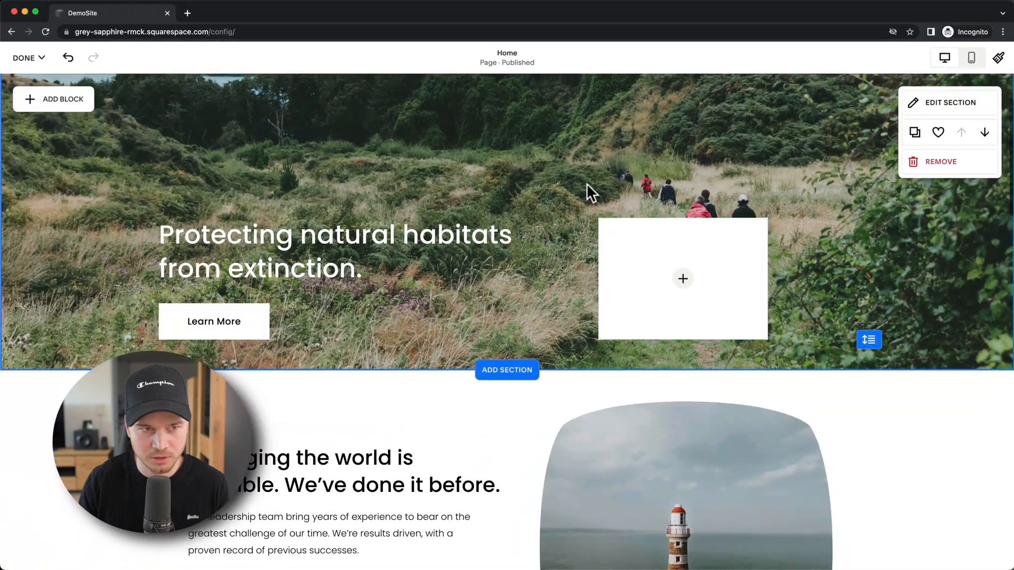
scroll(16, 82, up, 2)
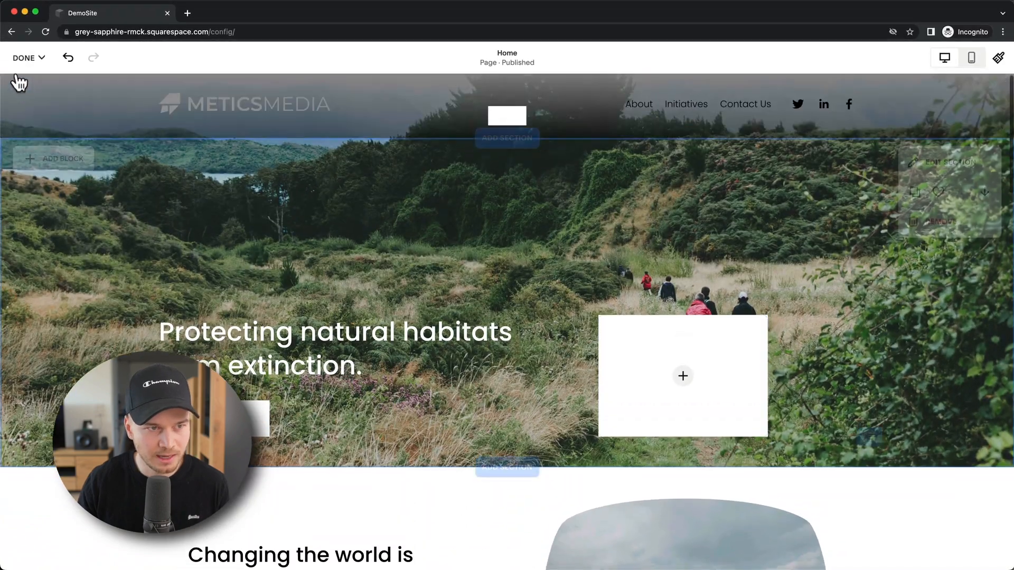
Step: Save the page changes, exit the editor, and check the fixed header along the home page
click(23, 58)
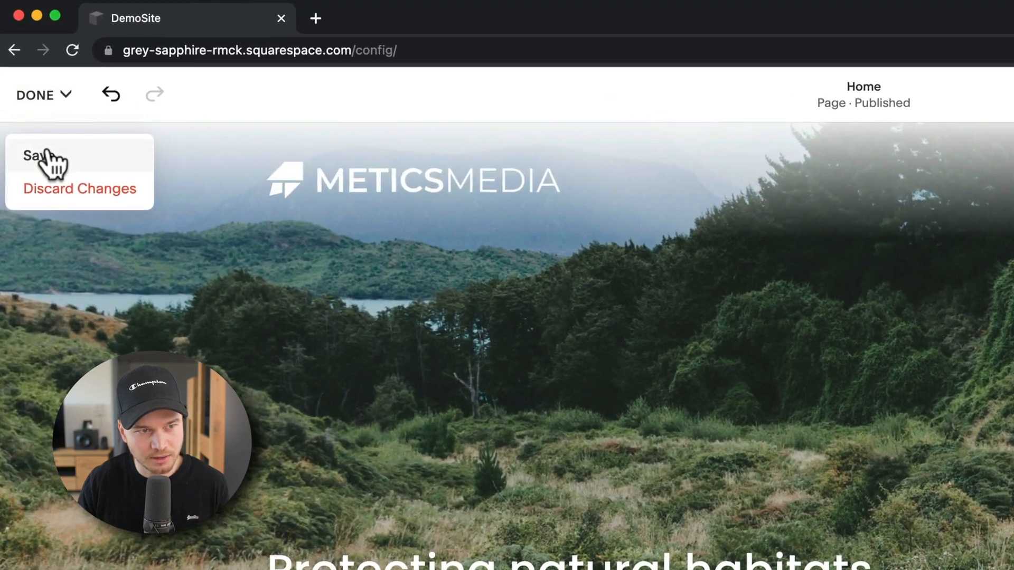
click(25, 93)
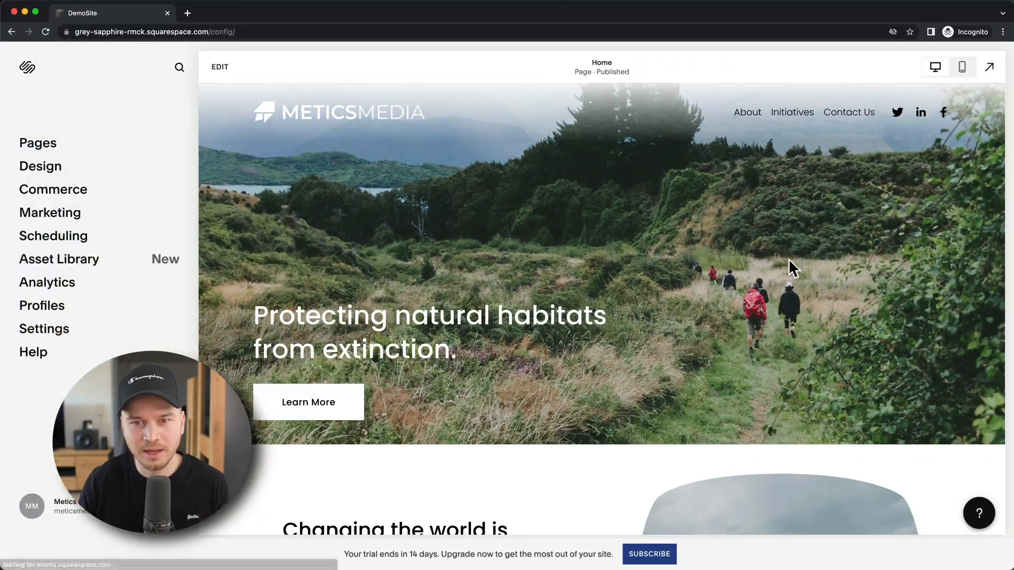
scroll(790, 259, down, 10)
scroll(791, 259, down, 5)
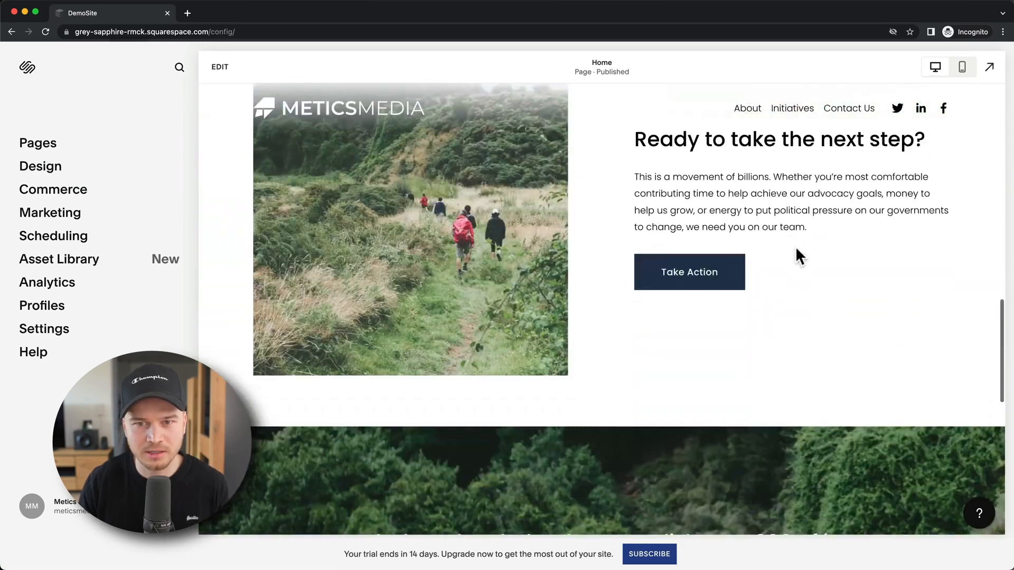
scroll(608, 108, up, 4)
scroll(727, 107, up, 10)
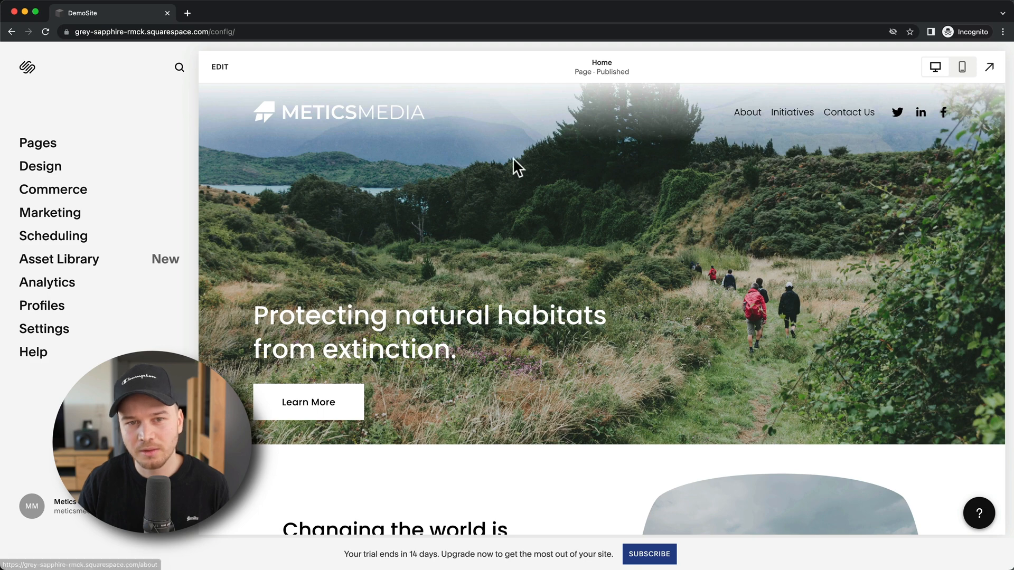
Step: Reopen the home page for editing and switch off the site header's fixed position
click(215, 67)
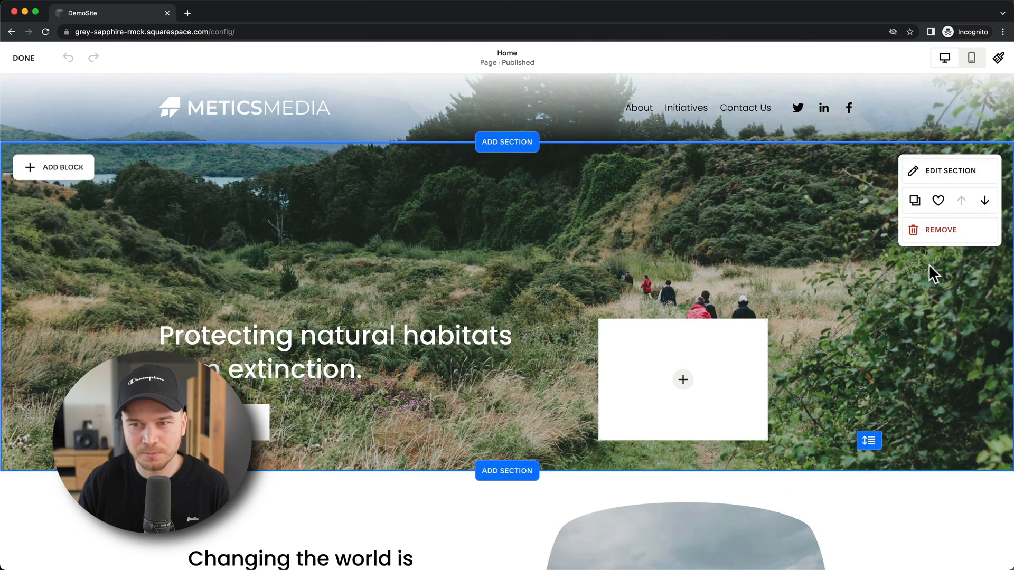
mouse_move(664, 95)
click(513, 121)
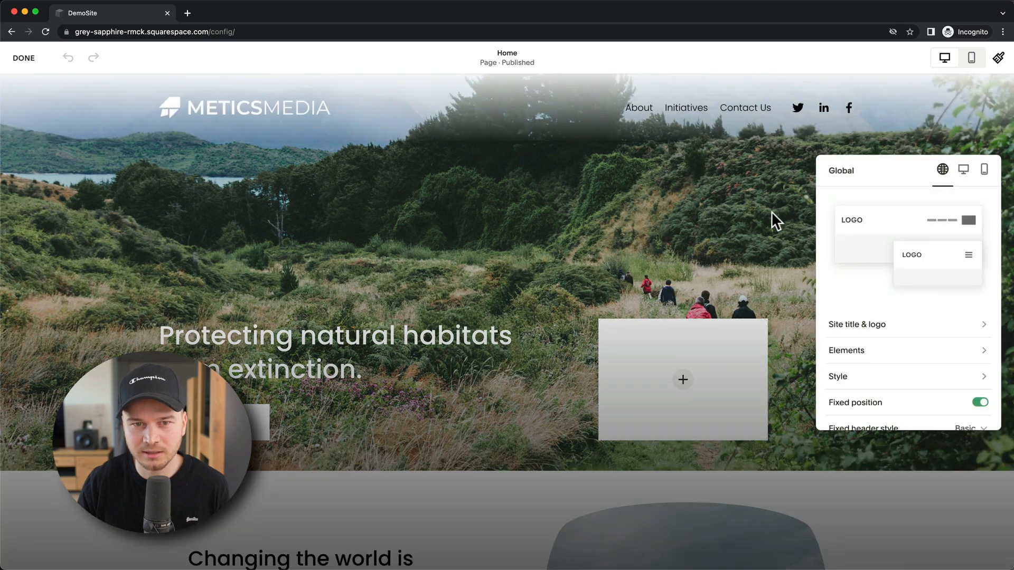
scroll(905, 327, down, 2)
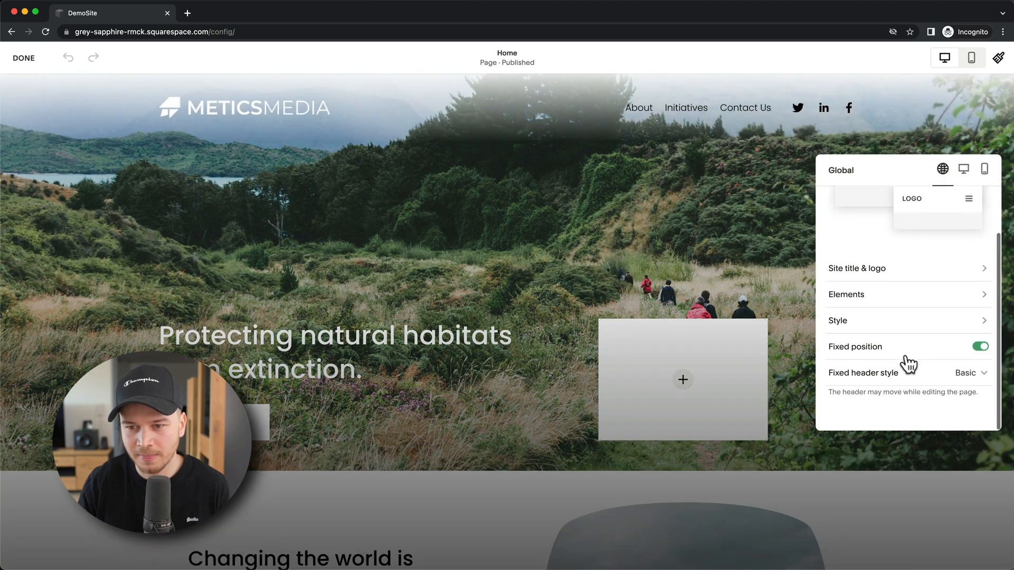
click(981, 348)
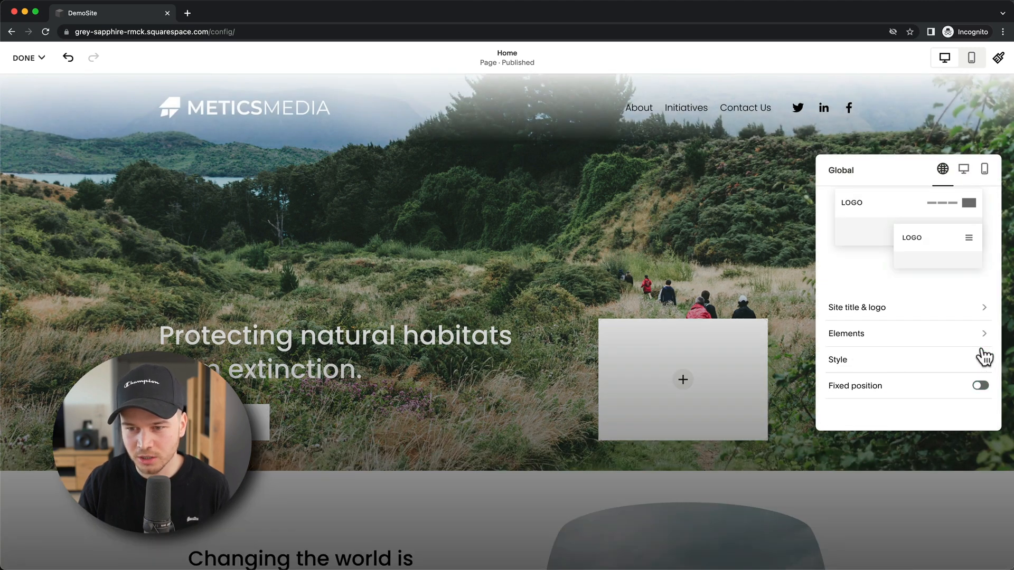
Step: Set the site header's style to Dynamic and close the header settings
click(912, 370)
click(903, 232)
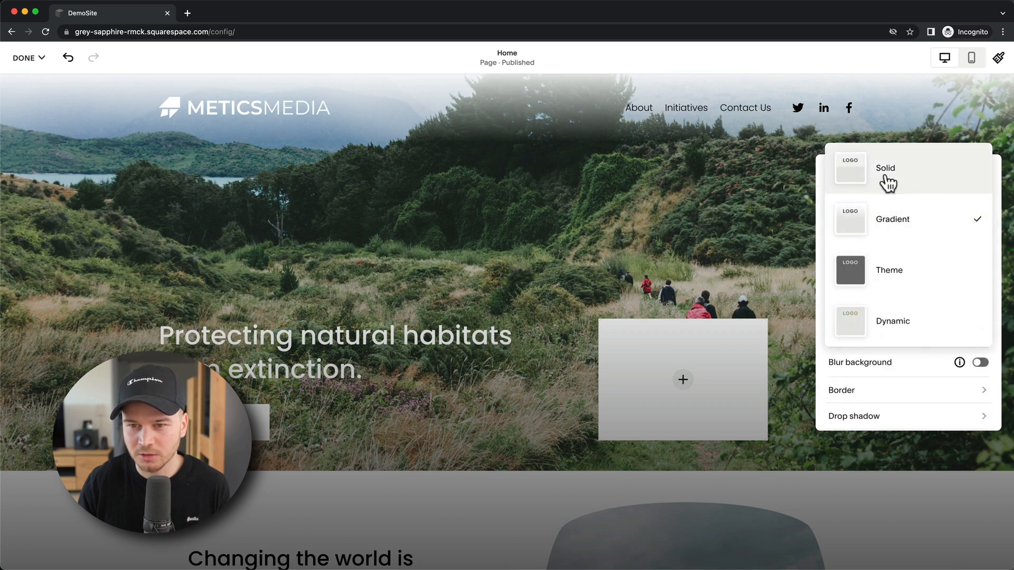
click(911, 347)
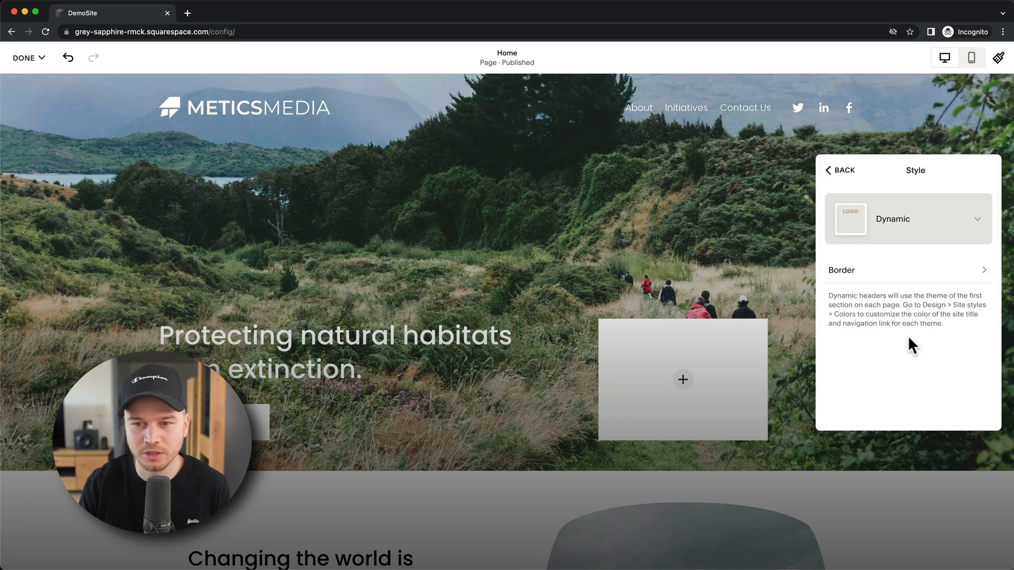
click(841, 171)
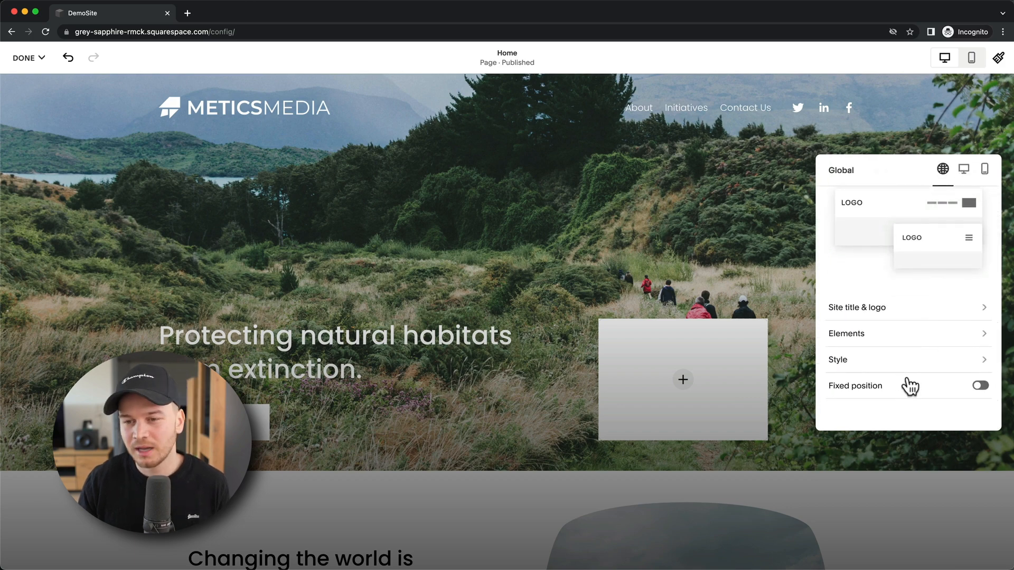
click(769, 267)
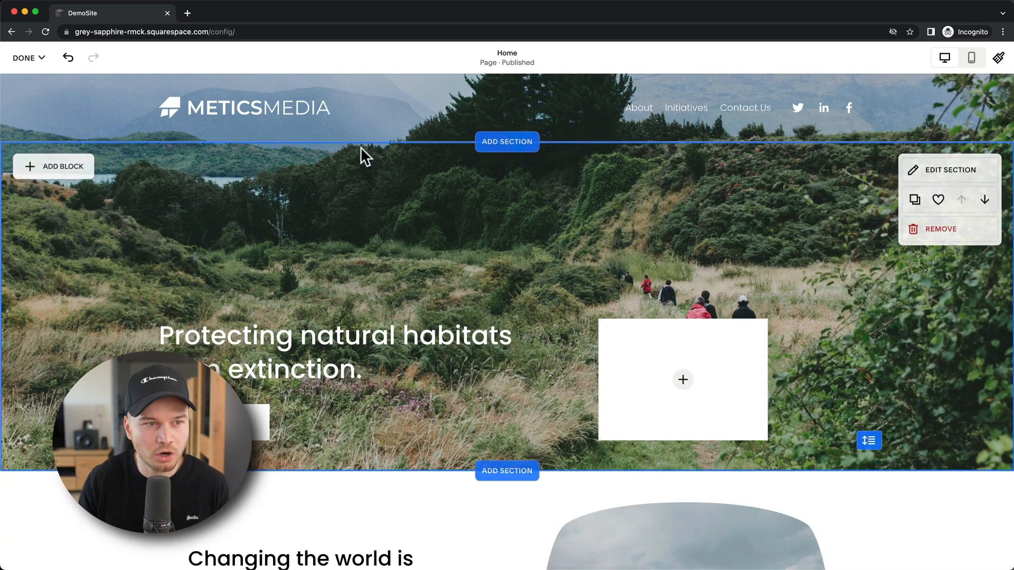
Step: Save the page changes and check the header in the full-screen preview of the home page, then return from it
click(21, 59)
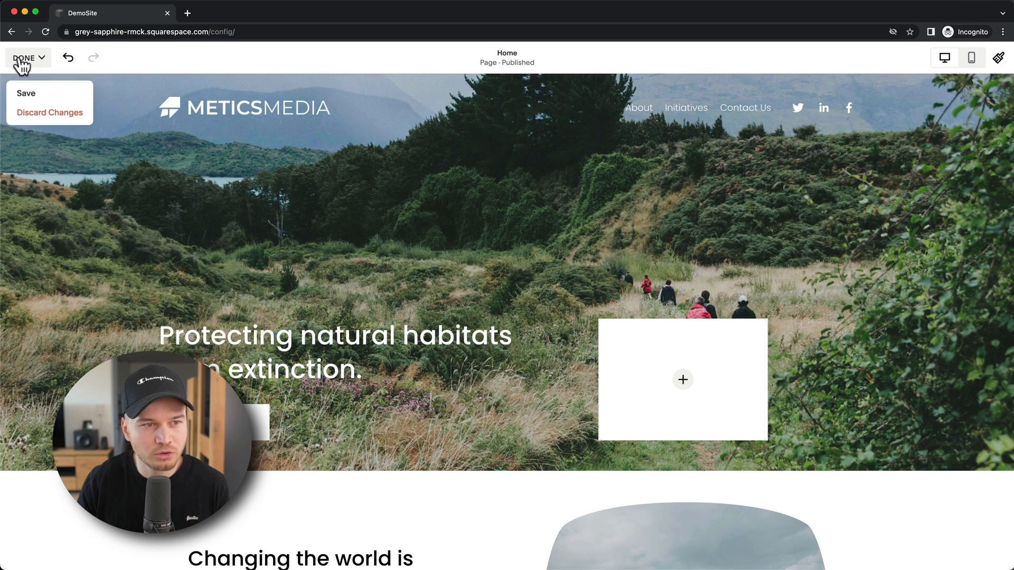
click(24, 93)
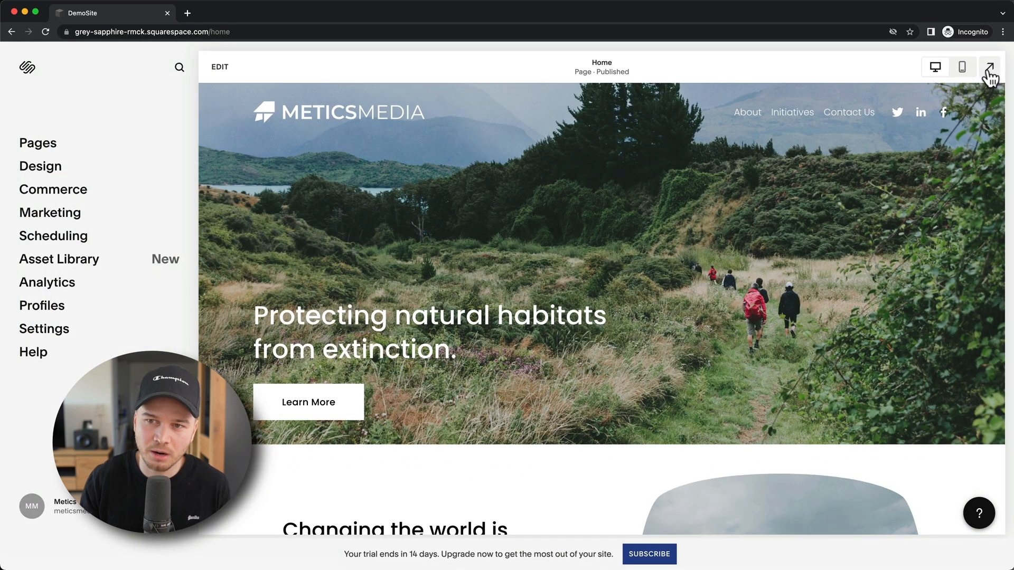
click(988, 68)
scroll(749, 224, down, 7)
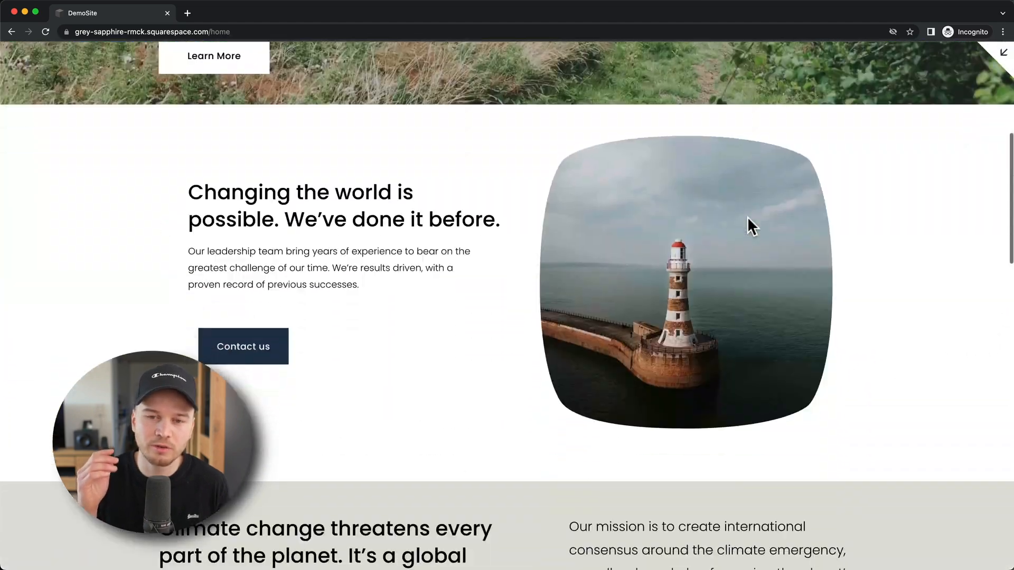
scroll(747, 218, up, 7)
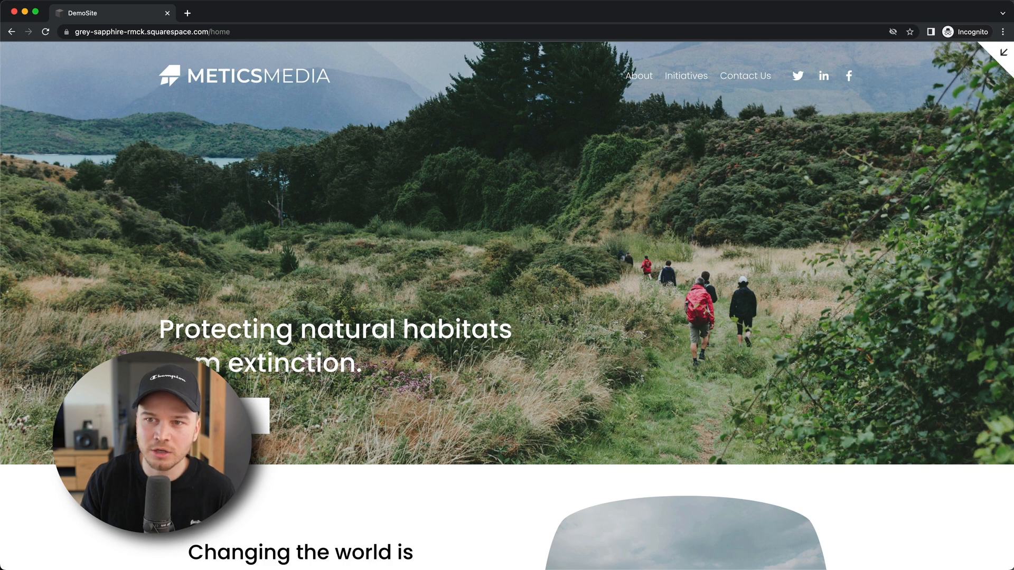
click(1002, 59)
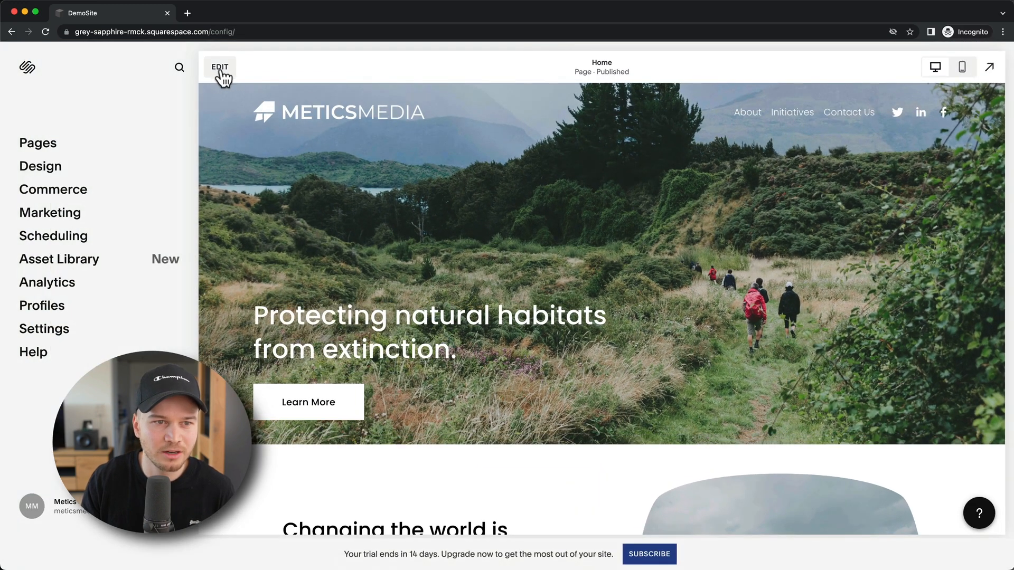
Step: Reopen the home page for editing and look over the header's global settings
click(221, 68)
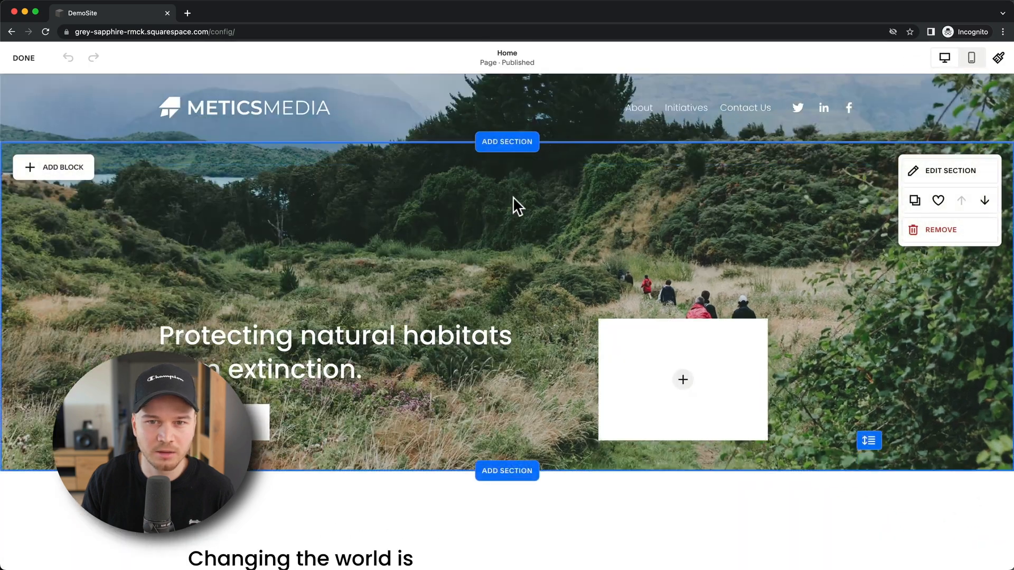
mouse_move(544, 115)
click(515, 125)
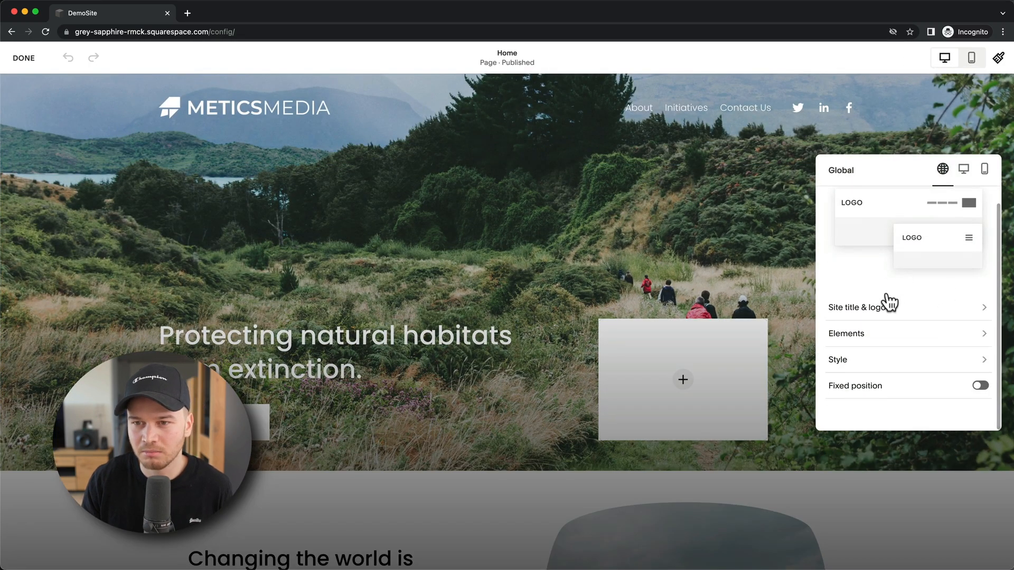
click(835, 192)
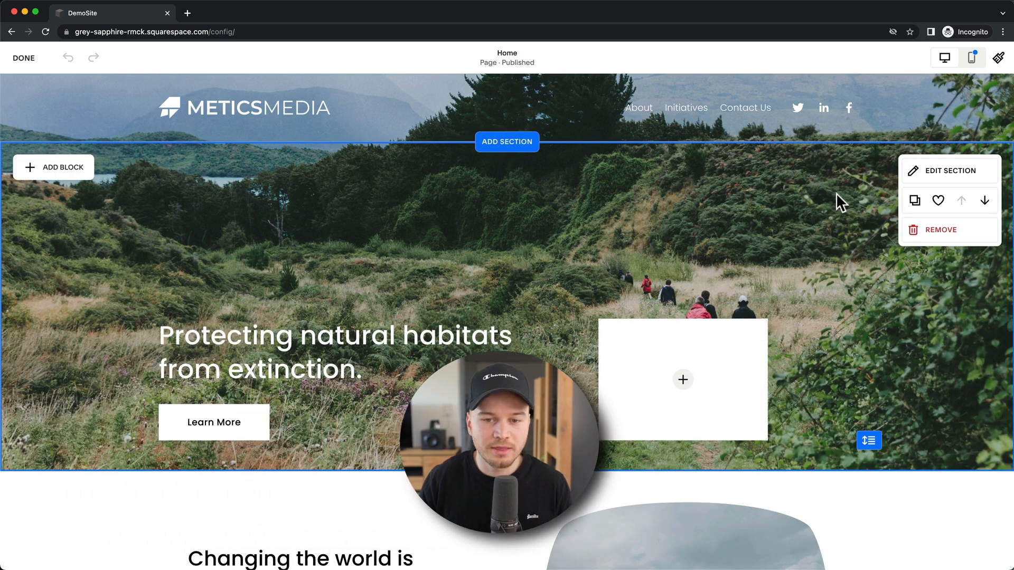
Step: Open the site footer below the sign-up section for editing
scroll(776, 286, down, 9)
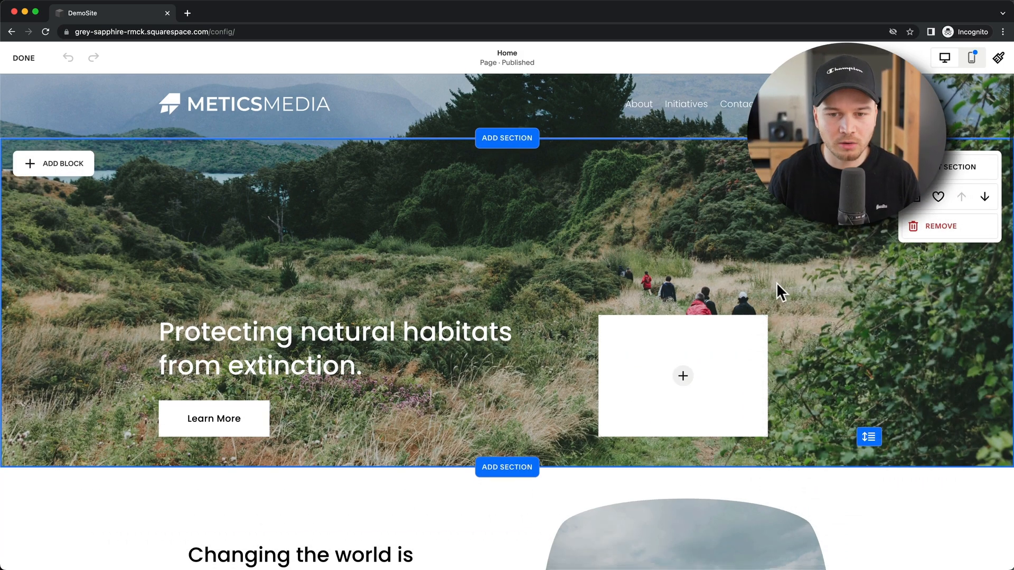
scroll(756, 299, down, 20)
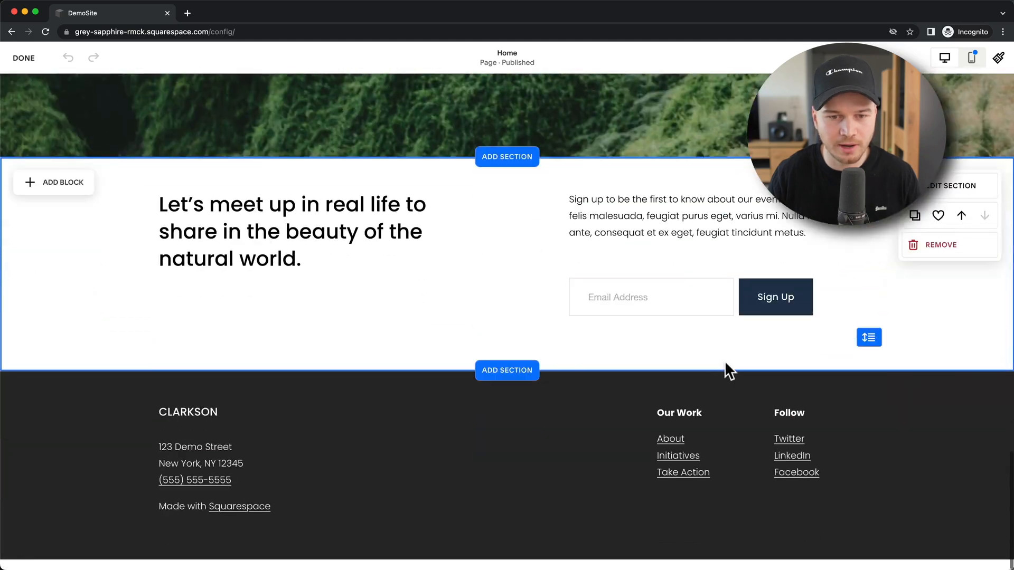
mouse_move(621, 425)
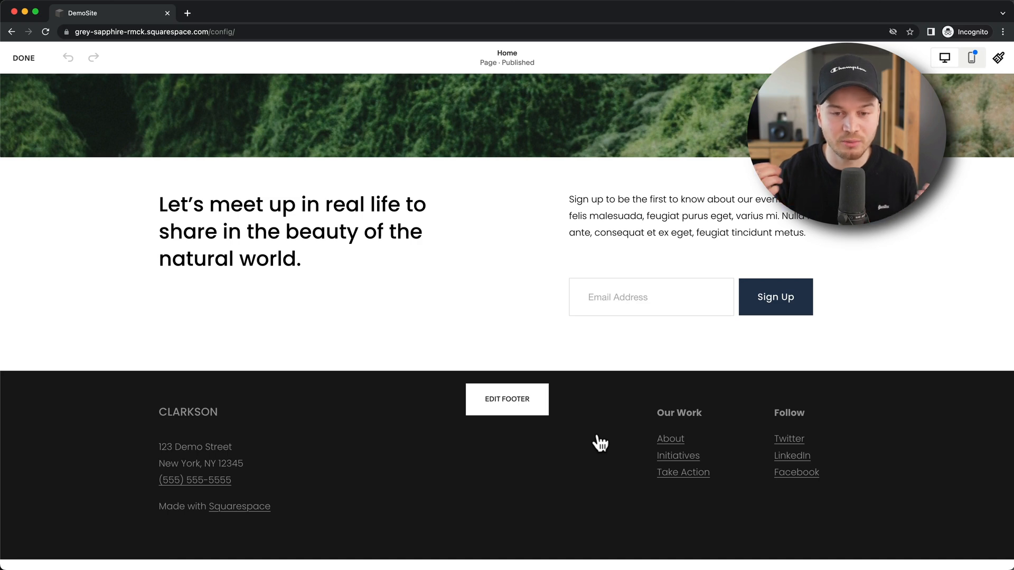
click(509, 401)
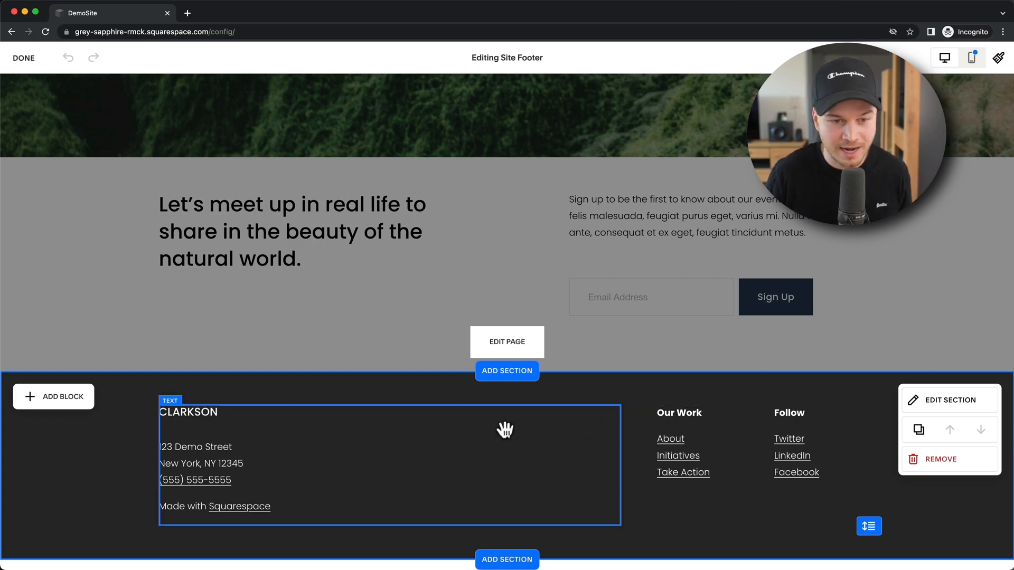
Step: Replace the address and phone lines in the footer's CLARKSON text block with "ufboqufboqfbq"
click(202, 427)
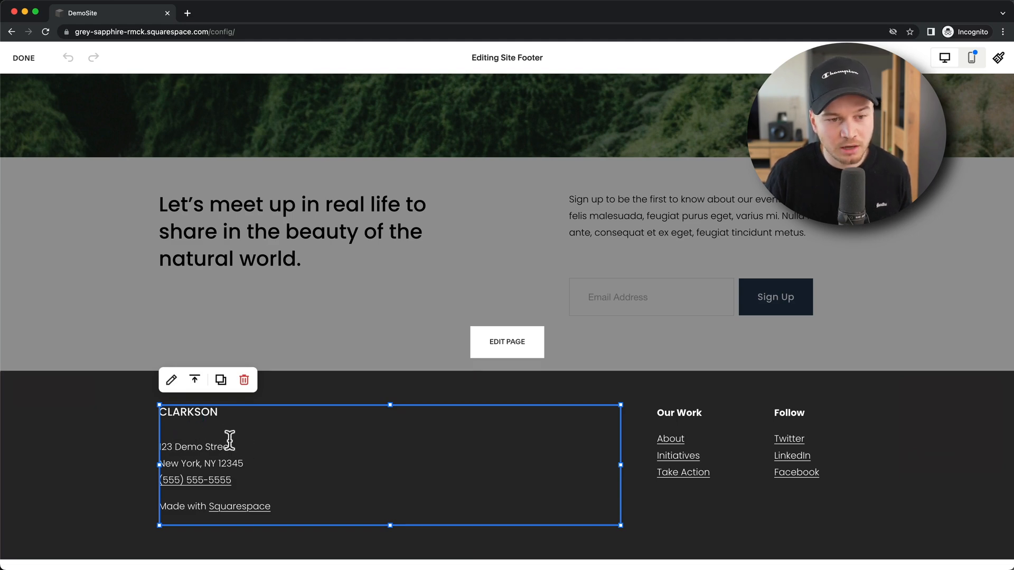
drag(246, 446, 185, 448)
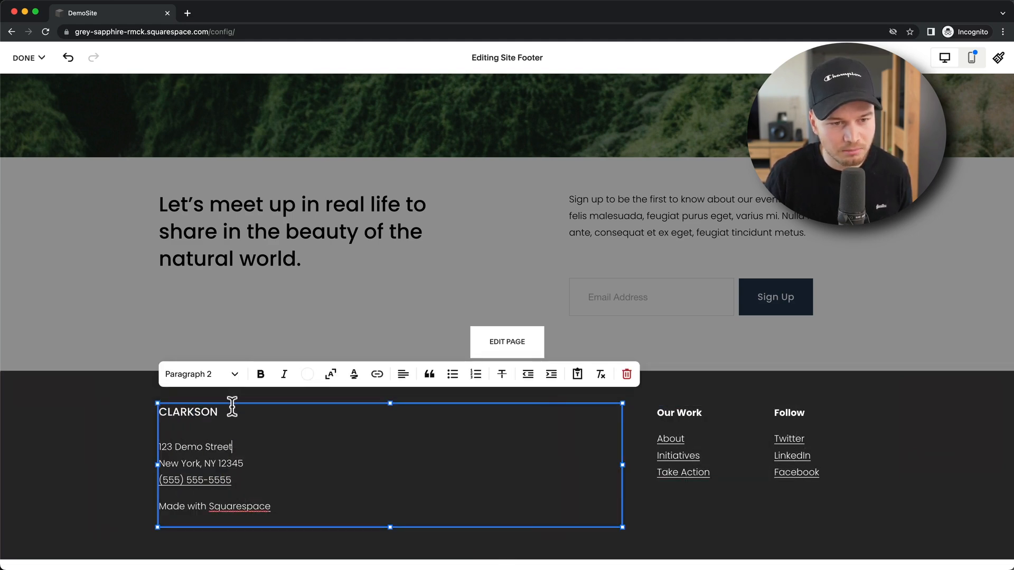
triple_click(189, 446)
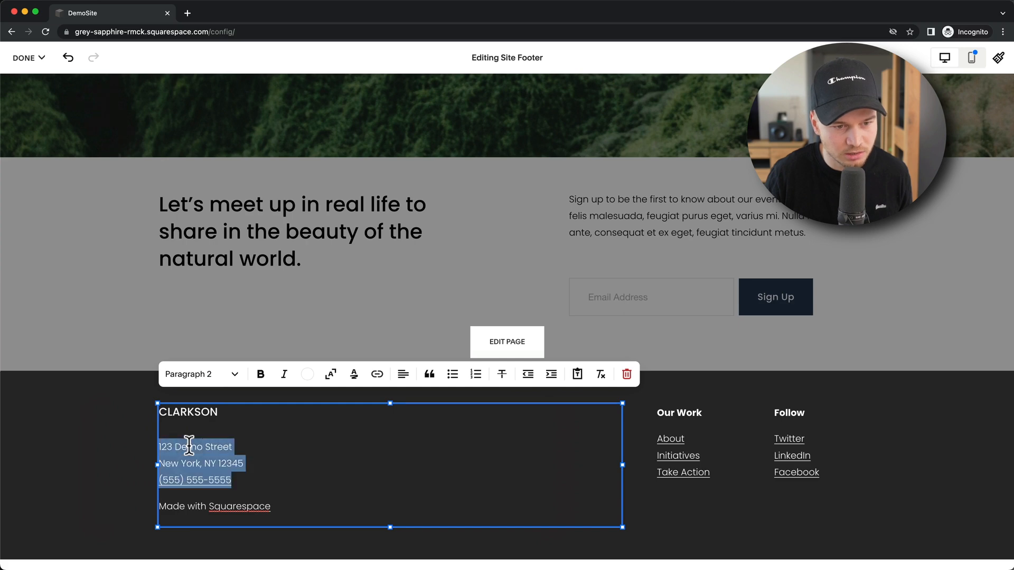
text(ufboqufboqfbq)
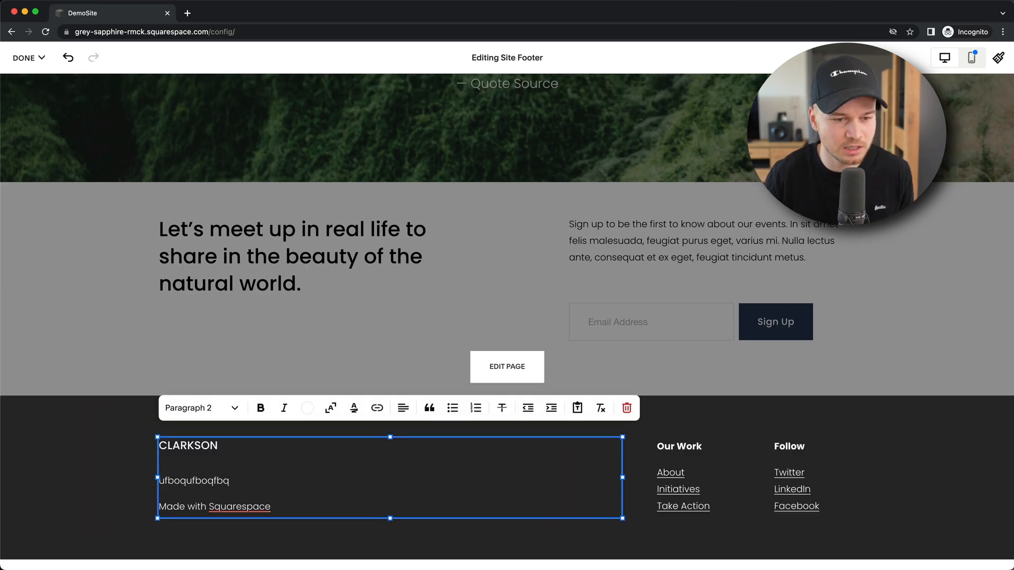
Step: Replace the "About" entry under Our Work in the footer with "fefewfe"
click(696, 469)
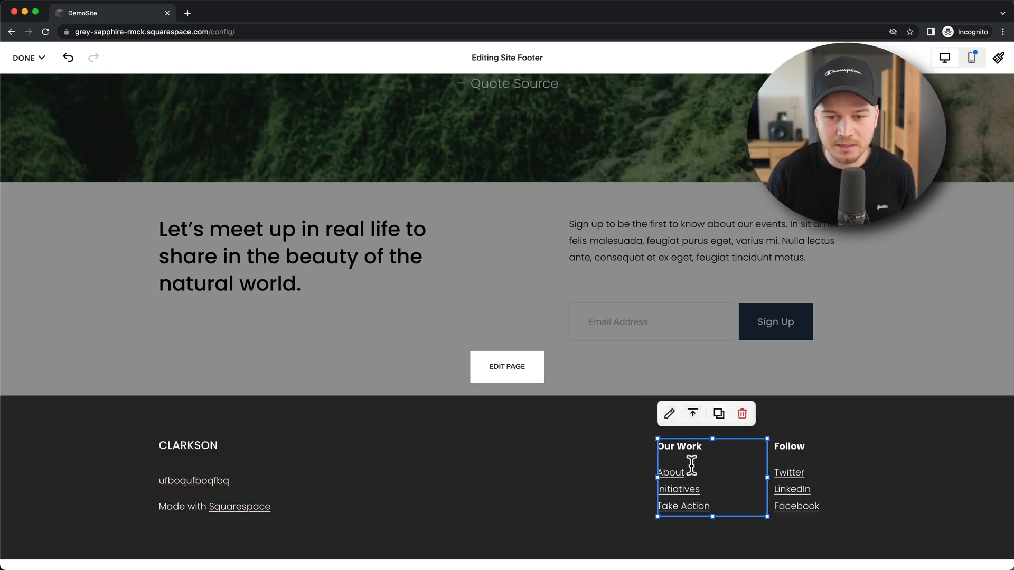
click(694, 473)
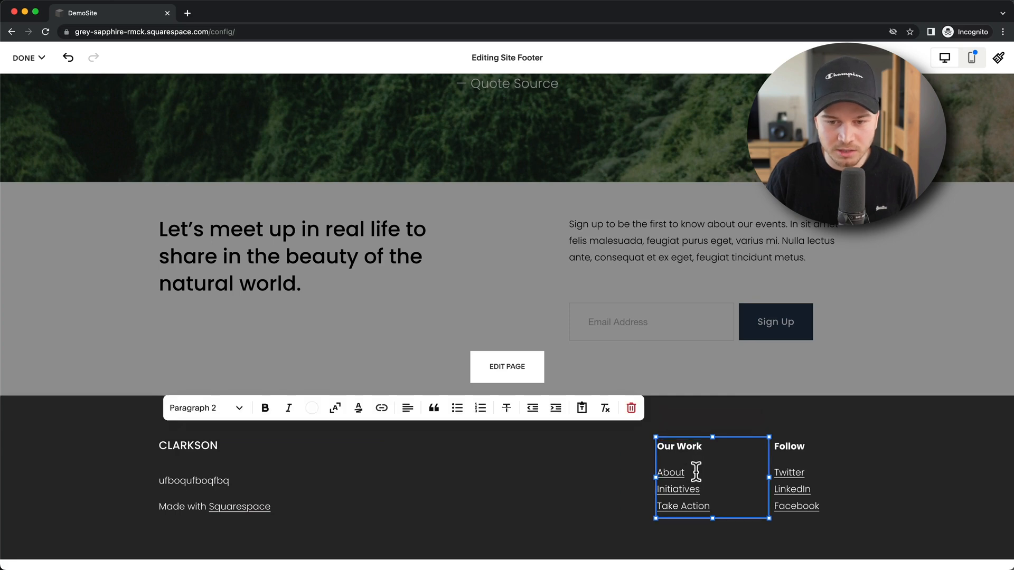
drag(696, 472, 688, 471)
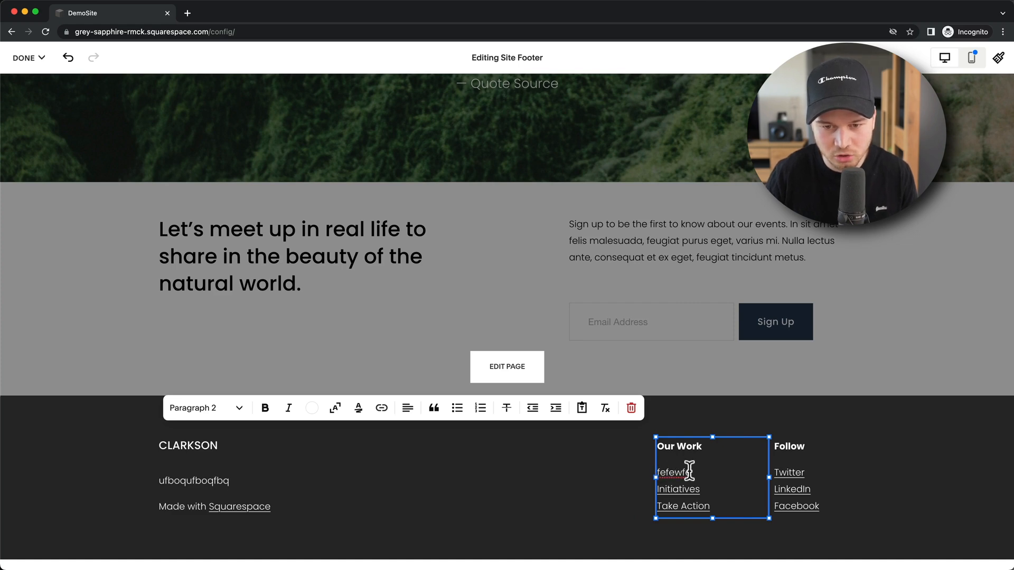
Step: Try linking the footer text "fefewfe" to the /home page, and leave the link settings without saving
drag(689, 470, 680, 470)
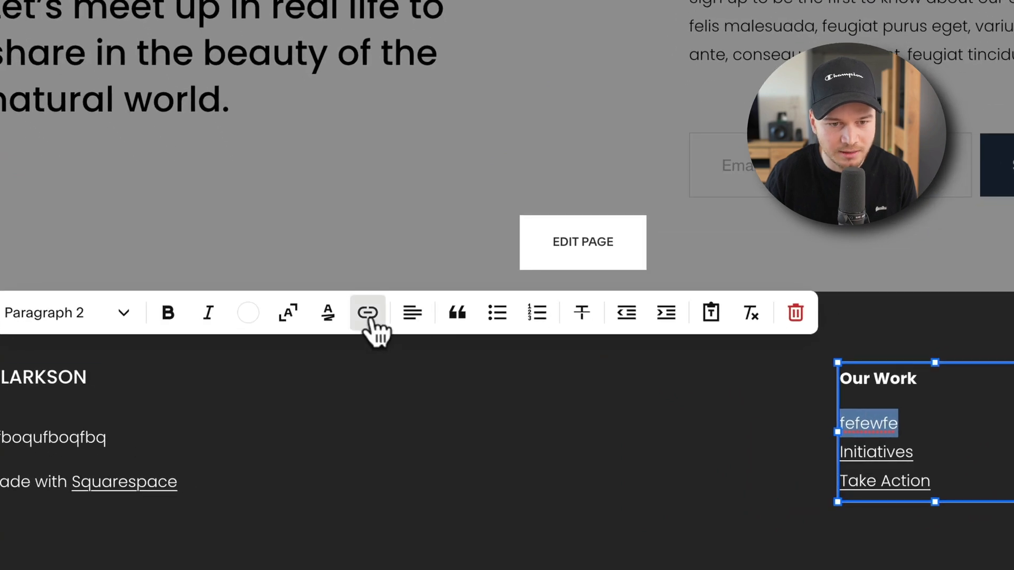
click(368, 314)
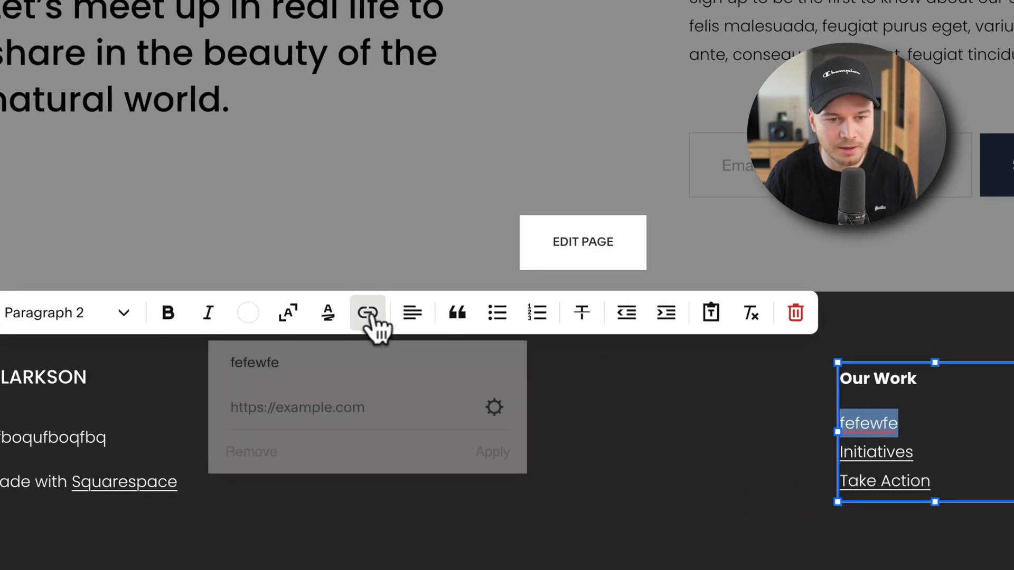
click(318, 407)
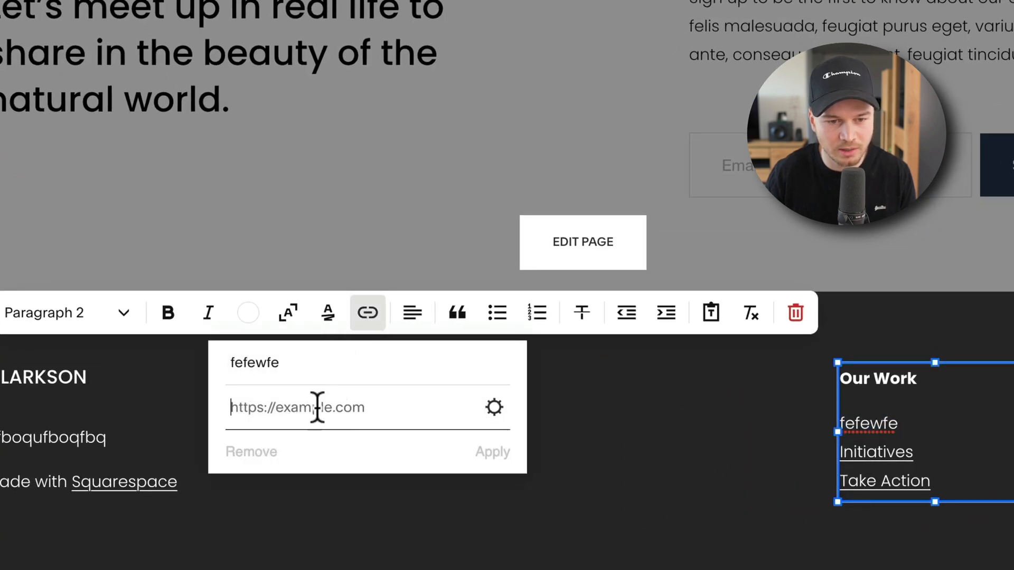
click(494, 407)
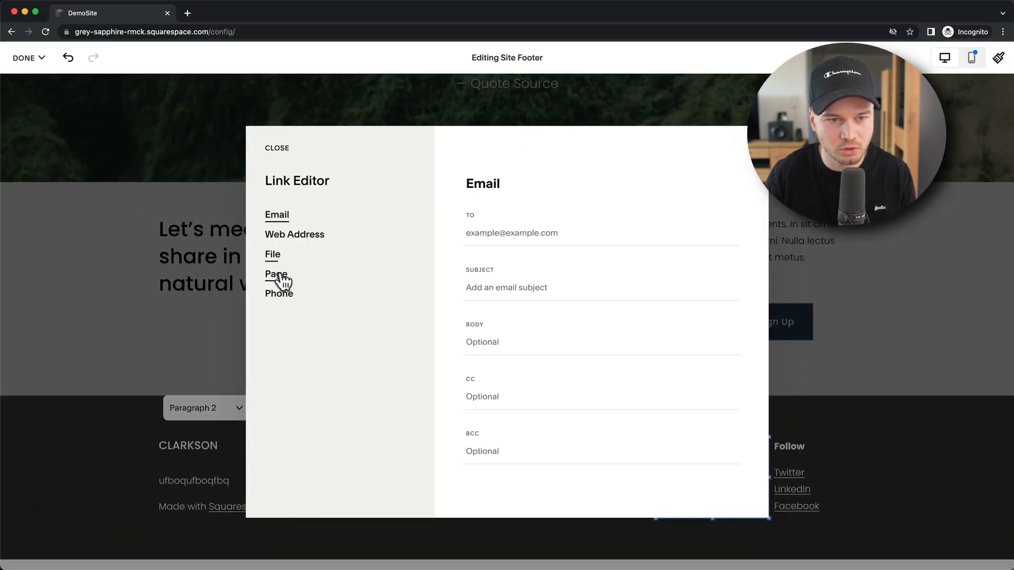
click(276, 274)
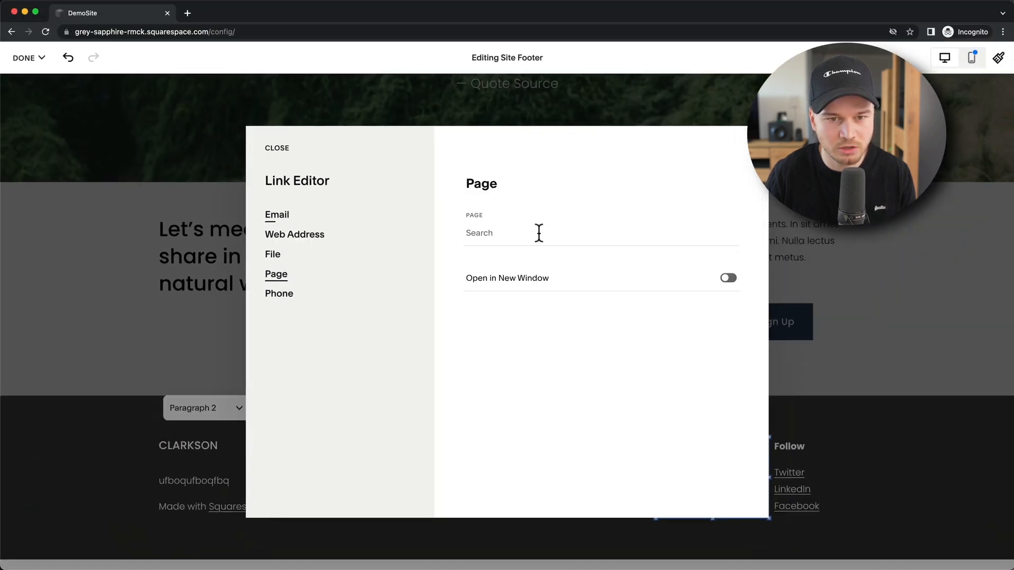
click(550, 237)
click(502, 240)
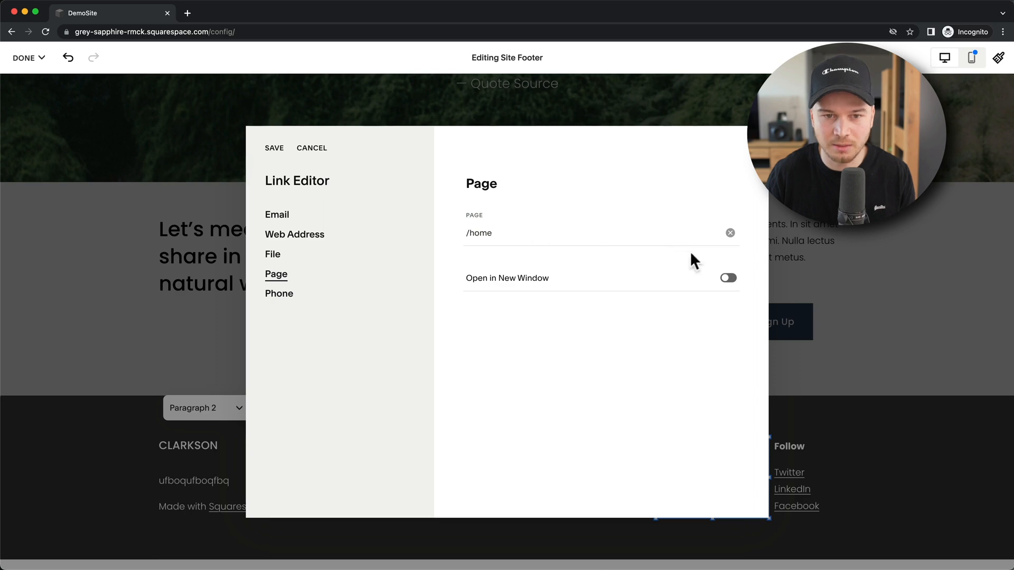
click(902, 433)
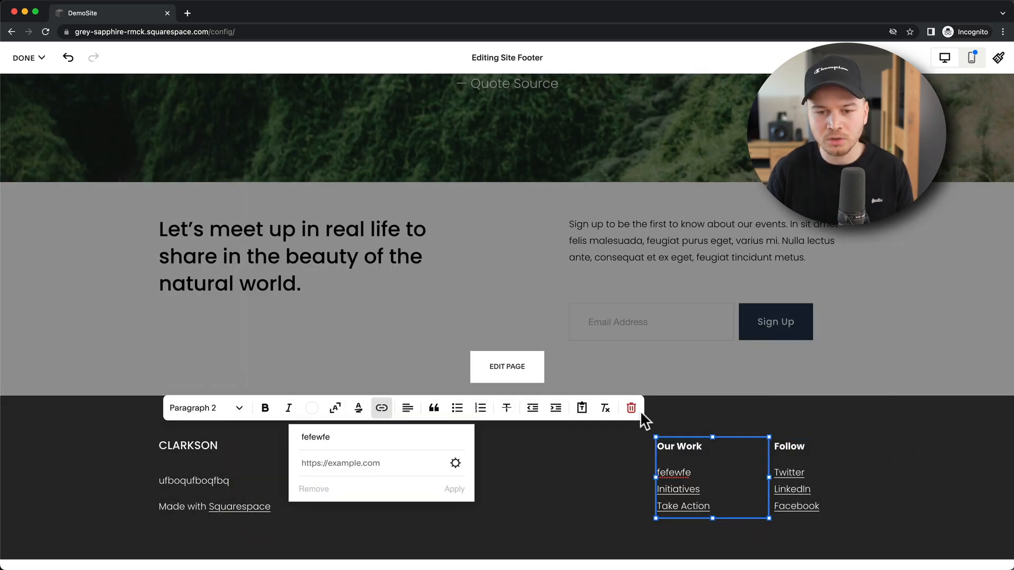
click(642, 473)
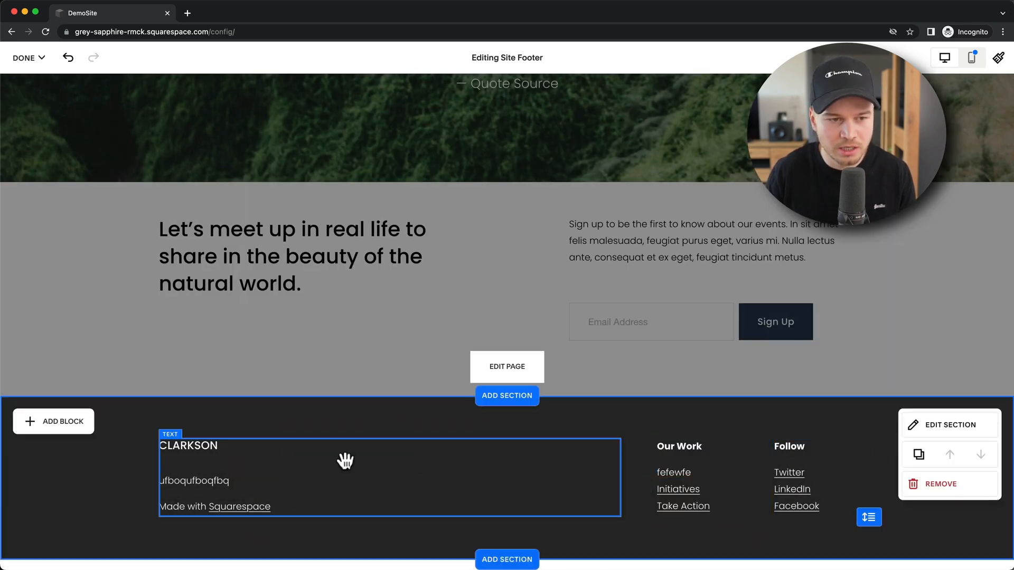
Step: Add an image block to the footer and place it beside the CLARKSON text block
click(66, 431)
click(166, 217)
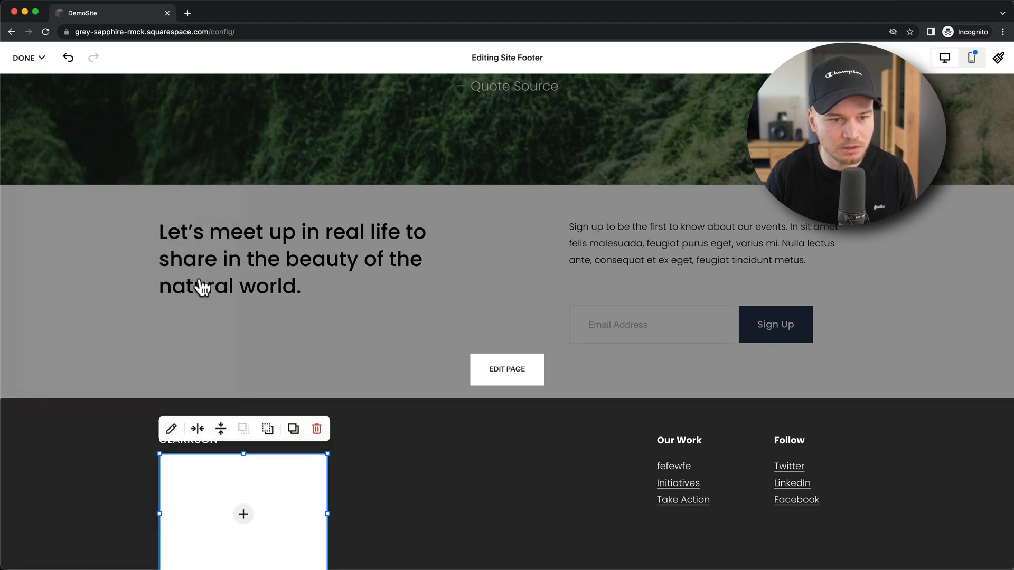
drag(324, 500, 488, 481)
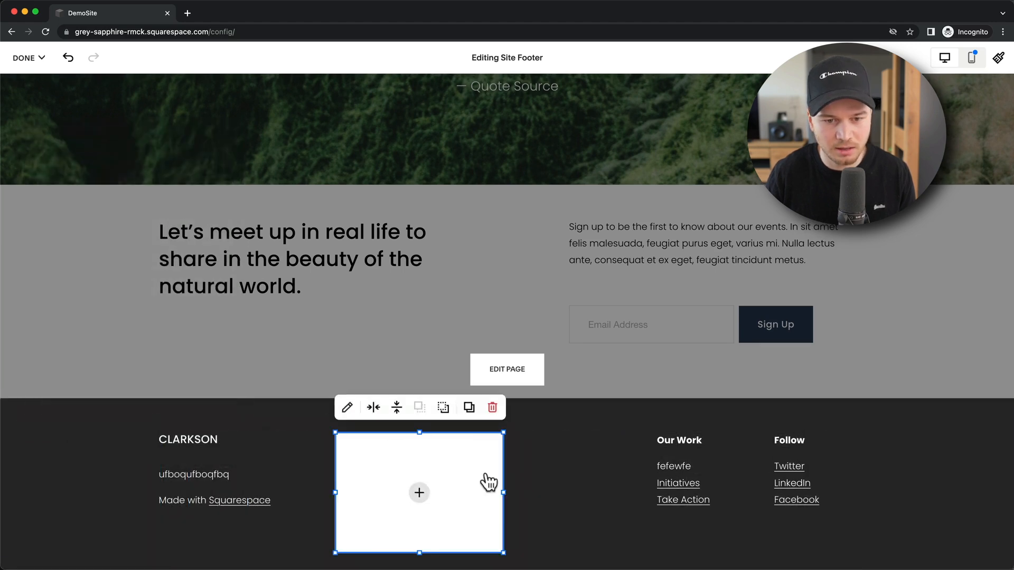
Step: Upload mm_white.png into the footer image block and centre the block between the CLARKSON text and the Our Work column
click(425, 495)
click(384, 279)
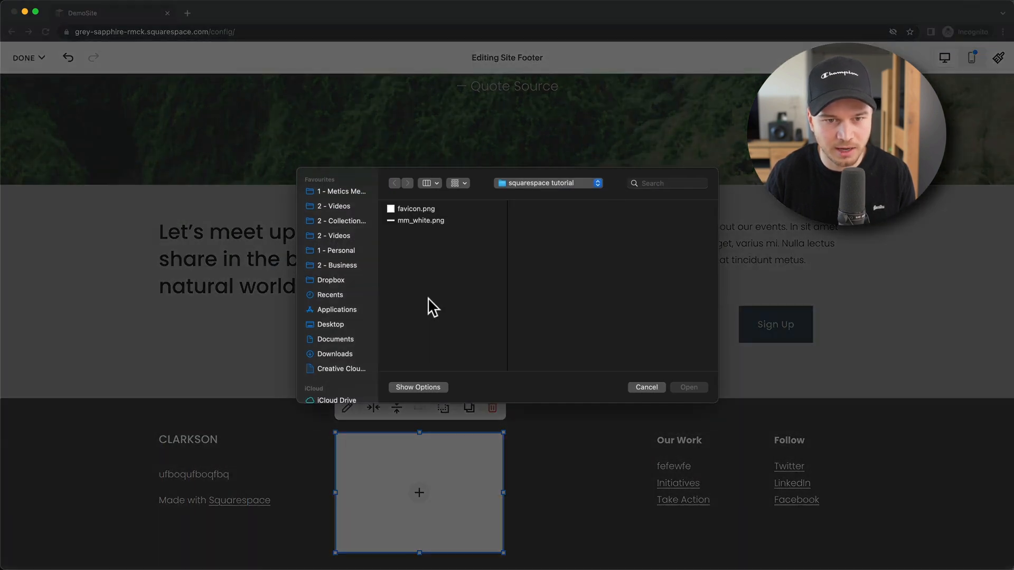
click(425, 221)
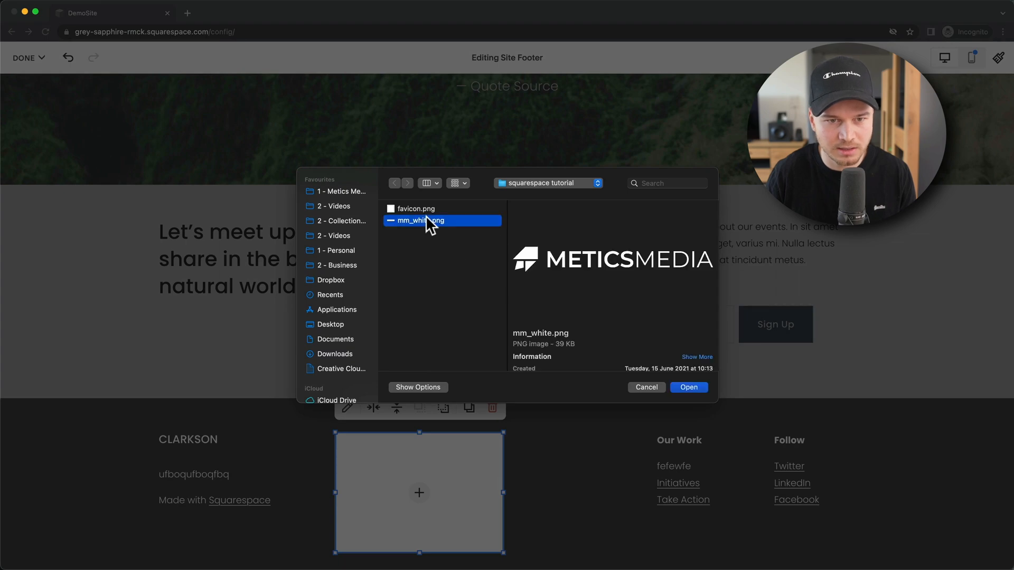
click(689, 388)
drag(448, 491, 530, 461)
drag(533, 465, 534, 465)
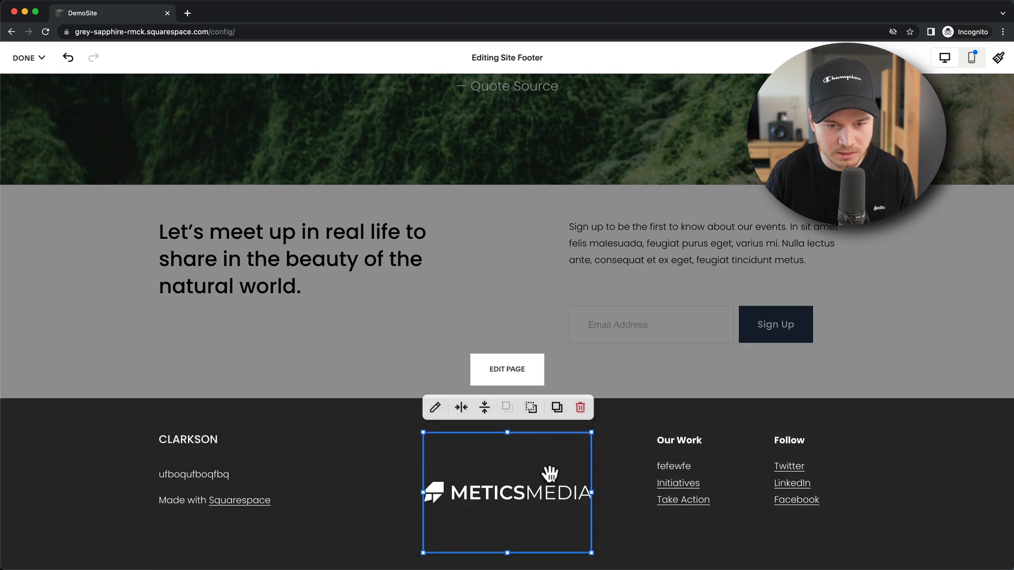
Step: Finish editing the footer and save the changes to the Home page and site footer
click(679, 532)
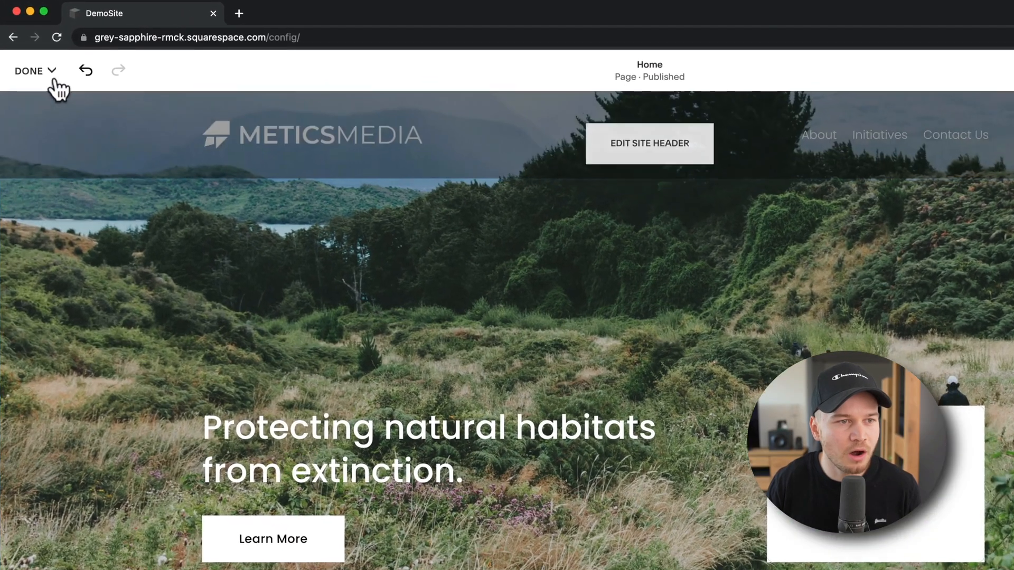
click(29, 56)
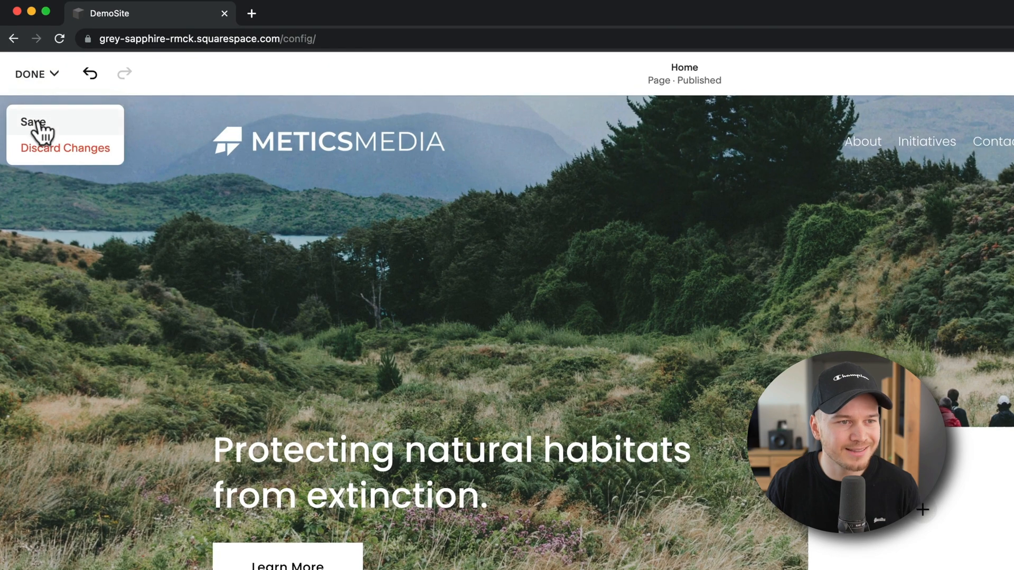
click(38, 123)
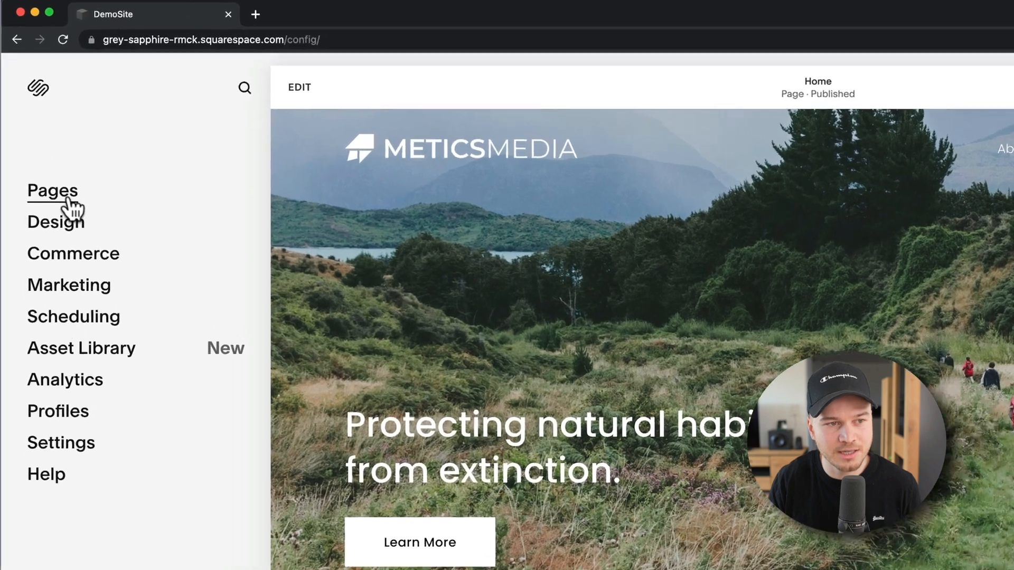
Step: Create a blank page named "Our Team" in the Main Navigation
click(70, 203)
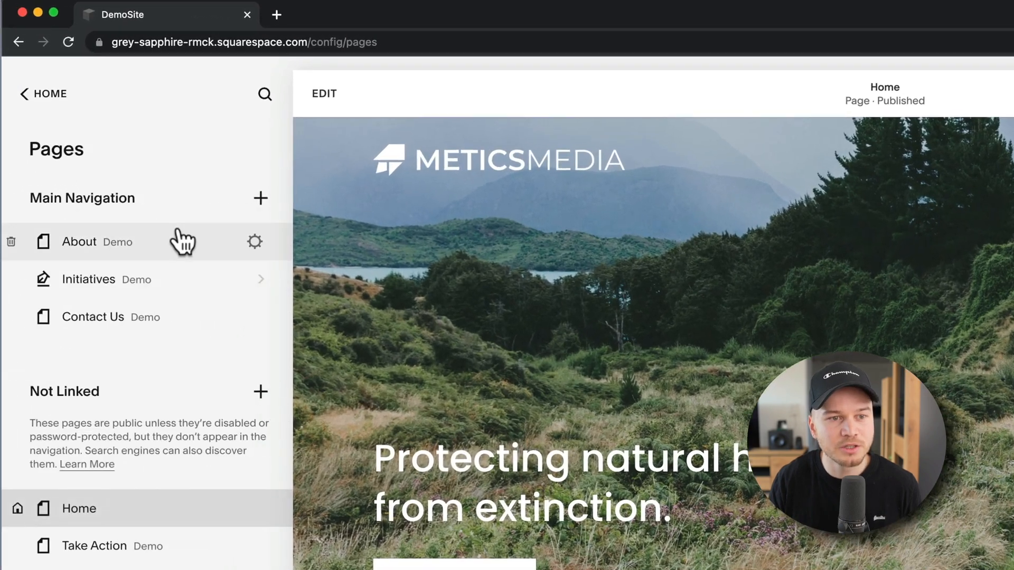
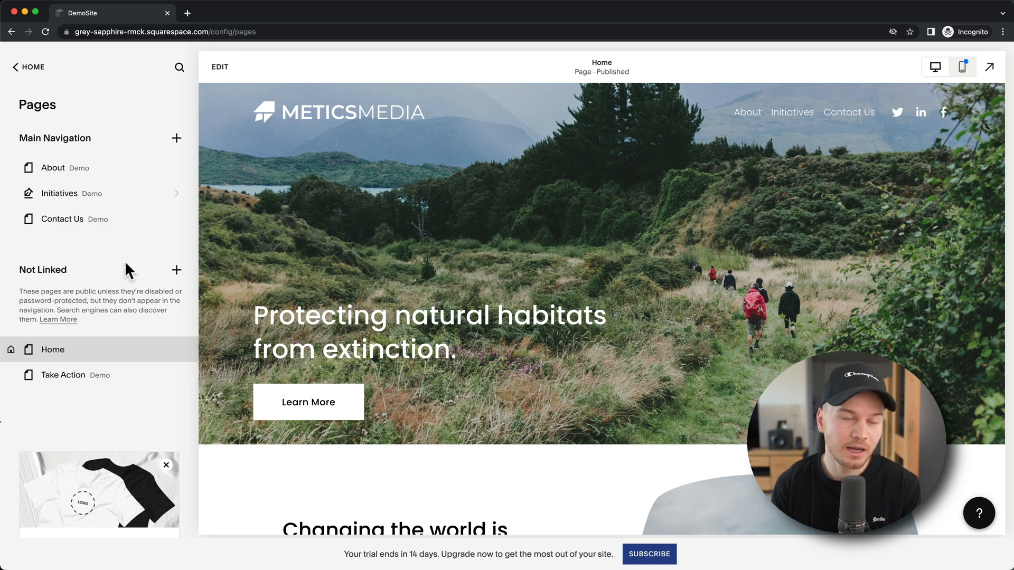
click(176, 138)
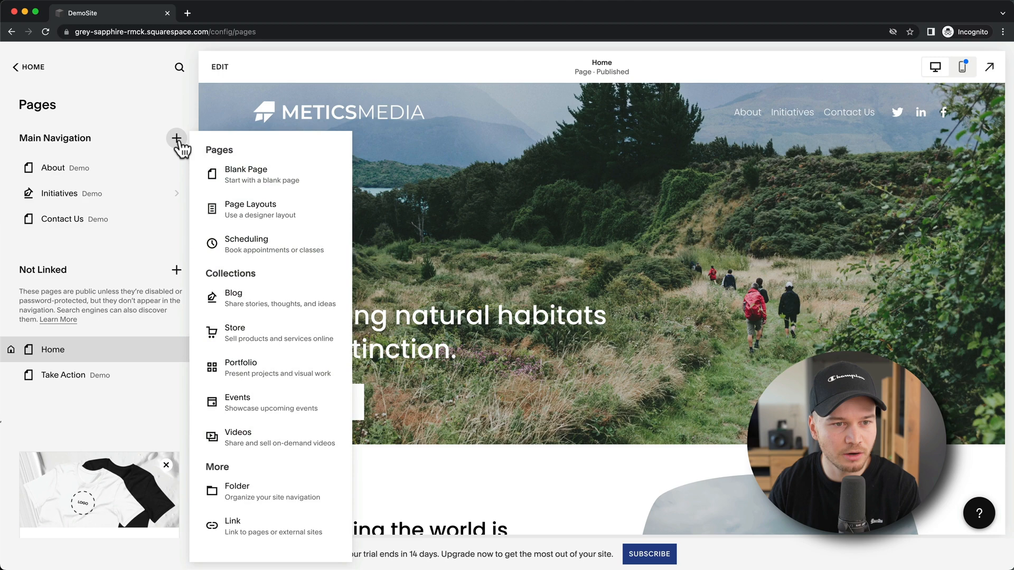
click(268, 181)
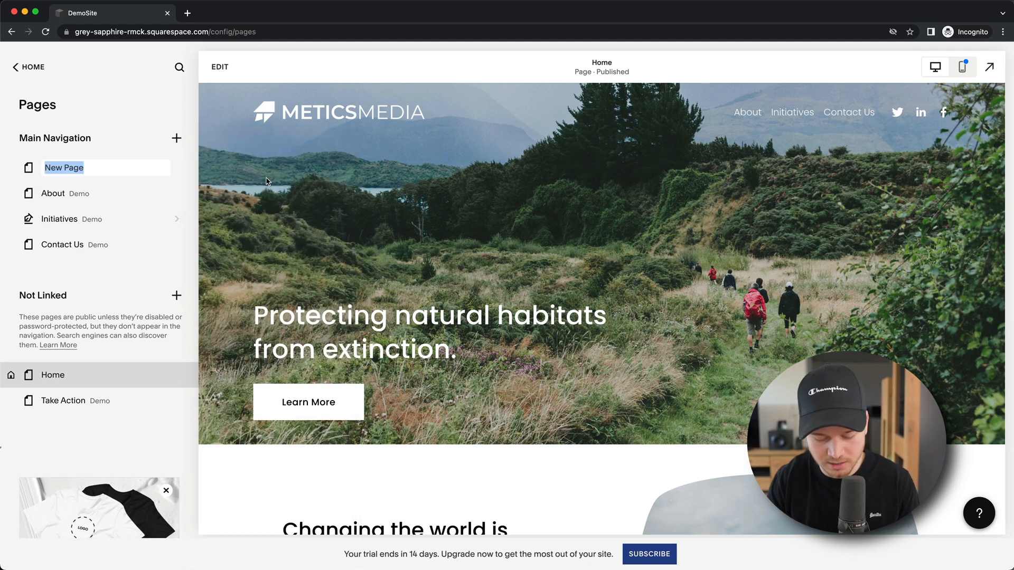
text(Our Team)
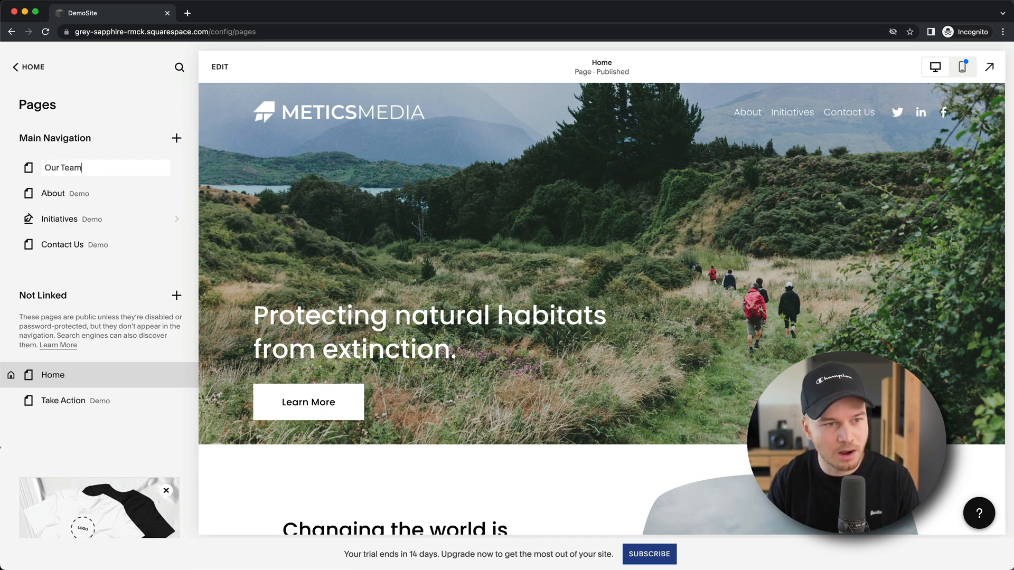
key(Return)
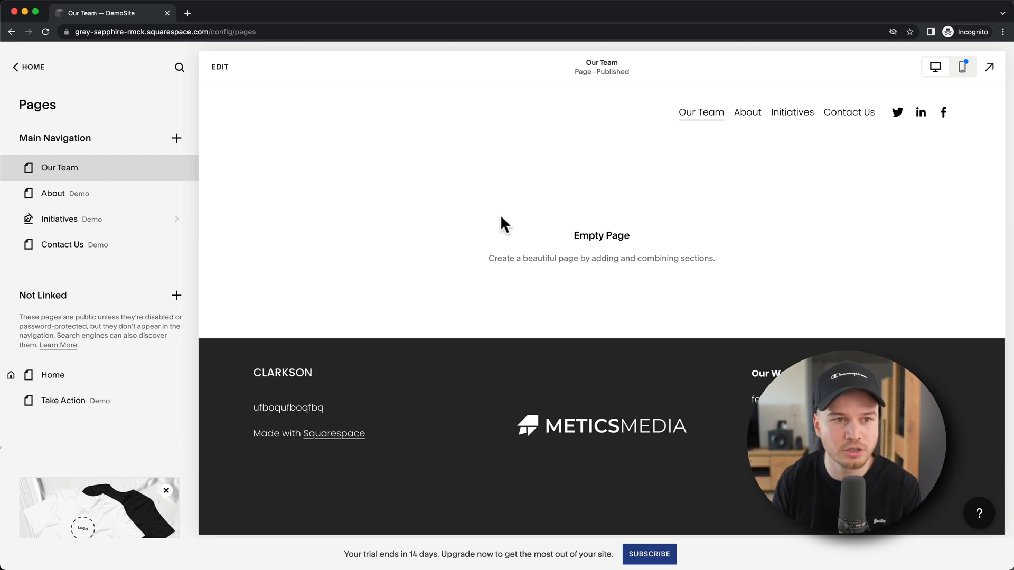
Step: Add the People section with six circular "Meet the Team" portraits to the empty Our Team page
click(221, 66)
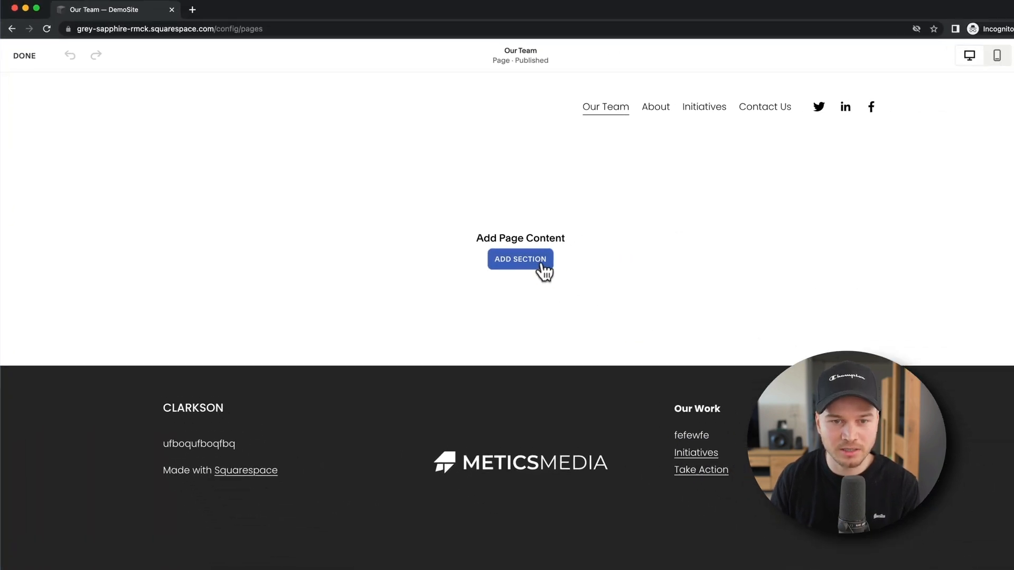
click(538, 264)
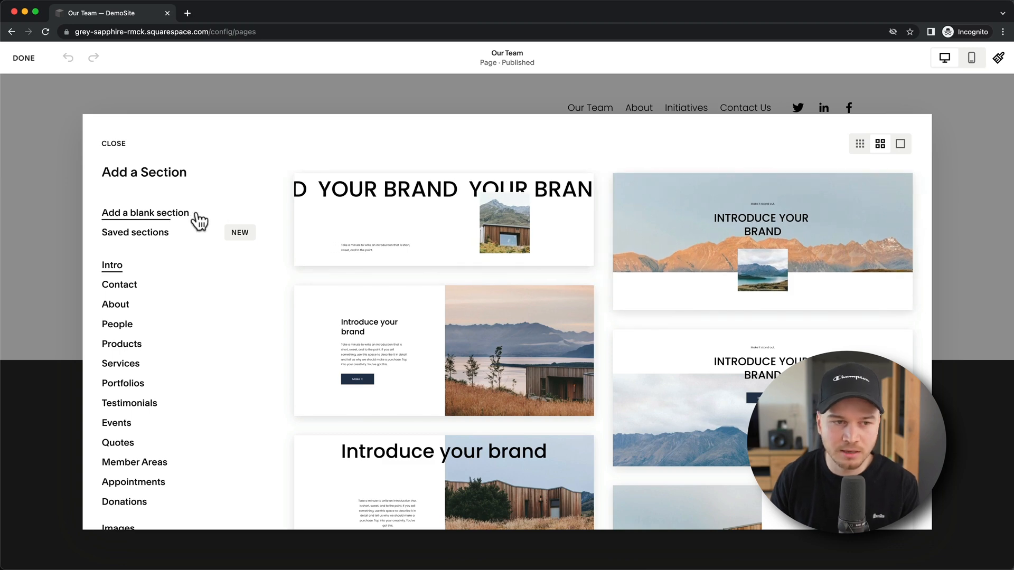
click(123, 330)
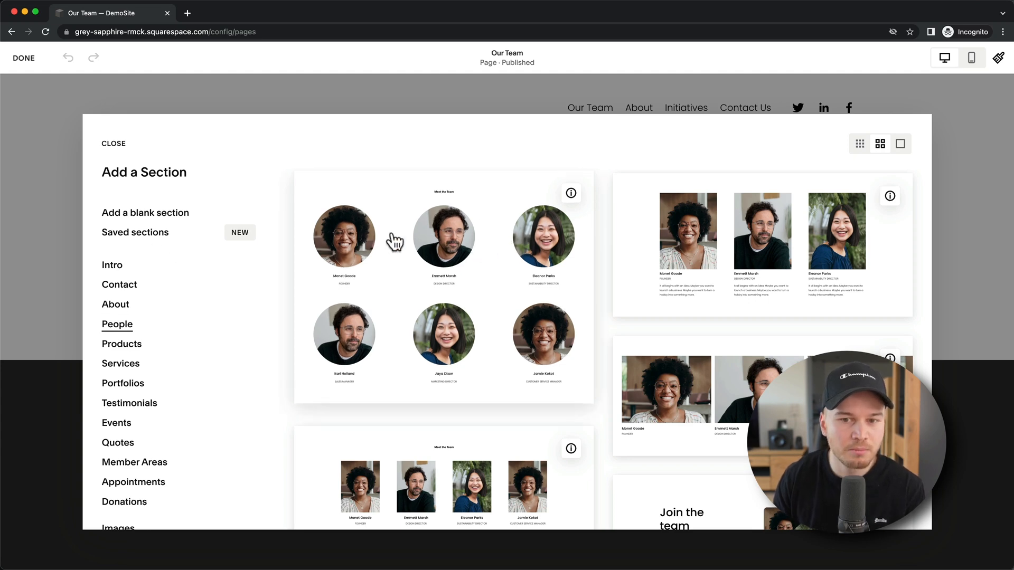
click(455, 269)
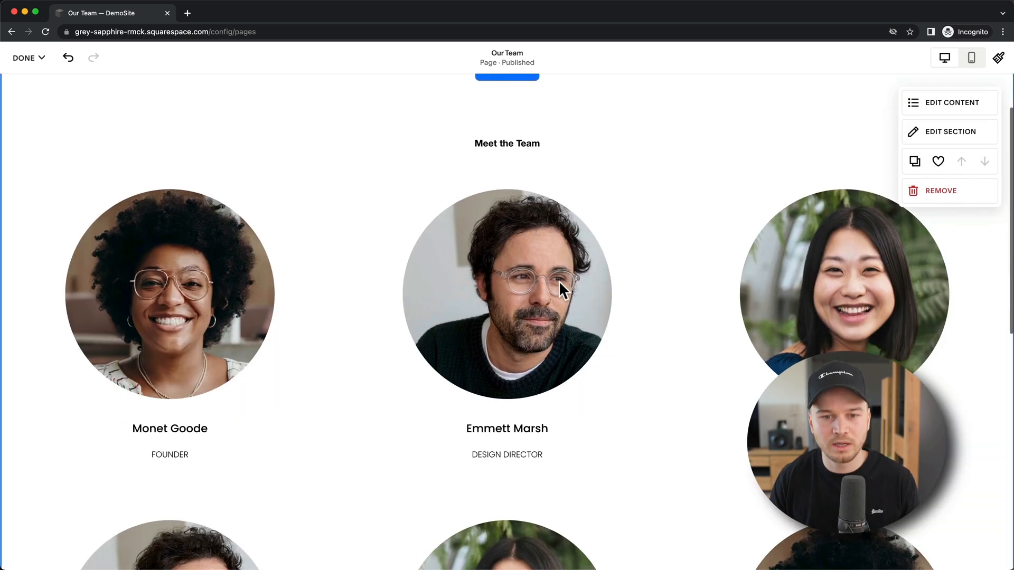
scroll(559, 280, down, 4)
scroll(558, 281, up, 5)
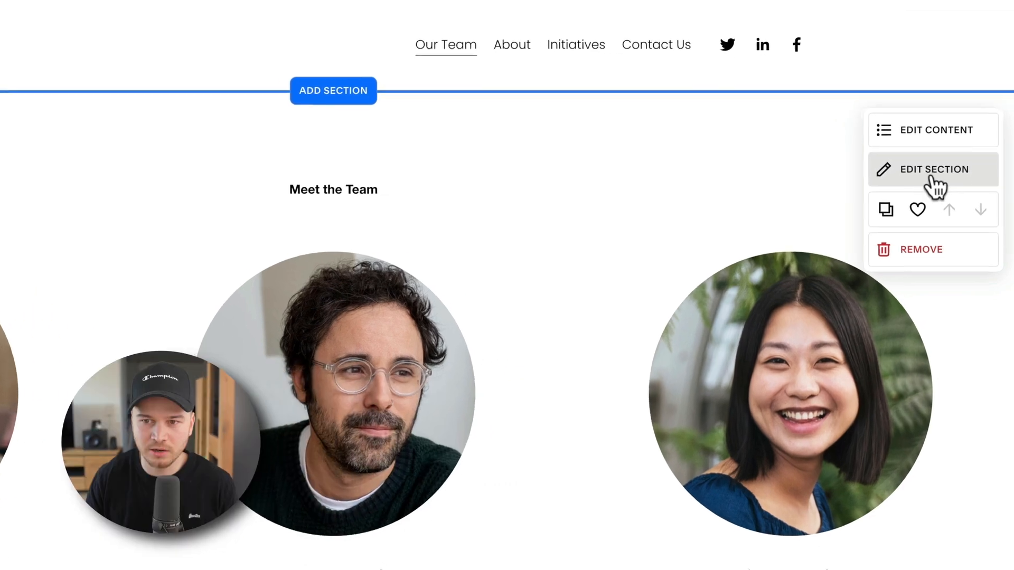
Step: Delete the first team member, the Founder, from the Meet the Team section's content and save the Our Team page
click(948, 203)
click(898, 126)
click(898, 123)
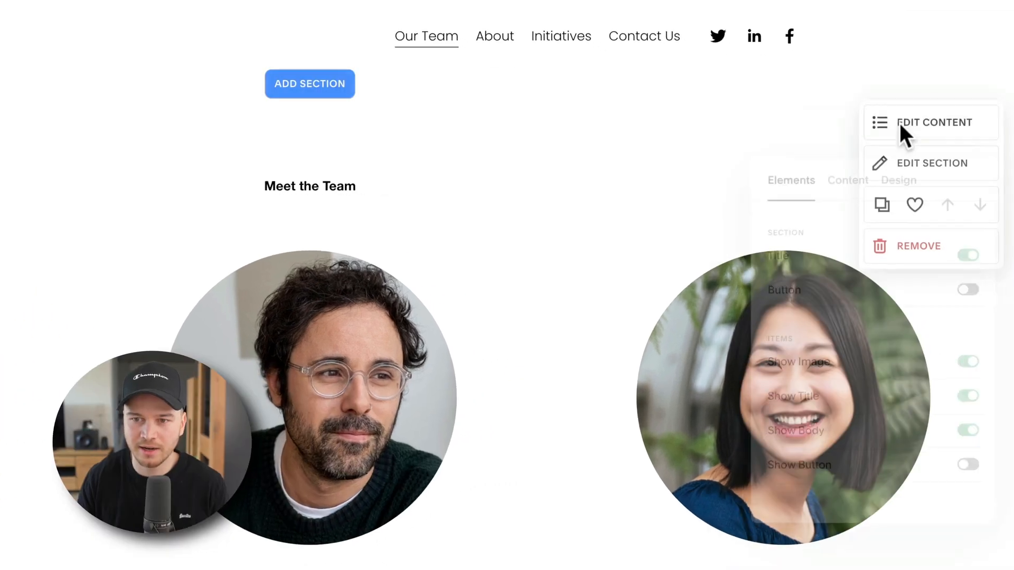
click(851, 183)
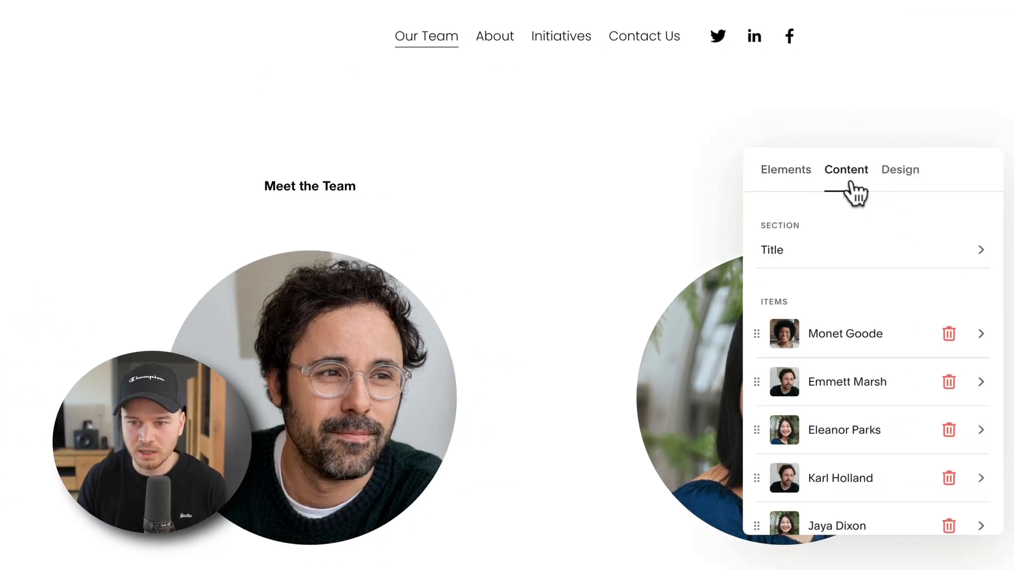
click(949, 334)
scroll(810, 201, down, 3)
click(787, 171)
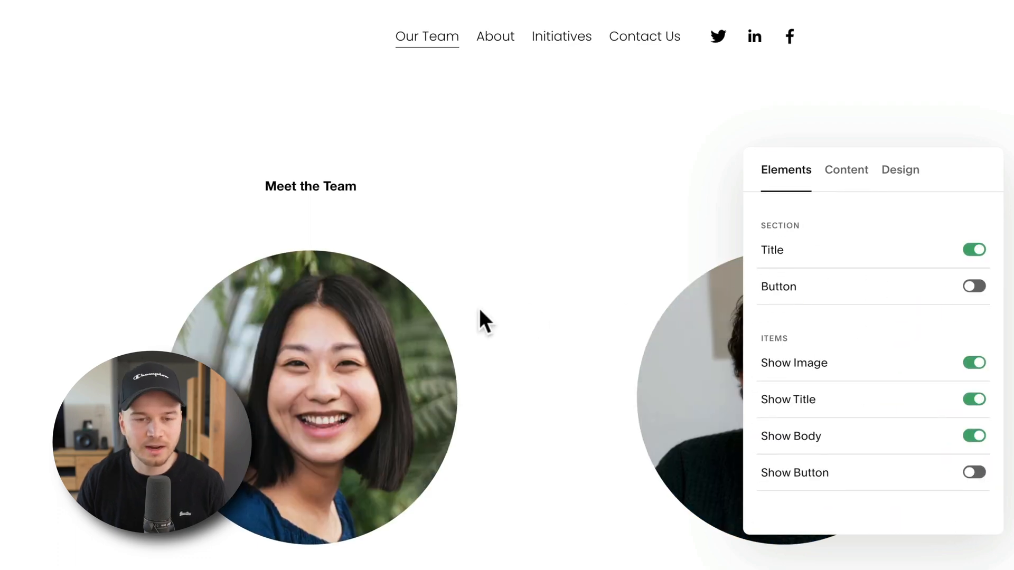
click(483, 308)
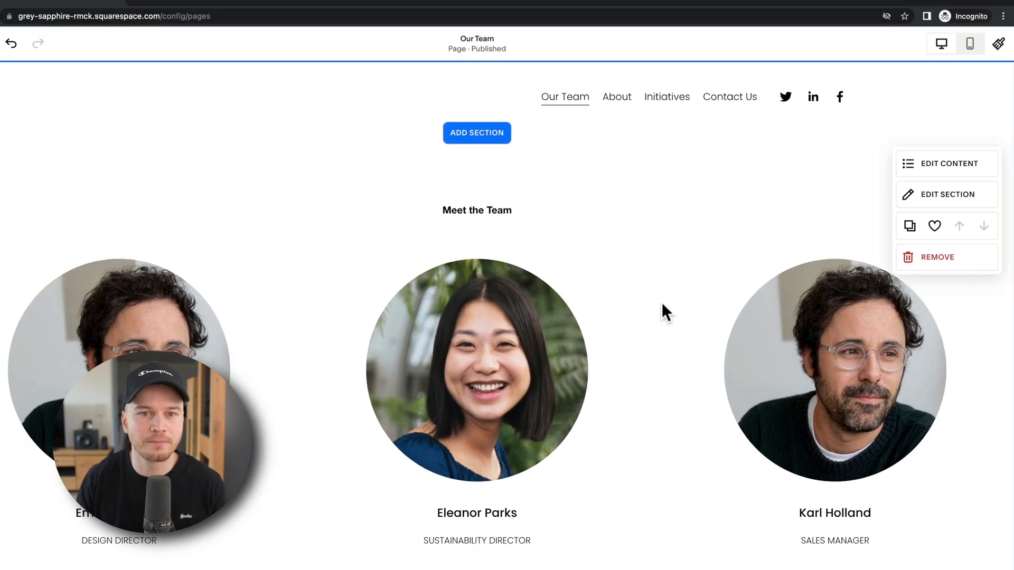
click(30, 58)
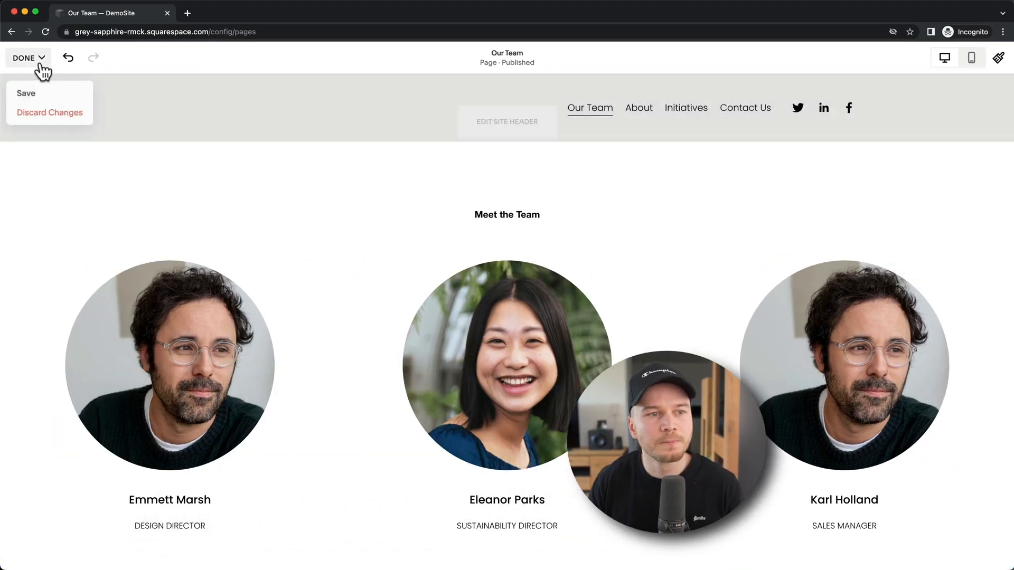
click(27, 93)
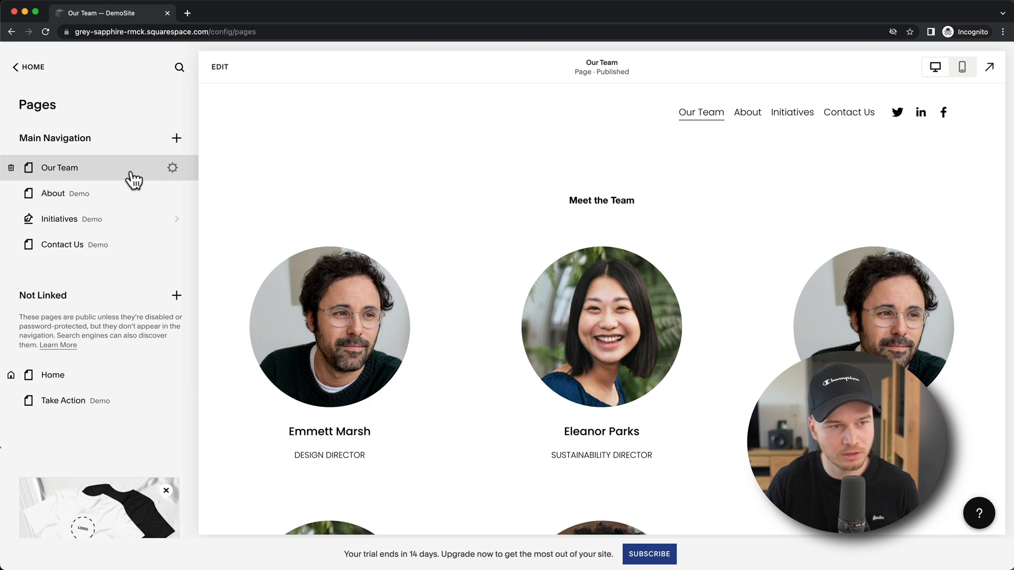
Step: Reorder the Main Navigation so that Our Team comes last, below Contact Us
drag(126, 176, 129, 219)
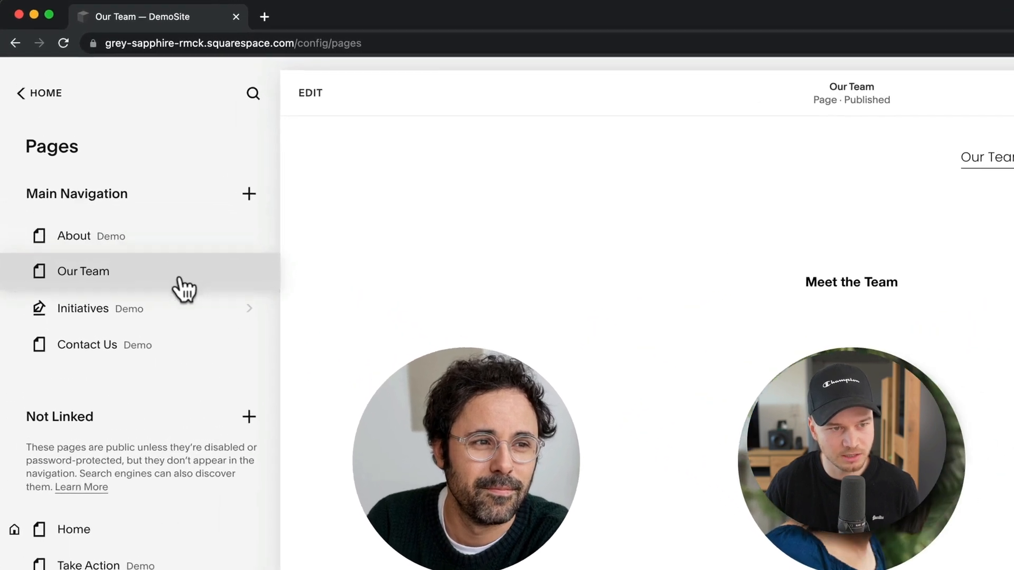
drag(185, 320, 185, 359)
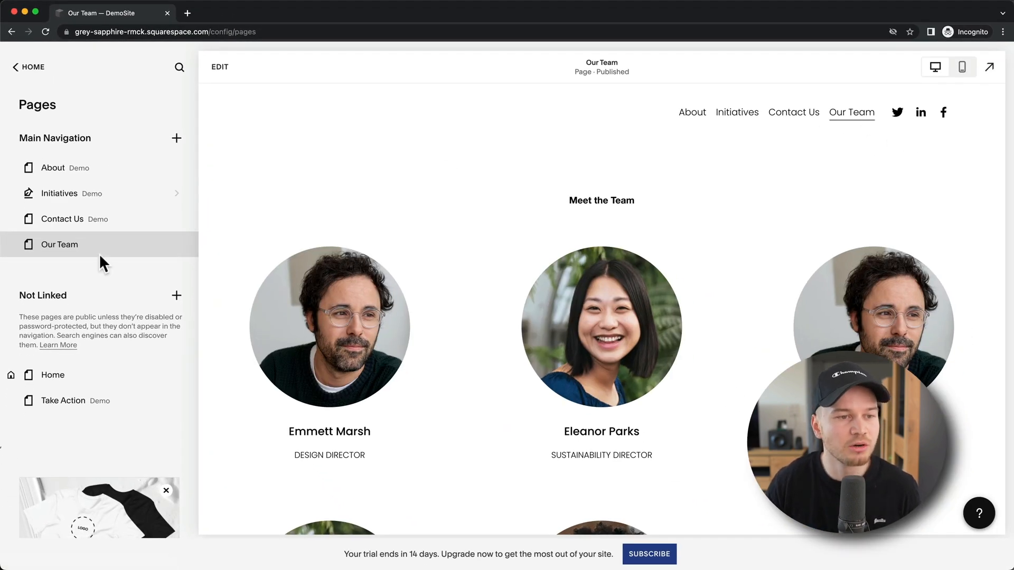
Step: Try moving the Our Team page to Not Linked, and return it to the end of the Main Navigation
mouse_move(94, 259)
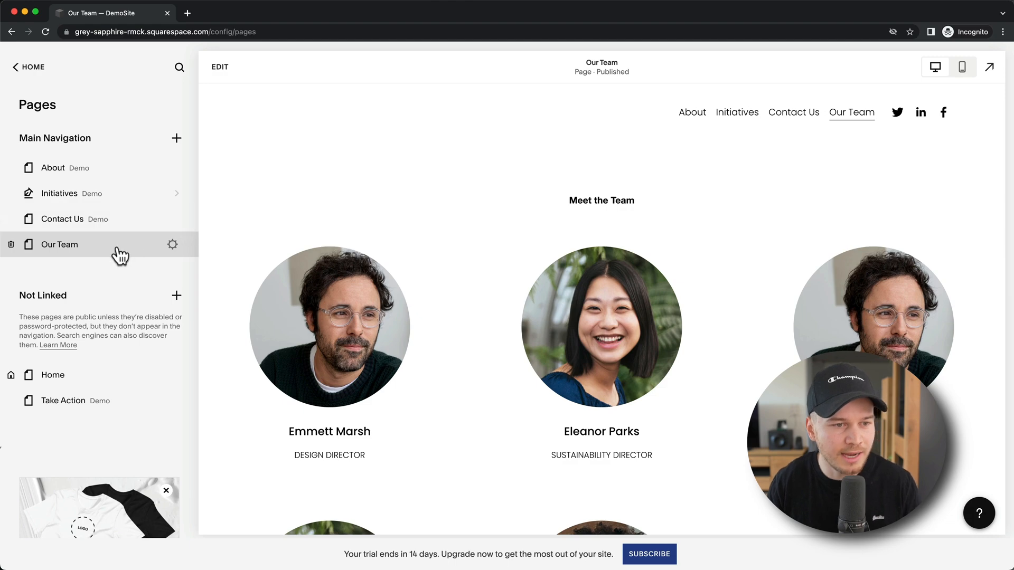
drag(117, 264, 153, 389)
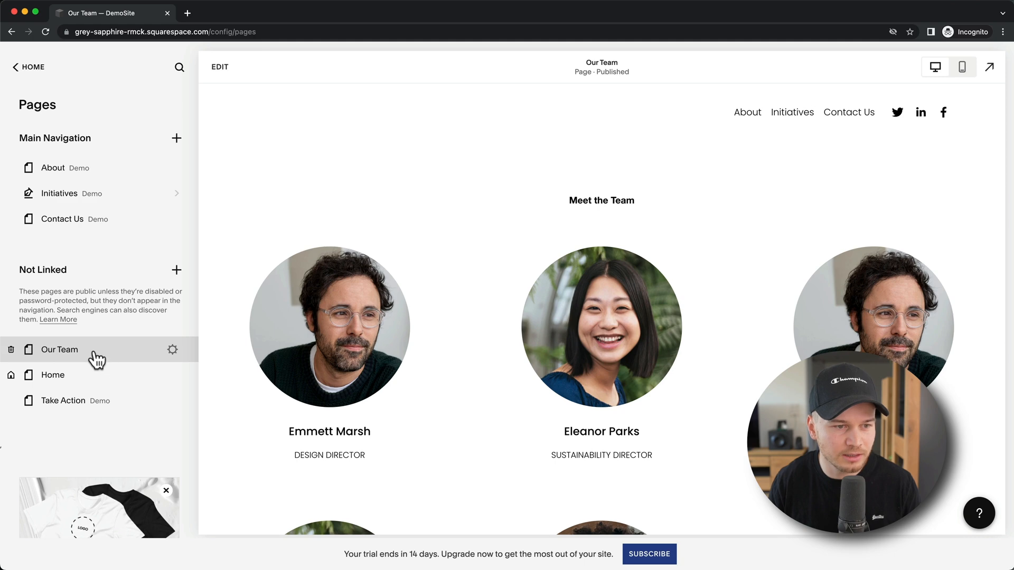
drag(97, 361, 101, 244)
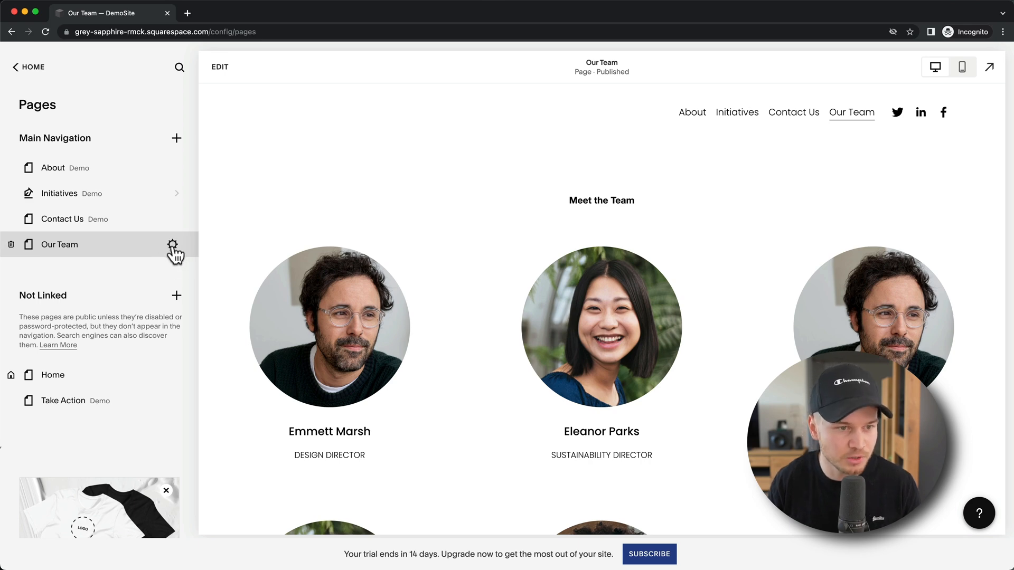
Step: Disable the Our Team page in its general page settings and save the settings
click(172, 246)
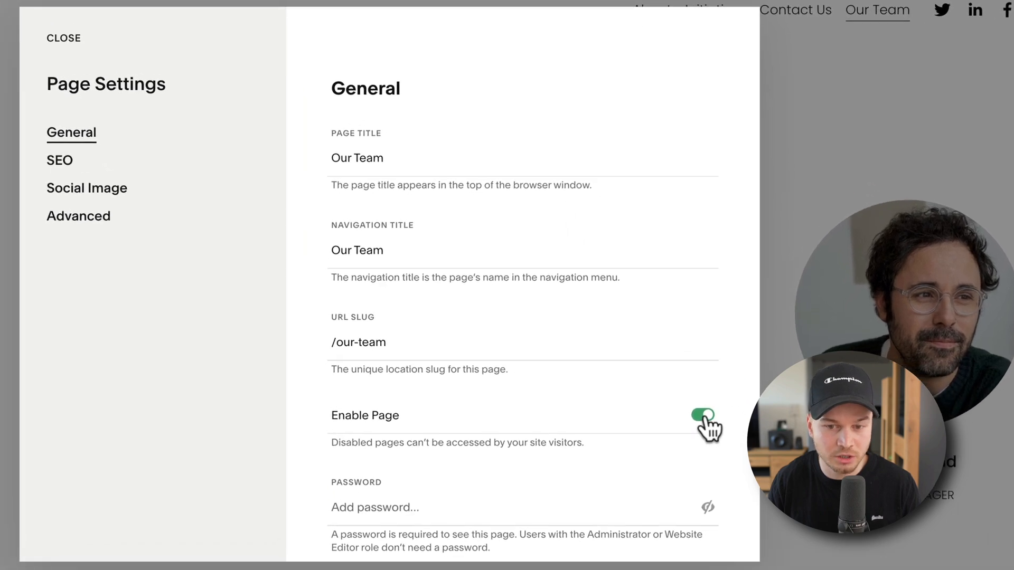
click(701, 417)
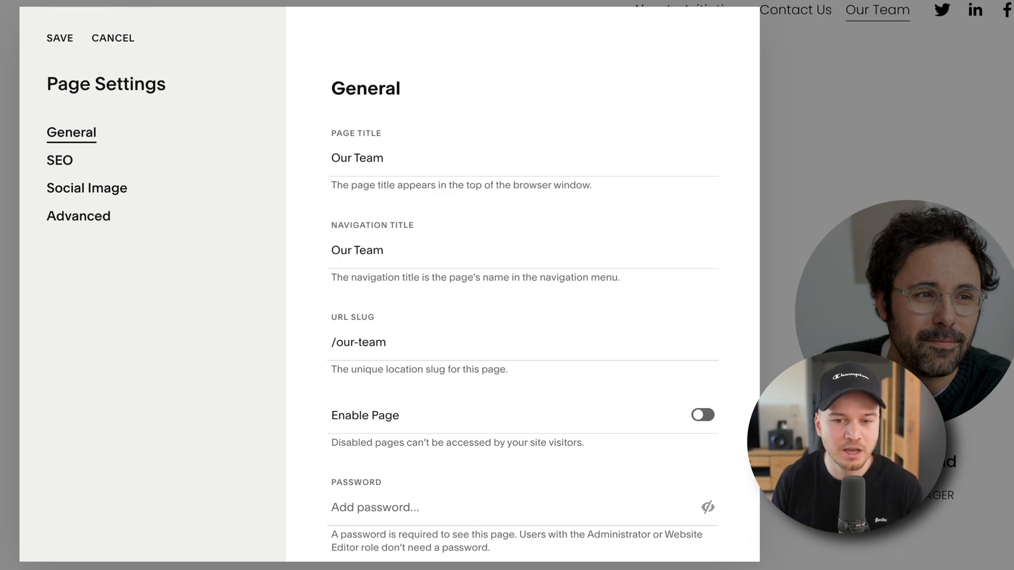
key(Escape)
click(417, 310)
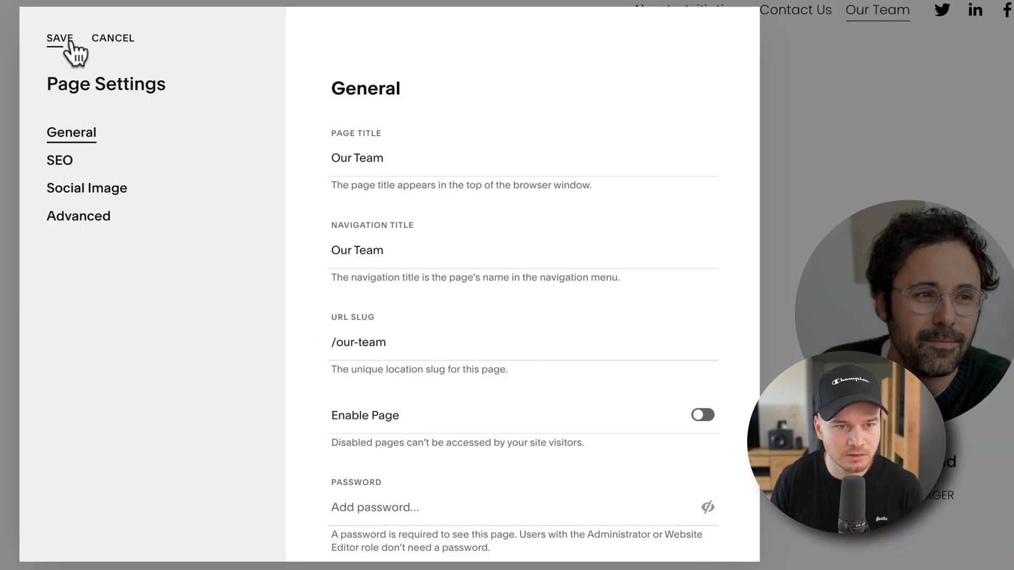
click(70, 44)
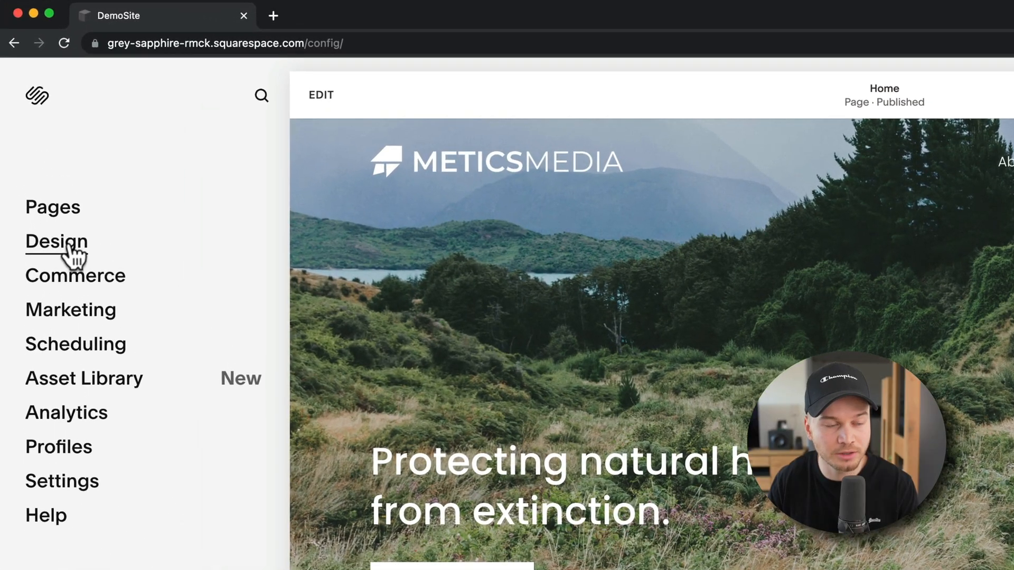
Step: Open the font pack selection in the Fonts section of Site Styles, dismissing the introductory pop-up
click(74, 256)
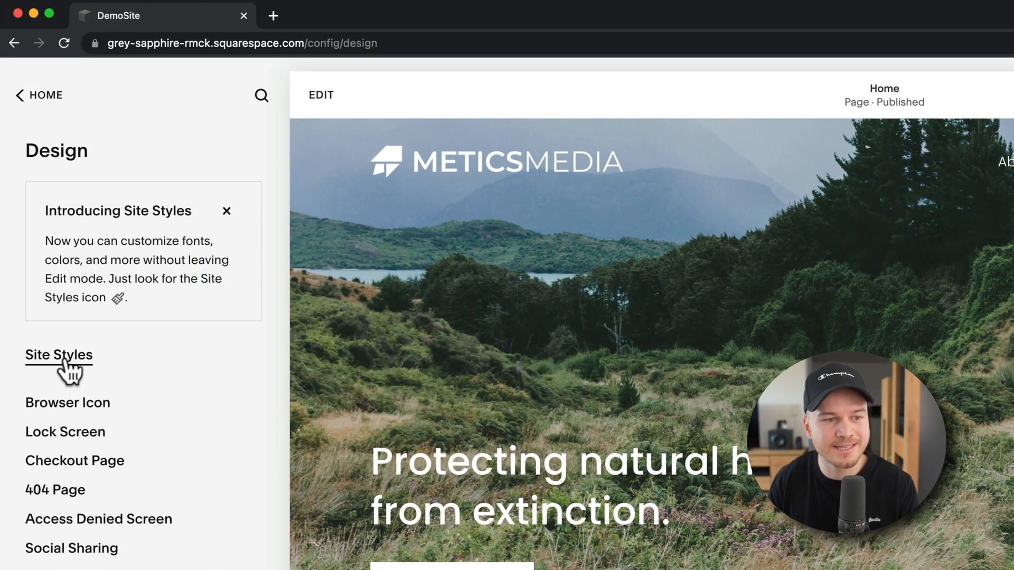
click(33, 363)
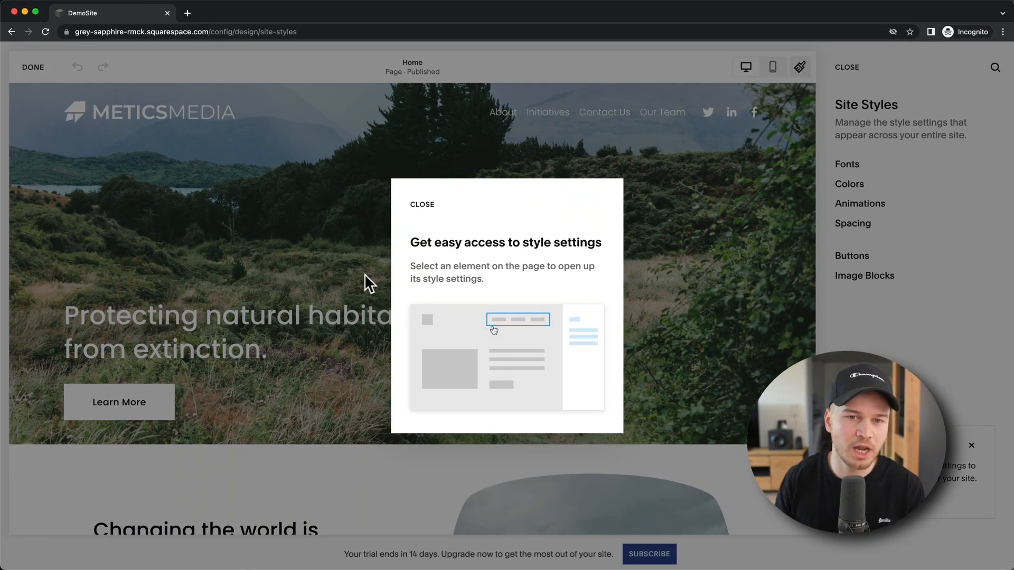
click(422, 205)
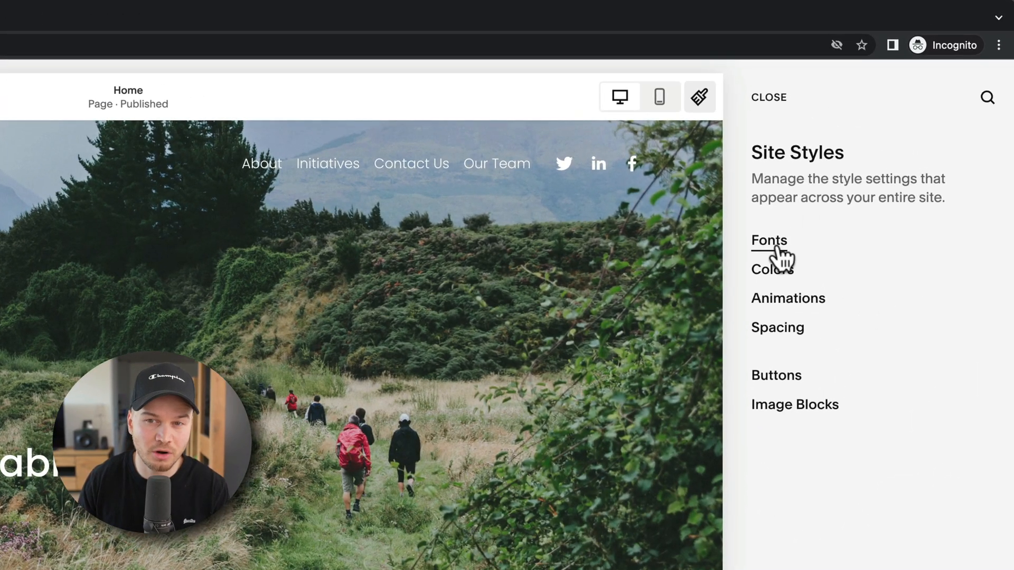
click(769, 244)
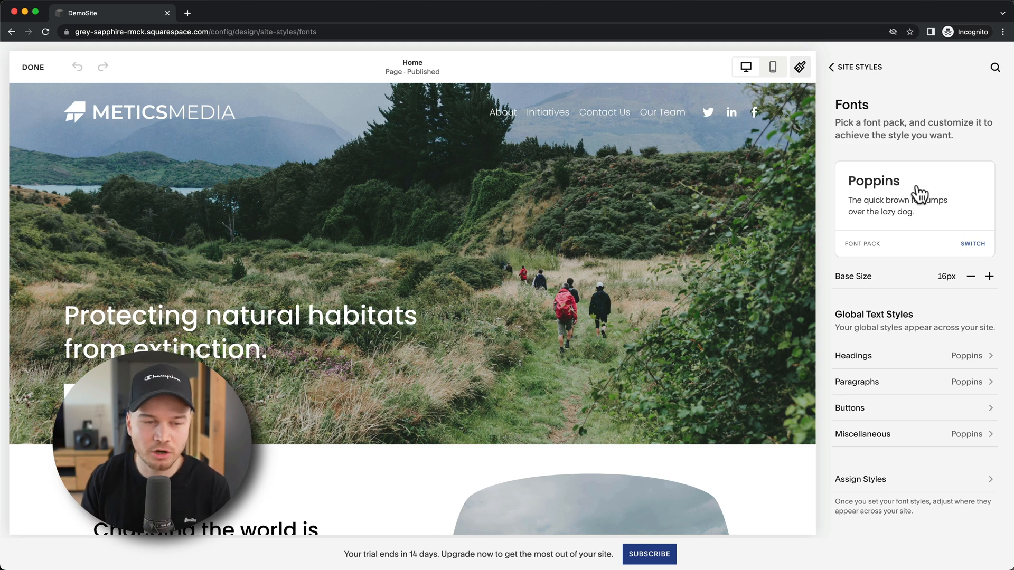
scroll(465, 309, down, 5)
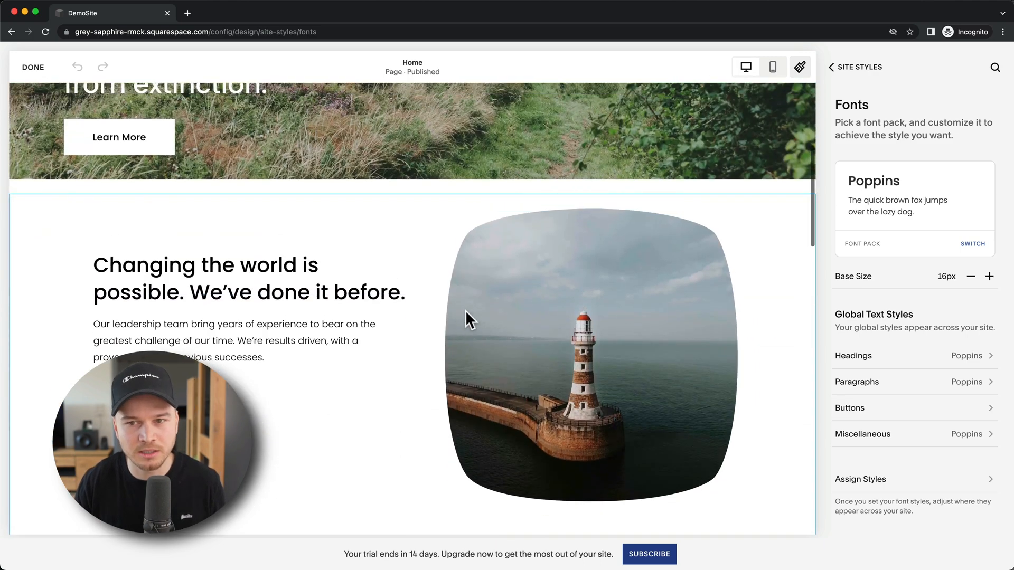
scroll(475, 314, up, 5)
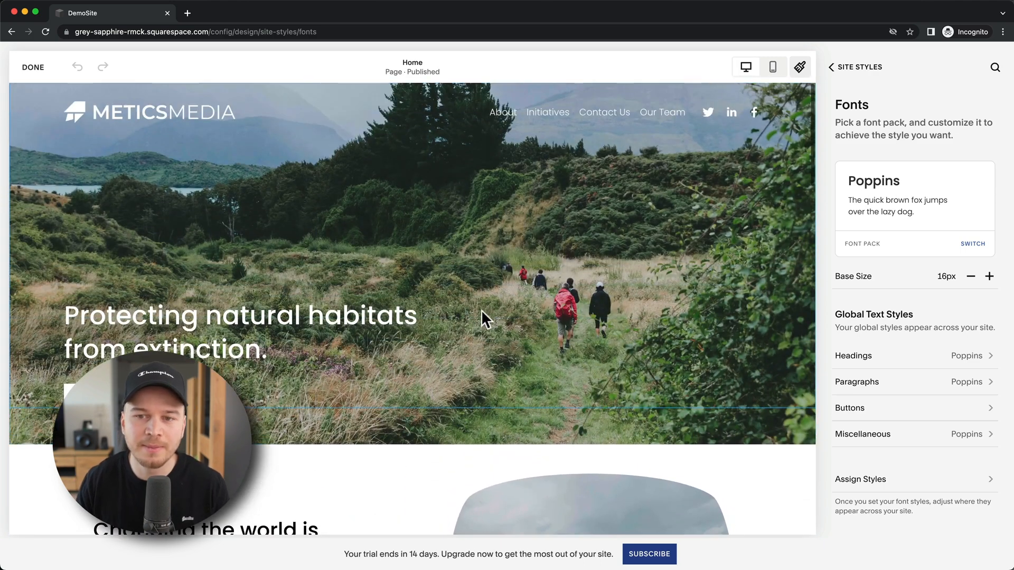
click(887, 206)
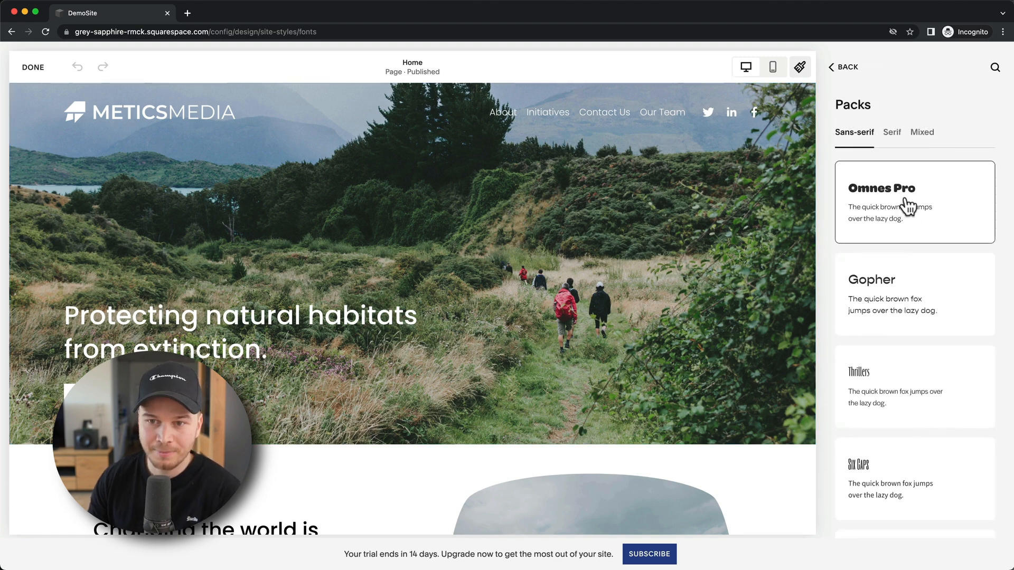
Step: Try the Roc Grotesk and Audiowide sans-serif font packs and review how they look on the Home page
scroll(906, 232, down, 5)
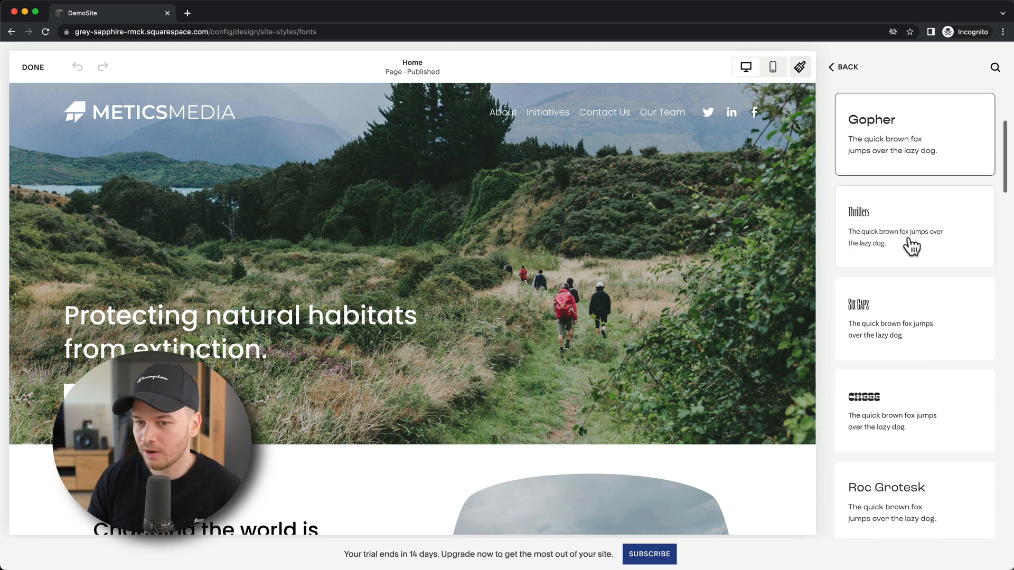
scroll(917, 275, down, 3)
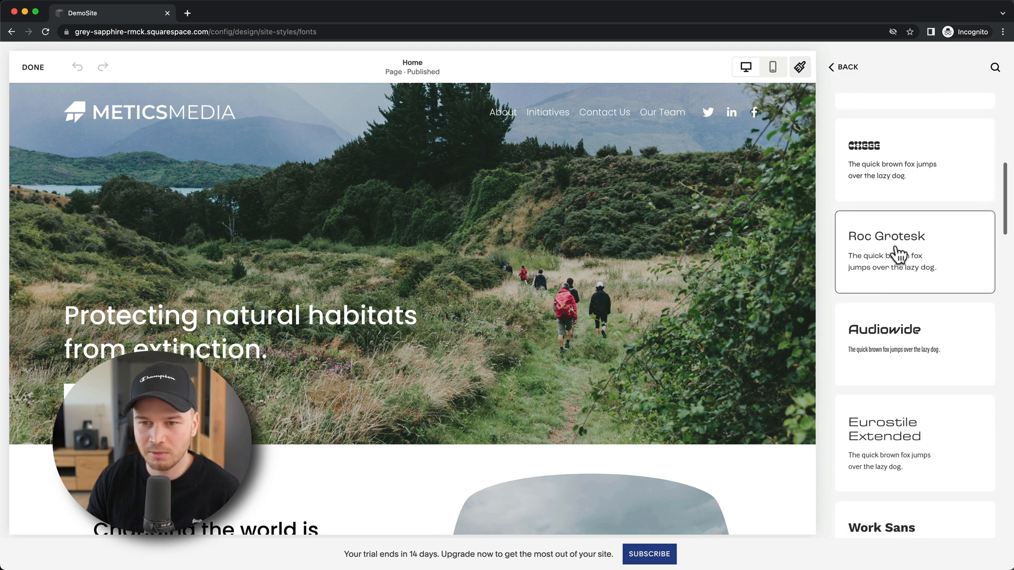
click(892, 257)
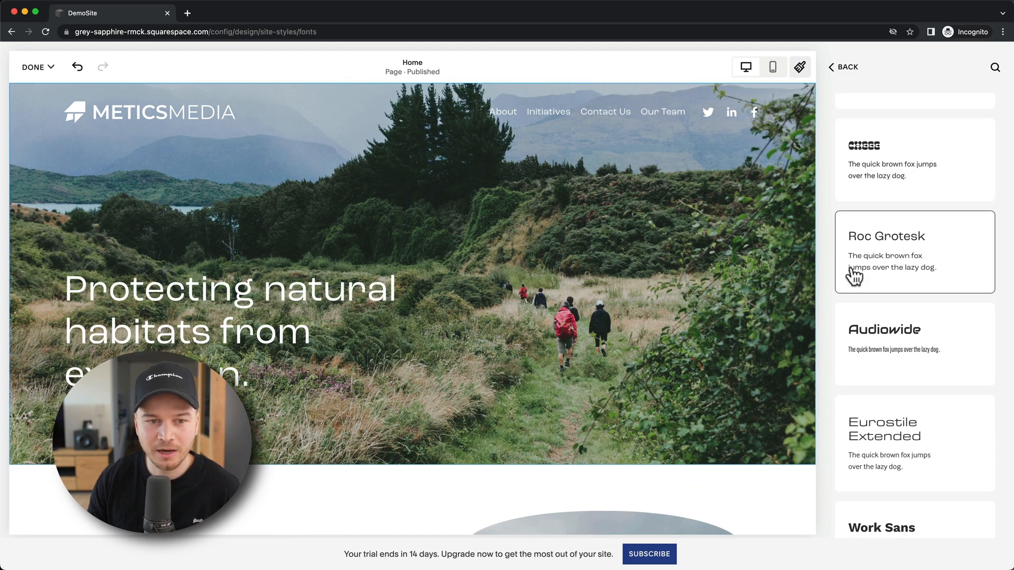
scroll(503, 265, down, 10)
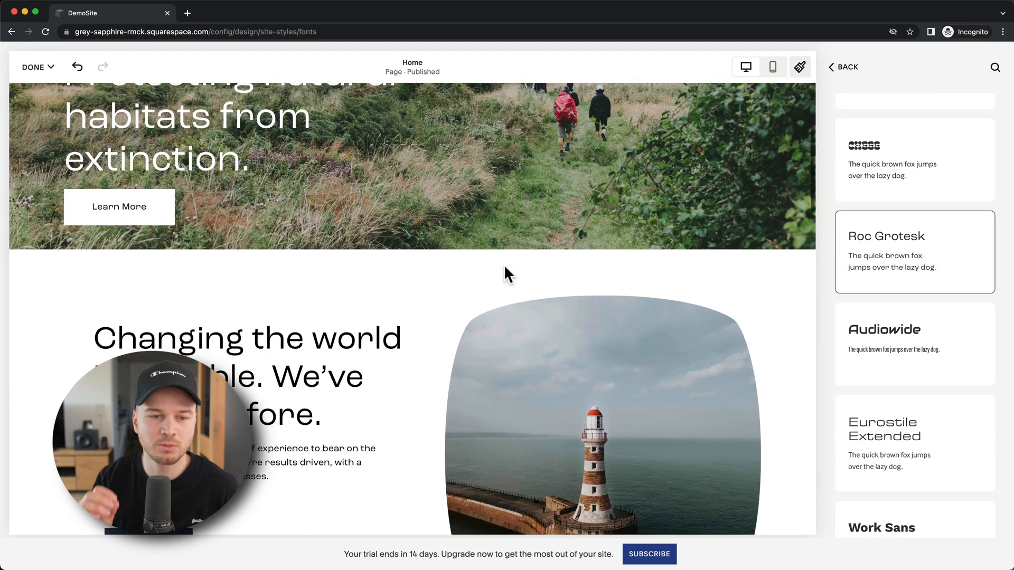
scroll(504, 265, up, 2)
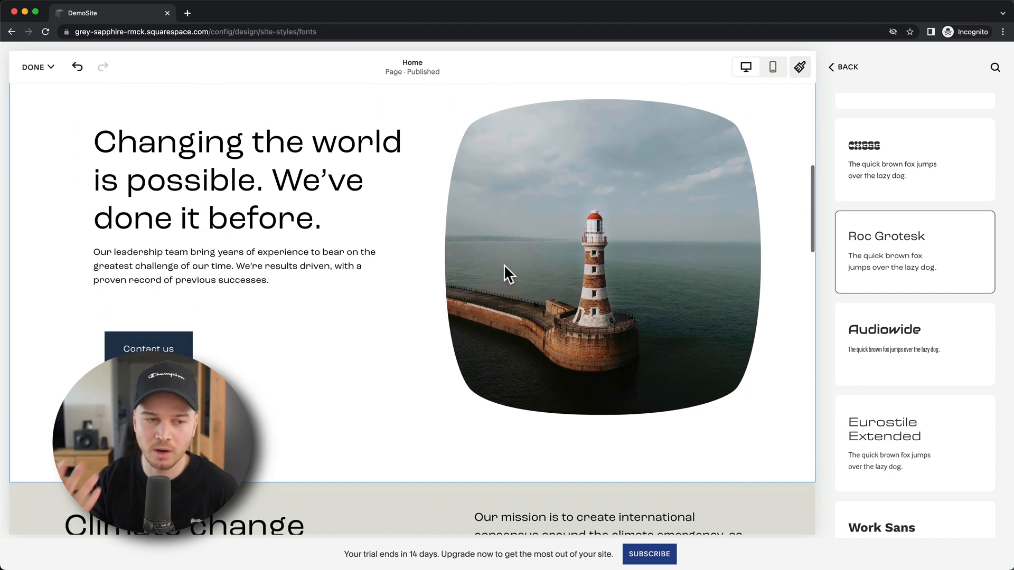
scroll(501, 333, down, 6)
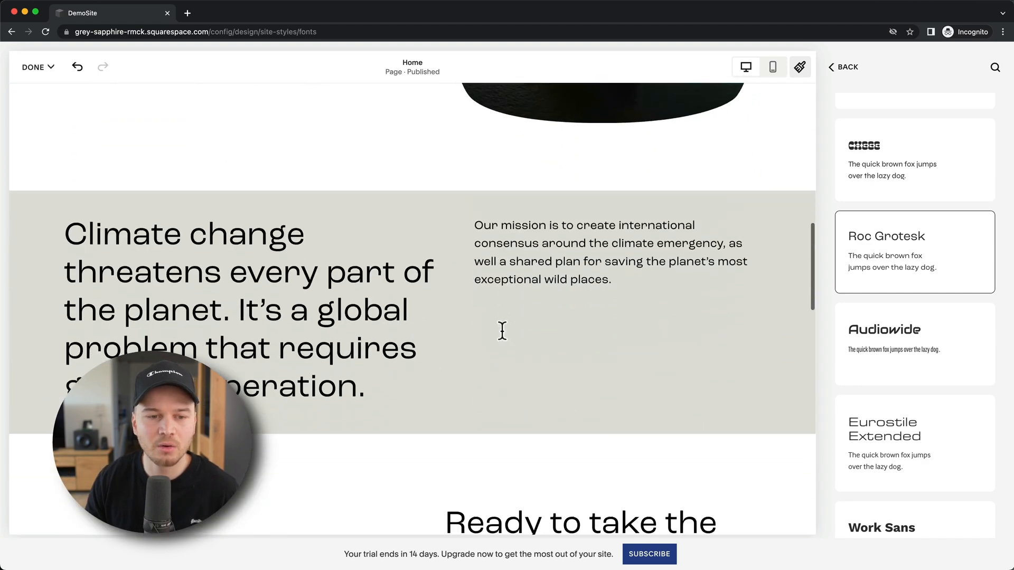
scroll(584, 340, down, 1)
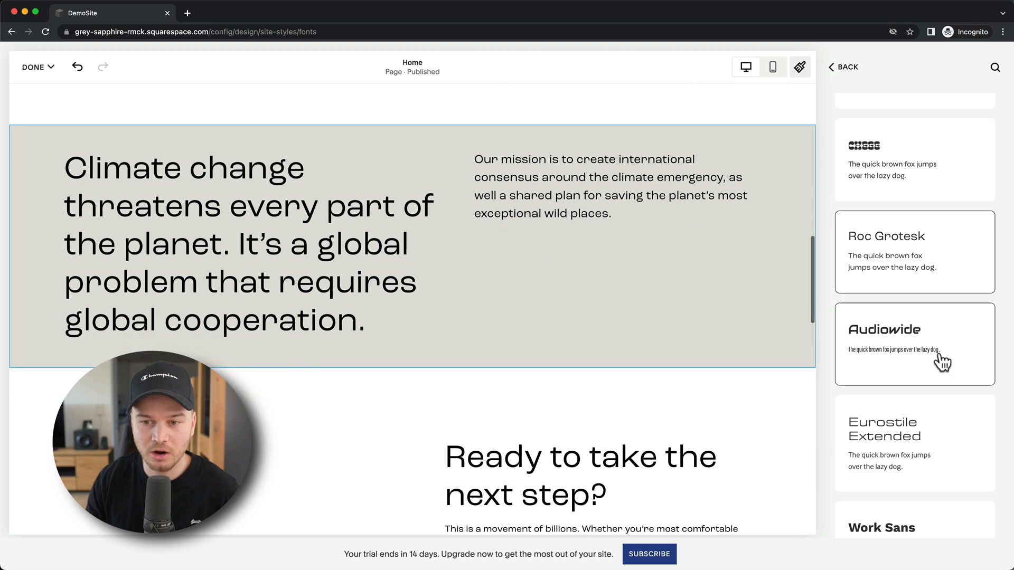
click(901, 344)
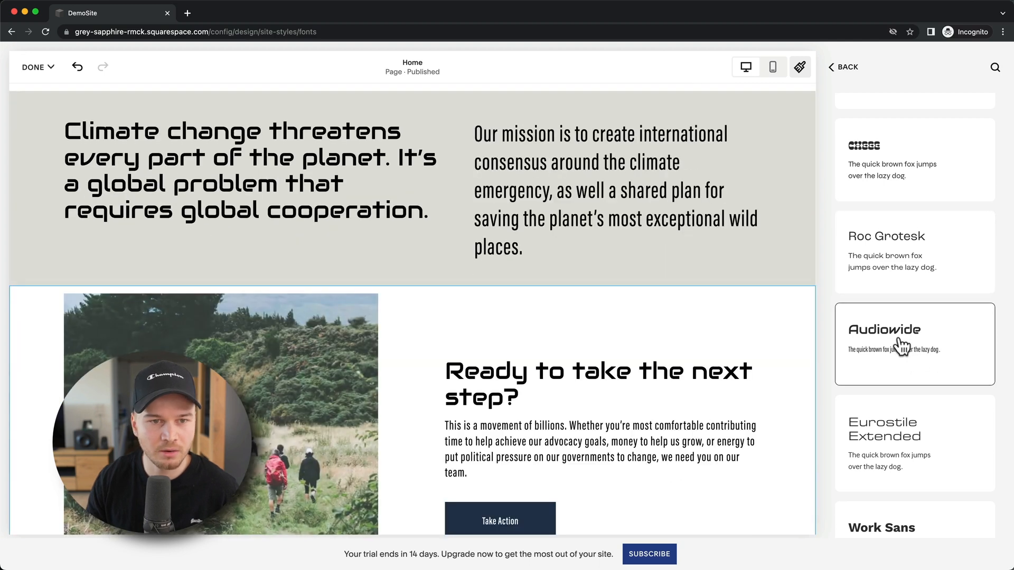
Step: Apply the Halyard Display font pack to the site and return to the Site Styles overview
scroll(924, 366, down, 5)
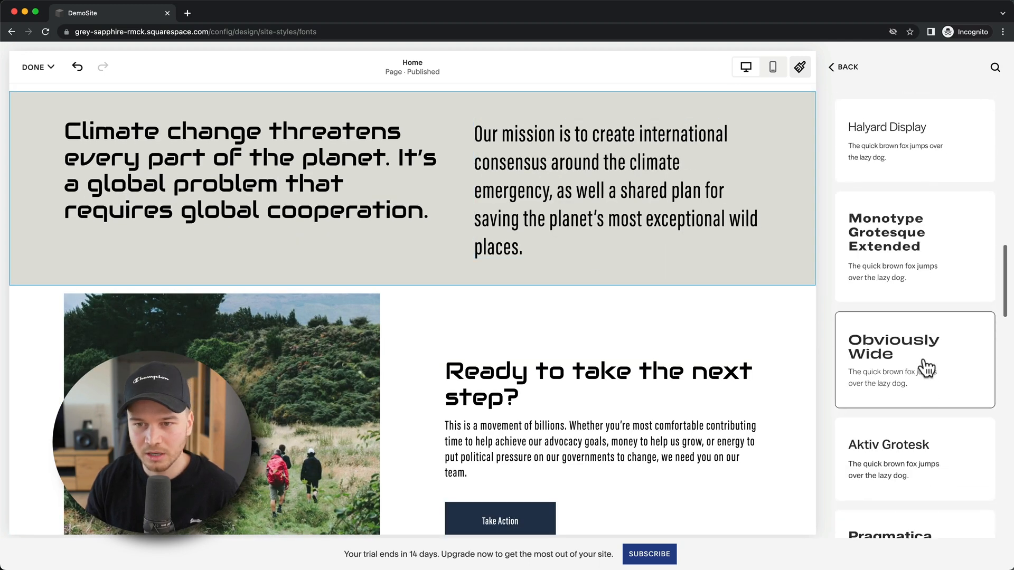
click(898, 132)
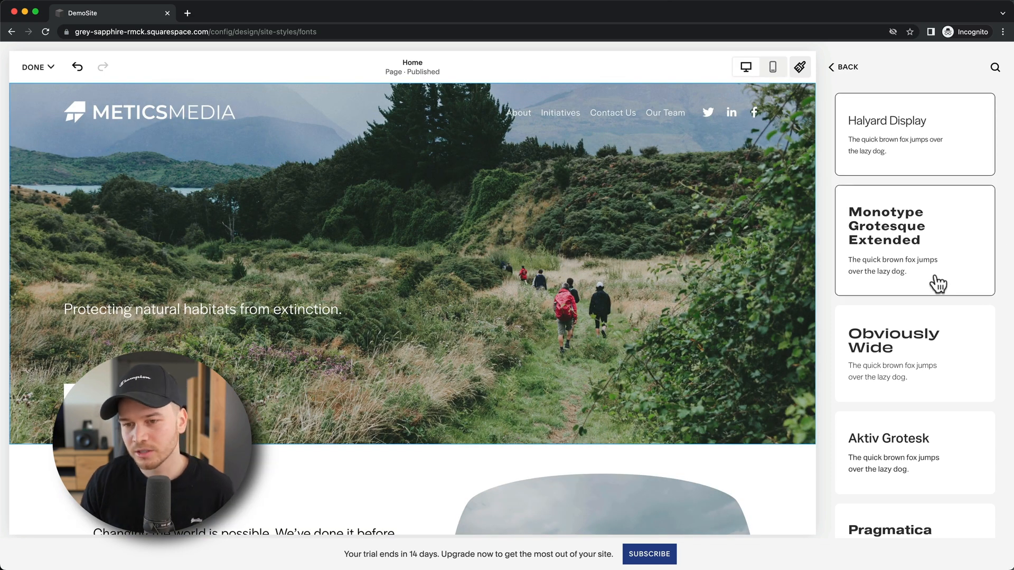
scroll(924, 257, up, 1)
scroll(836, 68, up, 1)
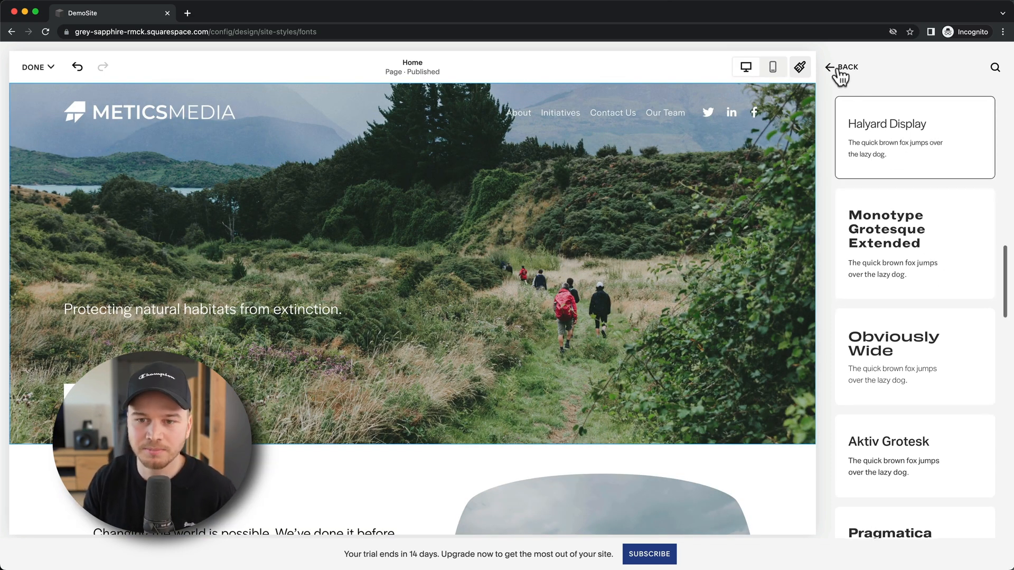
click(838, 68)
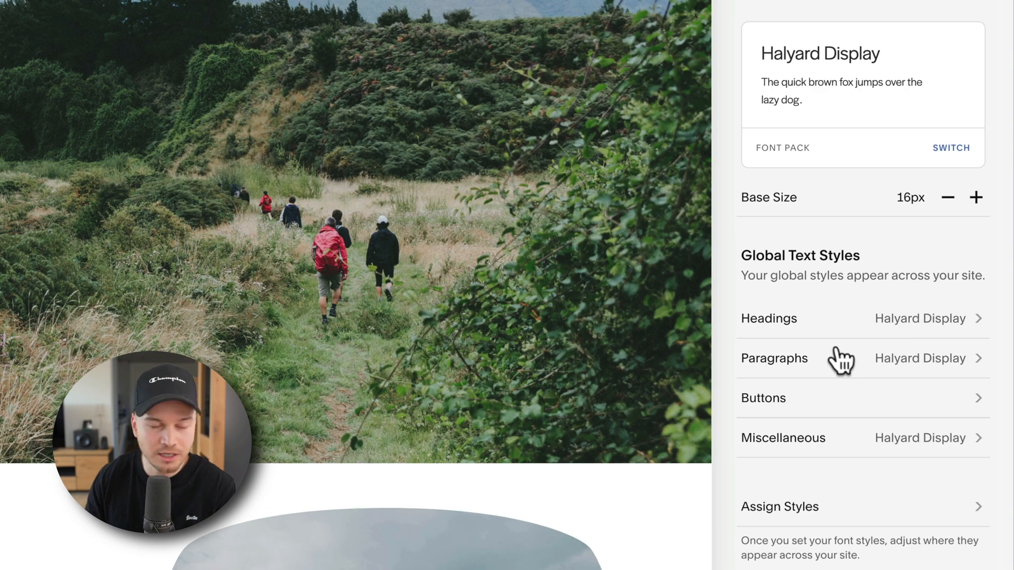
scroll(835, 362, down, 1)
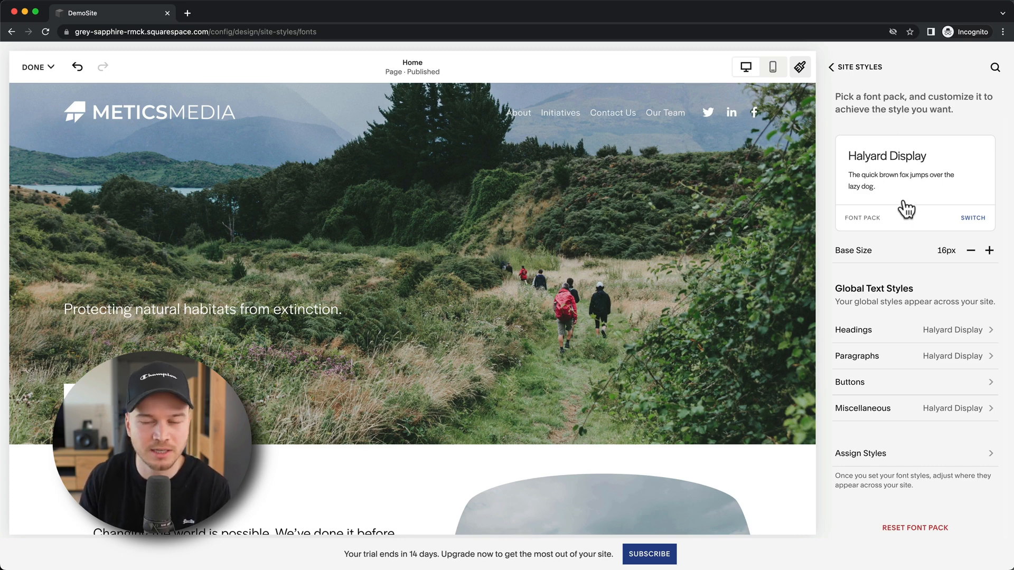
click(836, 72)
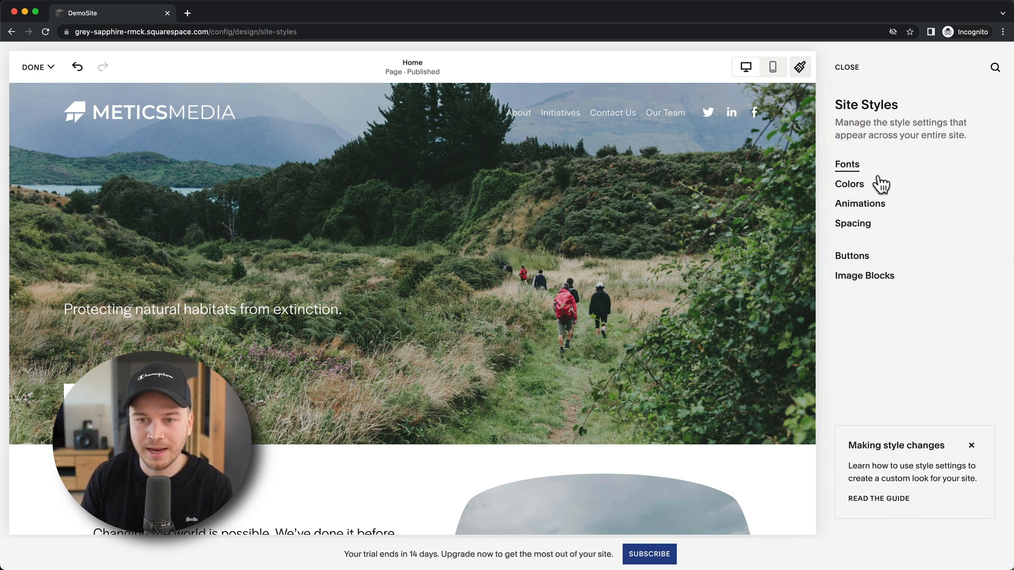
Step: Open the site's color palette for editing and bring up the preset palettes
click(853, 185)
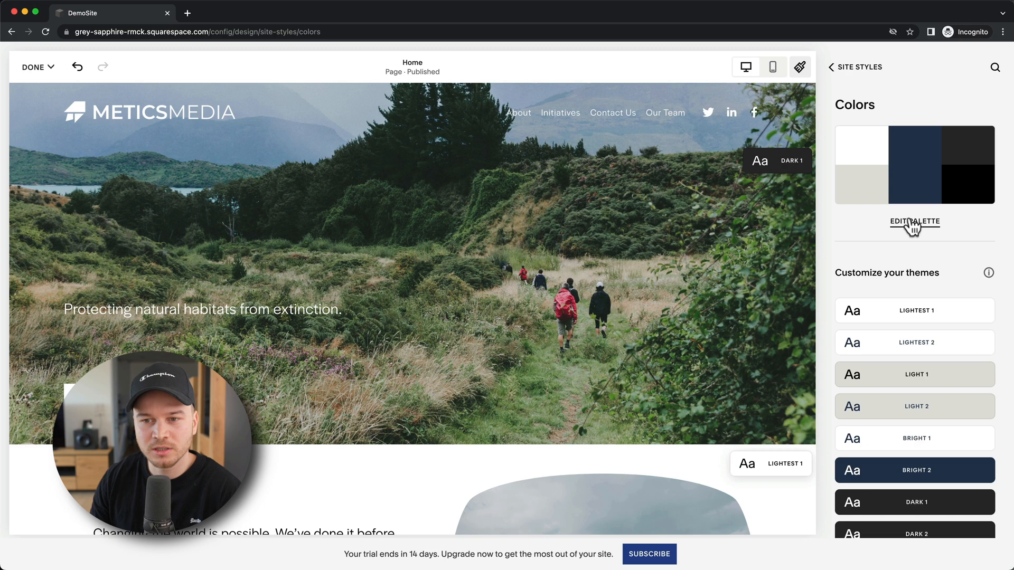
click(918, 180)
scroll(924, 359, down, 3)
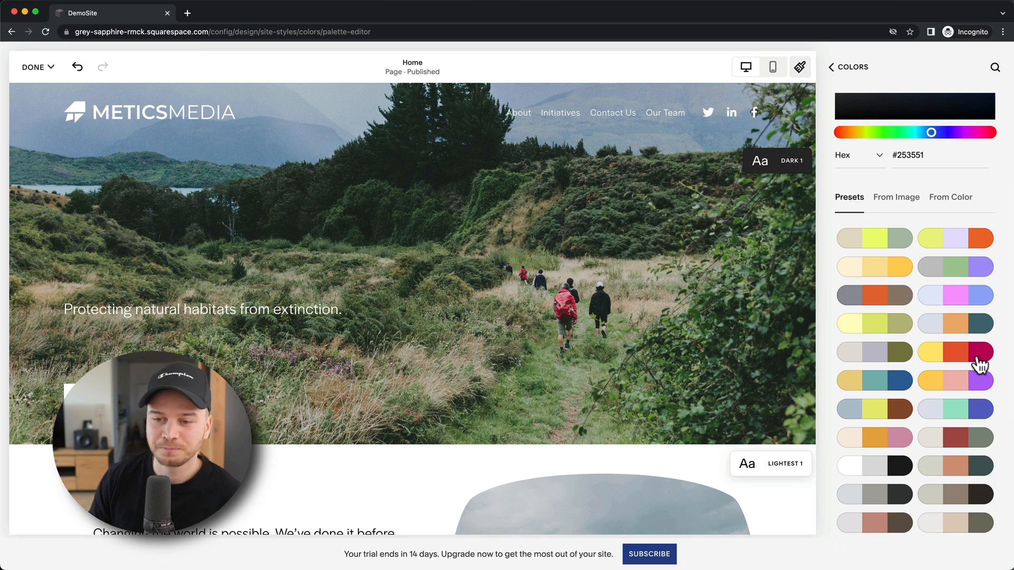
Step: Try the preset palettes with orange and teal and with beige, red and green on the Home page
click(961, 332)
scroll(959, 369, down, 2)
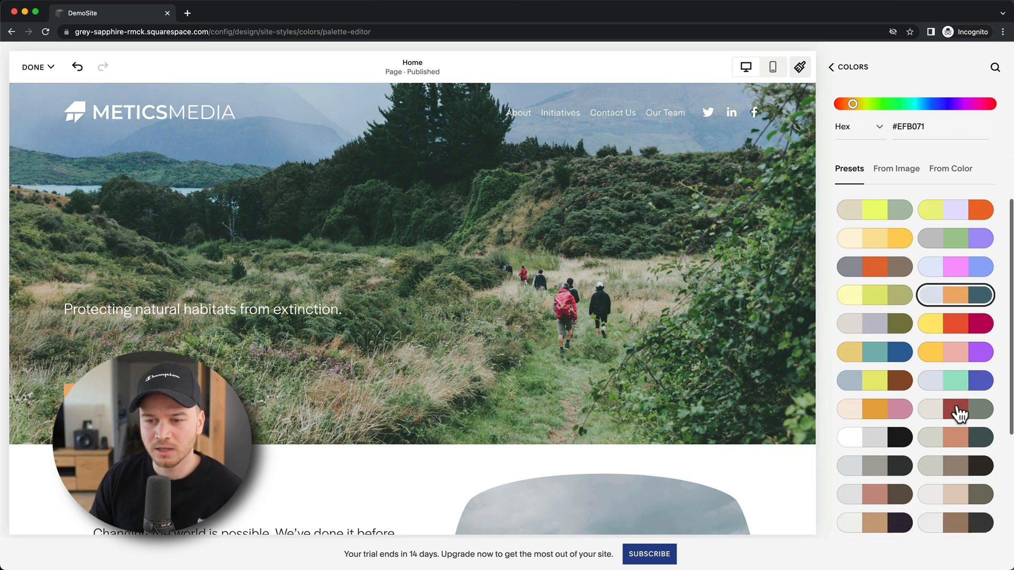
click(950, 377)
scroll(606, 383, down, 6)
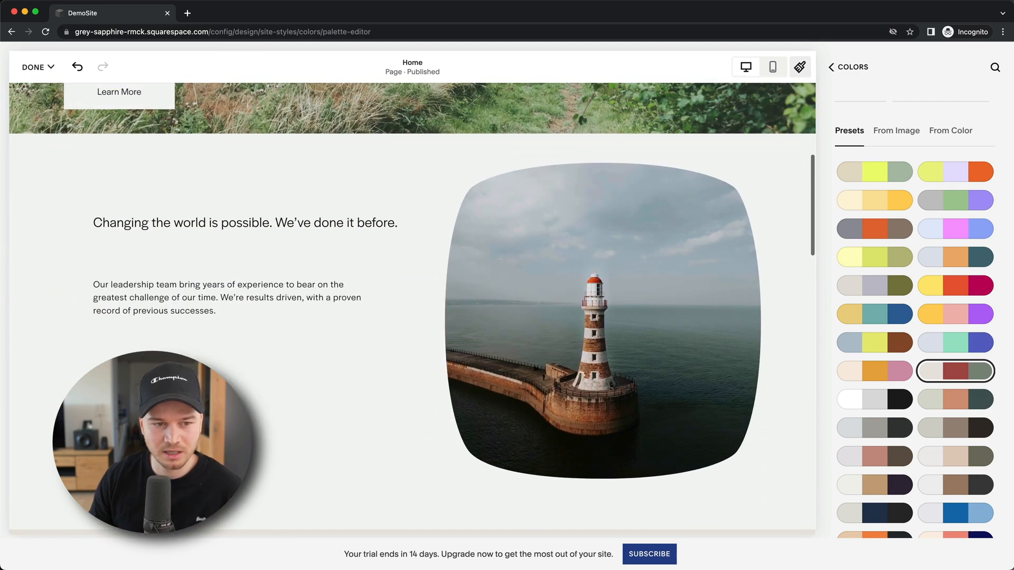
scroll(412, 309, up, 1)
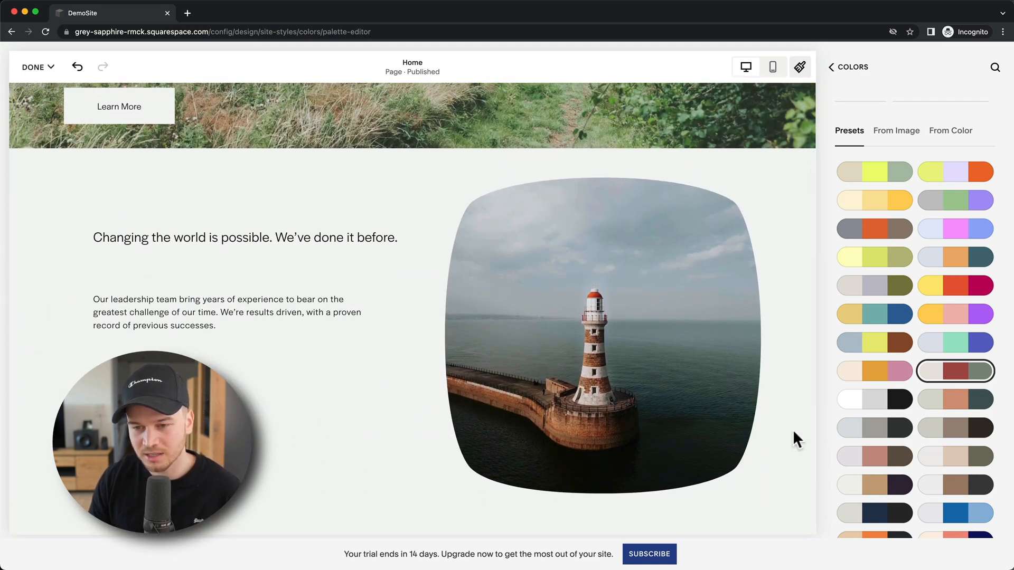
Step: Apply the preset palette of light grey, blue #1470AF and light blue, and return to the Site Styles overview
scroll(936, 427, down, 2)
click(963, 438)
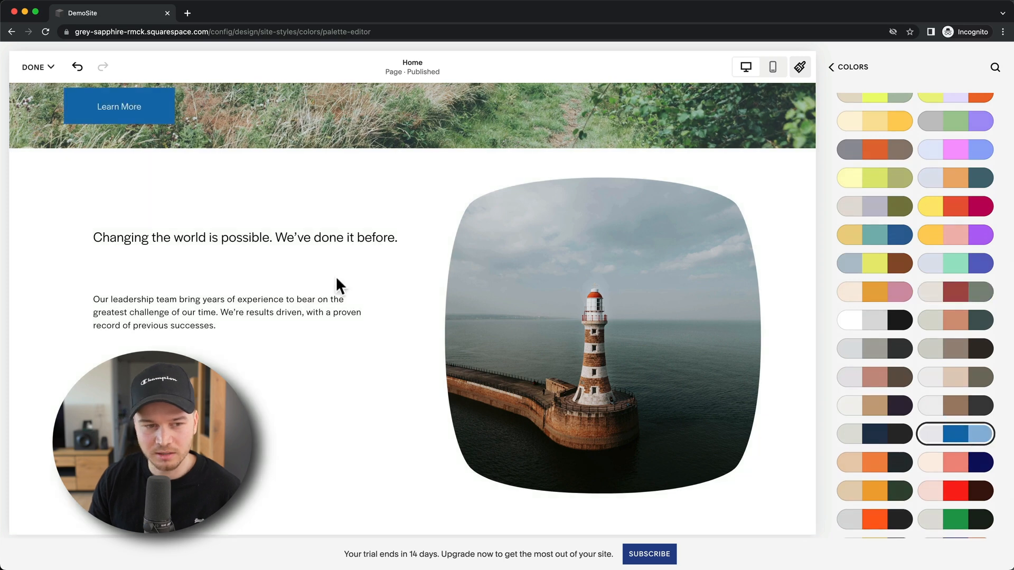
scroll(936, 445, down, 2)
scroll(936, 442, up, 7)
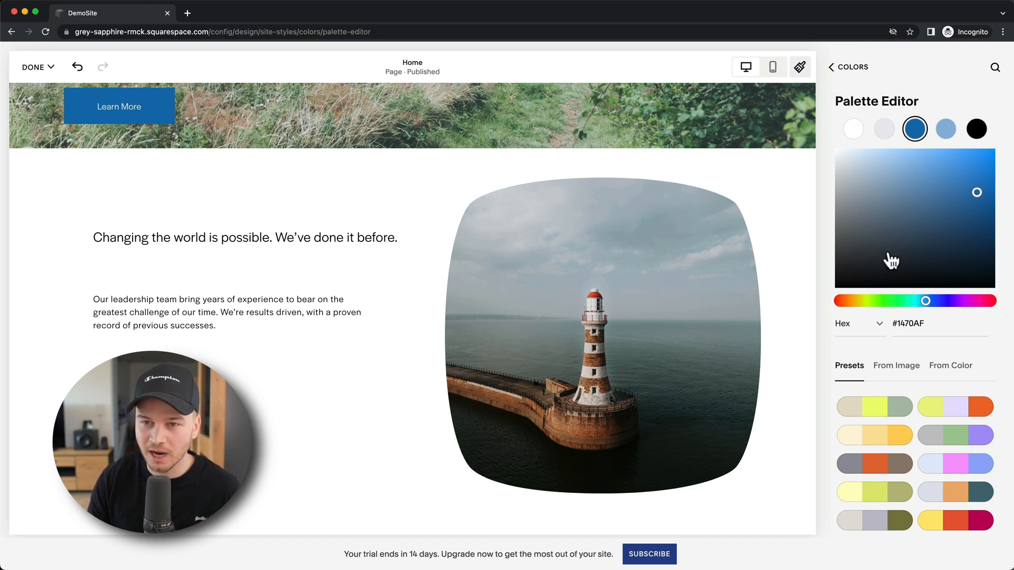
click(834, 70)
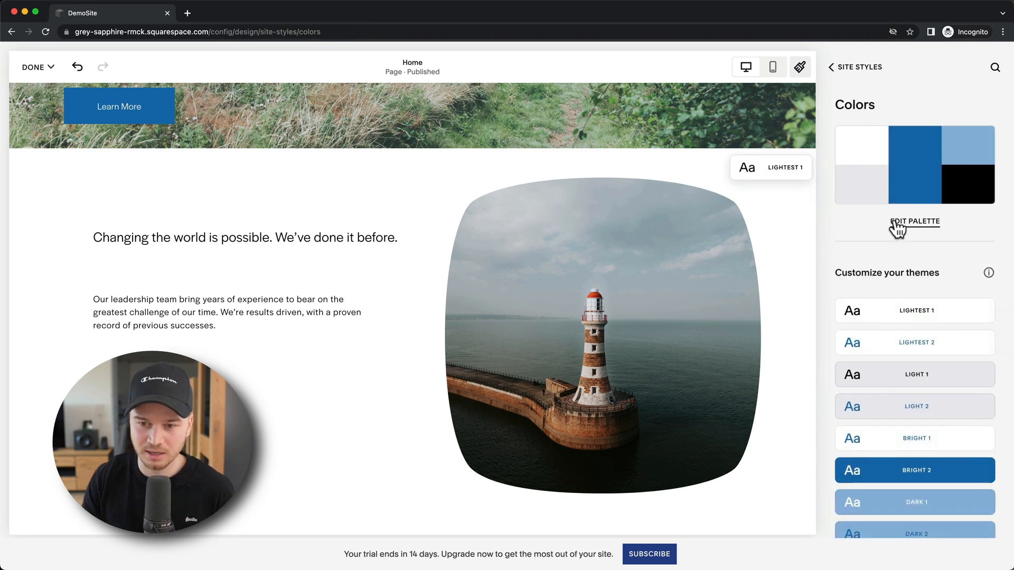
click(842, 72)
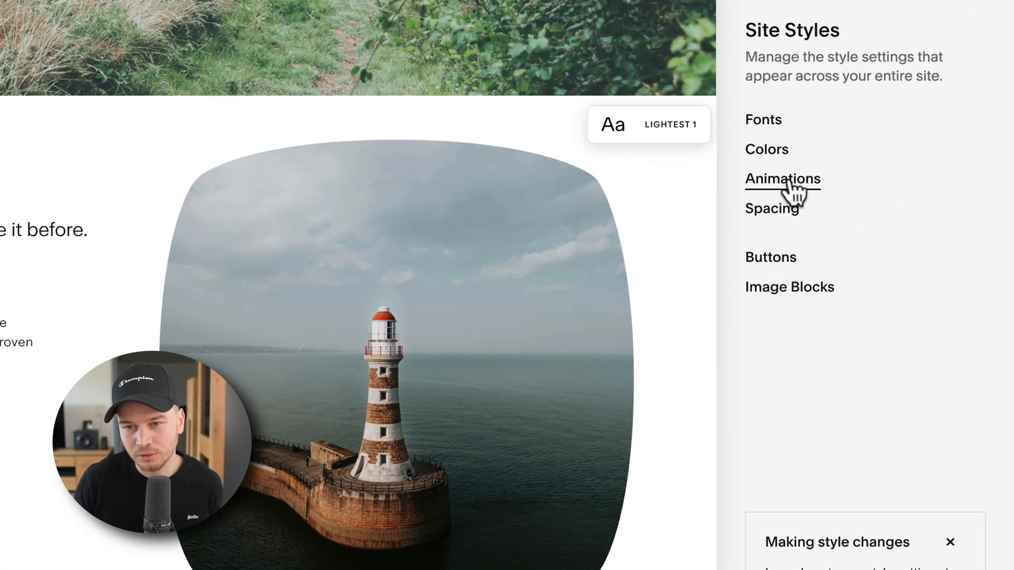
Step: Try the Fade and Scale animation styles for the site elements and choose Fade
click(787, 181)
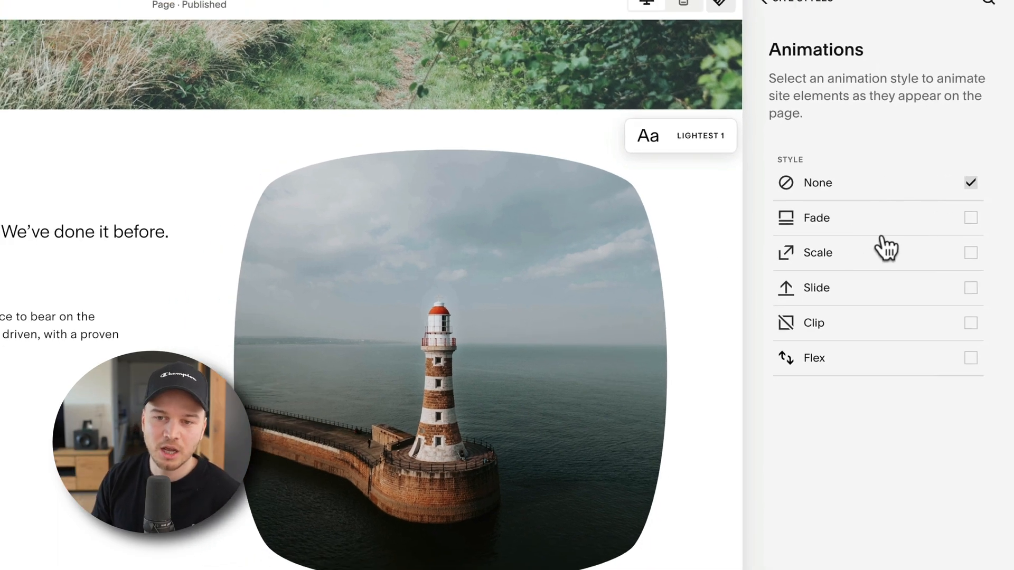
click(970, 217)
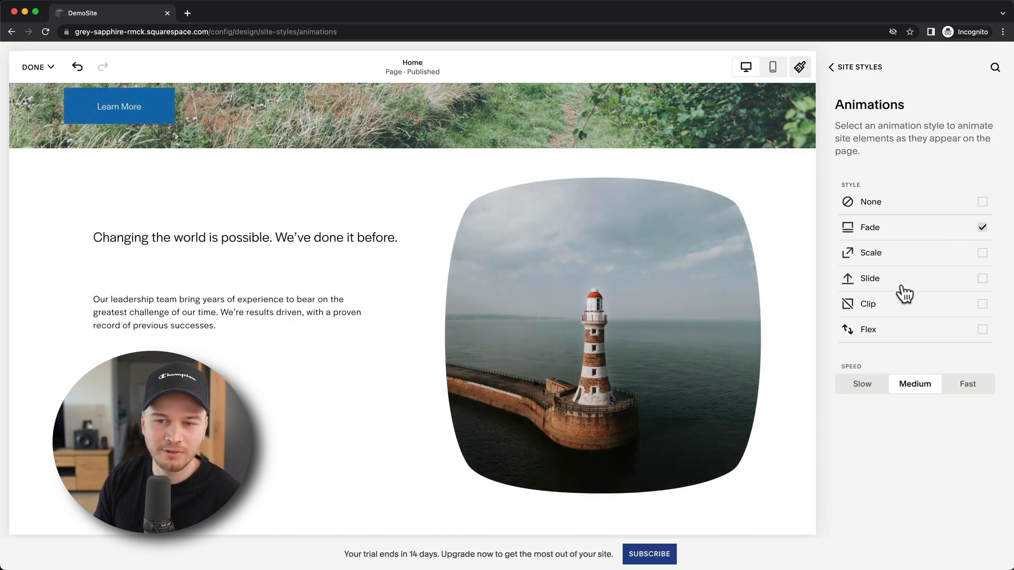
click(982, 228)
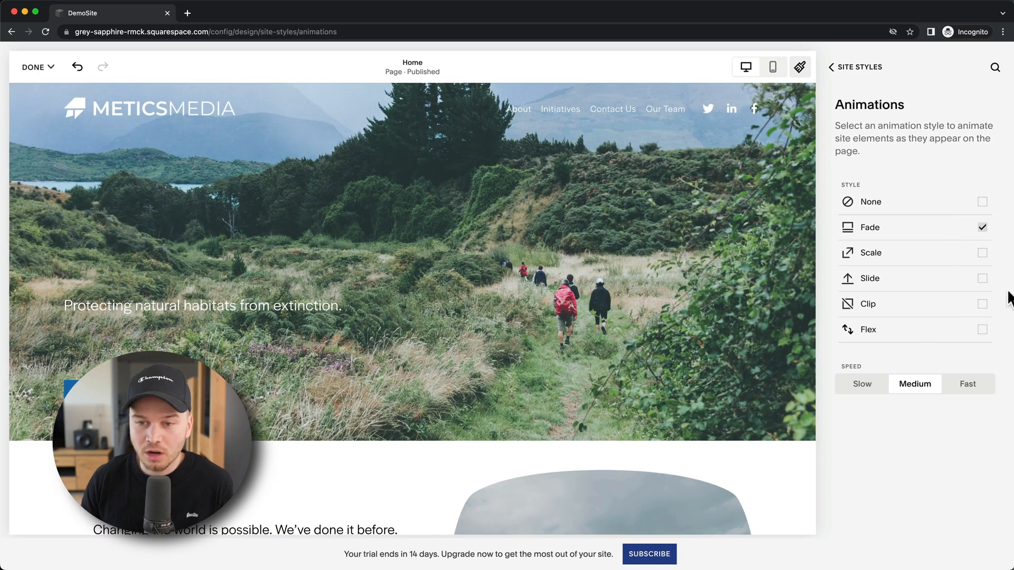
click(983, 255)
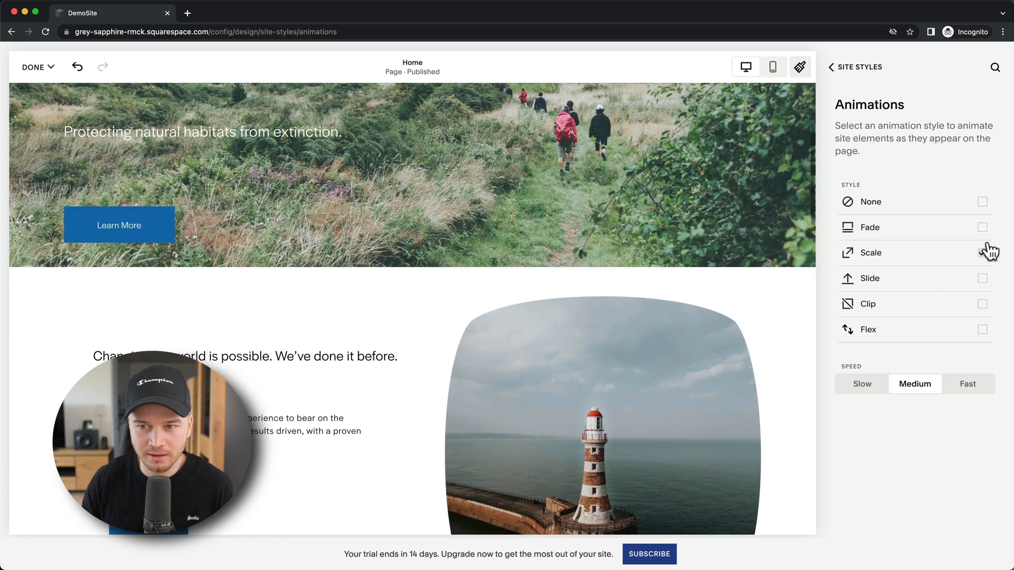
click(982, 227)
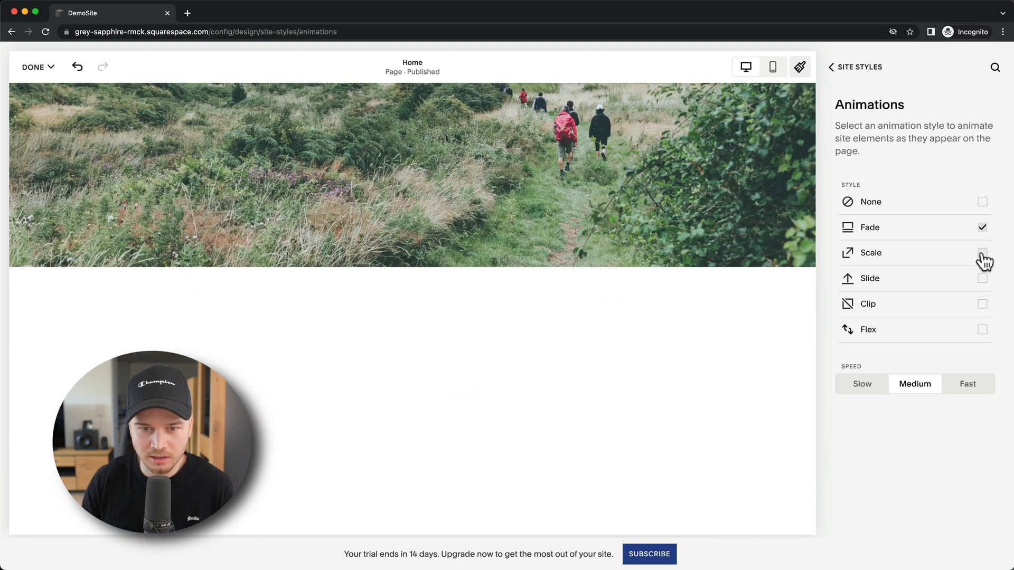
Step: Try the Scale and Clip animation styles and the Slow speed, and settle on the Slide style at Medium speed
click(982, 253)
scroll(626, 391, down, 2)
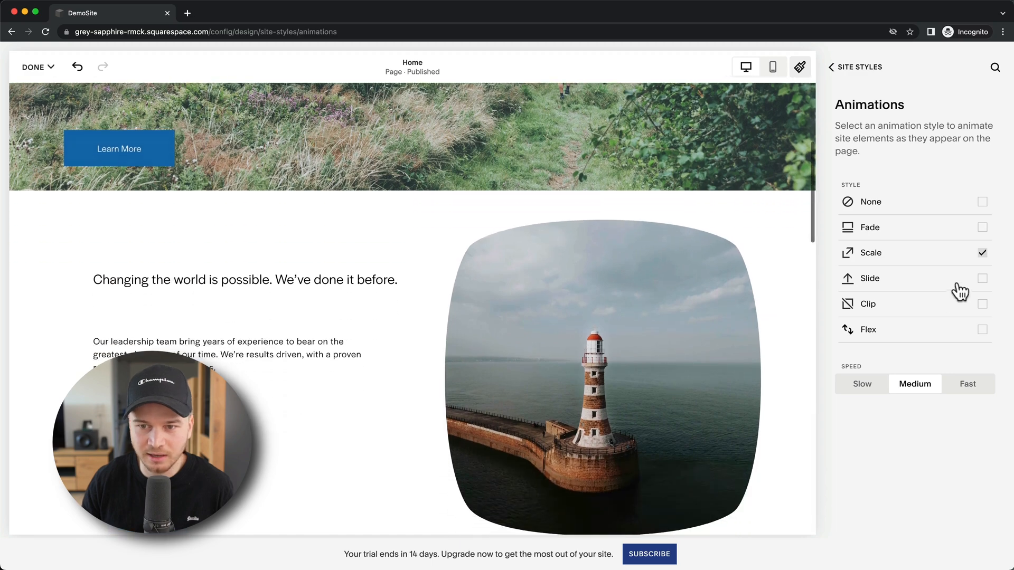
click(981, 279)
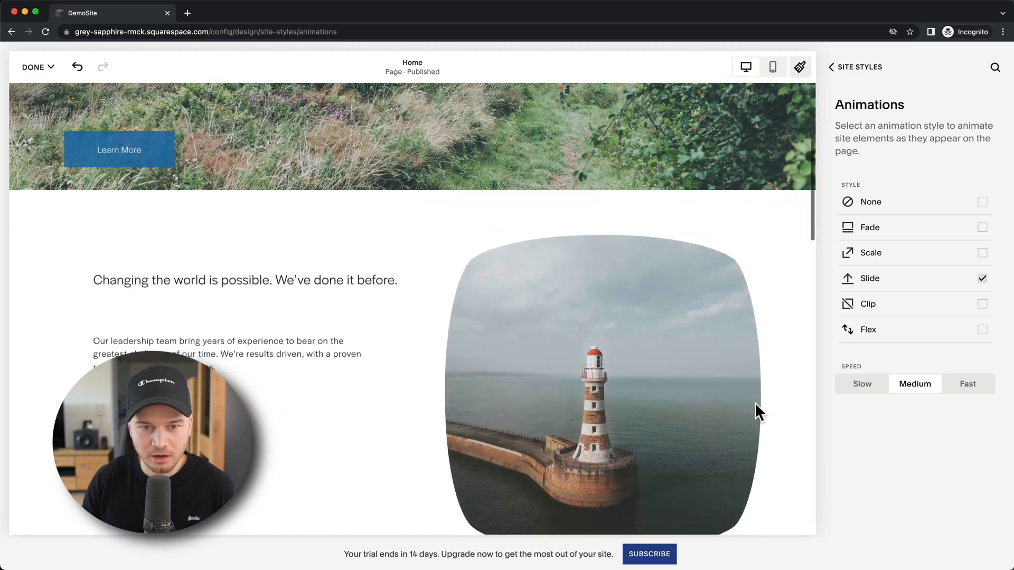
scroll(755, 402, down, 1)
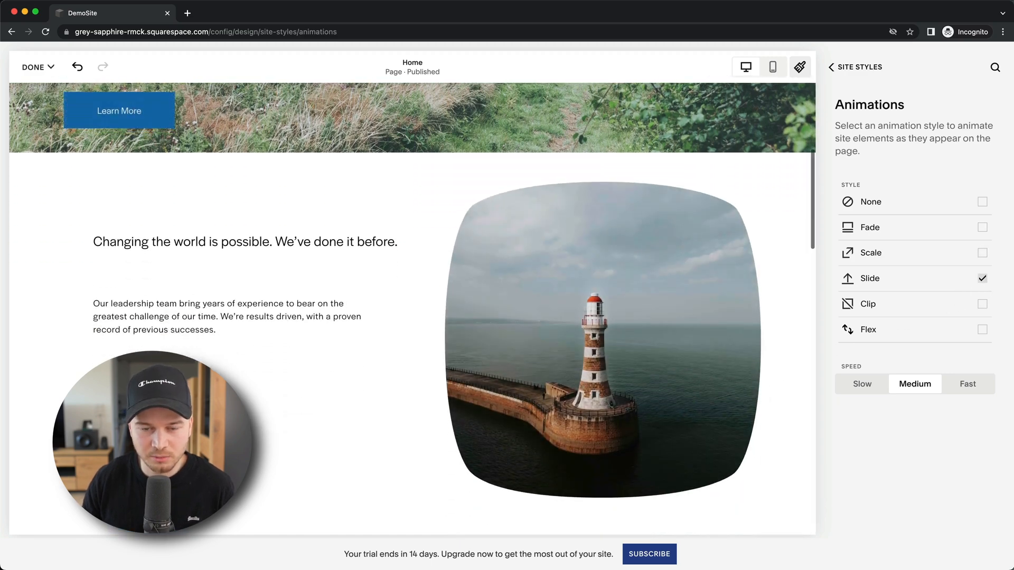
click(983, 305)
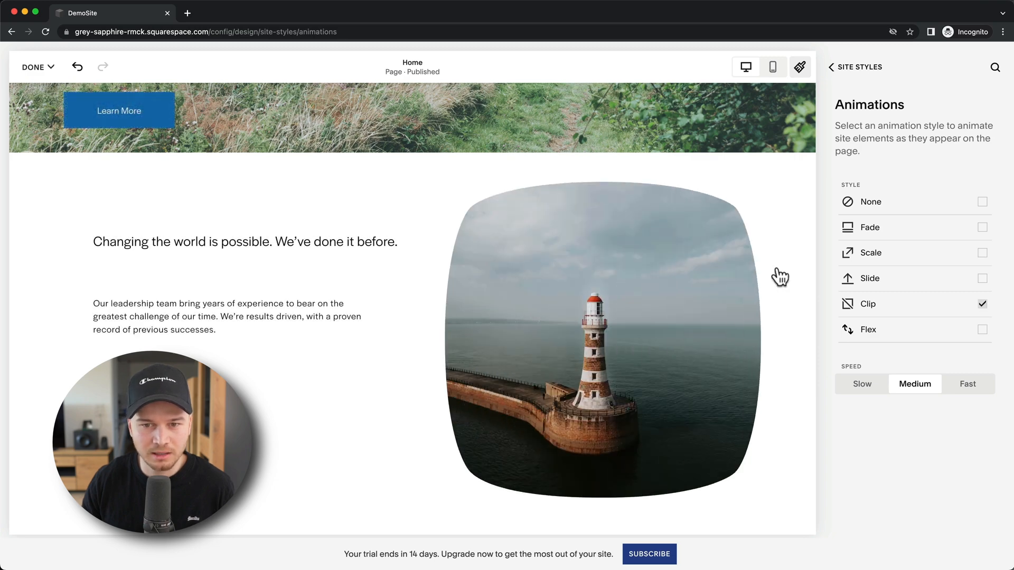
click(983, 280)
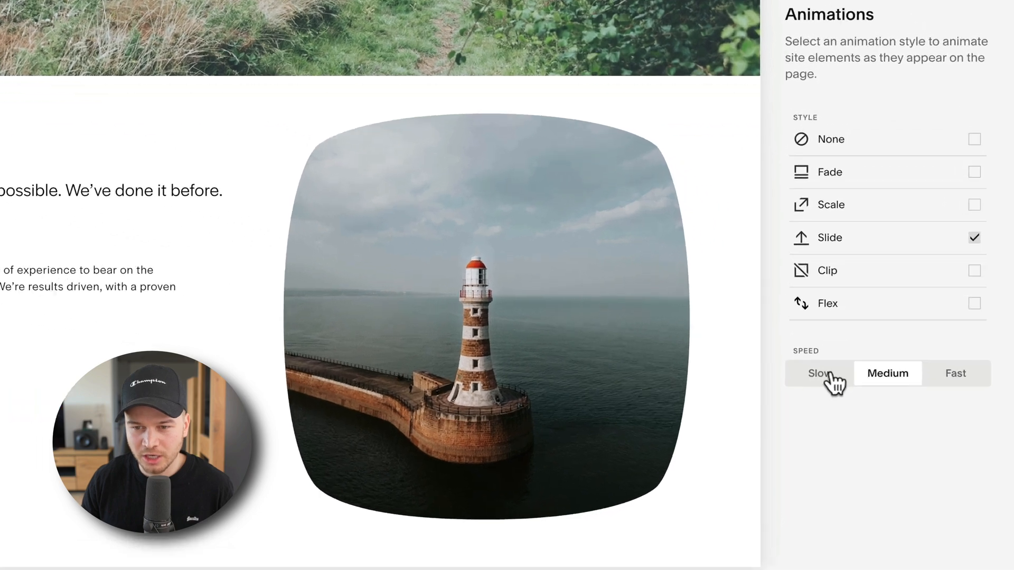
click(866, 385)
click(914, 385)
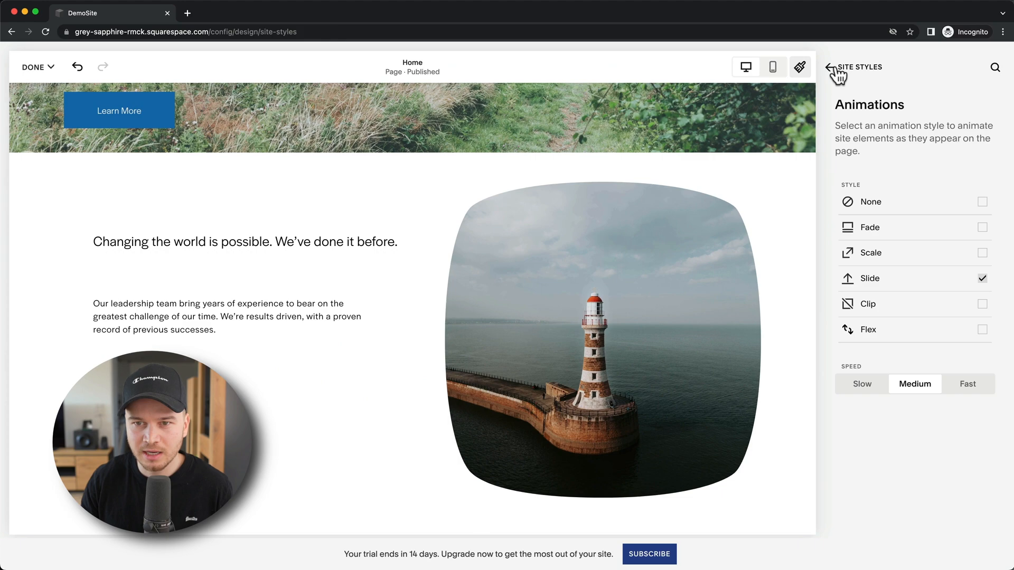
Step: Close Site Styles, save the changes and leave edit mode on the Home page
click(838, 69)
click(846, 68)
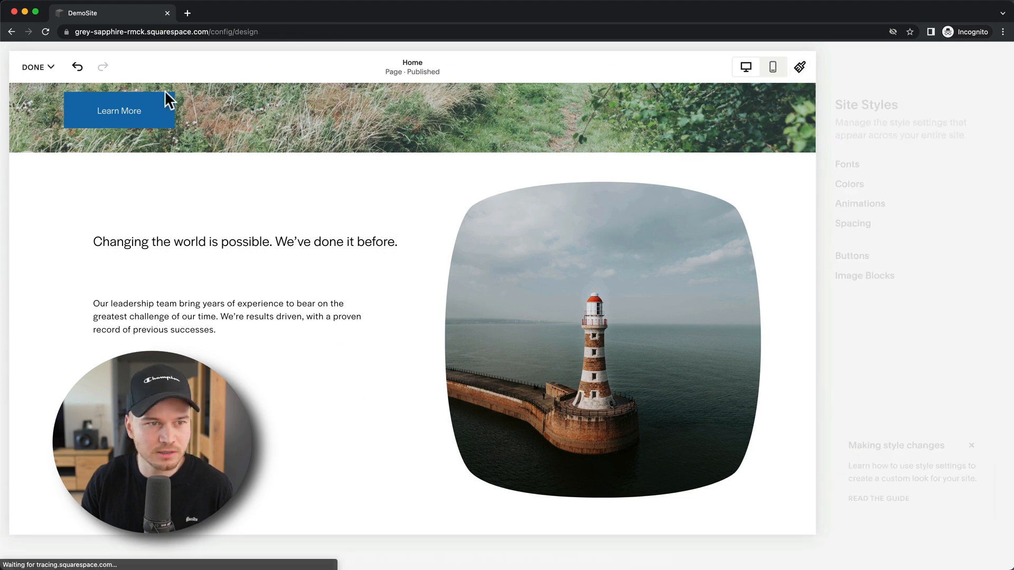
click(29, 57)
click(30, 94)
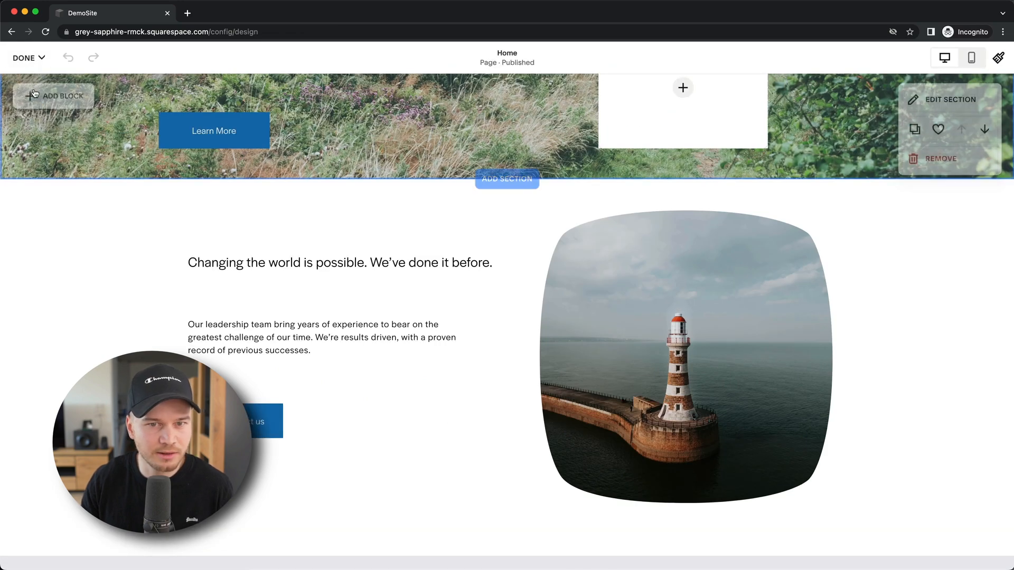
scroll(739, 264, up, 5)
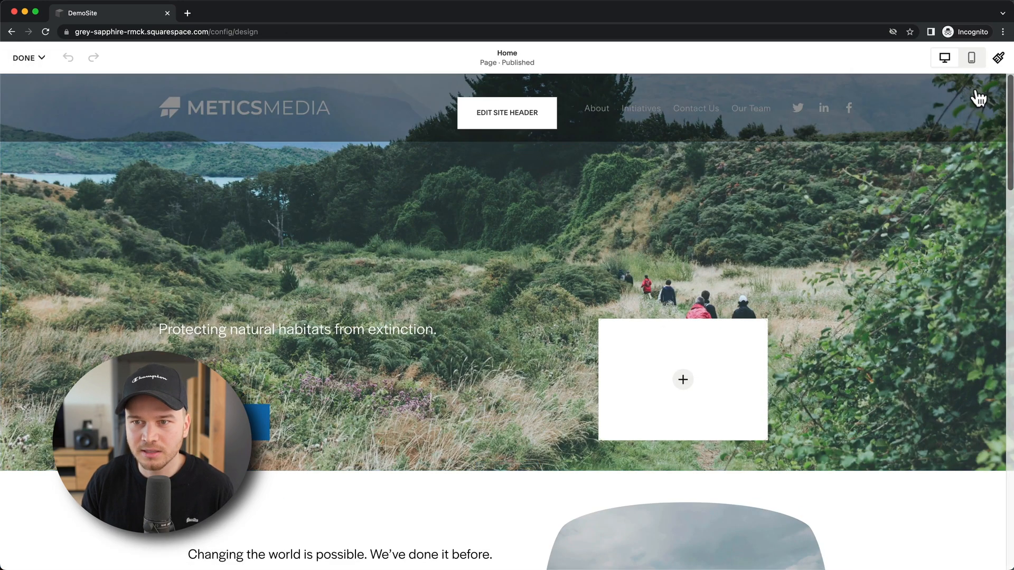
click(20, 59)
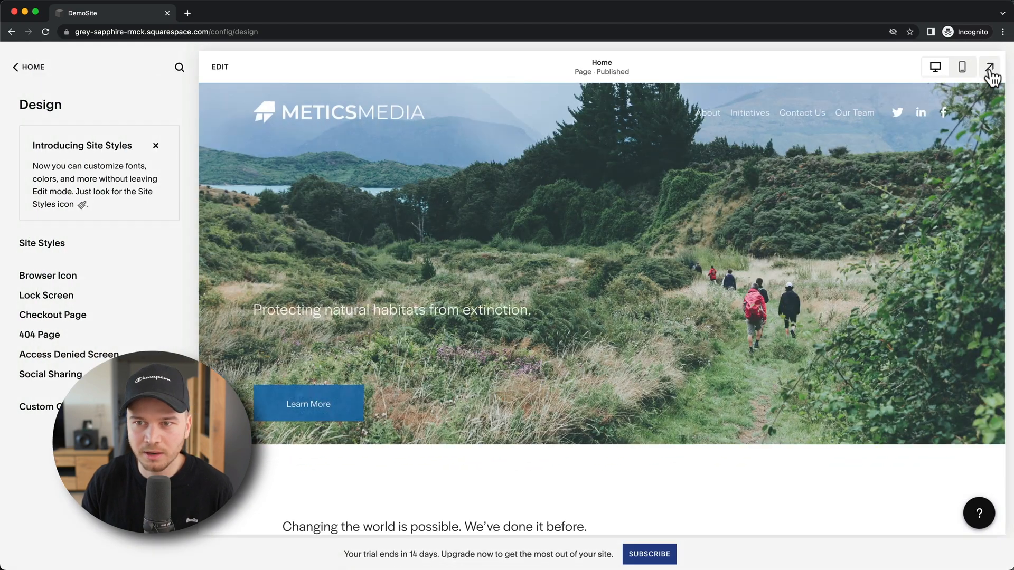
Step: Preview the site full screen and check how elements animate on the About and Initiatives pages
click(989, 67)
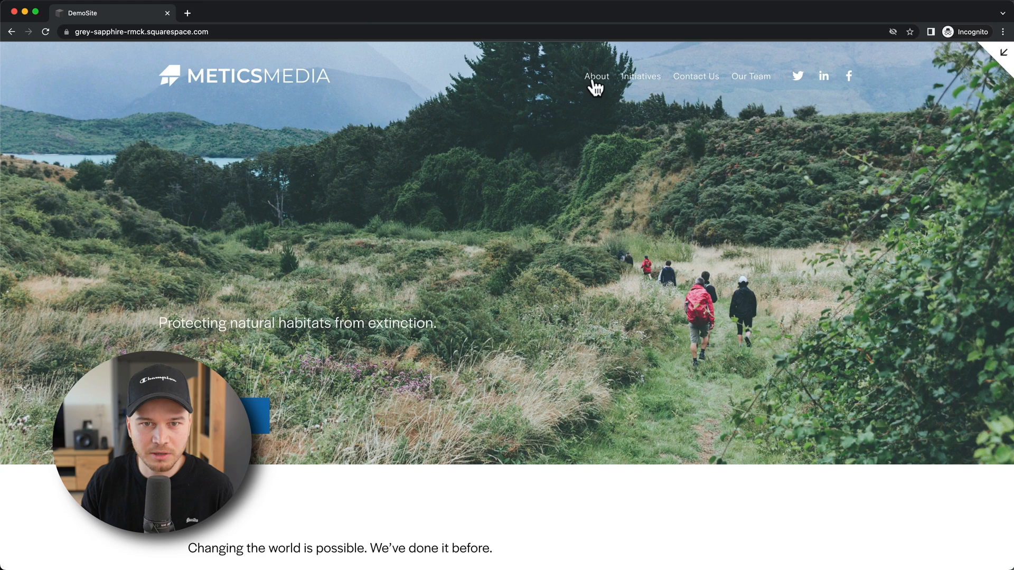
click(594, 78)
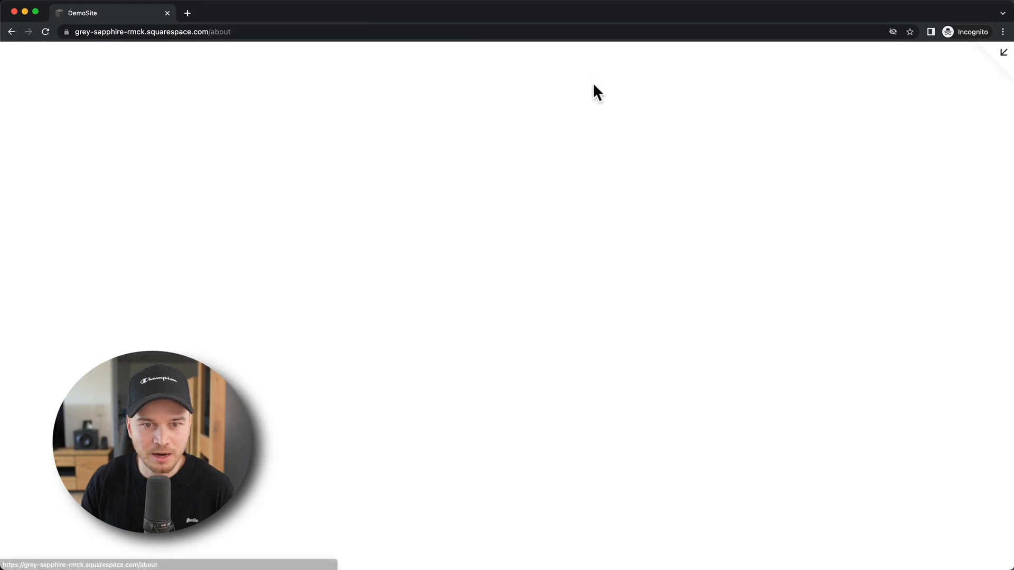
scroll(584, 319, down, 5)
scroll(586, 323, down, 5)
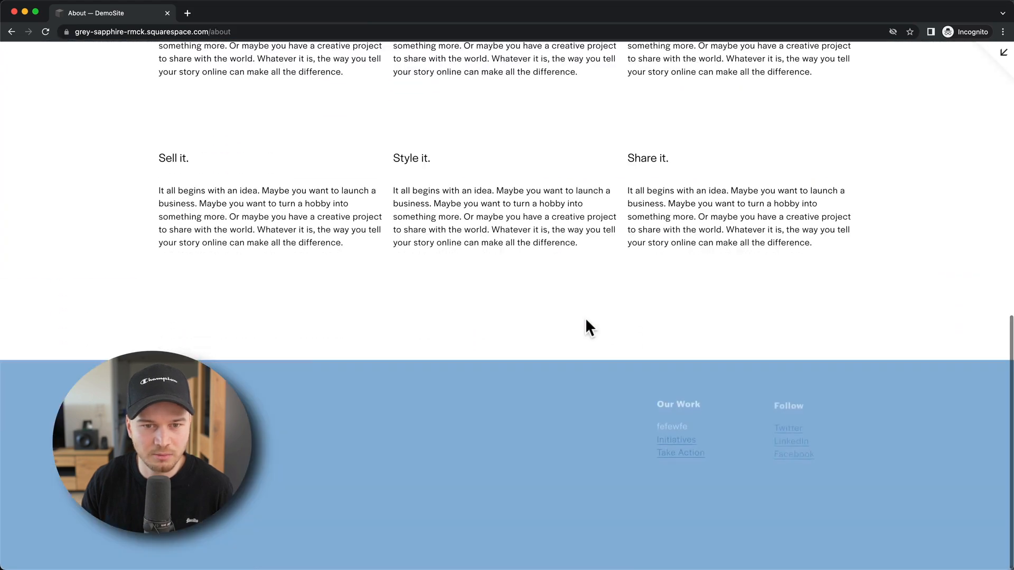
scroll(586, 328, up, 15)
click(641, 78)
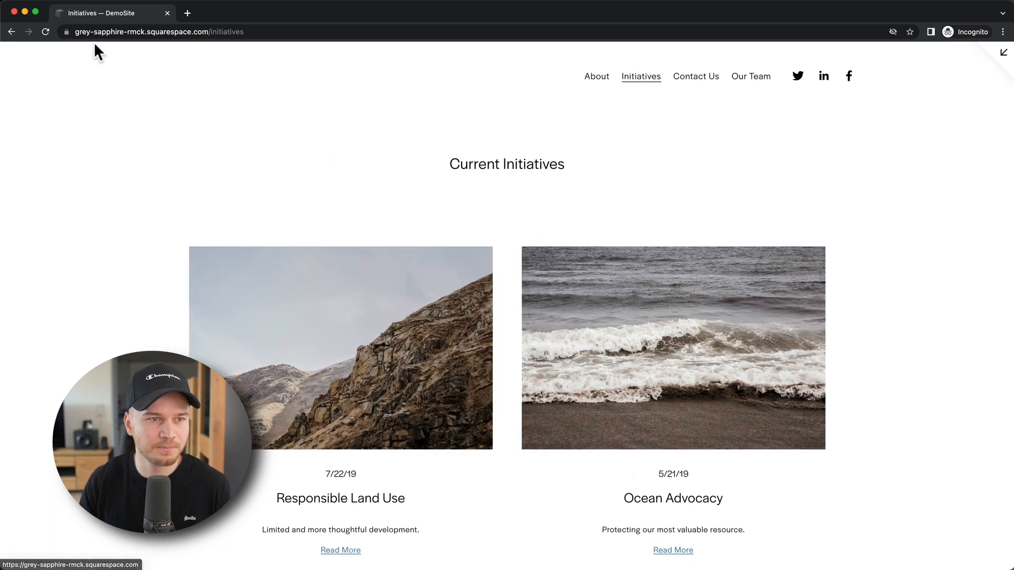
Step: Close the full-screen preview, reopen Site Styles and check the Animations settings
click(1002, 59)
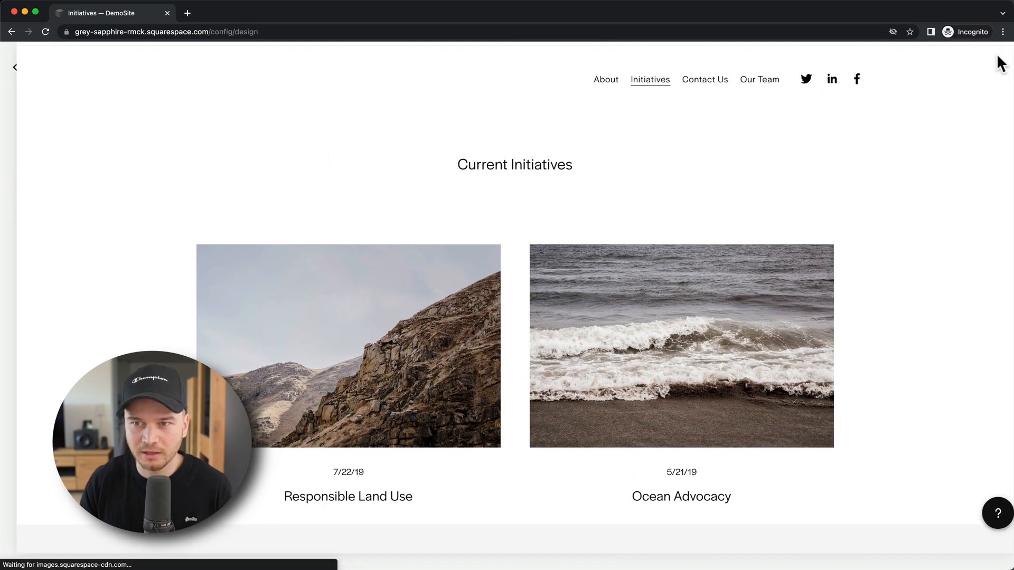
click(33, 67)
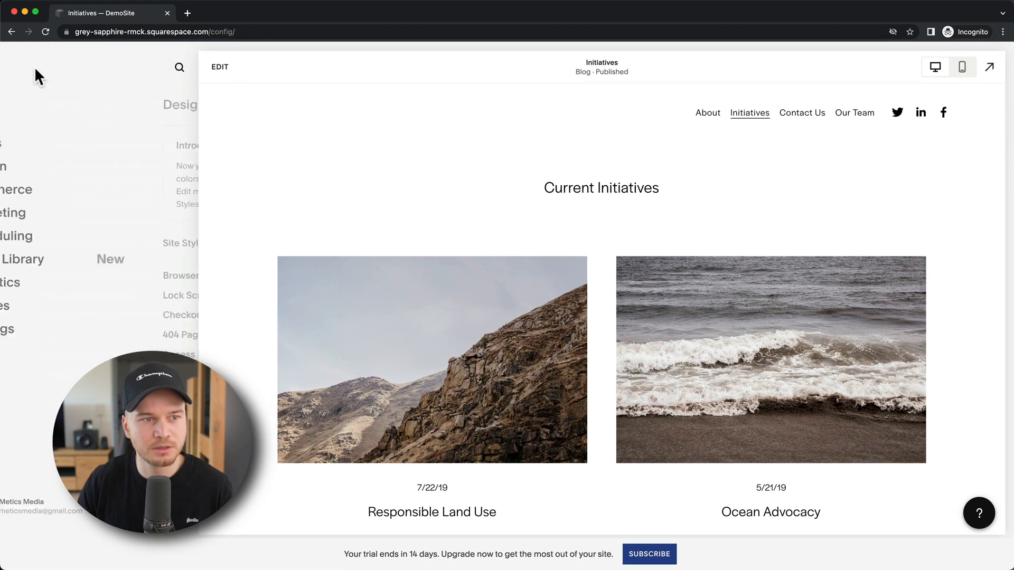
click(45, 169)
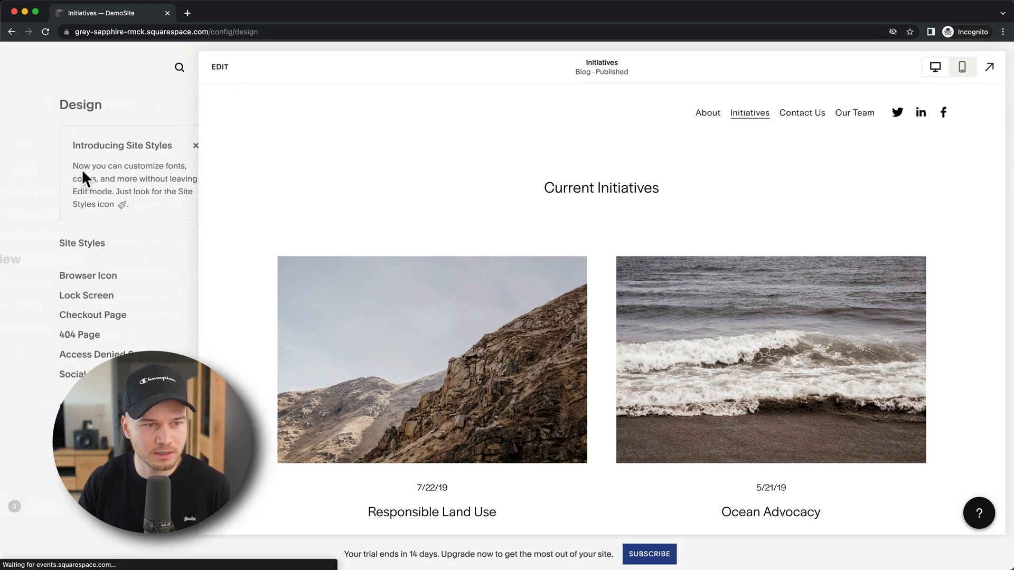
click(58, 247)
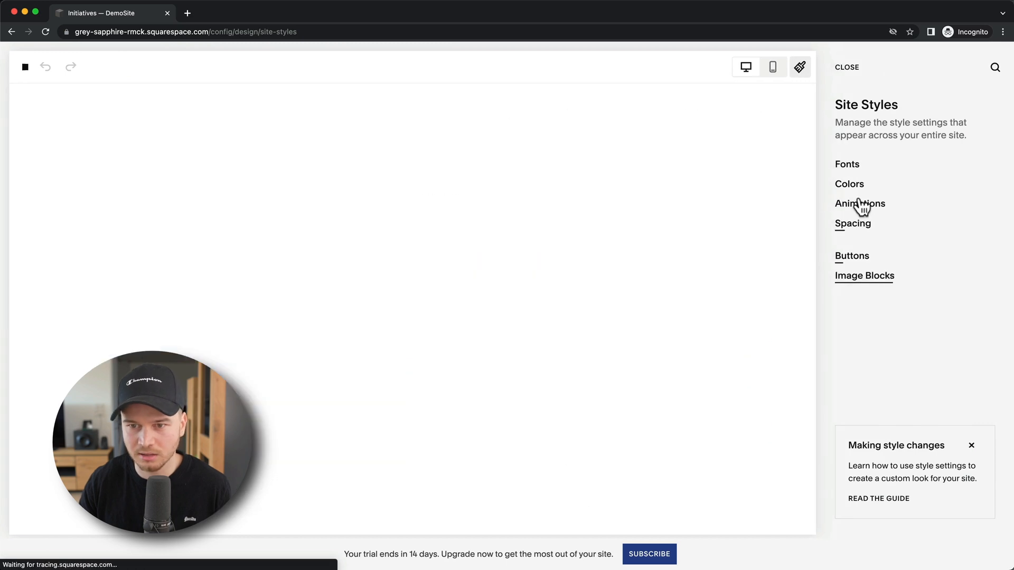
click(859, 210)
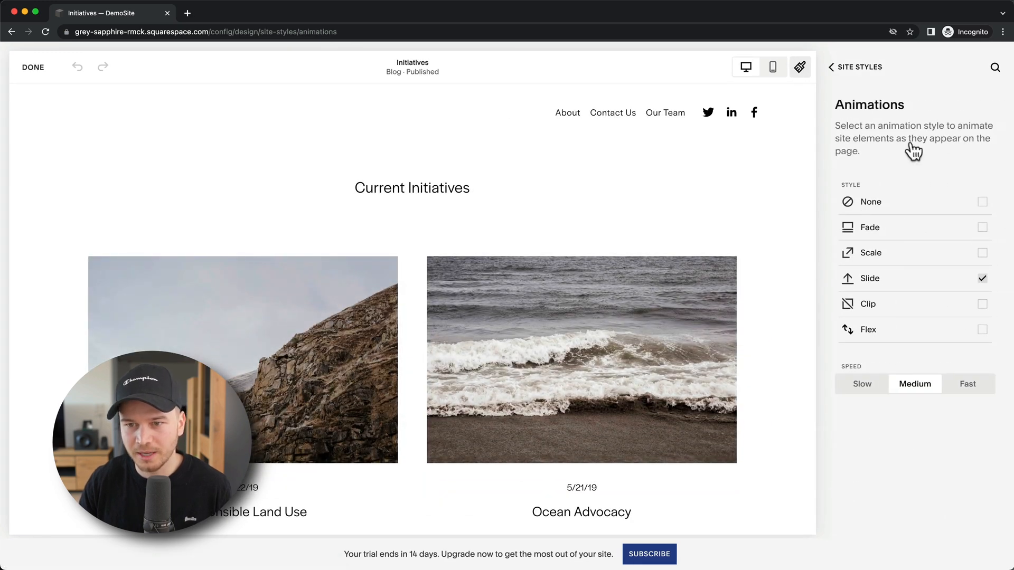
click(855, 67)
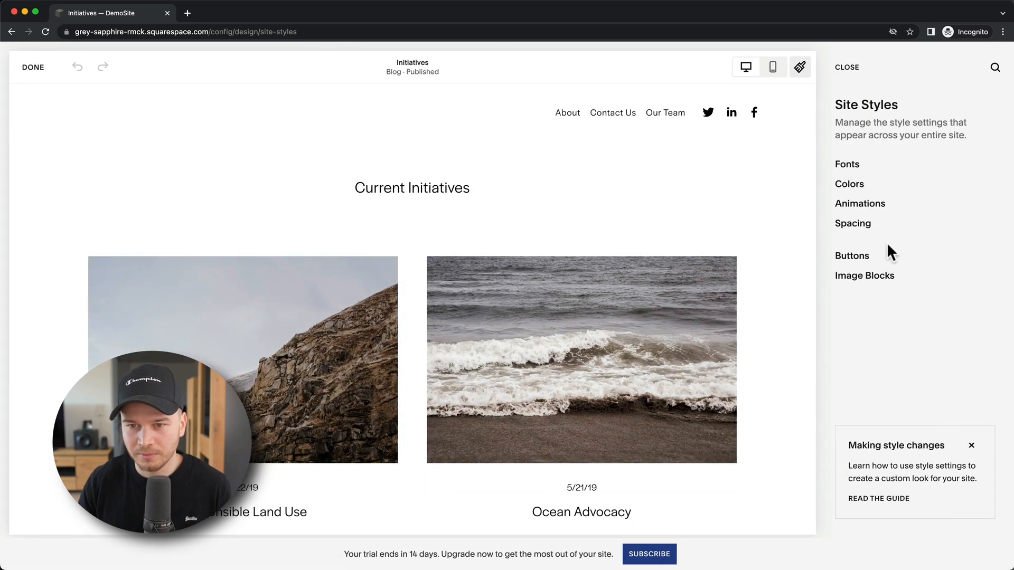
Step: Set the maximum page width to 1251px in the Spacing settings and reset all site styles to the template defaults
click(852, 224)
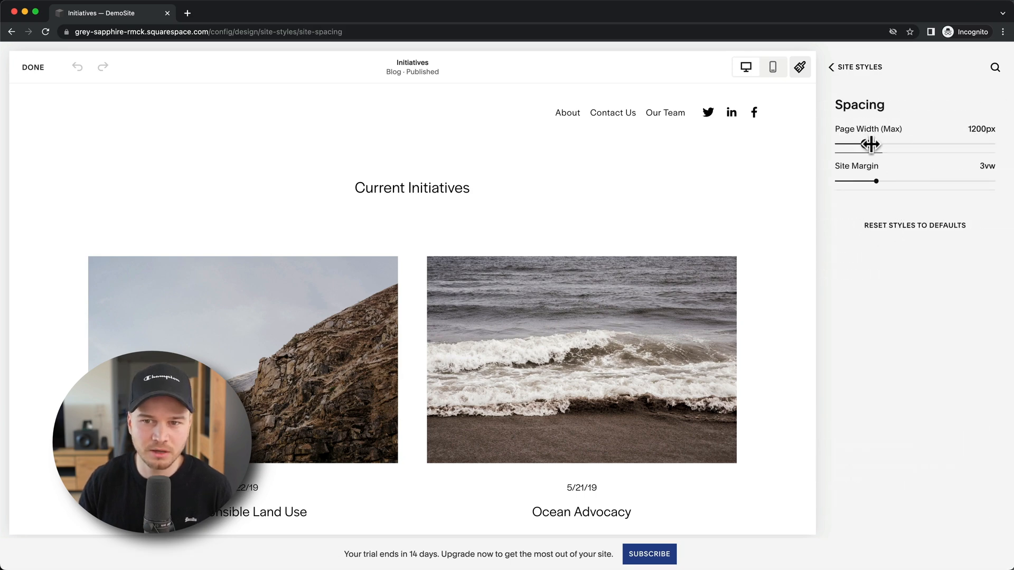
mouse_move(871, 144)
mouse_down()
mouse_move(890, 144)
mouse_move(869, 143)
mouse_up()
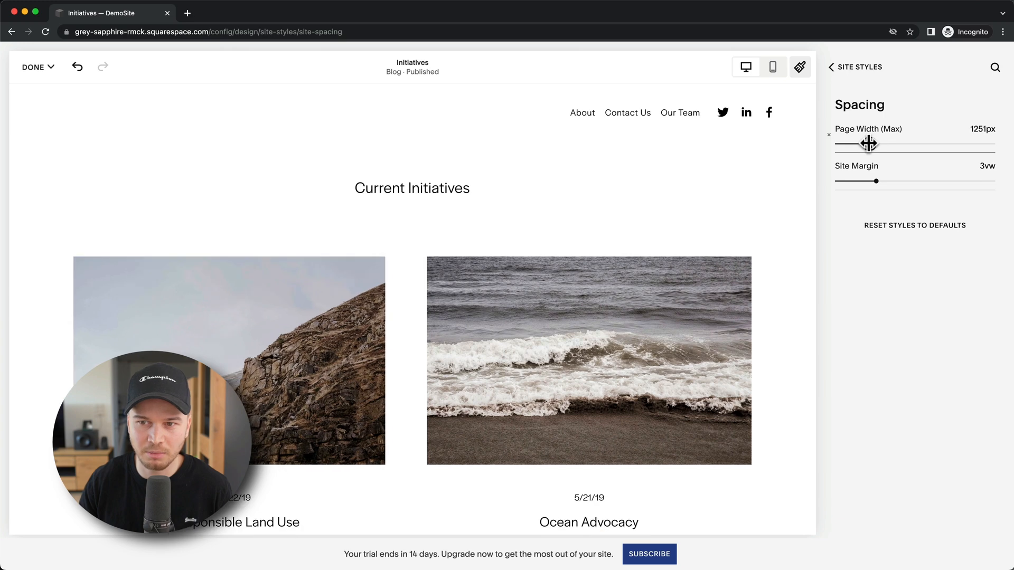
click(893, 227)
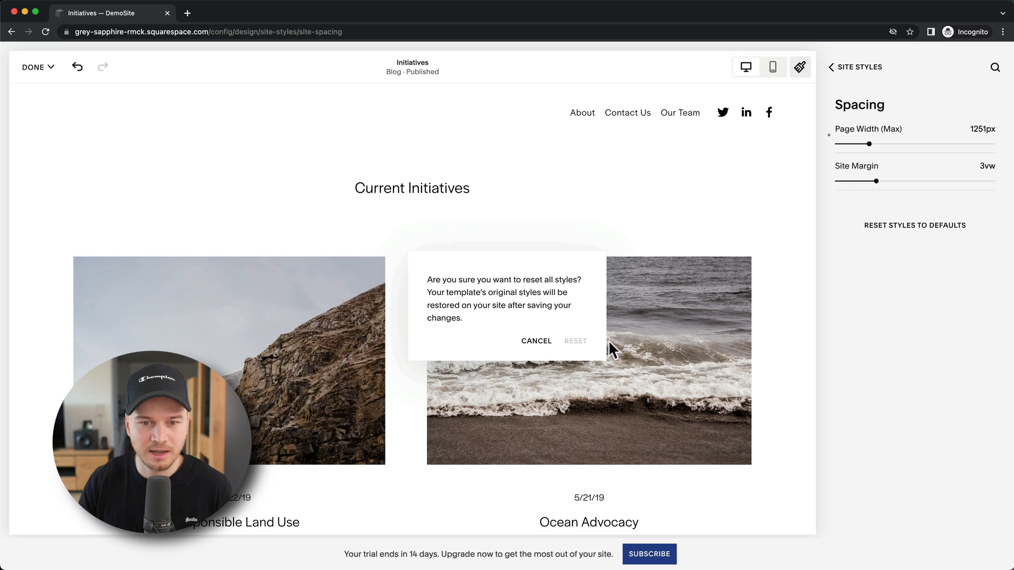
click(575, 341)
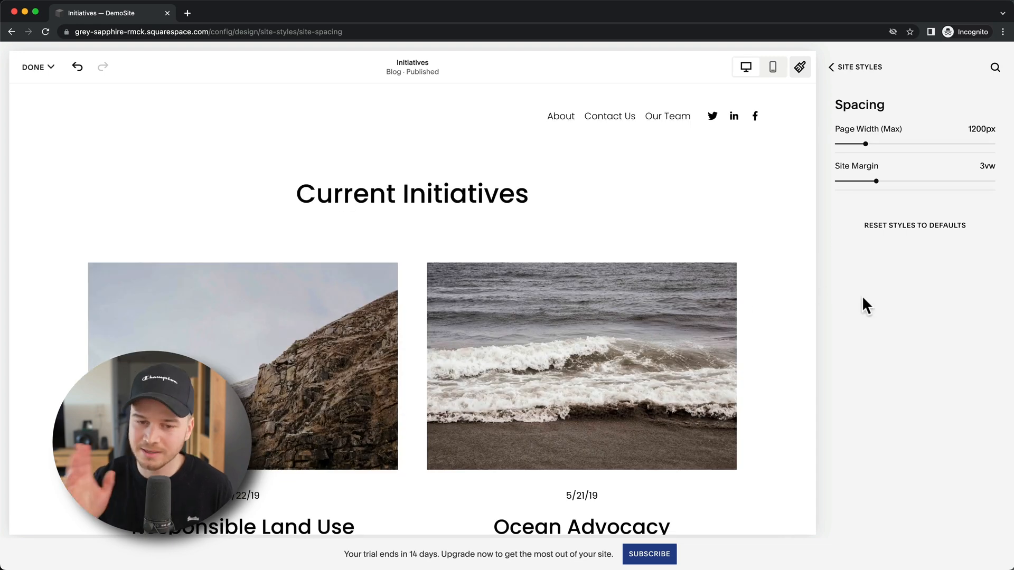
Step: Examine the Buttons and Image Blocks settings in Site Styles
click(838, 71)
click(866, 254)
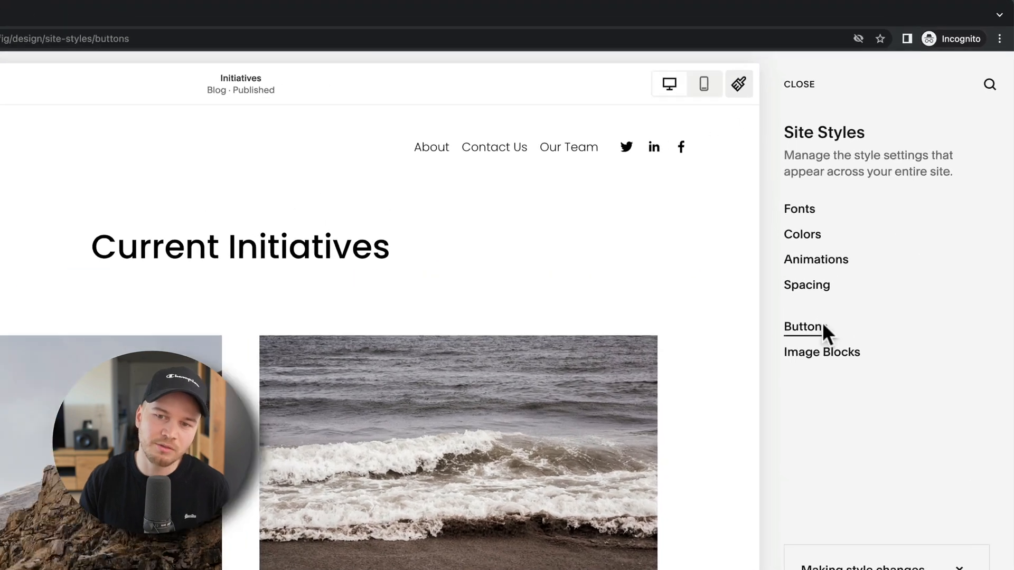
click(822, 326)
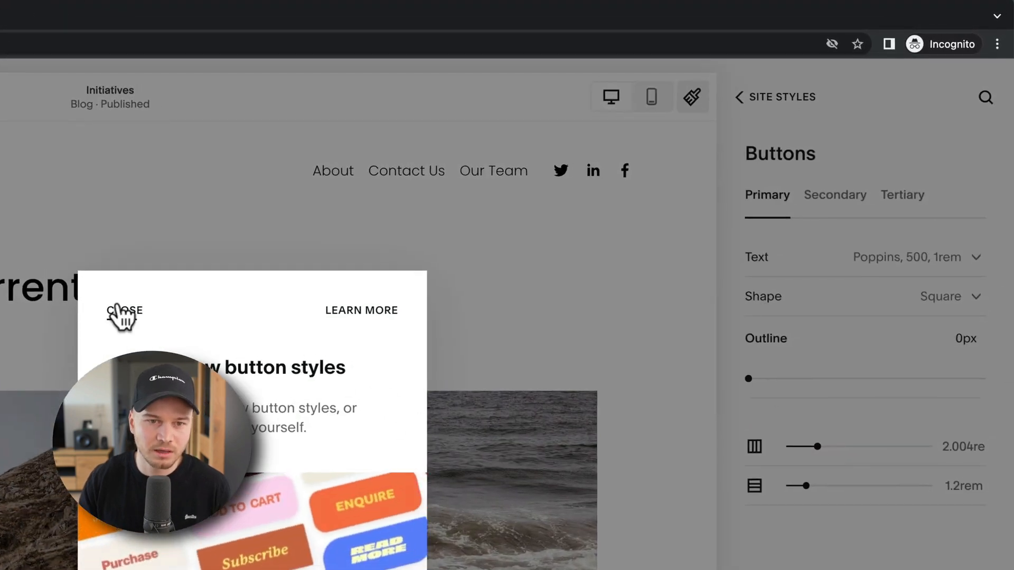
click(121, 312)
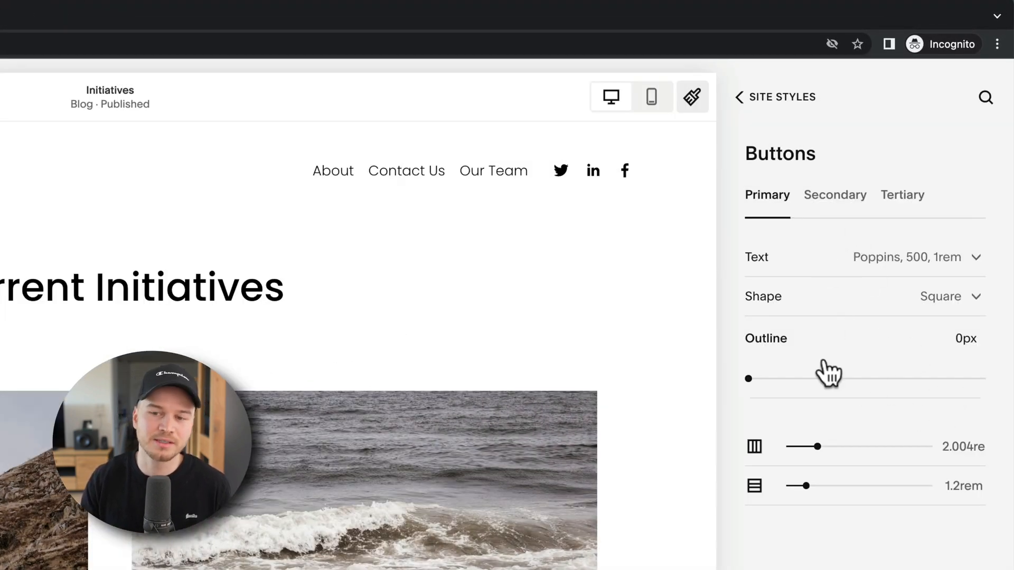
click(737, 98)
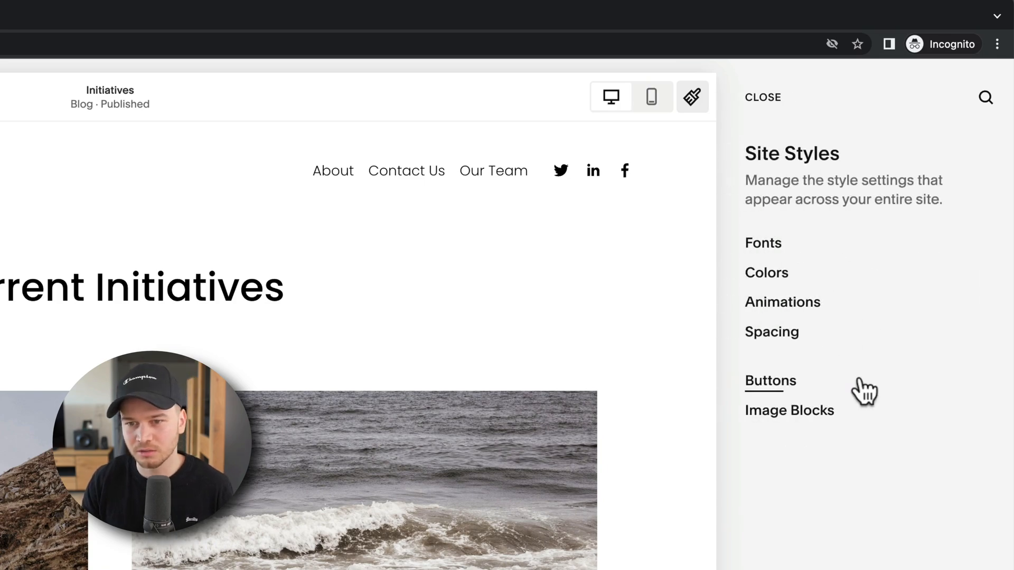
click(791, 415)
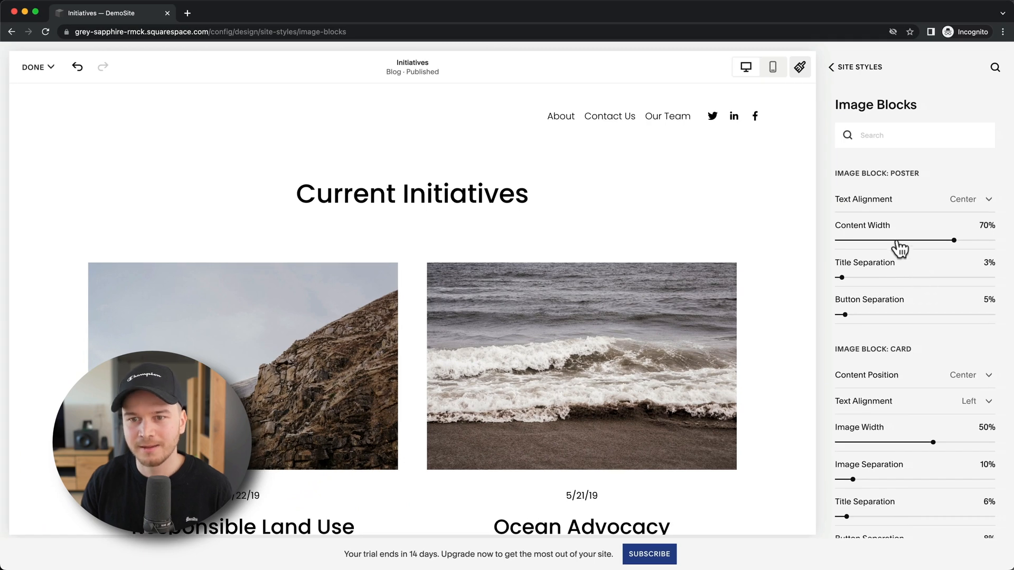
scroll(892, 264, down, 3)
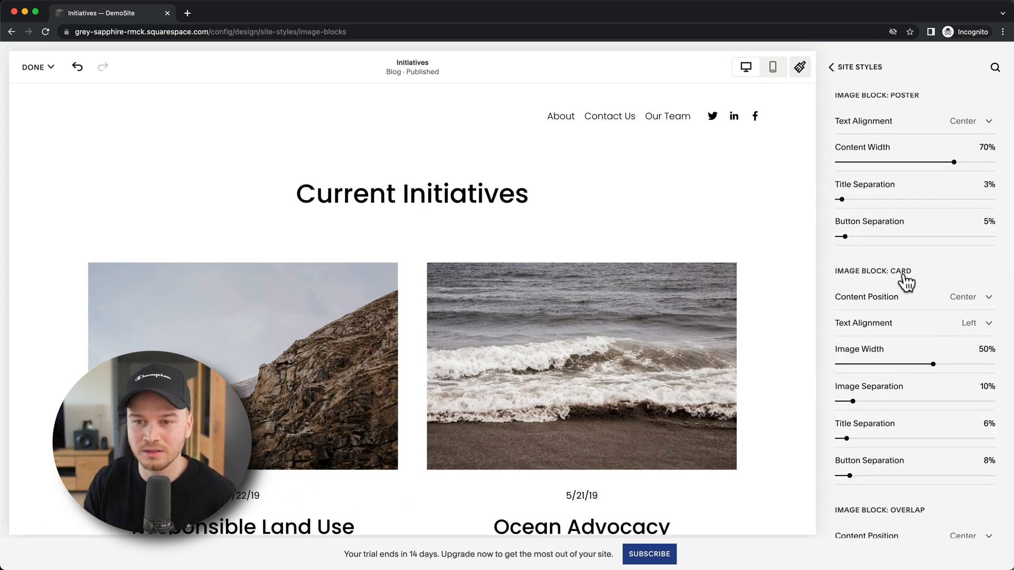
scroll(903, 285, up, 3)
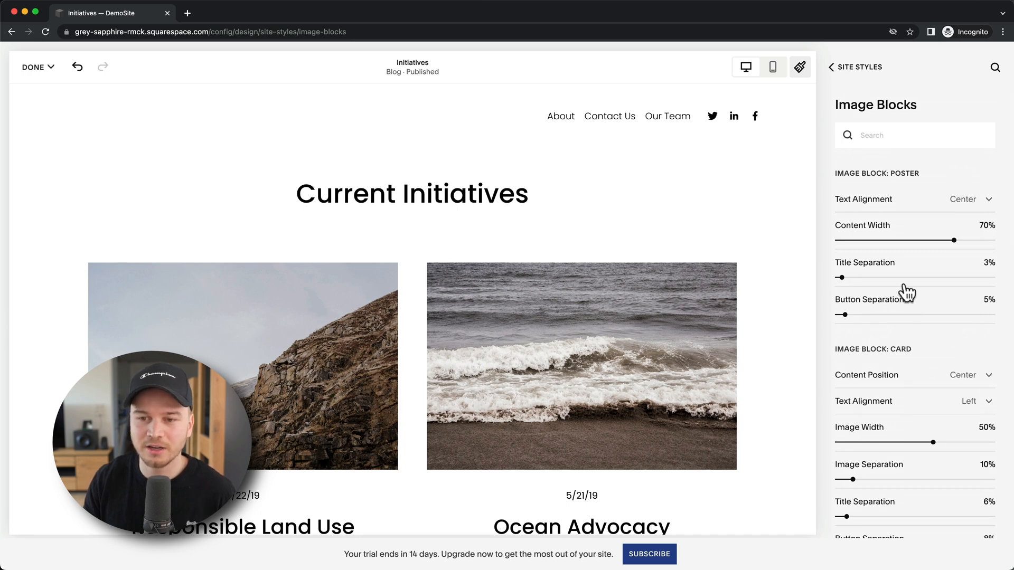
click(831, 67)
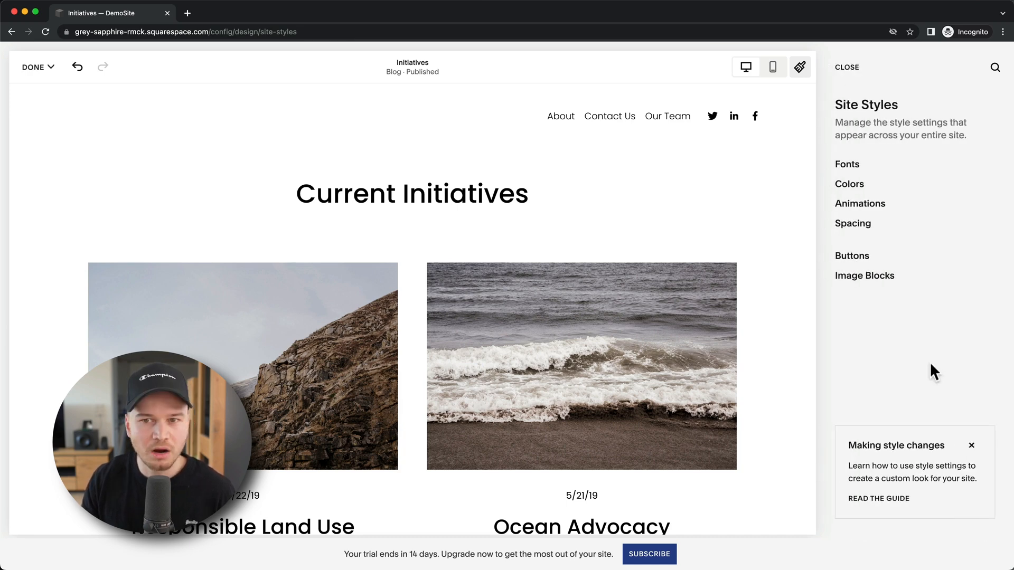
Step: Save the style changes from the Initiatives page
click(36, 67)
click(39, 100)
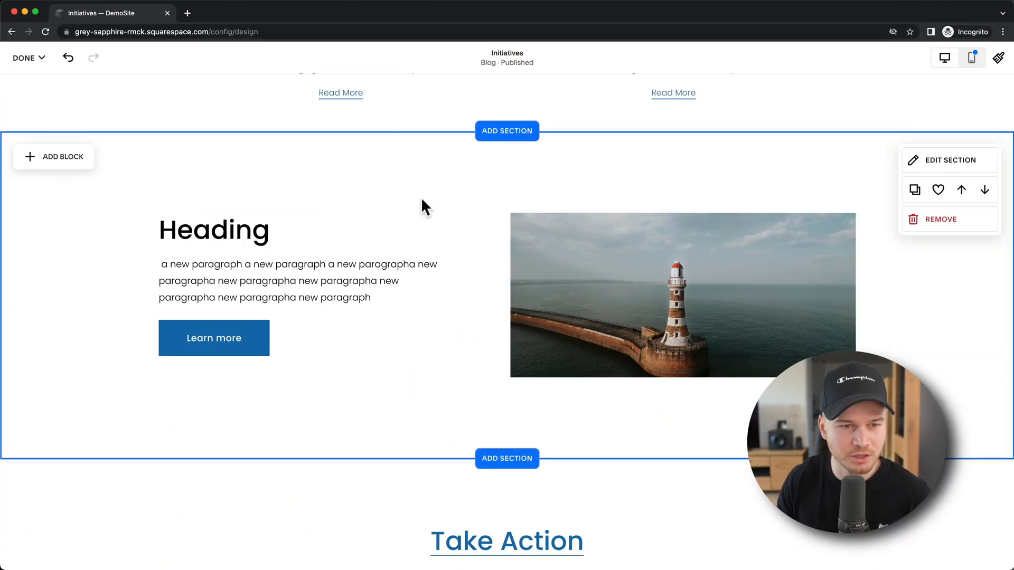
Step: Select in turn the heading, paragraph, Learn more button and lighthouse image in the section above Take Action
click(211, 234)
click(296, 275)
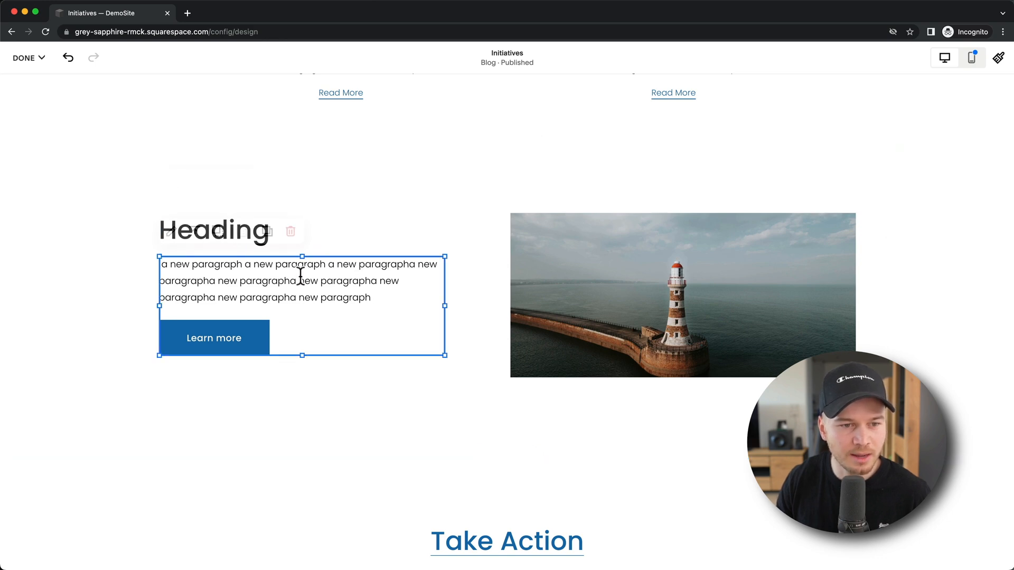
click(235, 338)
click(687, 303)
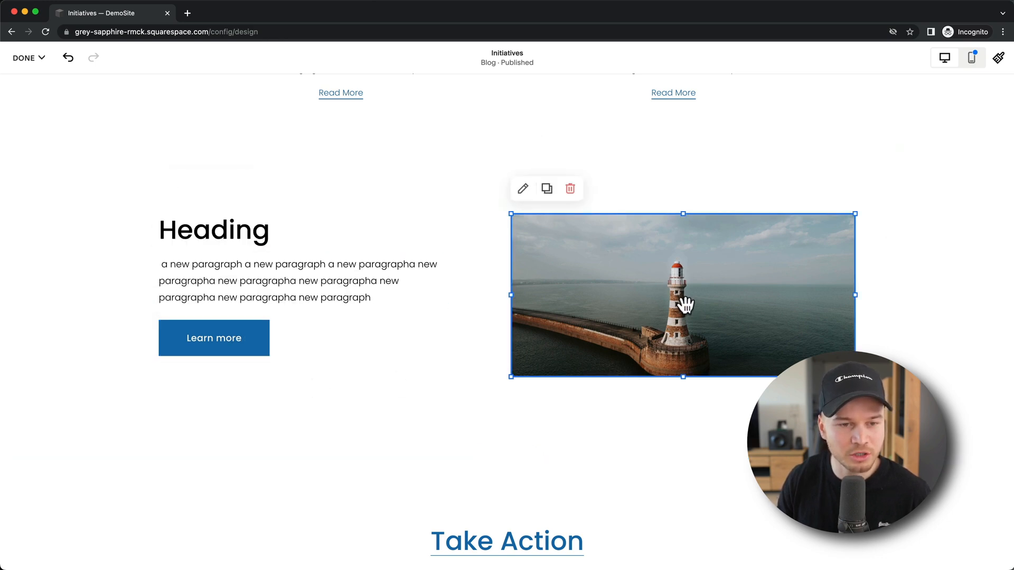
Step: Compare the mobile and desktop layouts of the section above Take Action
click(455, 386)
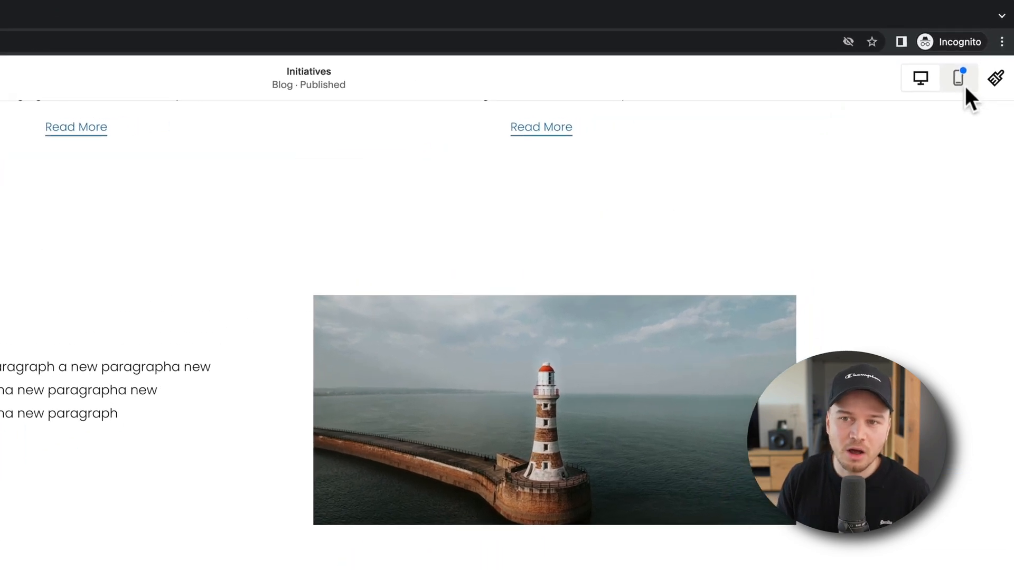
click(958, 86)
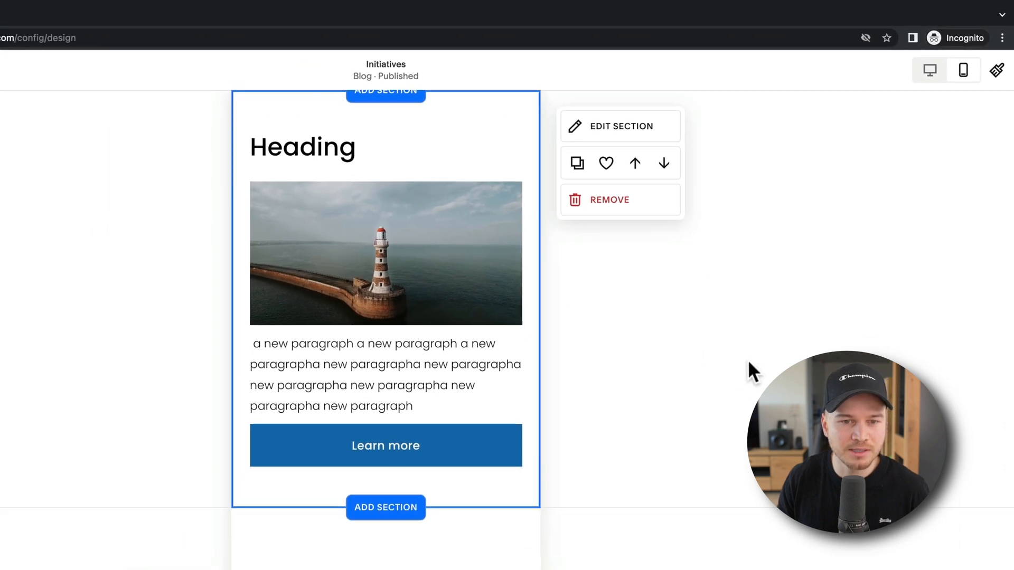
scroll(445, 384, up, 1)
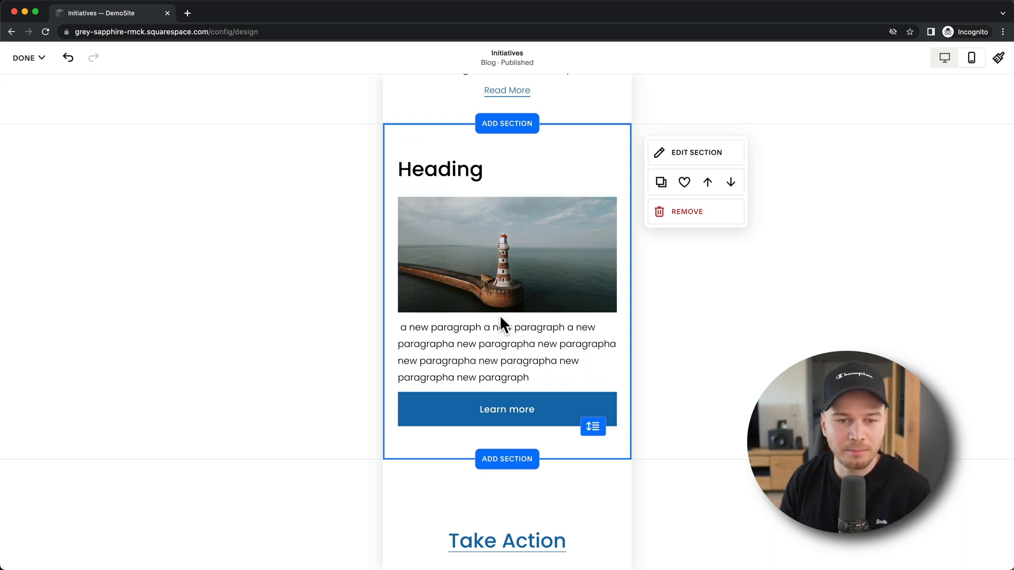
click(945, 60)
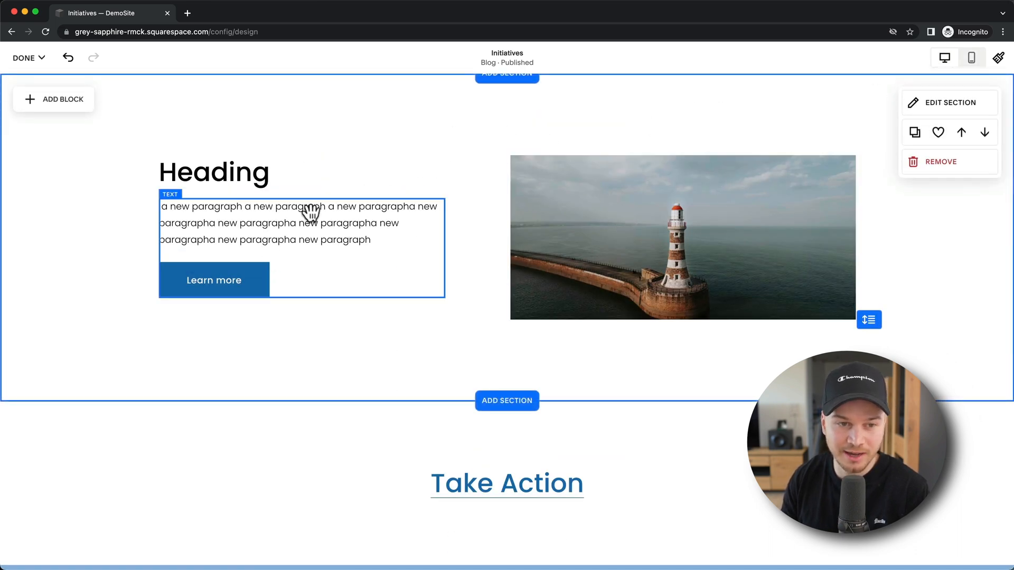
Step: In the mobile layout, move the paragraph directly below the heading, with the lighthouse image beneath it
click(972, 58)
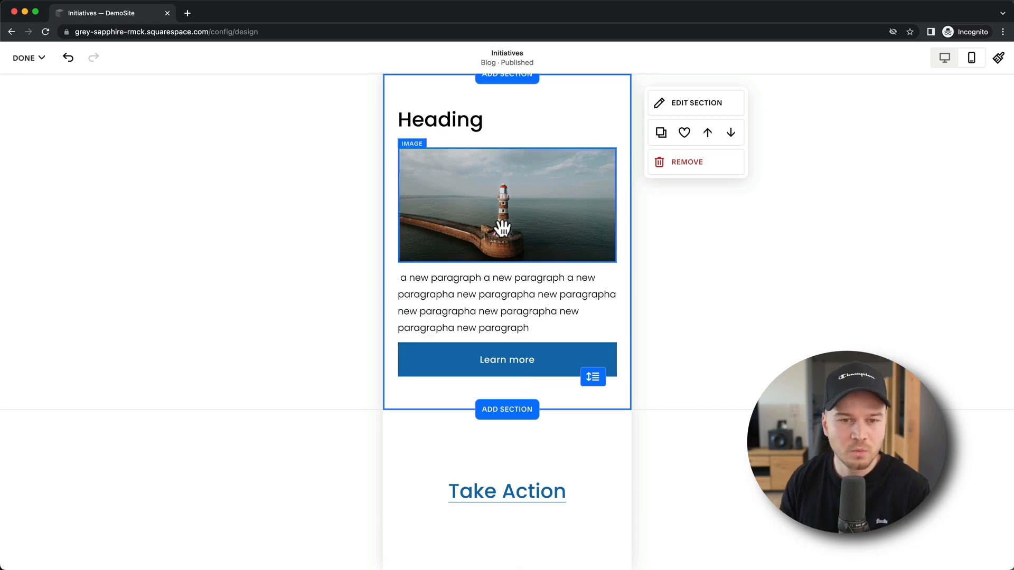
drag(499, 291, 502, 183)
drag(534, 331, 535, 331)
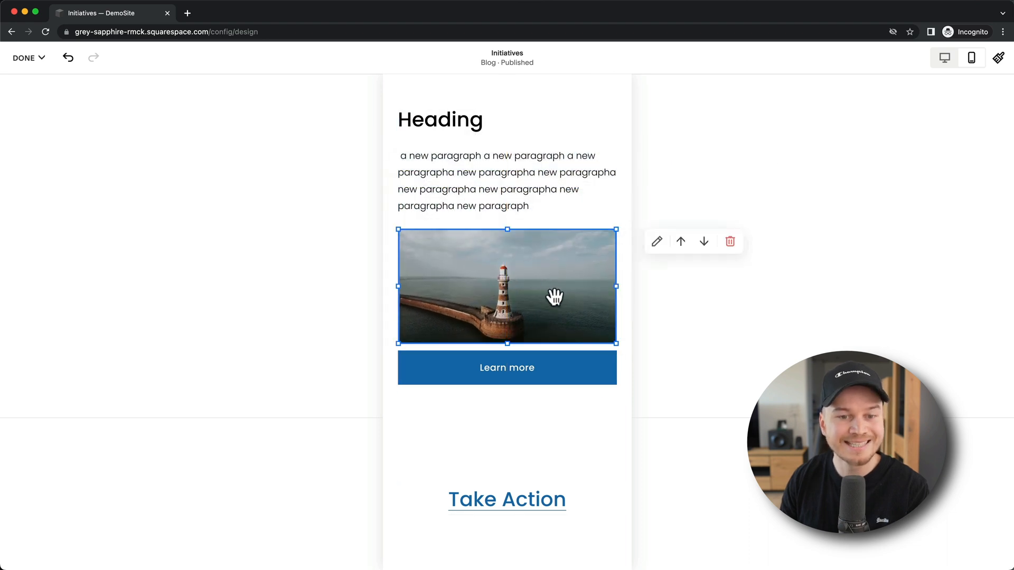
drag(493, 189, 478, 155)
click(532, 135)
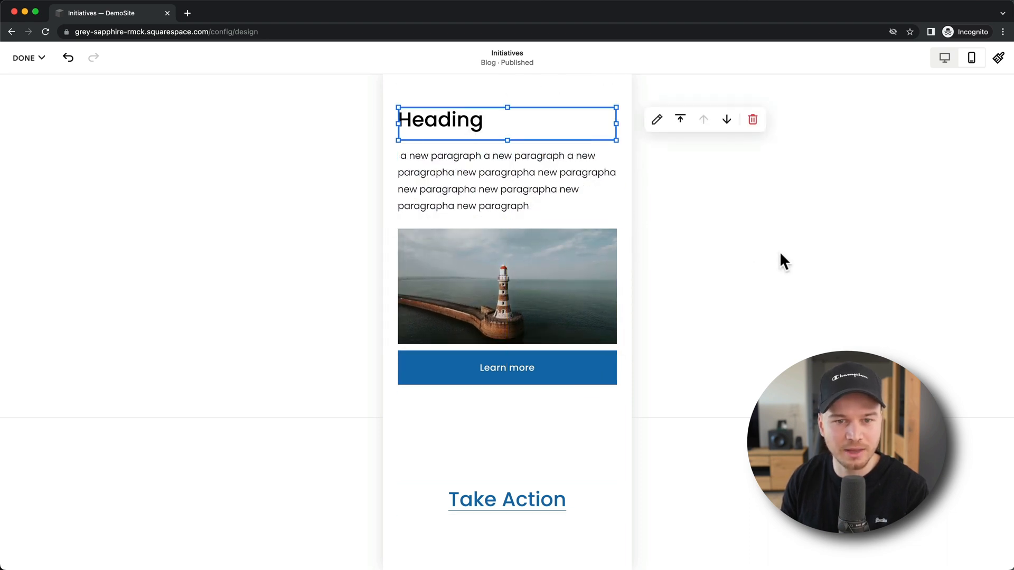
click(780, 256)
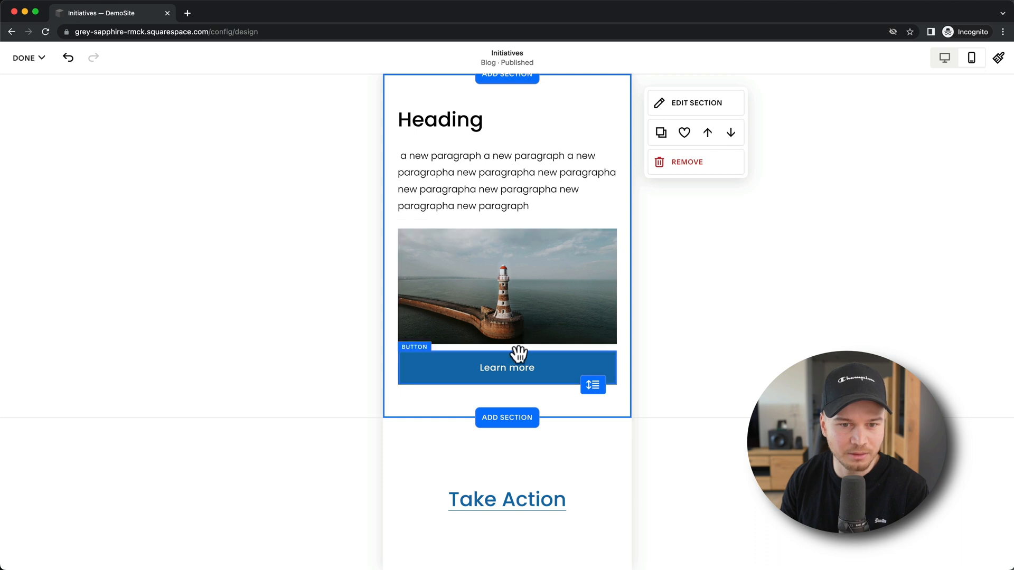
Step: Place the Learn more button below the paragraph and the lighthouse image beneath the button, and check the desktop layout
drag(516, 353, 530, 224)
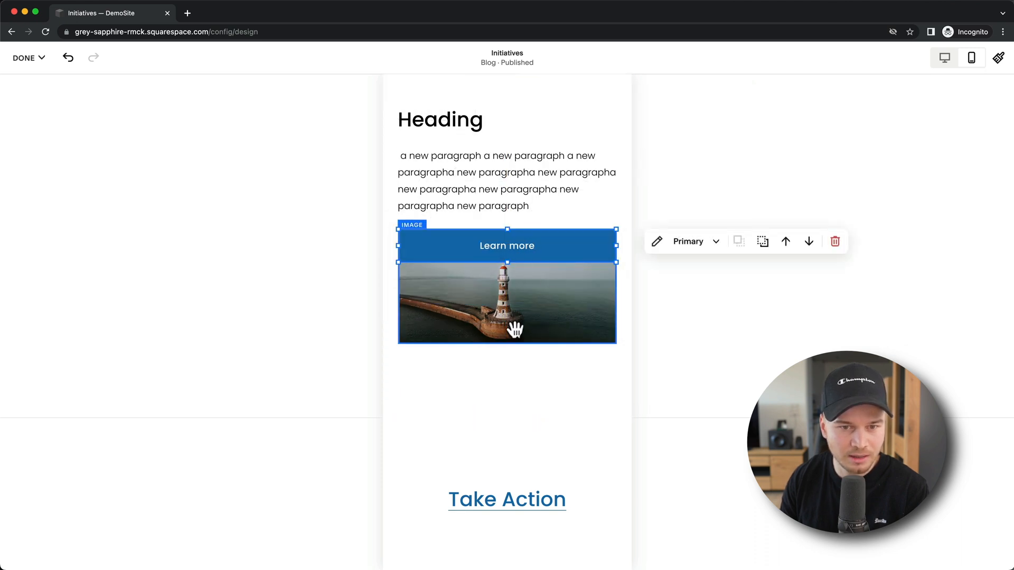
drag(512, 328, 516, 377)
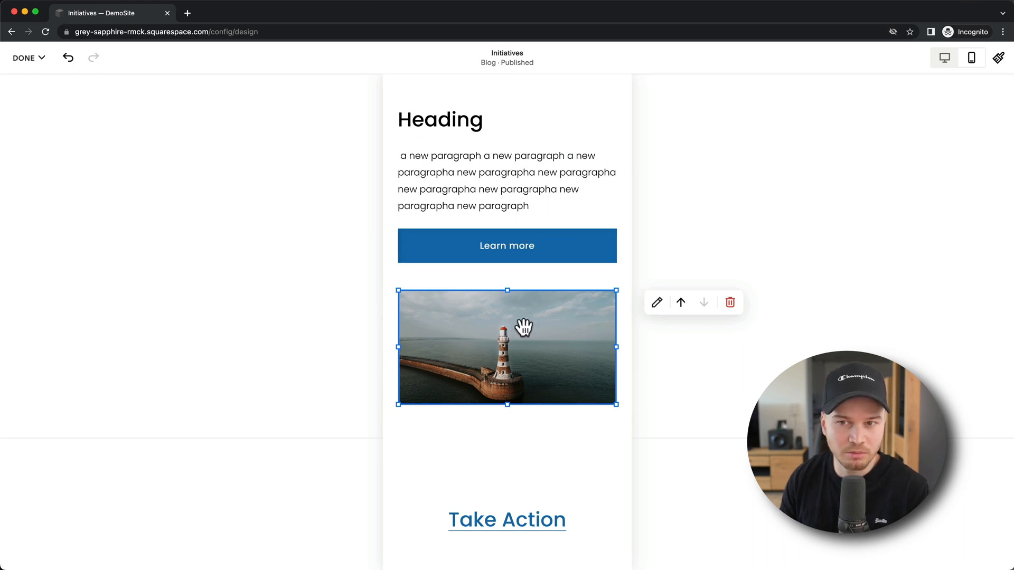
click(938, 62)
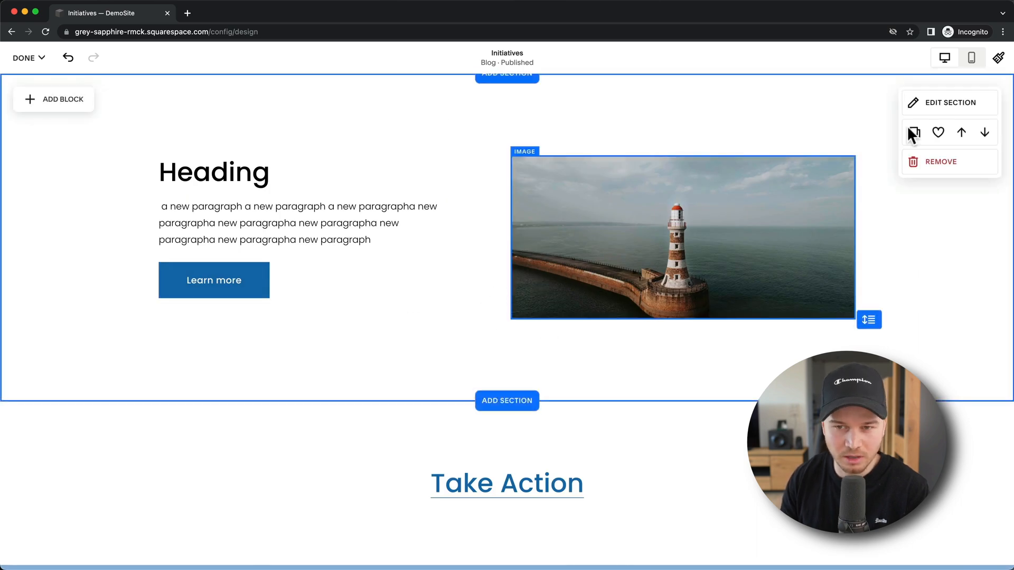
Step: In the mobile layout, stretch the lighthouse image to the full screen width and extend it downward to a nearly square shape
click(971, 58)
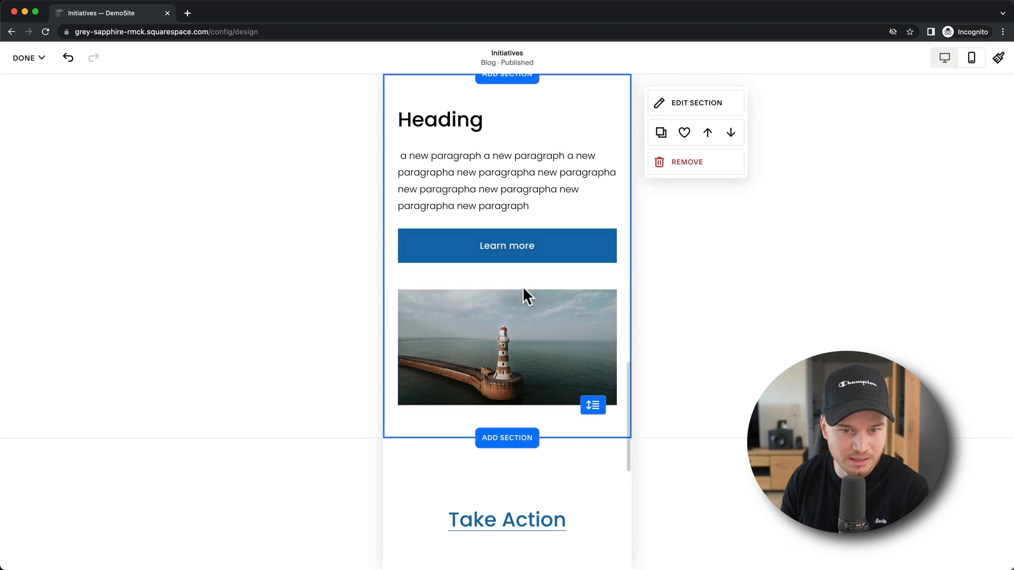
click(575, 360)
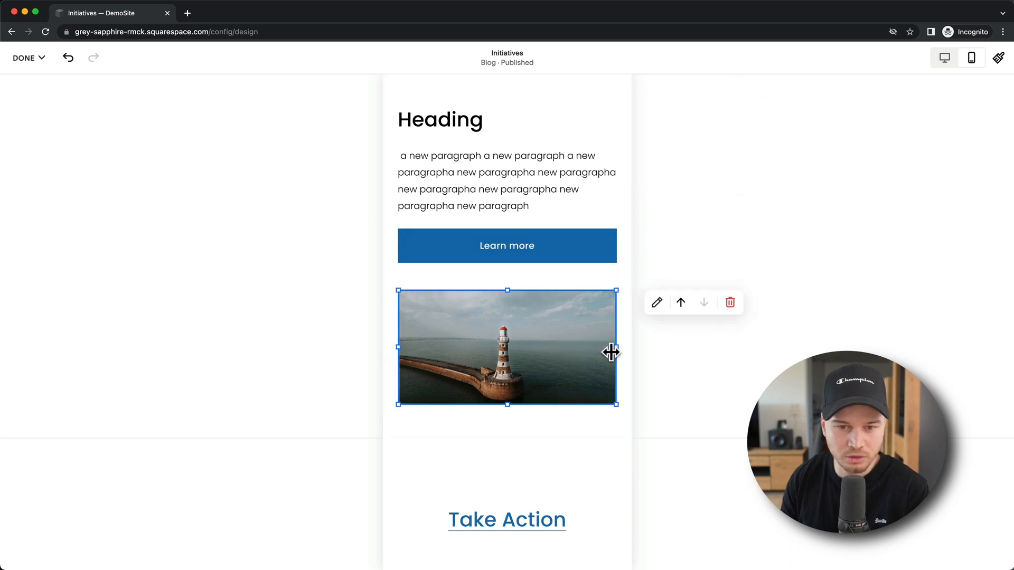
drag(618, 346, 629, 345)
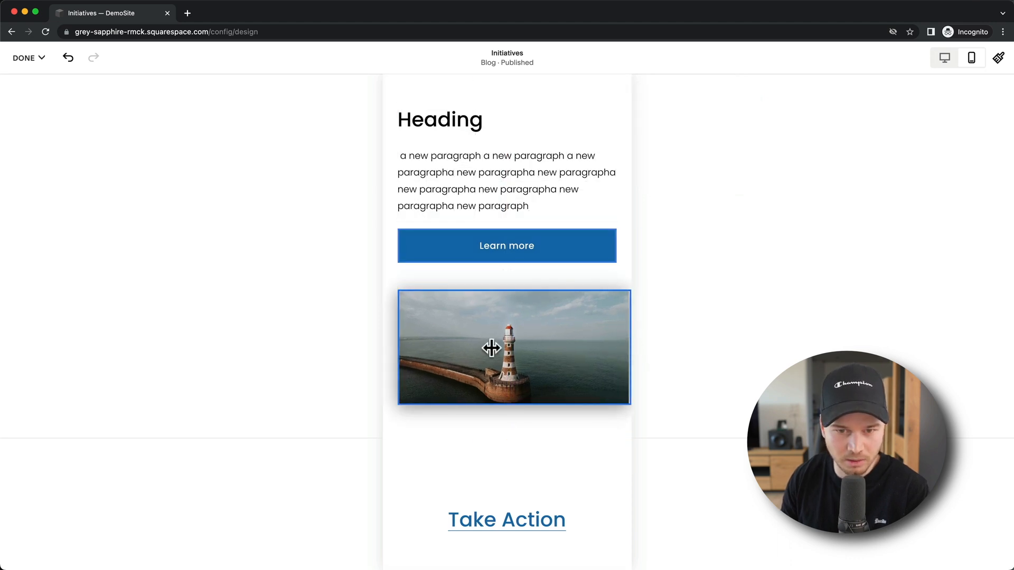
drag(397, 346, 374, 348)
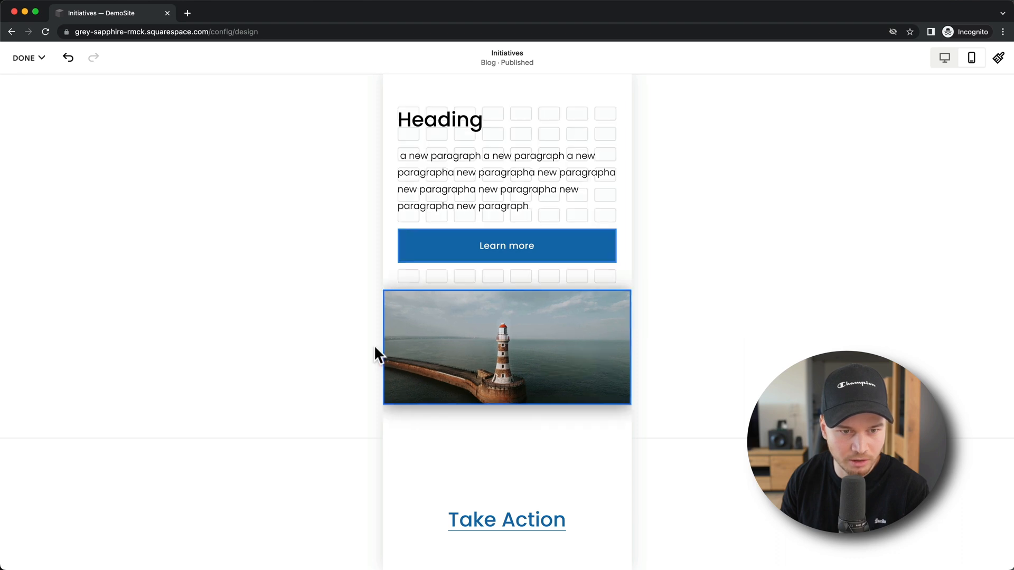
drag(514, 416, 509, 526)
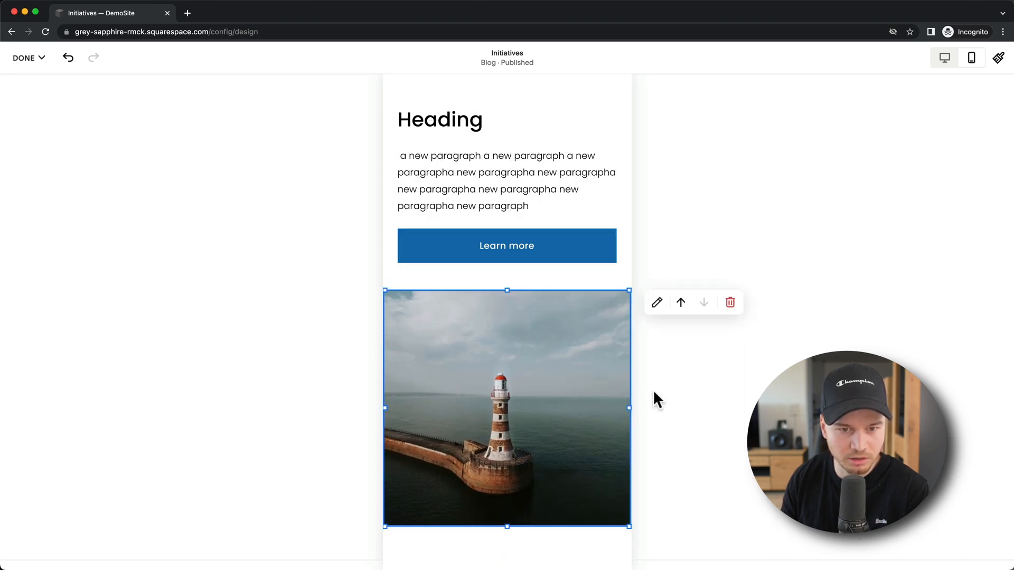
click(945, 61)
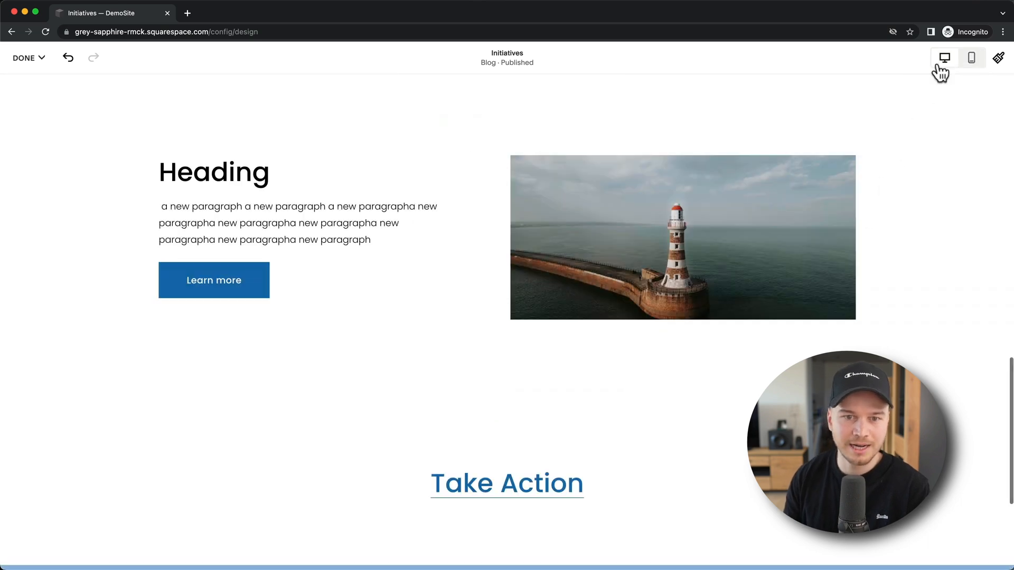
Step: Center-align the paragraph under the heading in the mobile layout and check it in the desktop layout
click(972, 59)
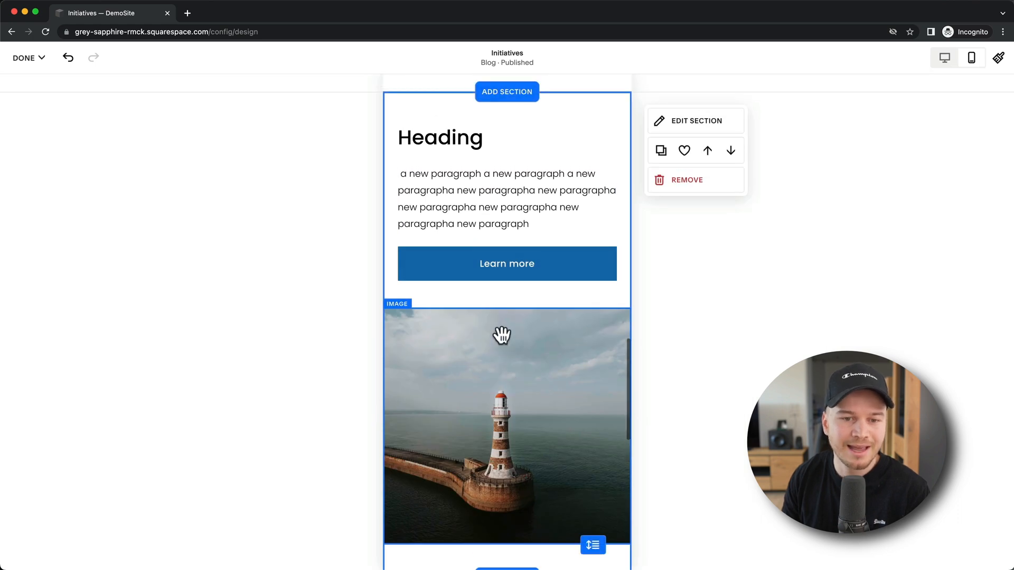
scroll(502, 335, up, 3)
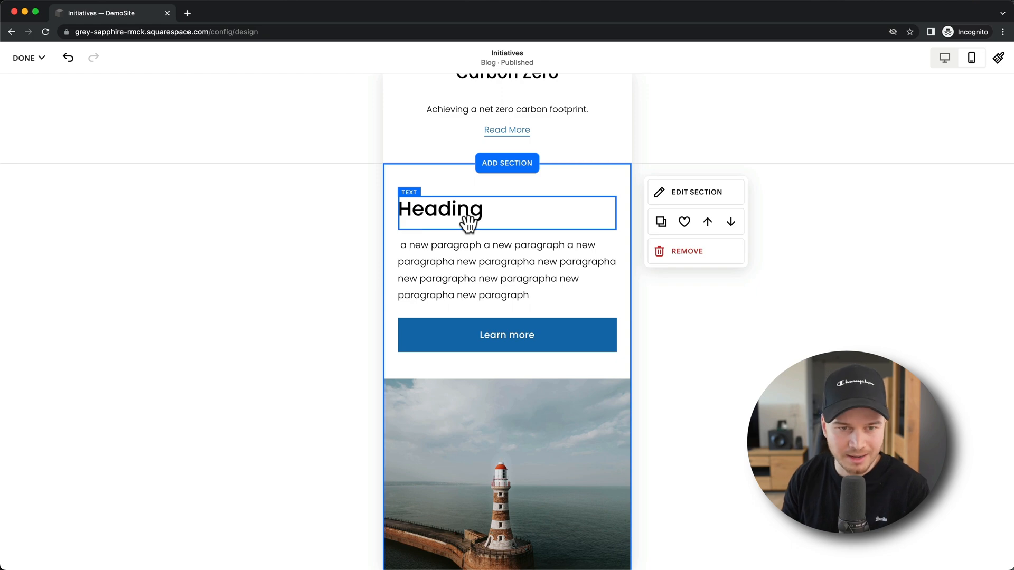
click(467, 219)
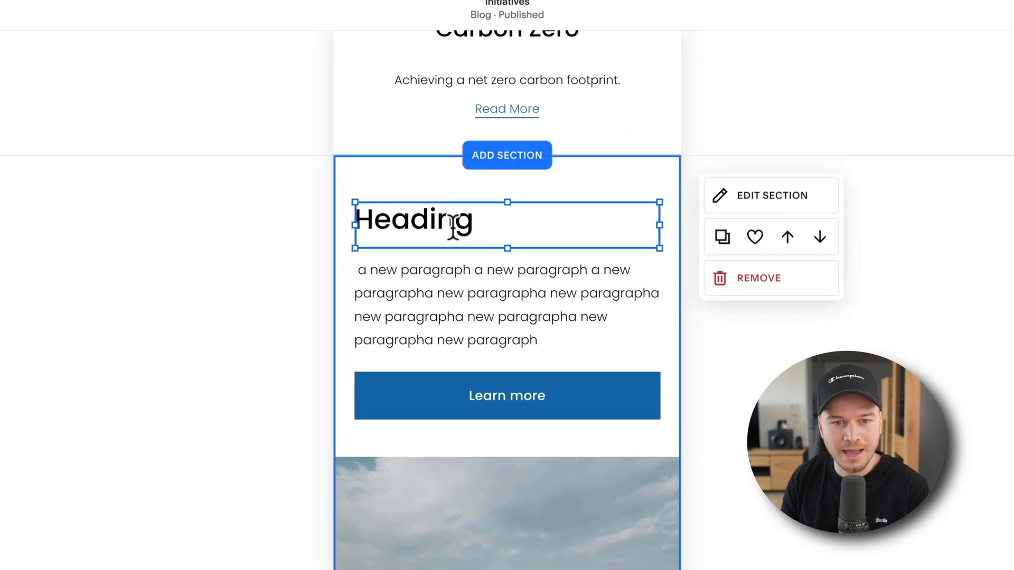
double_click(518, 300)
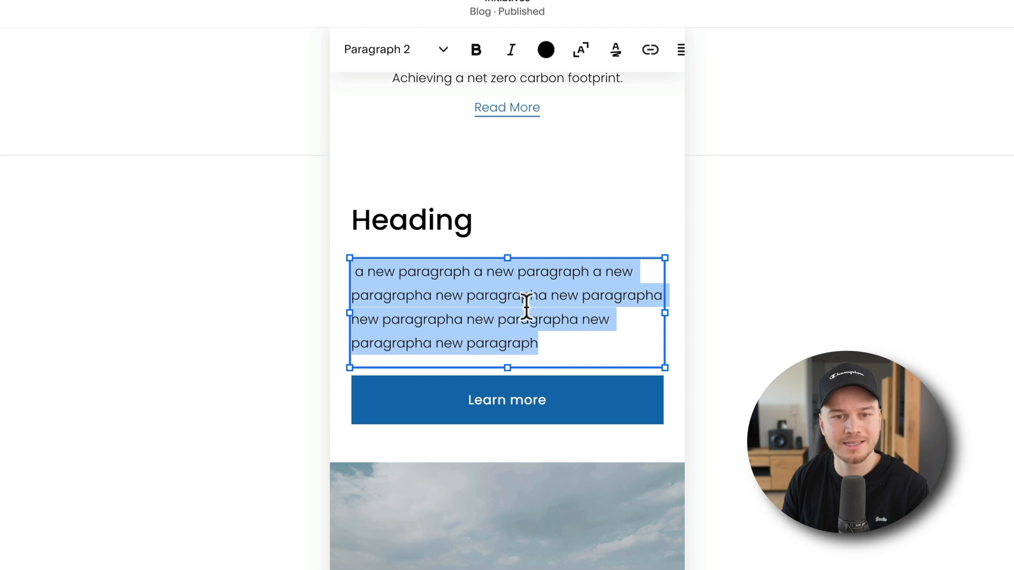
click(681, 51)
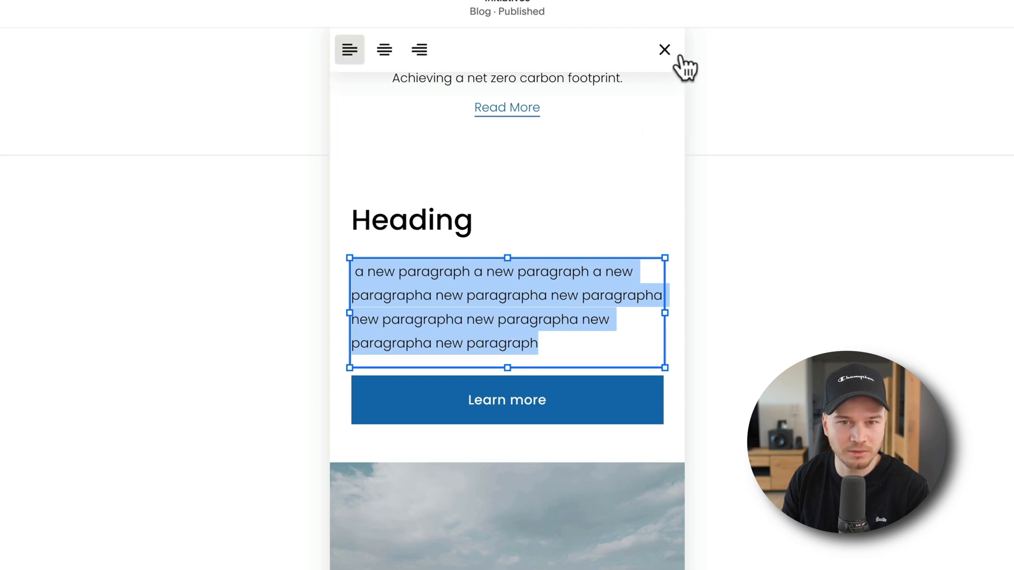
click(385, 56)
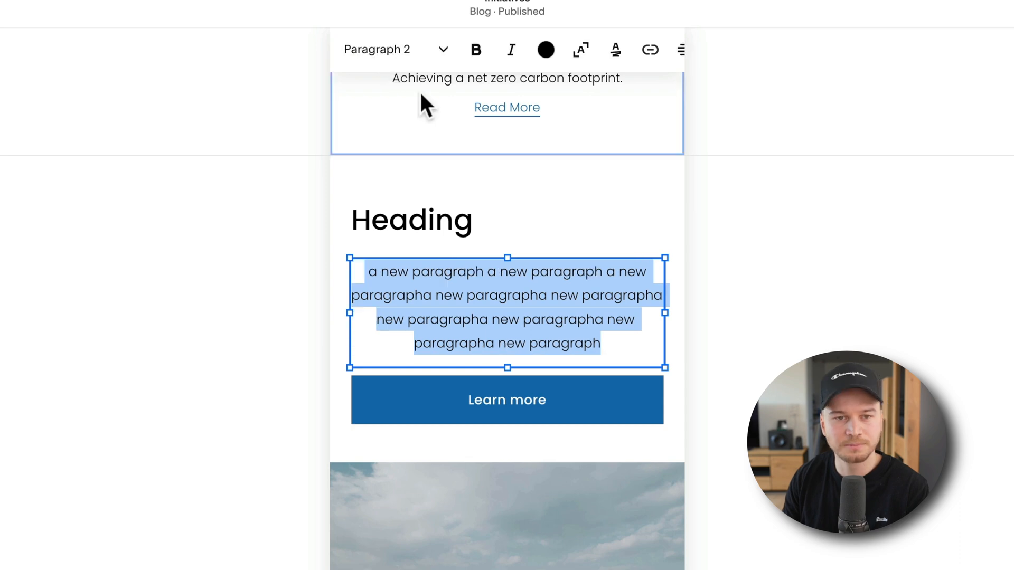
click(822, 347)
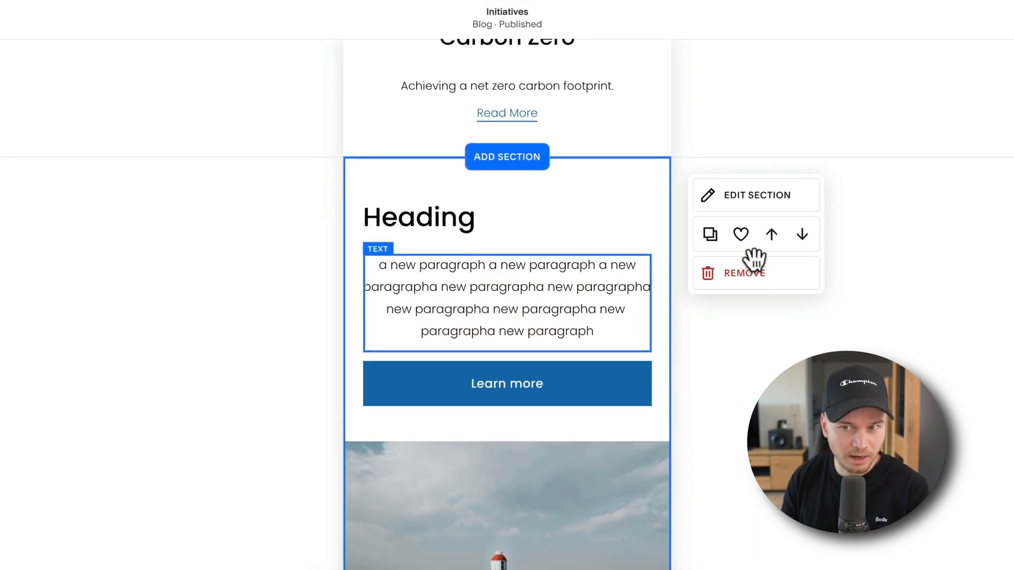
click(943, 57)
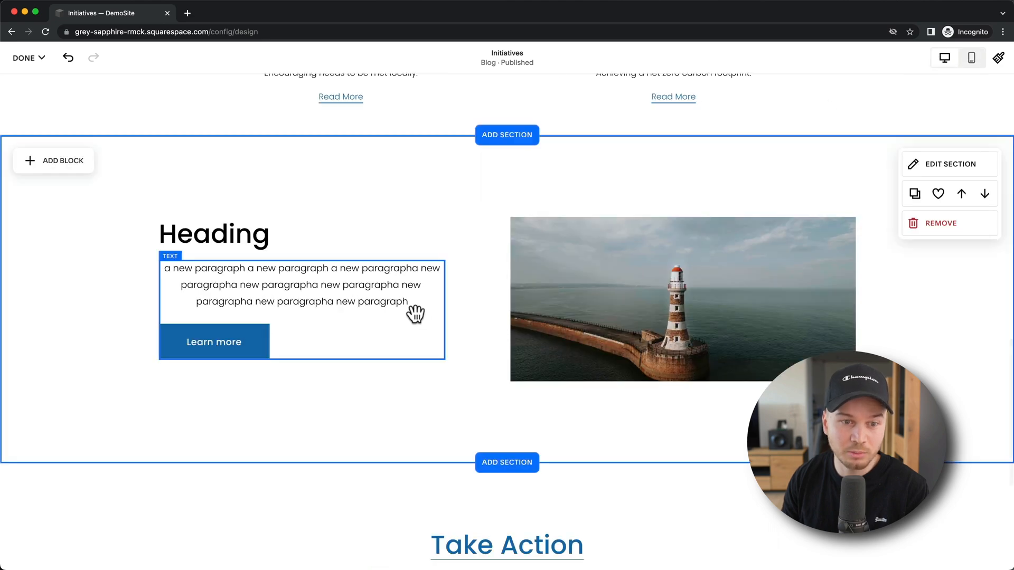
Step: Left-align the paragraph in the desktop layout and check it in the mobile layout
click(349, 285)
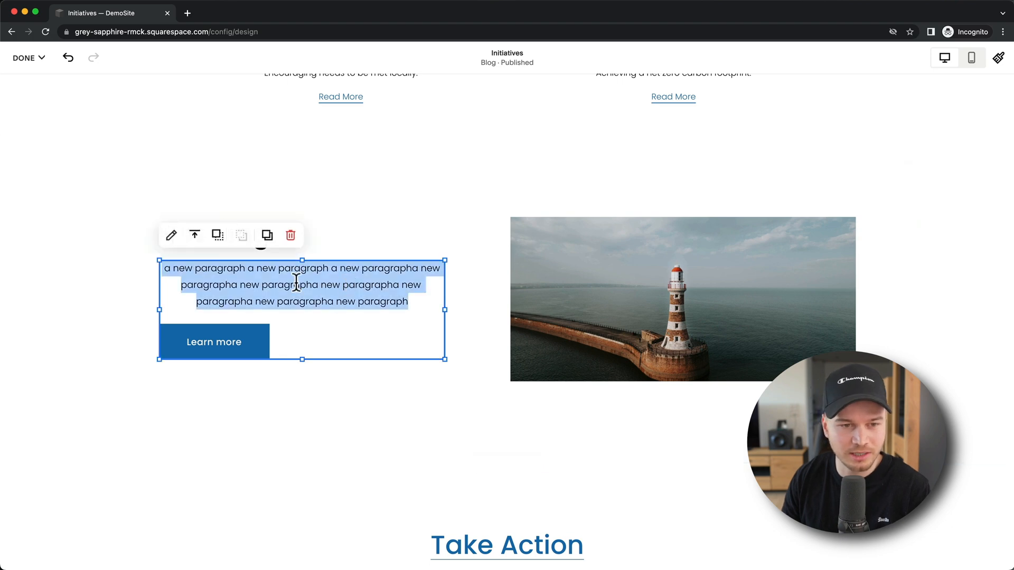
double_click(285, 285)
click(402, 229)
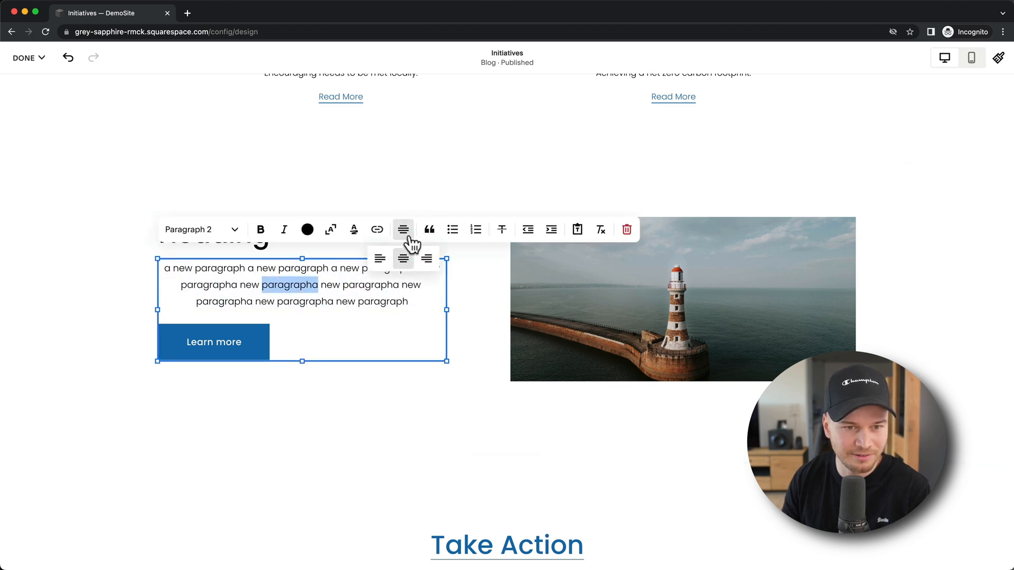
click(379, 257)
click(477, 423)
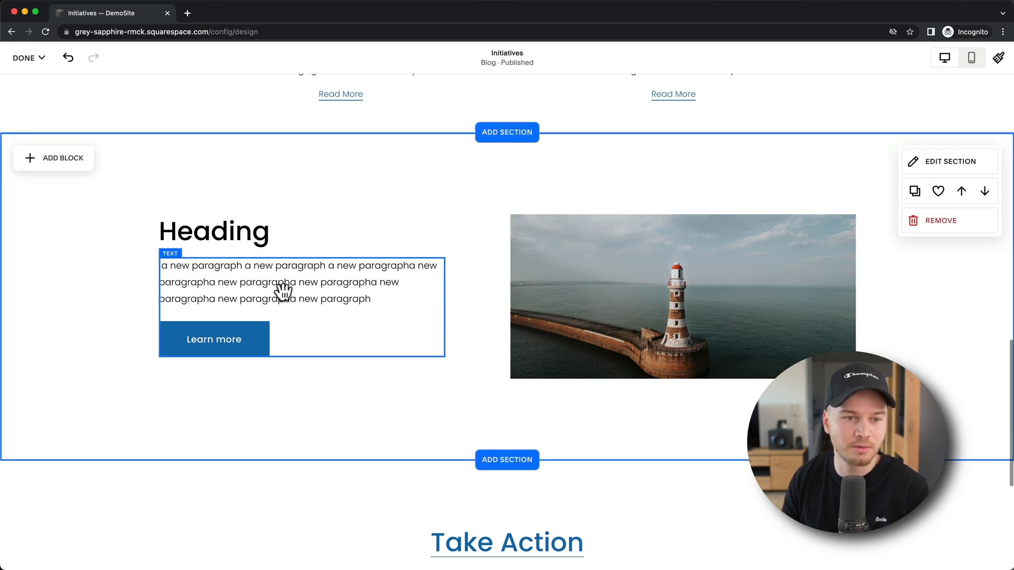
scroll(329, 308, up, 1)
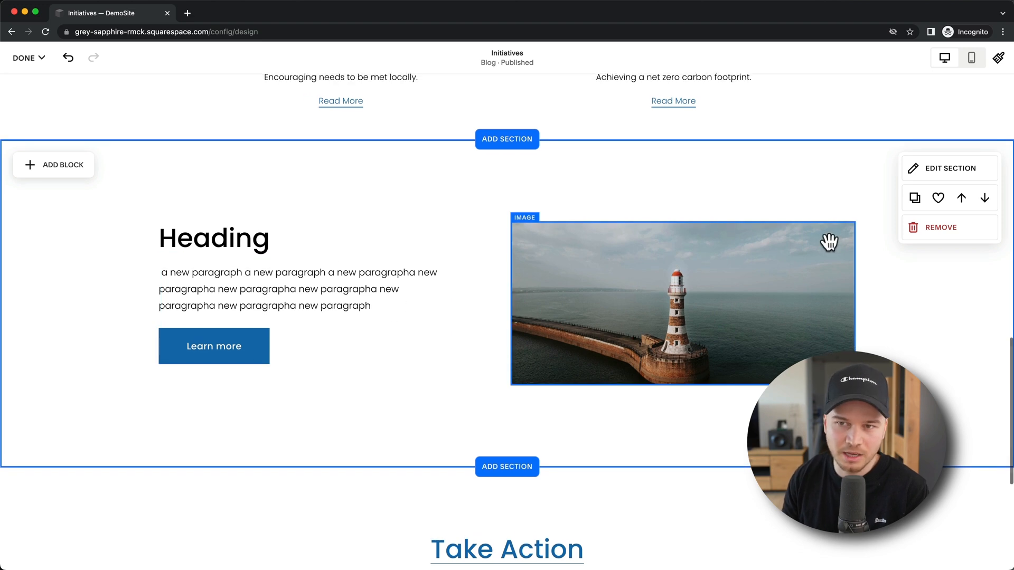
click(974, 62)
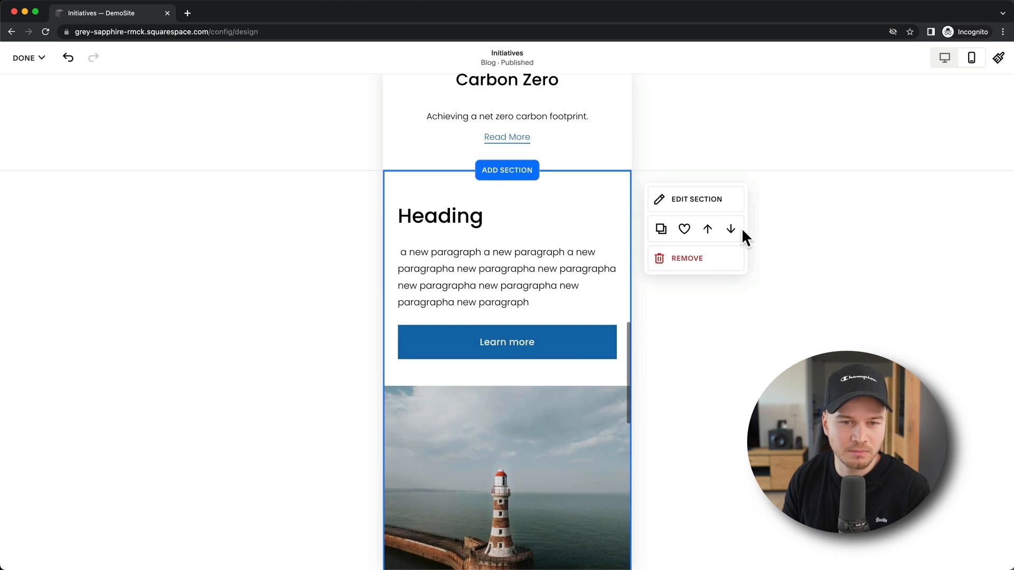